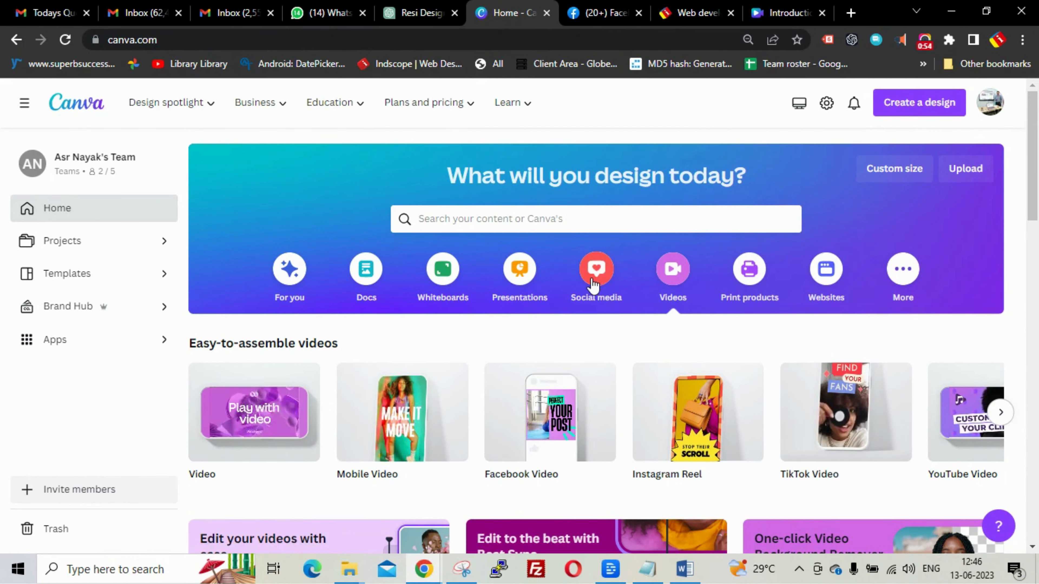
# - Create a Custom size Canva design with width 1080 and height 1080 px
pyautogui.click(593, 280)
pyautogui.scroll(-2, 594, 270)
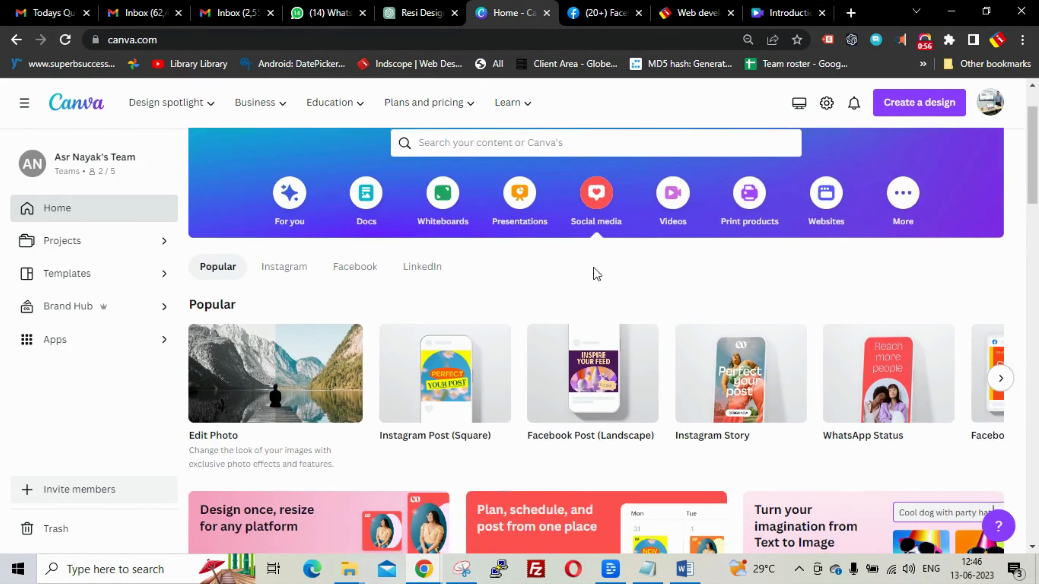
pyautogui.scroll(2, 777, 348)
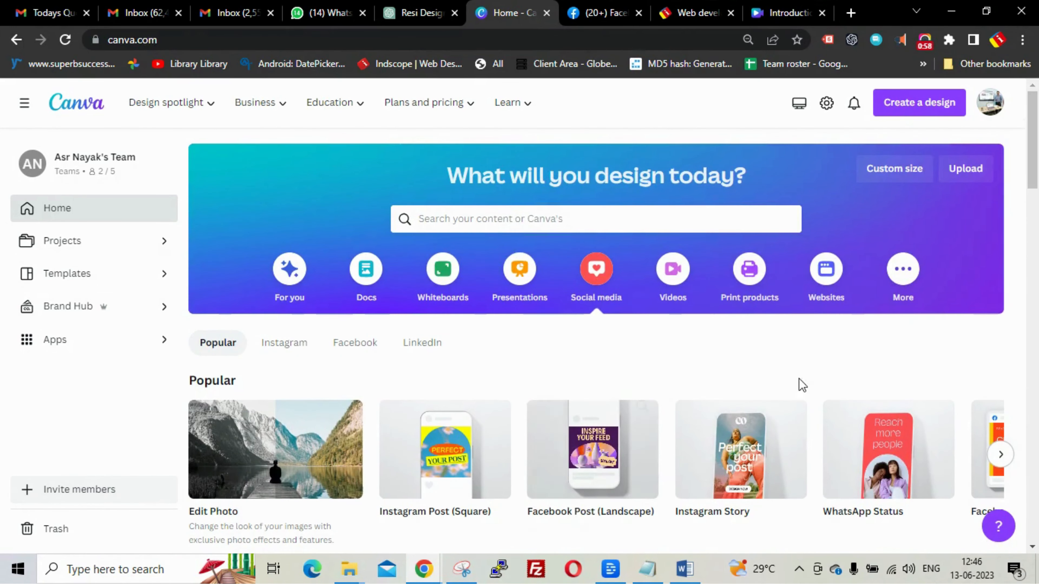
pyautogui.click(907, 103)
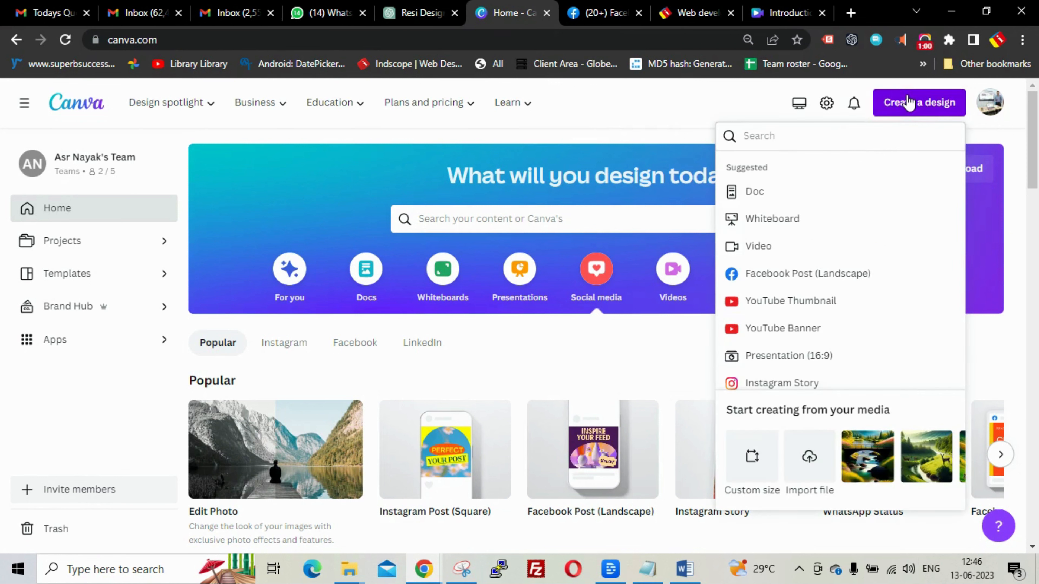
pyautogui.scroll(-3, 928, 182)
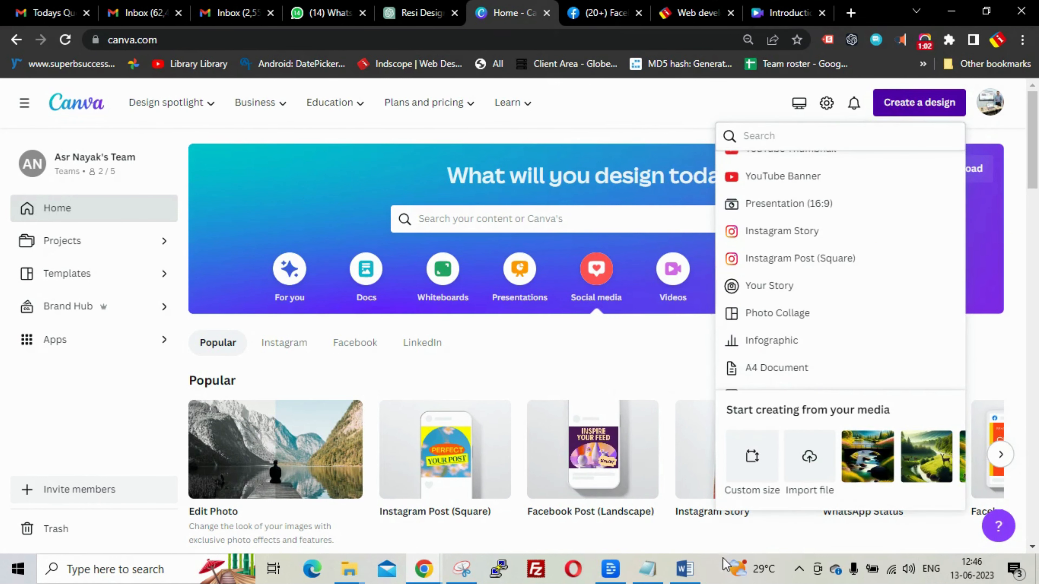
pyautogui.click(752, 459)
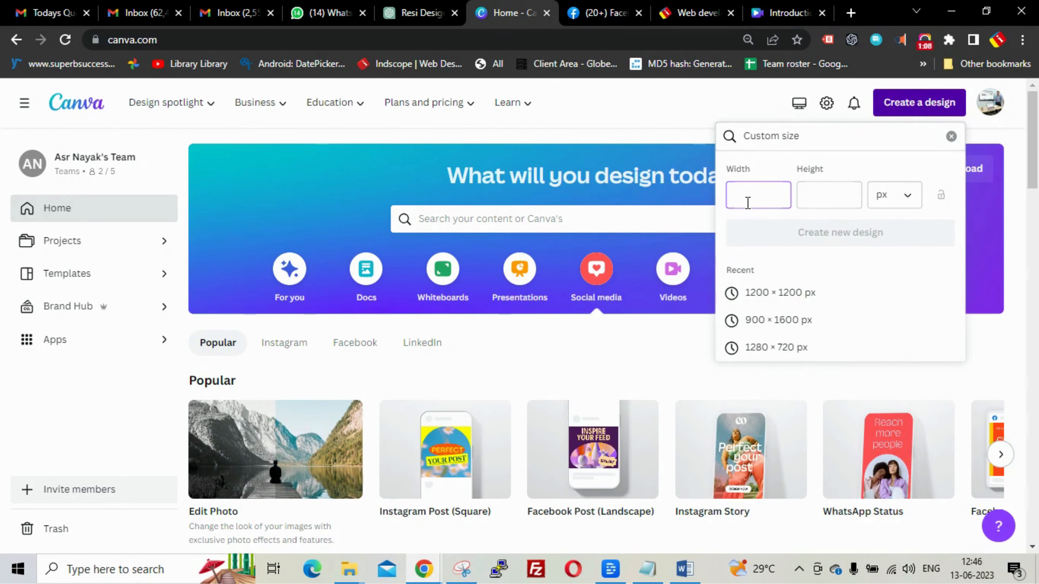
pyautogui.write('1080')
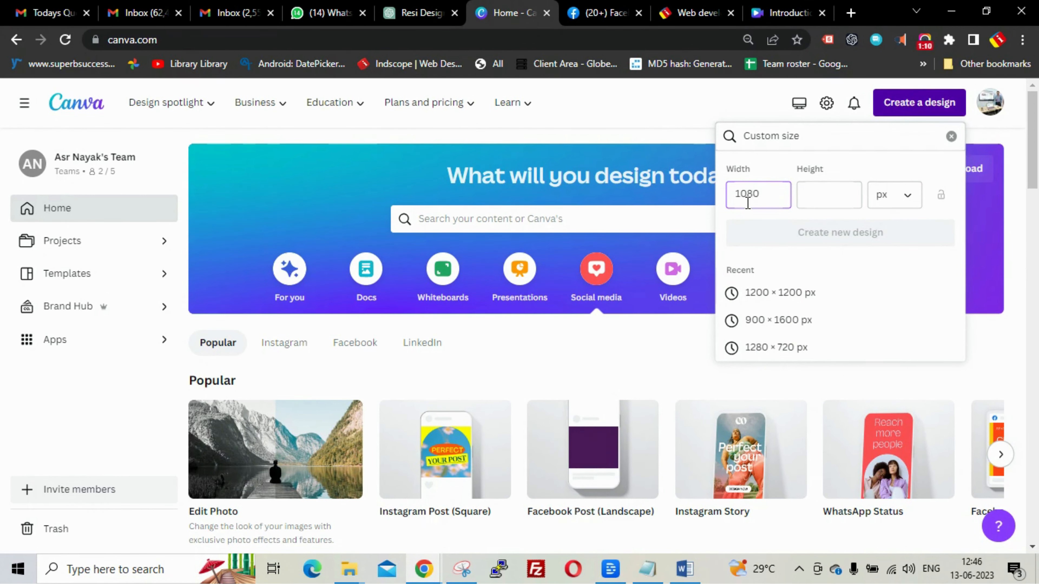
pyautogui.click(824, 184)
pyautogui.write('1080')
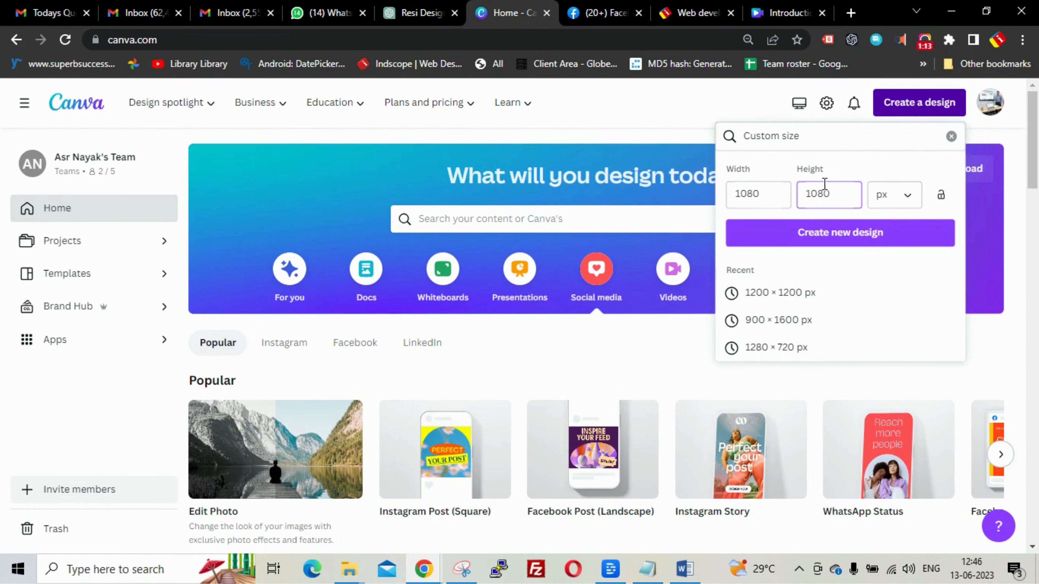
pyautogui.click(874, 235)
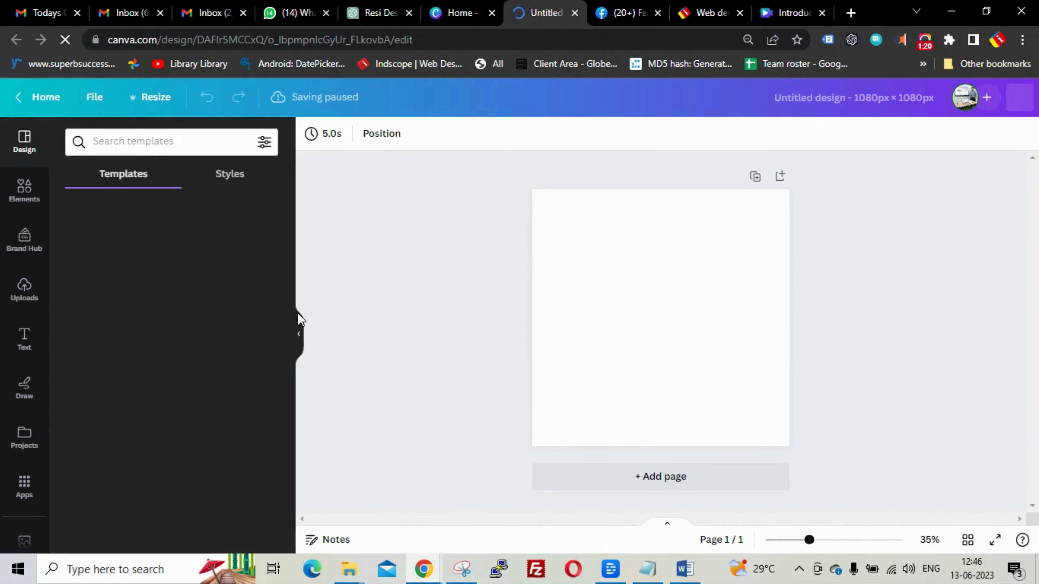
# - Search the Design panel templates for 'SEO SERVICES'
pyautogui.click(143, 142)
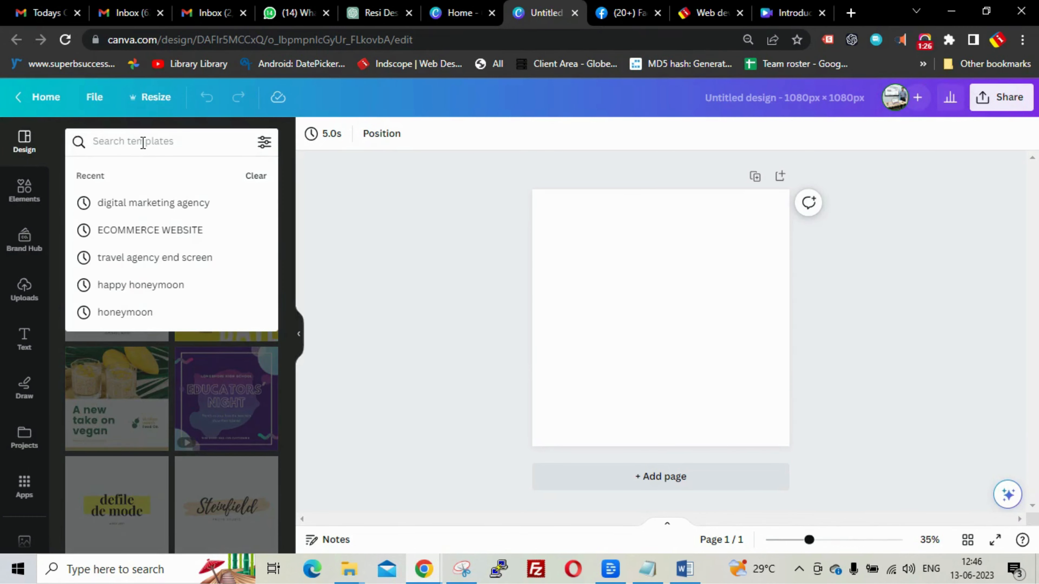
pyautogui.write('seo')
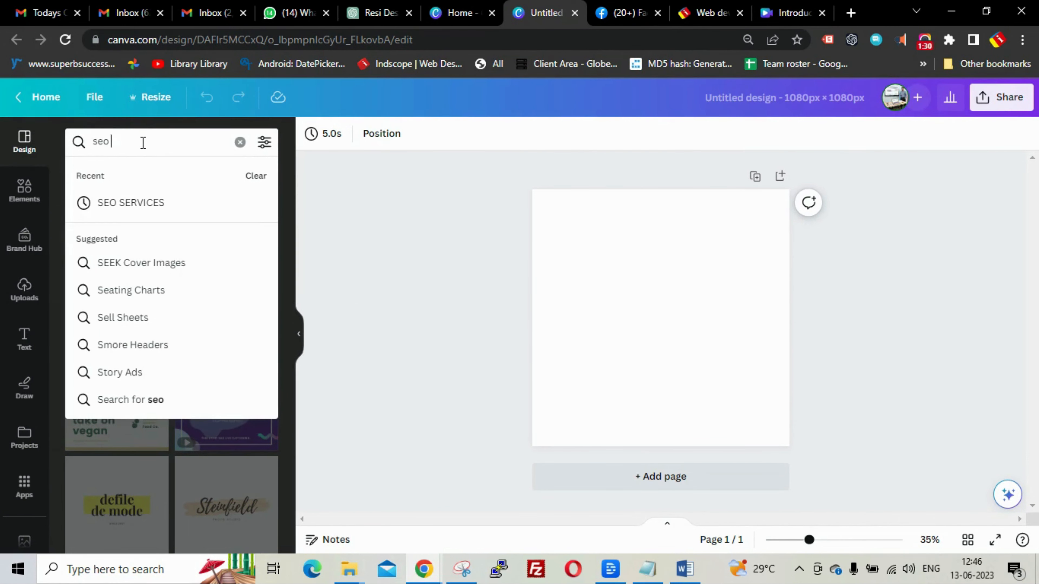
pyautogui.press('Down')
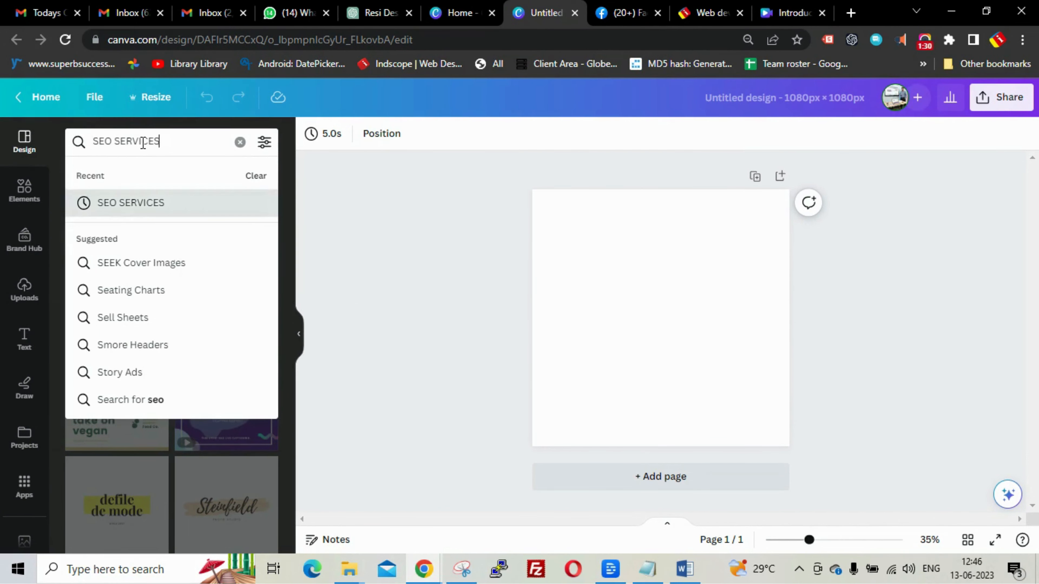
pyautogui.press('Return')
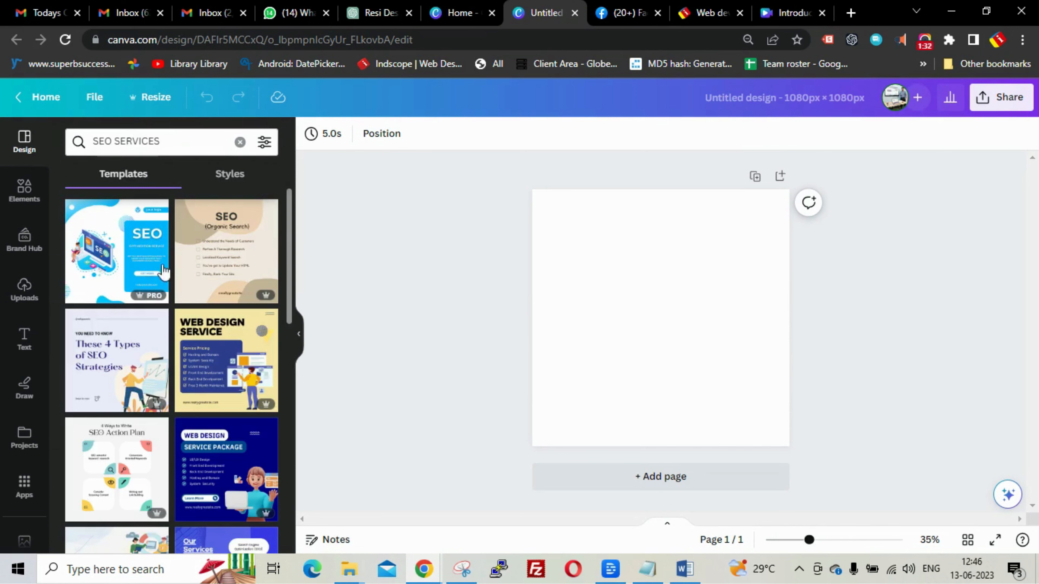
# - Scroll down through the SEO SERVICES template results
pyautogui.scroll(-5, 163, 299)
pyautogui.scroll(-10, 164, 298)
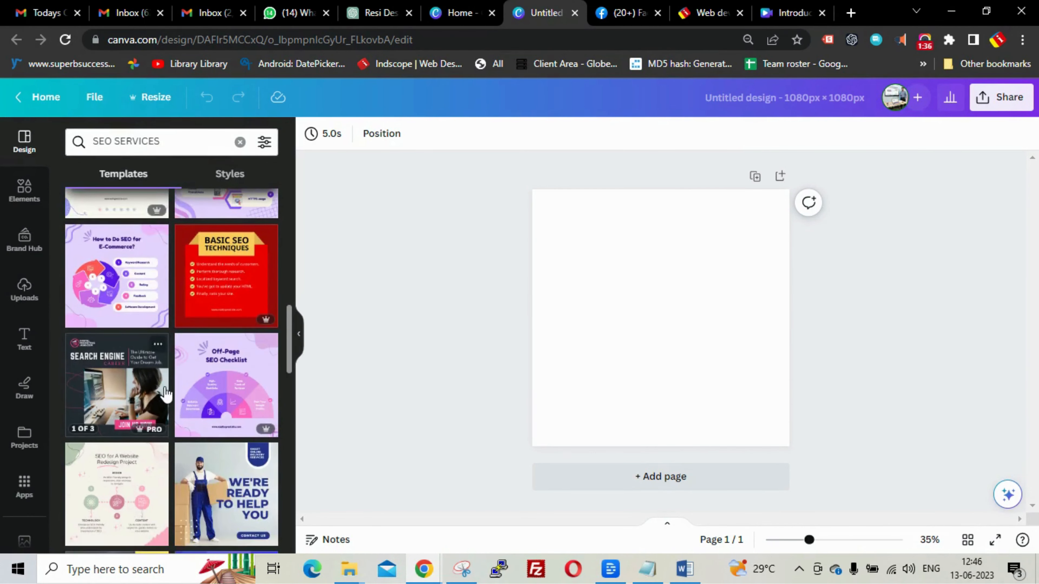
pyautogui.scroll(-2, 164, 362)
pyautogui.scroll(-6, 211, 404)
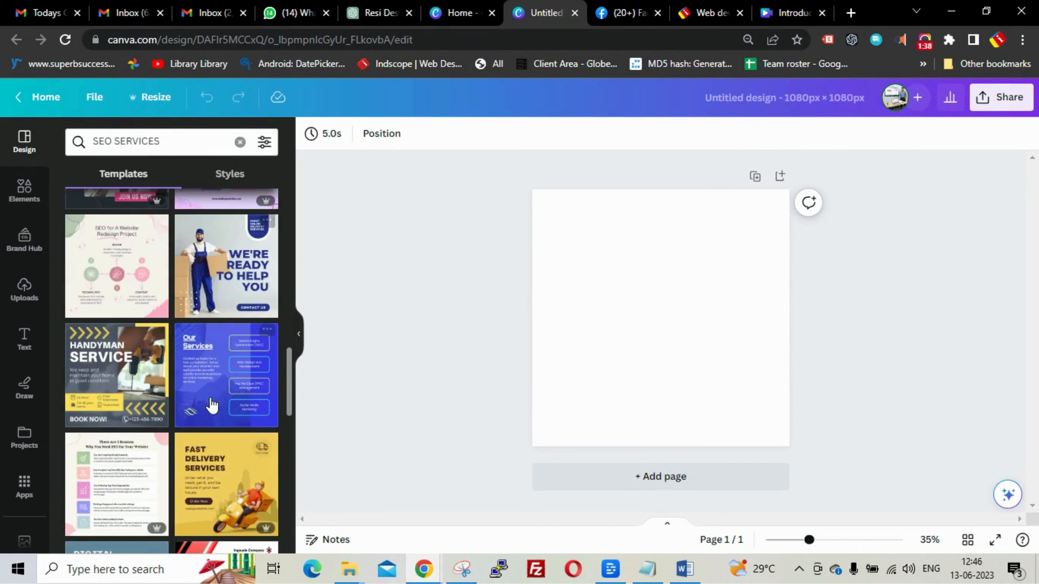
pyautogui.scroll(-8, 212, 404)
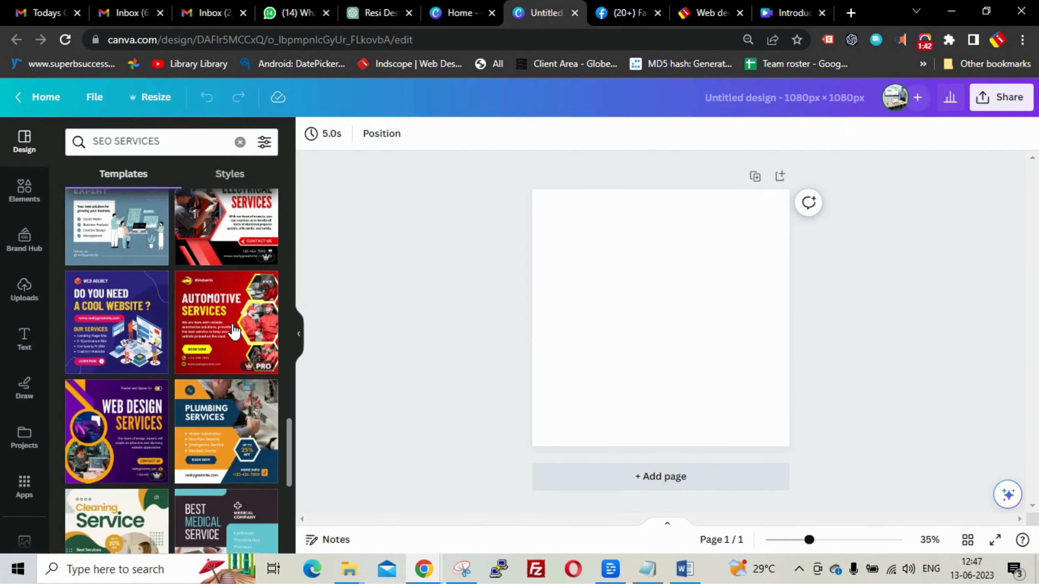
pyautogui.scroll(-10, 234, 330)
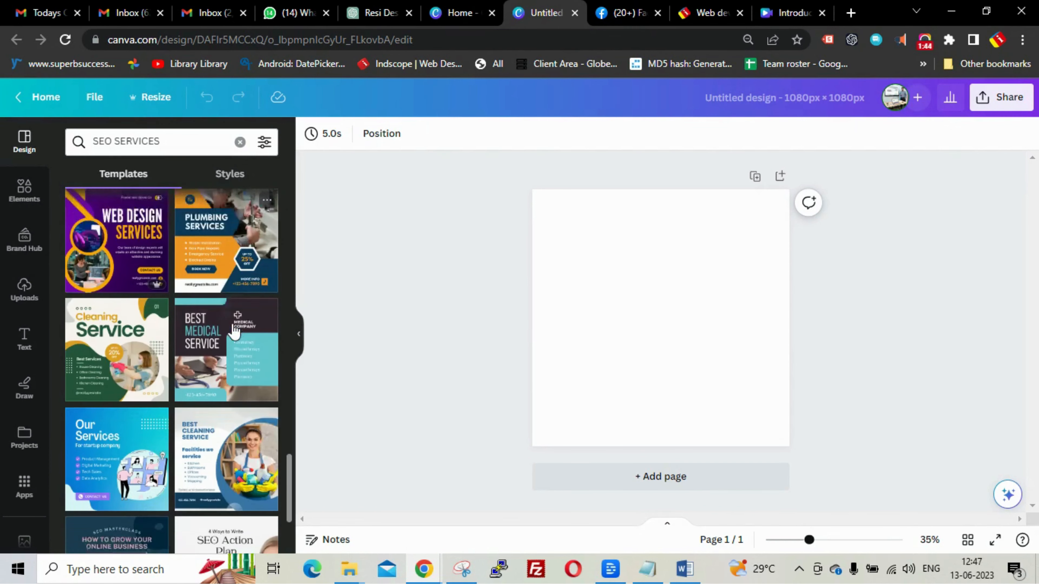
pyautogui.scroll(-4, 234, 330)
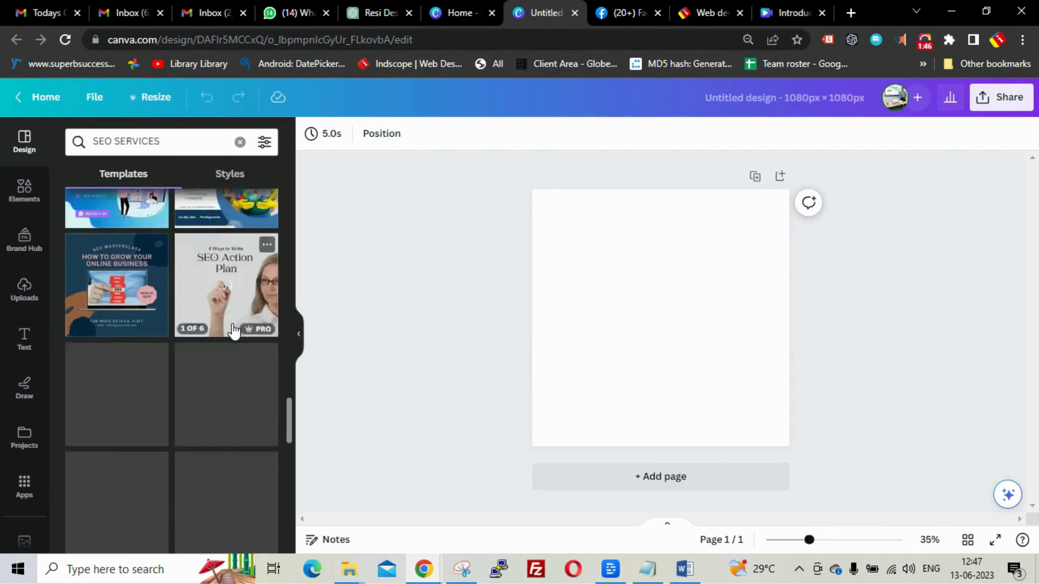
pyautogui.scroll(-10, 234, 330)
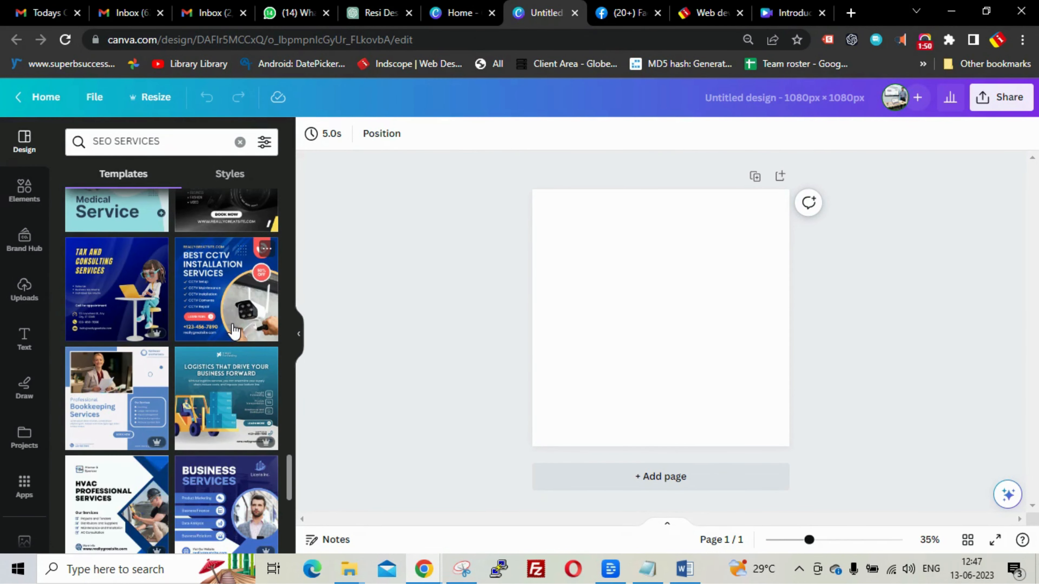
pyautogui.scroll(-4, 22, 391)
# - Search Photos for 'seo service' and add the dark SEO compass photo to the page
pyautogui.click(19, 389)
pyautogui.click(158, 143)
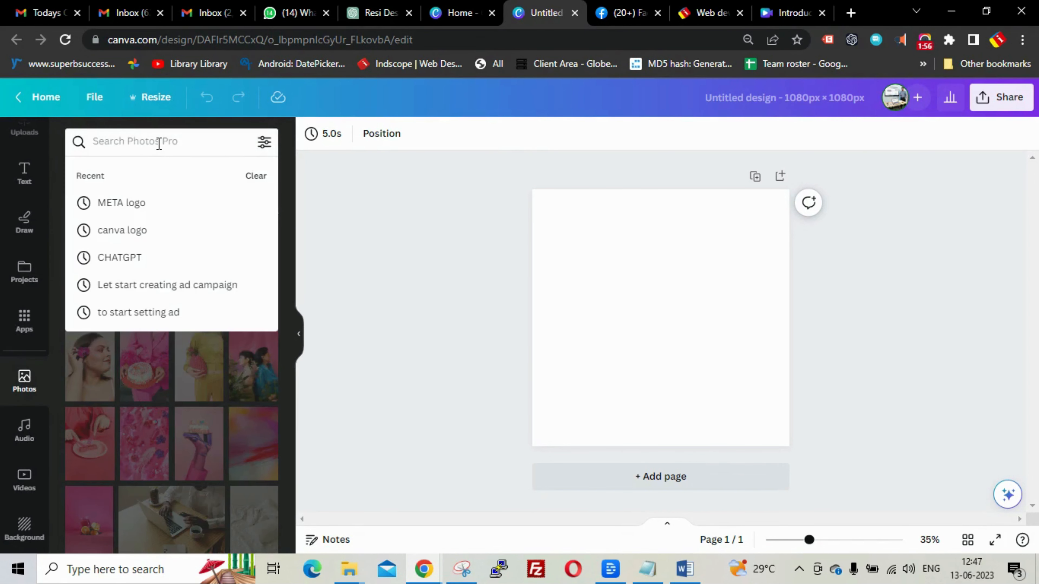
pyautogui.write('seo ser')
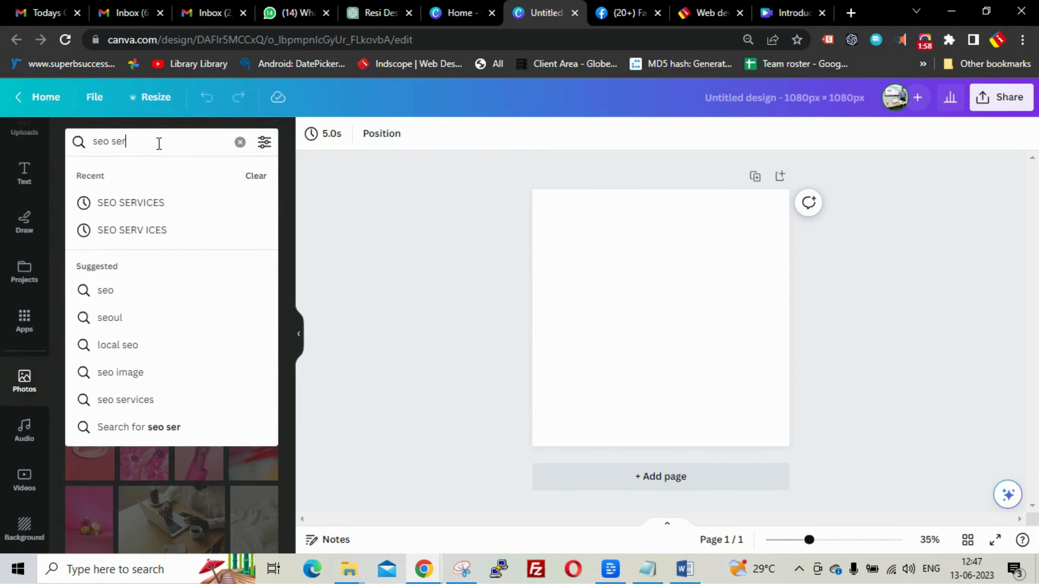
pyautogui.write('vices')
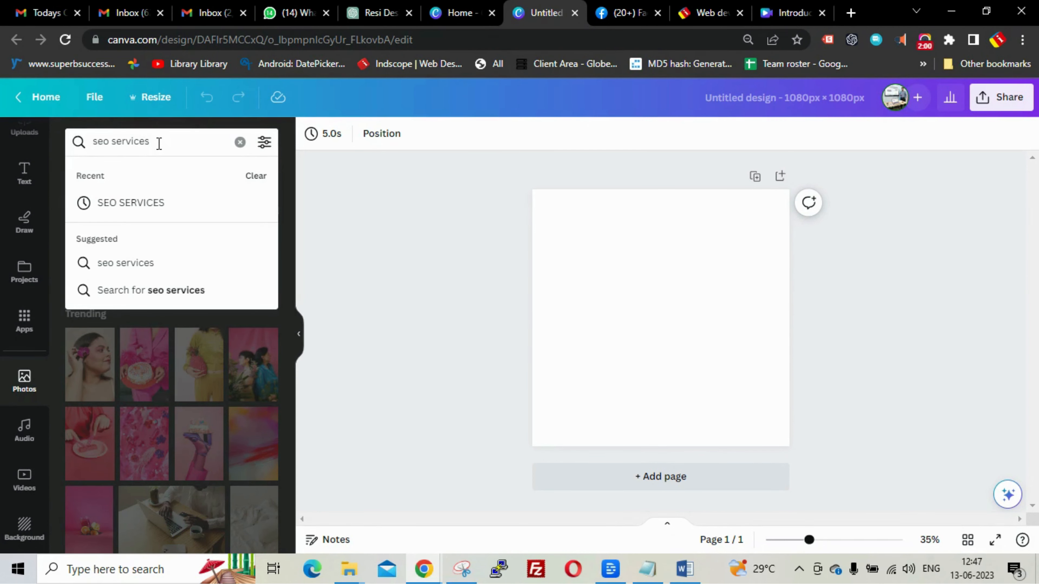
pyautogui.press('Return')
pyautogui.click(224, 356)
# - Drag the compass photo's corners until it fills the 1080 × 1080 page
pyautogui.moveTo(557, 213); pyautogui.dragTo(531, 189)
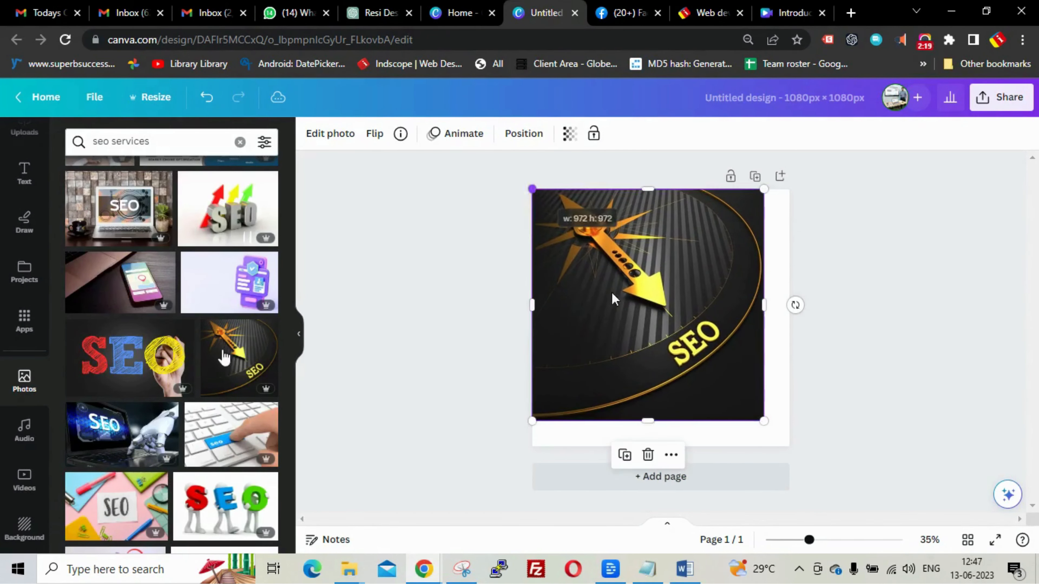
pyautogui.moveTo(763, 421); pyautogui.dragTo(787, 444)
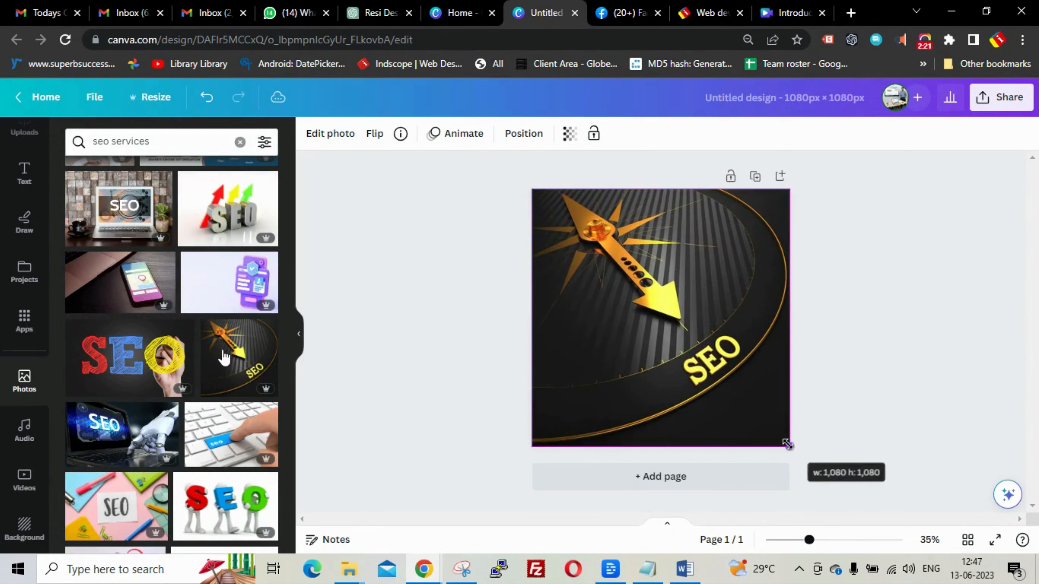
pyautogui.click(936, 353)
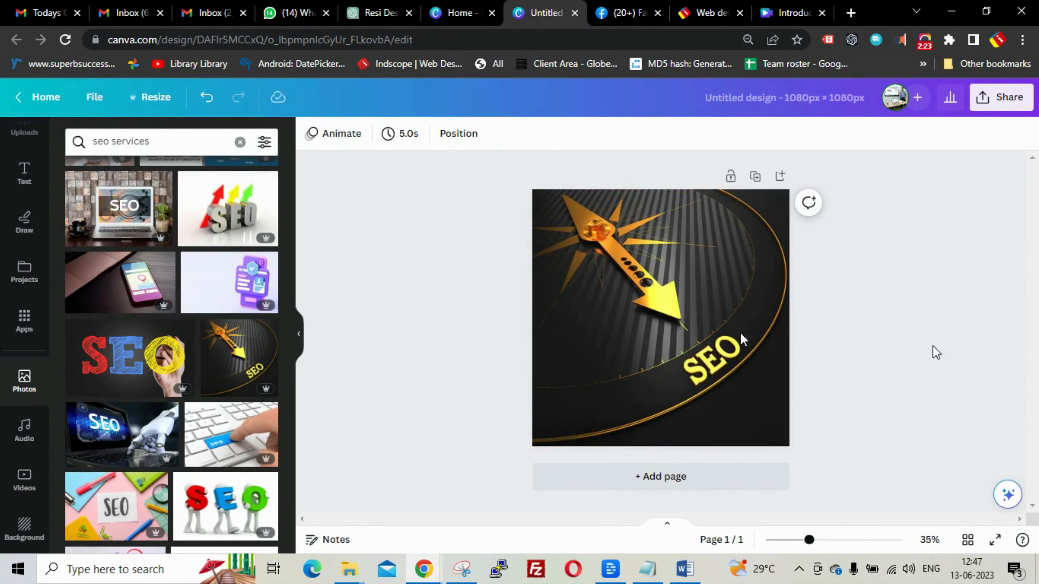
pyautogui.click(622, 313)
pyautogui.click(921, 327)
# - Copy 'Rank #1 on Google' from ChatGPT's headlines table and go back to Canva
pyautogui.click(359, 16)
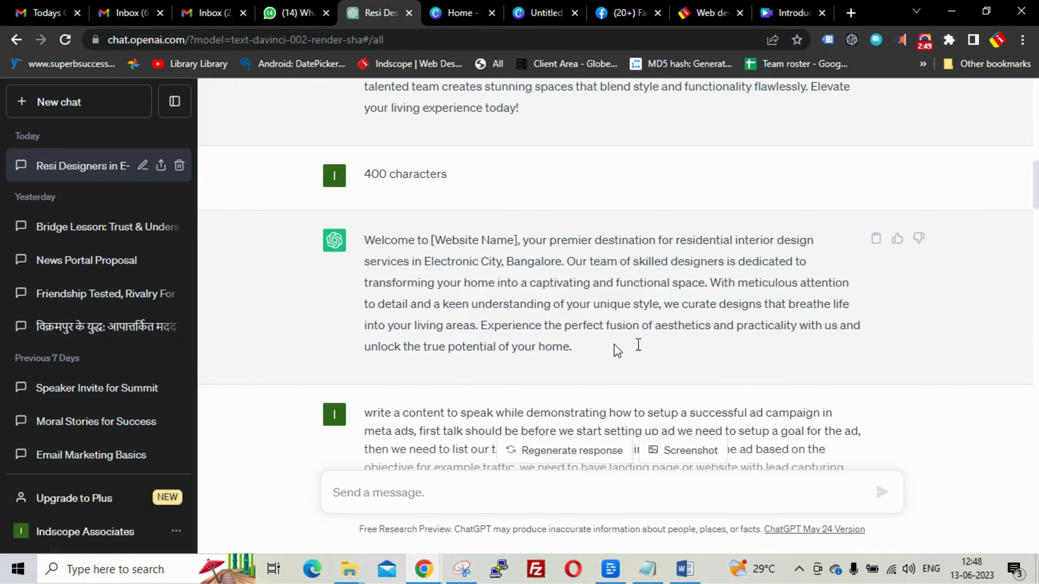
pyautogui.scroll(-20, 614, 340)
pyautogui.scroll(-15, 612, 319)
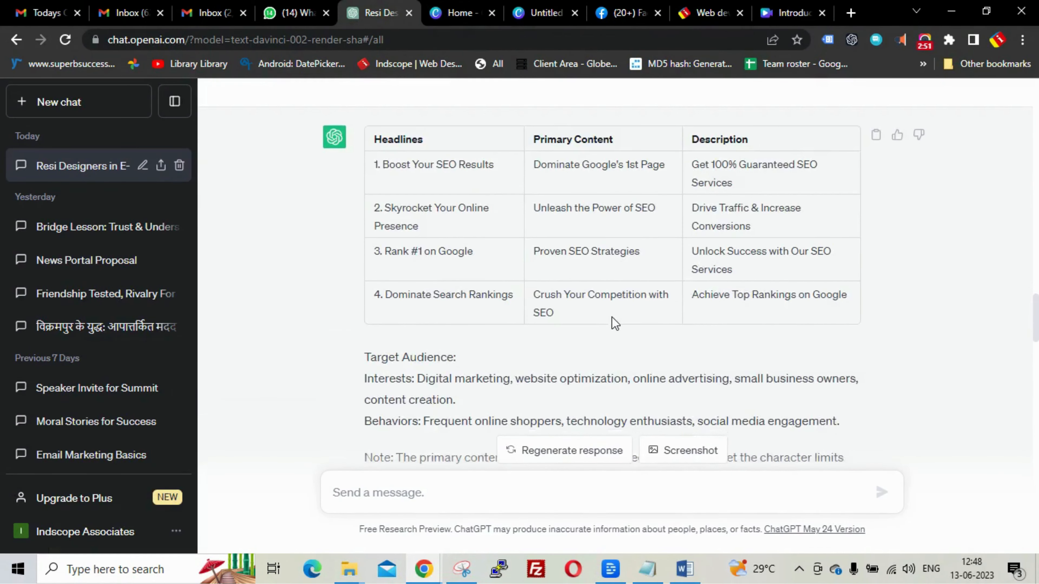
pyautogui.scroll(2, 612, 317)
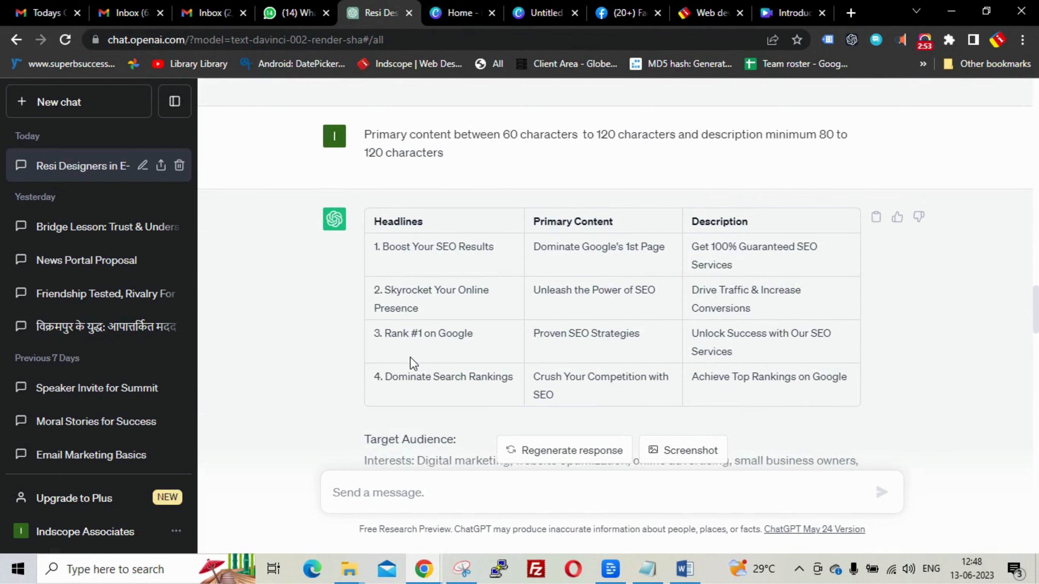
pyautogui.moveTo(387, 333); pyautogui.dragTo(483, 333)
pyautogui.hotkey('ctrl', 'c')
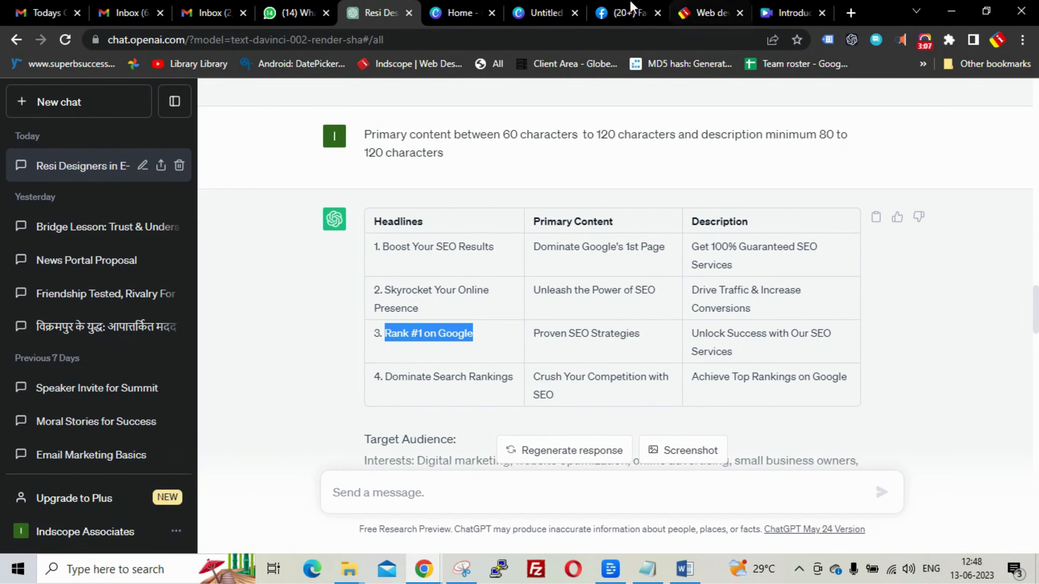
pyautogui.click(530, 14)
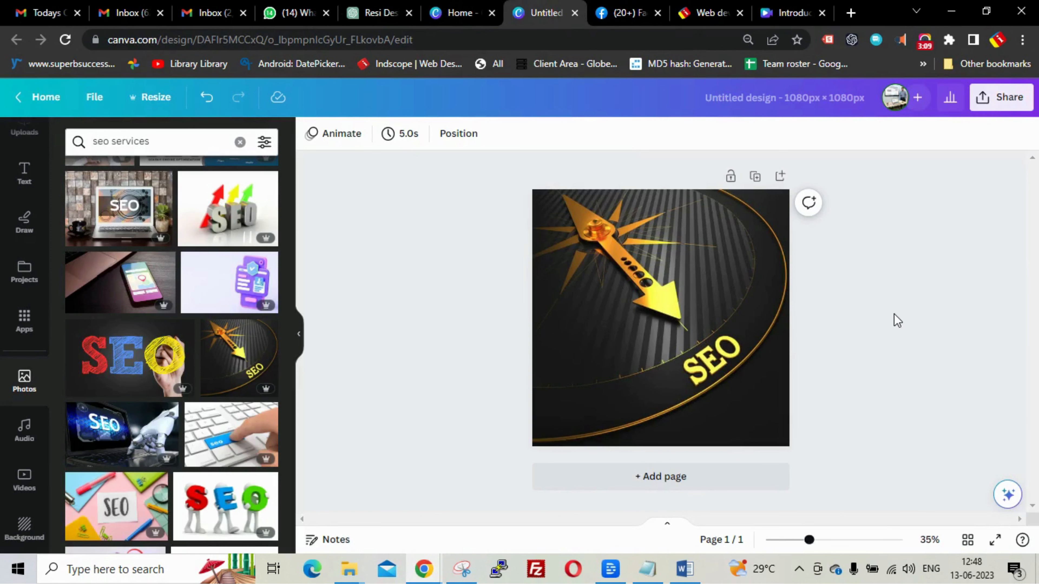
# - Paste the 'Rank #1 on Google' headline, move it near centre, and enlarge its font to 31
pyautogui.hotkey('ctrl', 'v')
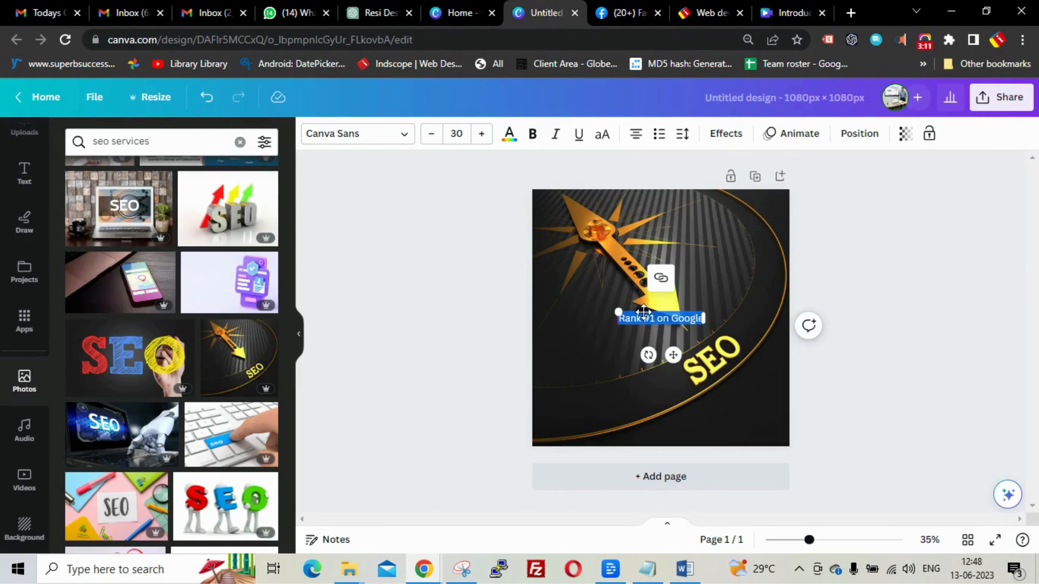
pyautogui.click(903, 319)
pyautogui.moveTo(649, 318); pyautogui.dragTo(598, 348)
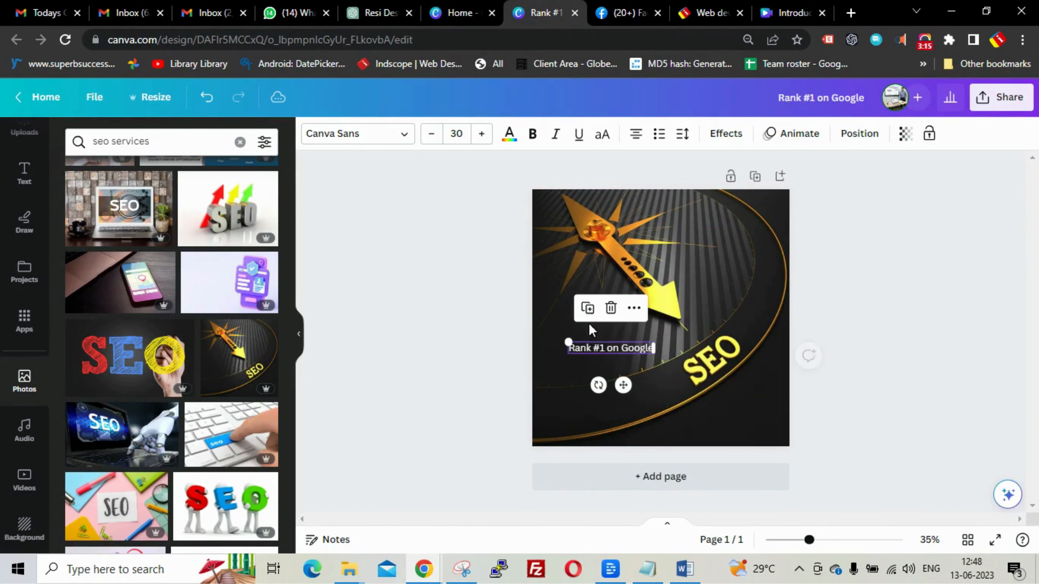
pyautogui.click(482, 134)
pyautogui.click(482, 134)
pyautogui.click(482, 134)
pyautogui.click(482, 134)
pyautogui.click(482, 135)
pyautogui.click(483, 134)
pyautogui.click(483, 135)
pyautogui.click(482, 135)
pyautogui.click(482, 134)
pyautogui.click(482, 134)
pyautogui.click(482, 135)
pyautogui.click(482, 134)
pyautogui.click(482, 135)
pyautogui.click(483, 134)
pyautogui.click(482, 135)
pyautogui.click(482, 134)
# - Make the headline bold League Spartan in the photo's yellow colour
pyautogui.click(532, 134)
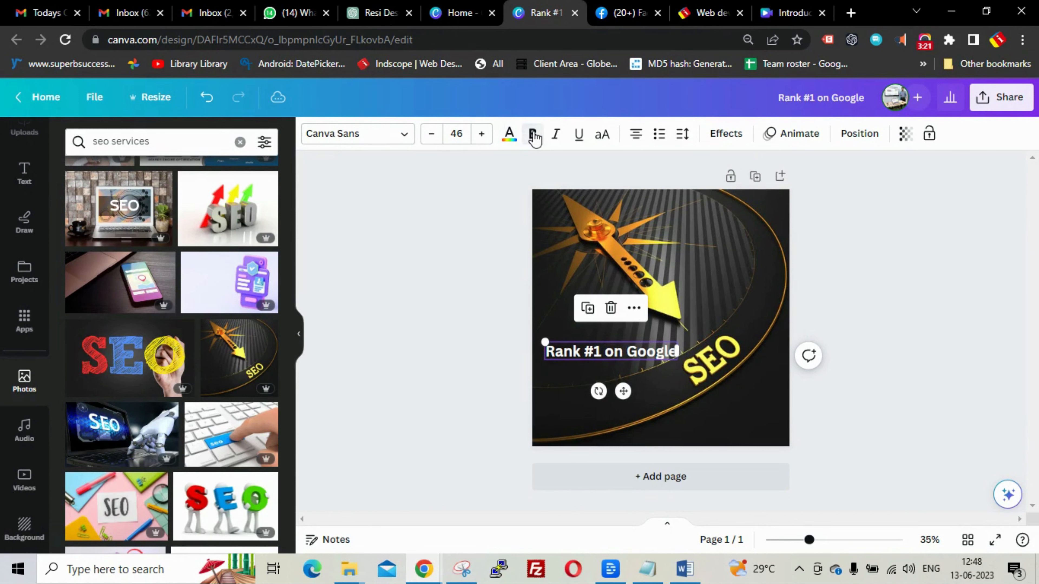
pyautogui.click(403, 137)
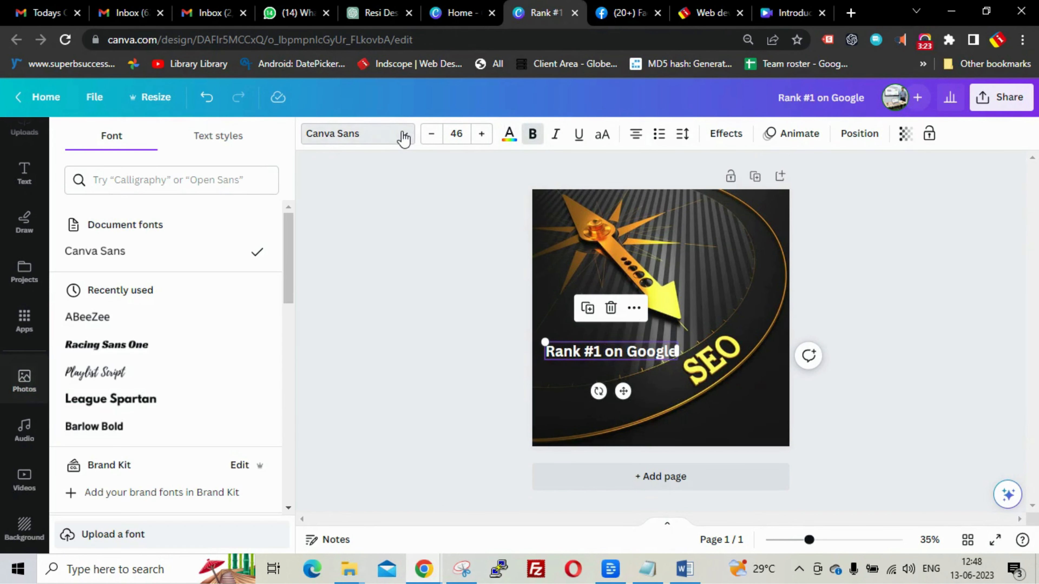
pyautogui.click(144, 350)
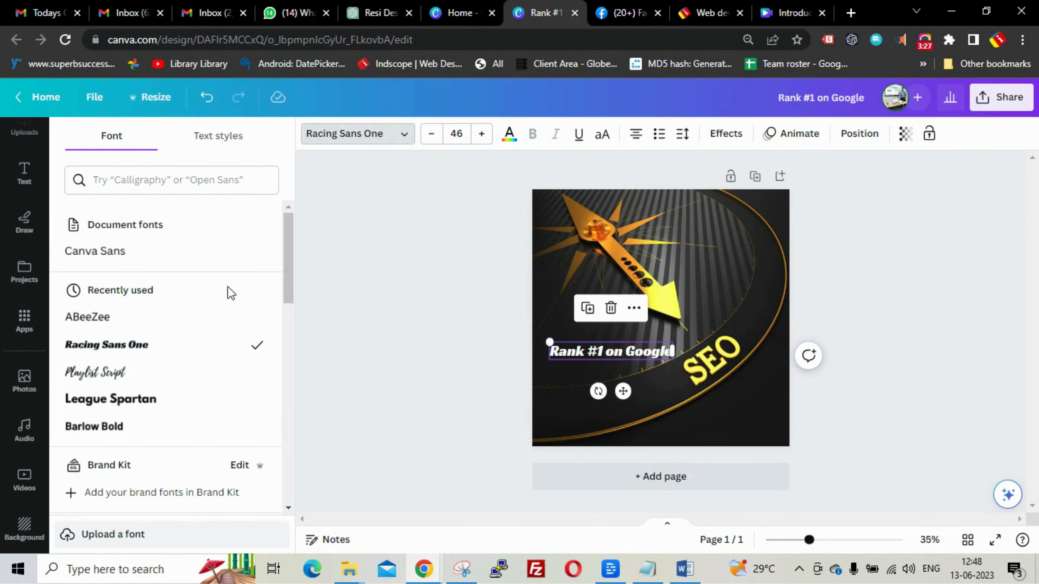
pyautogui.scroll(-2, 229, 297)
pyautogui.click(158, 323)
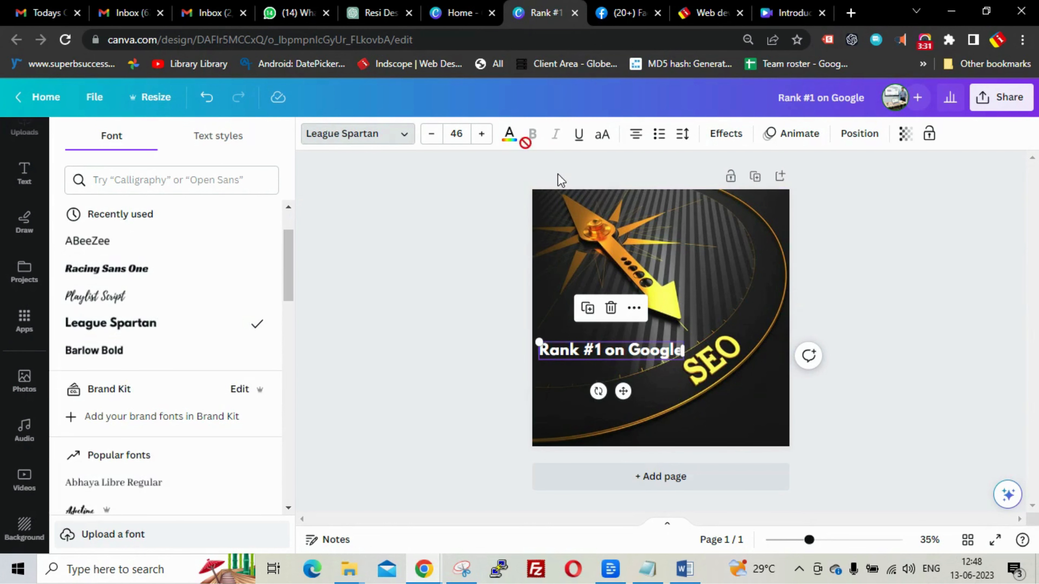
pyautogui.click(512, 142)
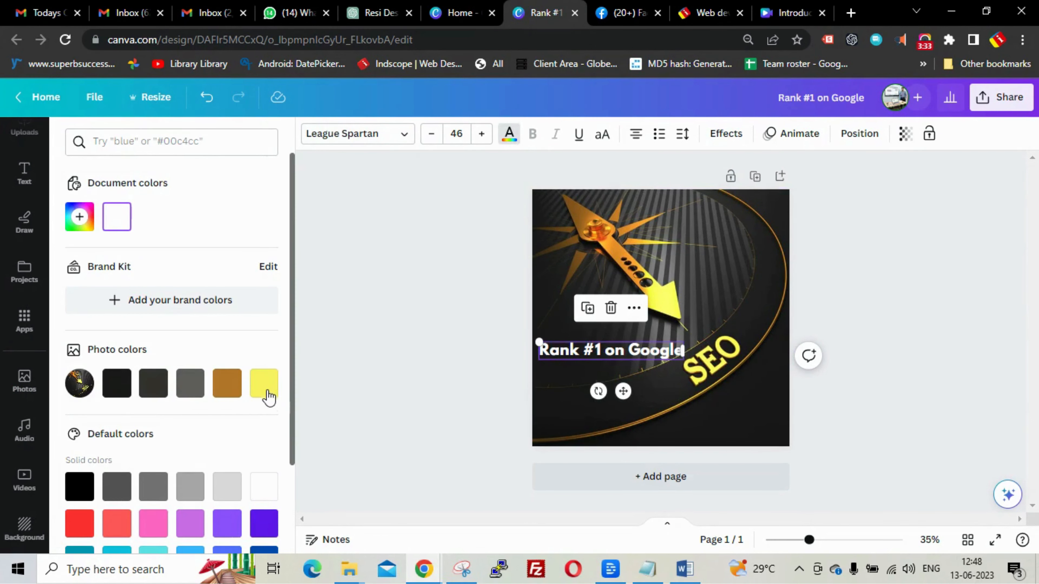
pyautogui.click(268, 391)
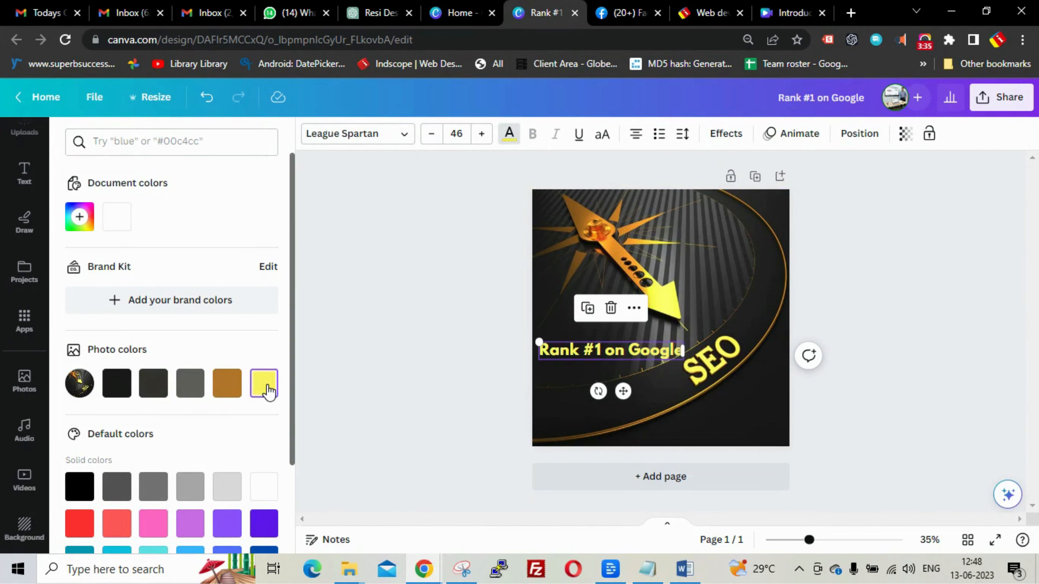
pyautogui.click(443, 348)
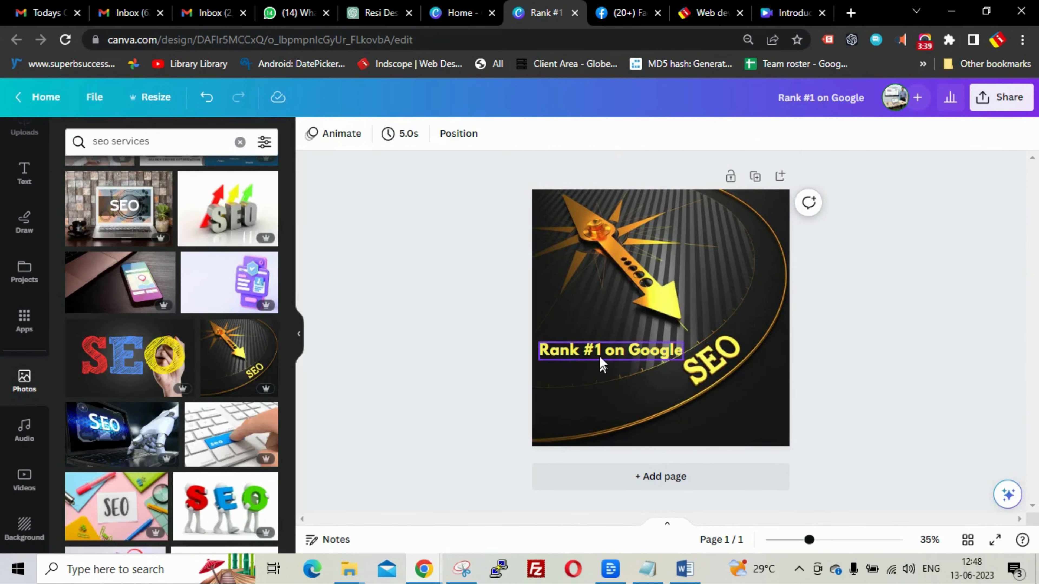
# - Move the yellow headline down near the bottom of the image
pyautogui.moveTo(601, 358); pyautogui.dragTo(606, 397)
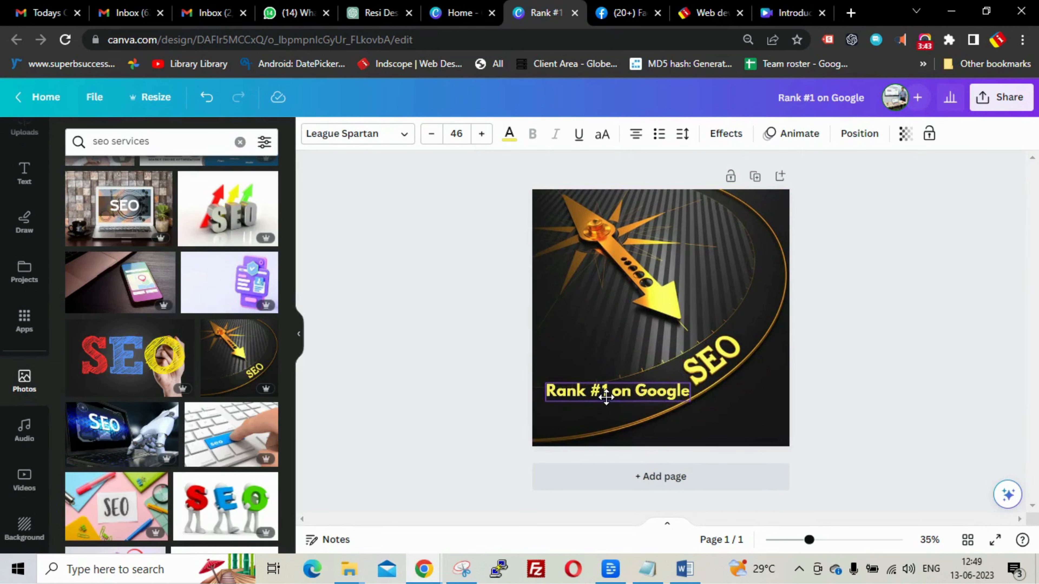
pyautogui.moveTo(606, 398); pyautogui.dragTo(607, 399)
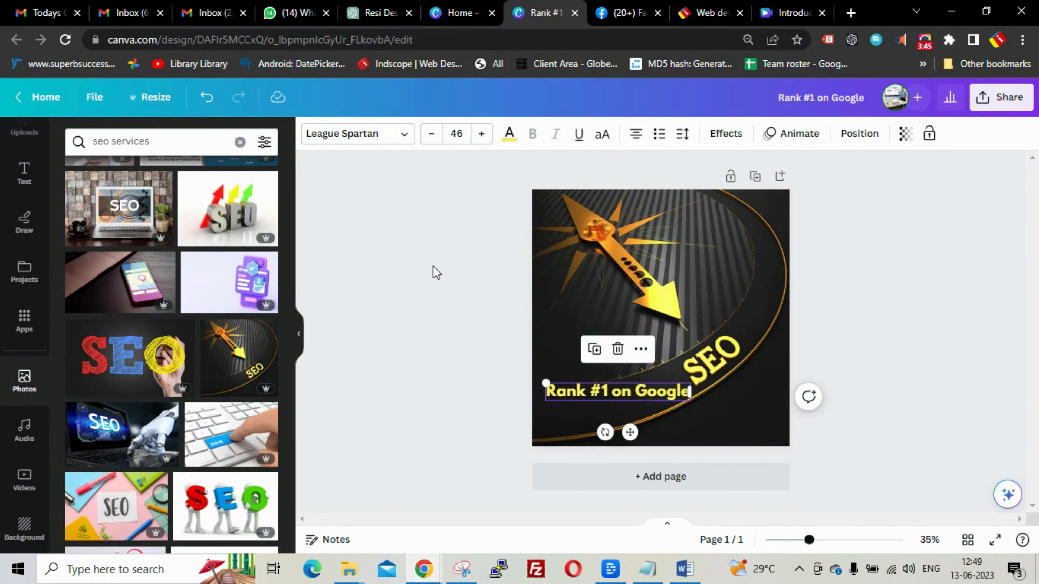
pyautogui.click(431, 272)
pyautogui.click(380, 13)
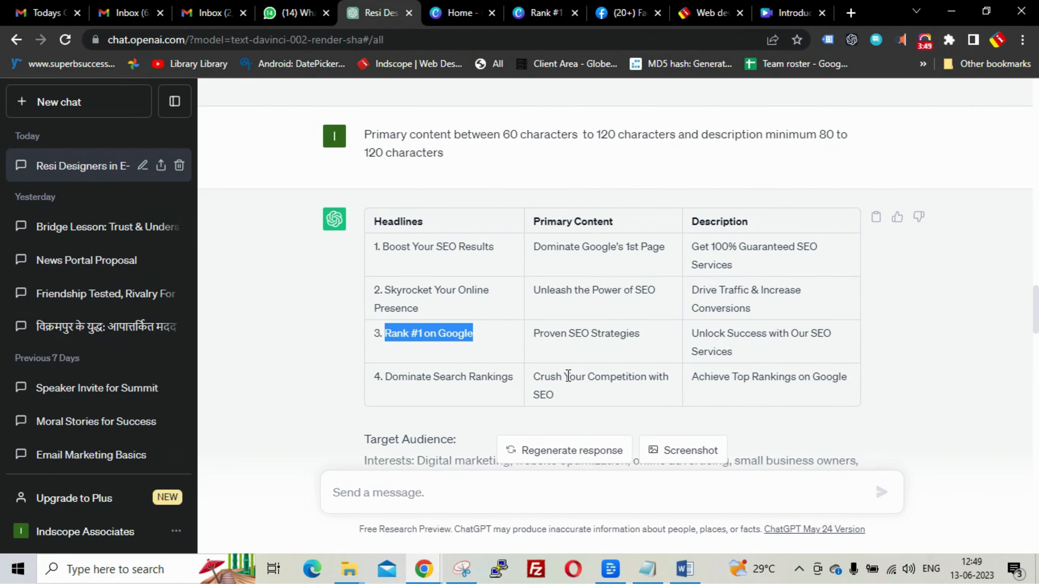
# - Scroll through ChatGPT's suggested headlines table, then return to the Canva home tab
pyautogui.scroll(-2, 947, 321)
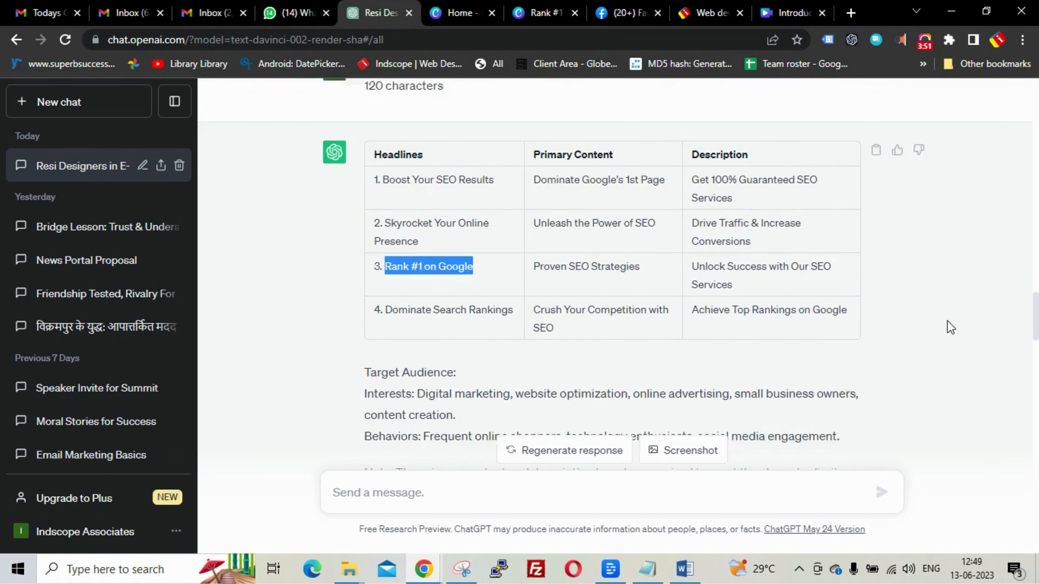
pyautogui.scroll(2, 948, 321)
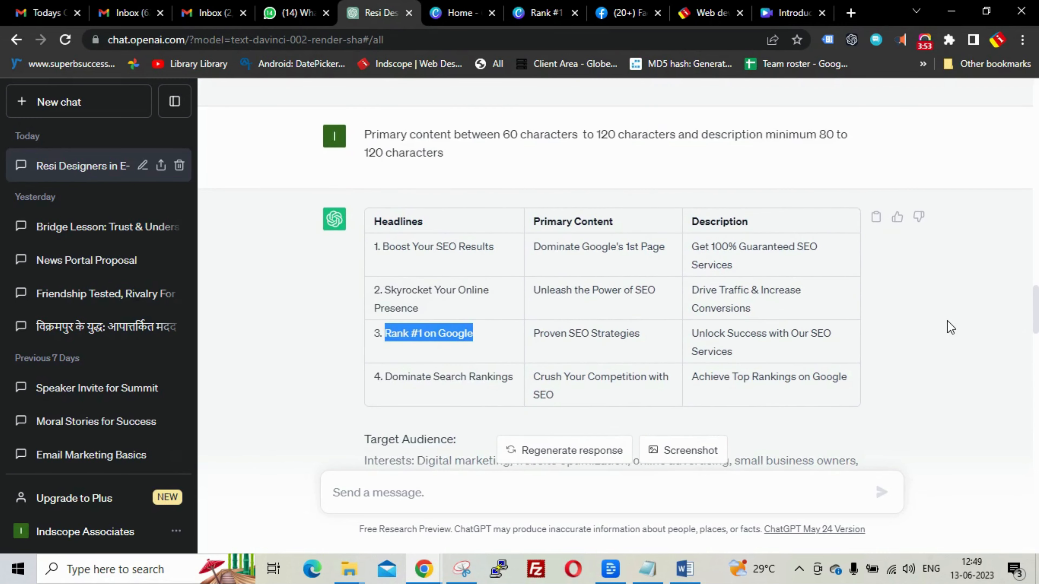
pyautogui.scroll(2, 947, 321)
pyautogui.scroll(-2, 947, 321)
pyautogui.click(462, 14)
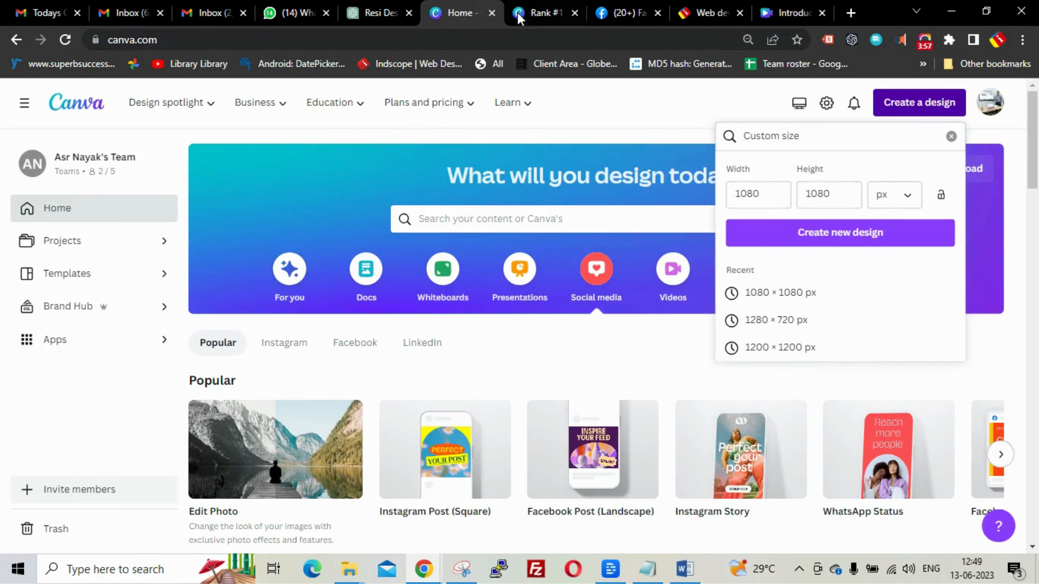
# - Return to the Rank #1 design, add a heading, then undo it
pyautogui.click(527, 15)
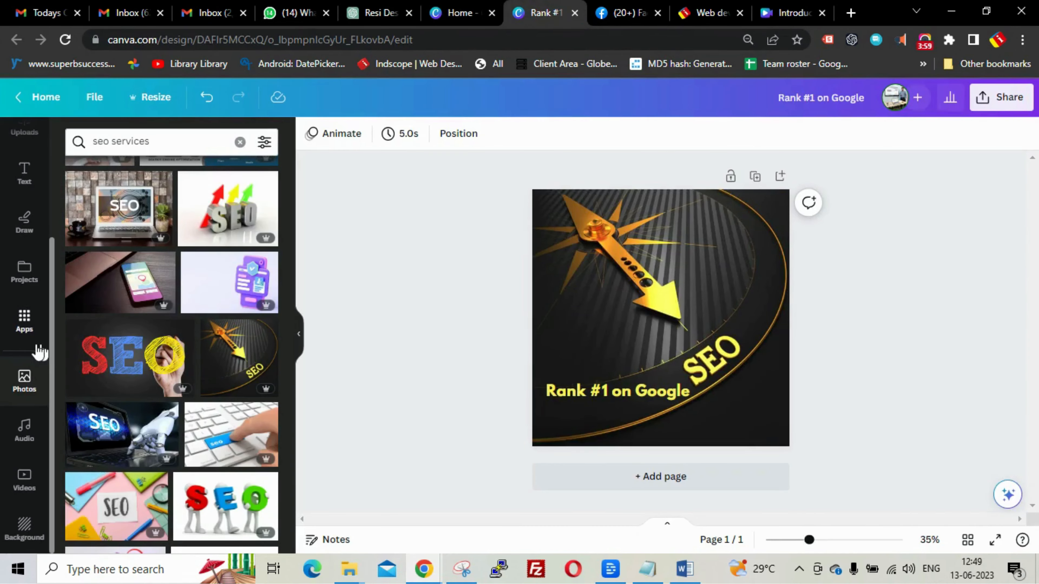
pyautogui.click(25, 171)
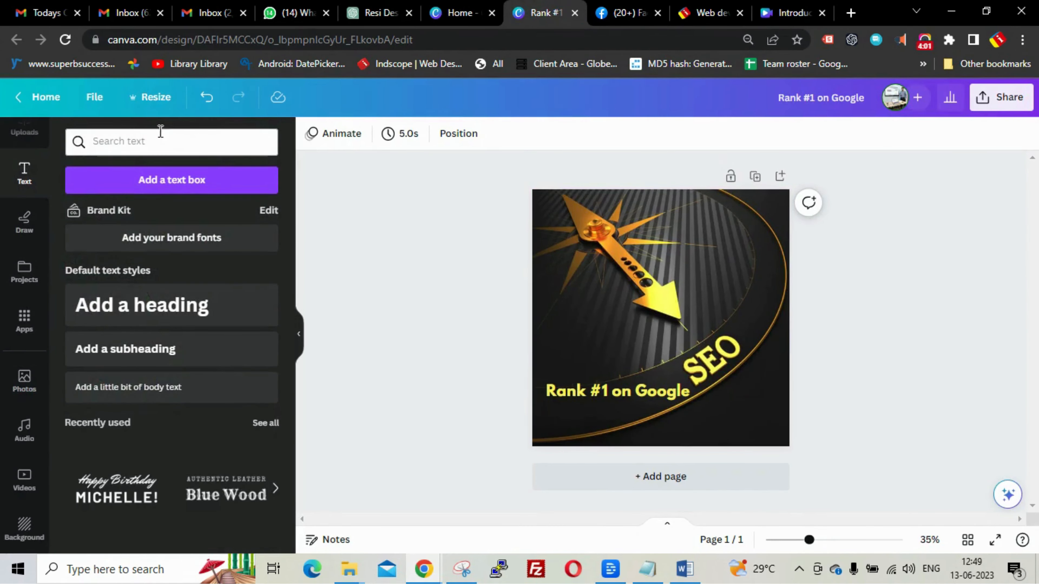
pyautogui.click(204, 313)
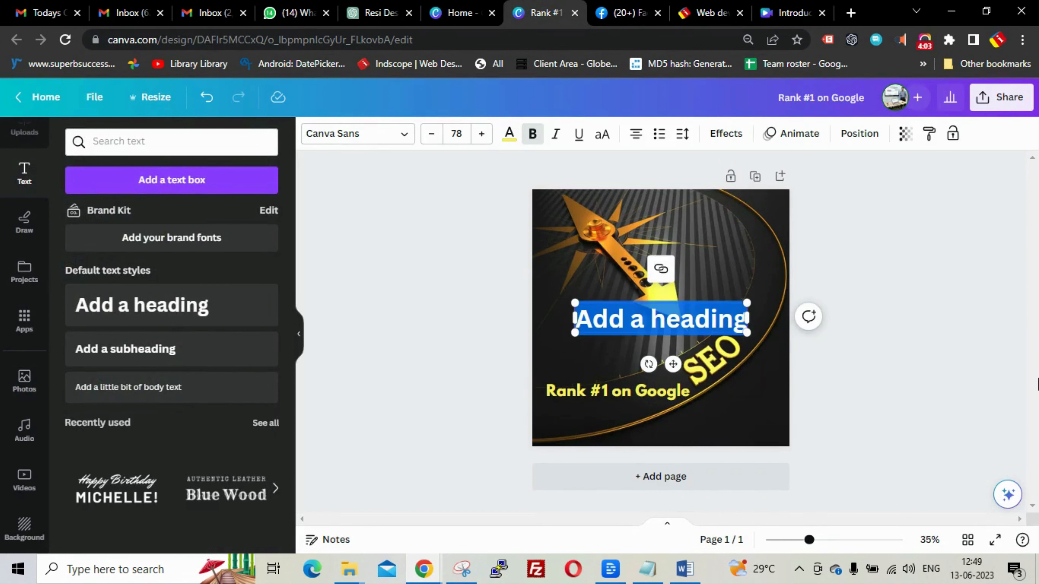
pyautogui.hotkey('ctrl', 'z')
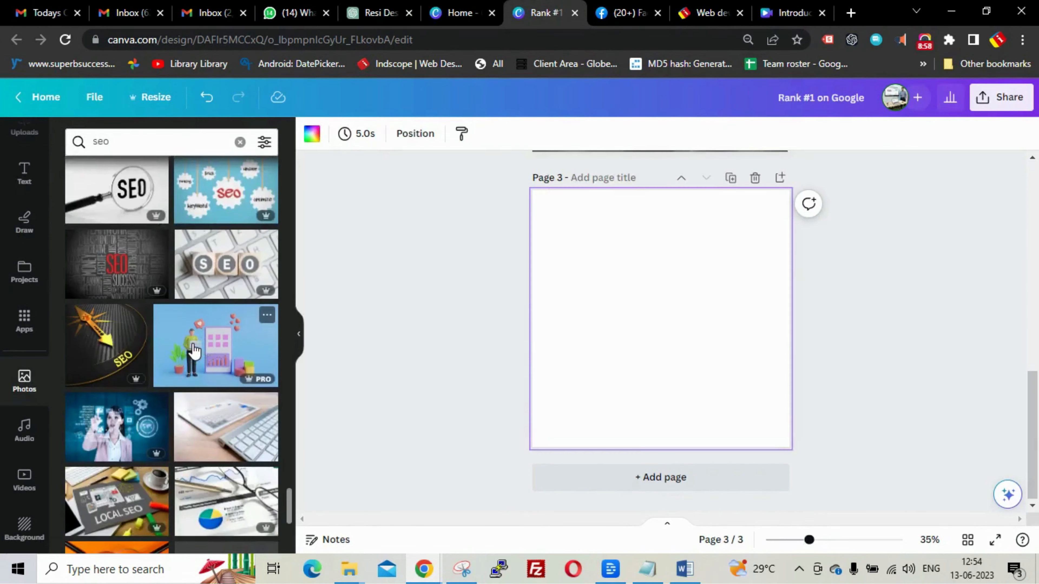
pyautogui.scroll(-3, 195, 351)
pyautogui.scroll(2, 195, 350)
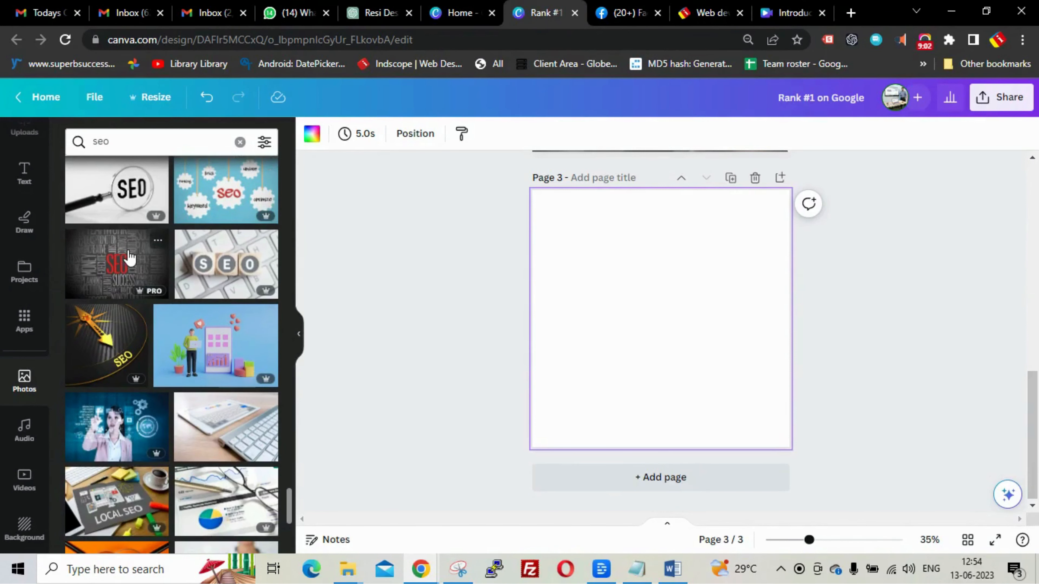
# - Add the dark SEO word-cloud photo to page 3 and stretch it to full width
pyautogui.click(143, 280)
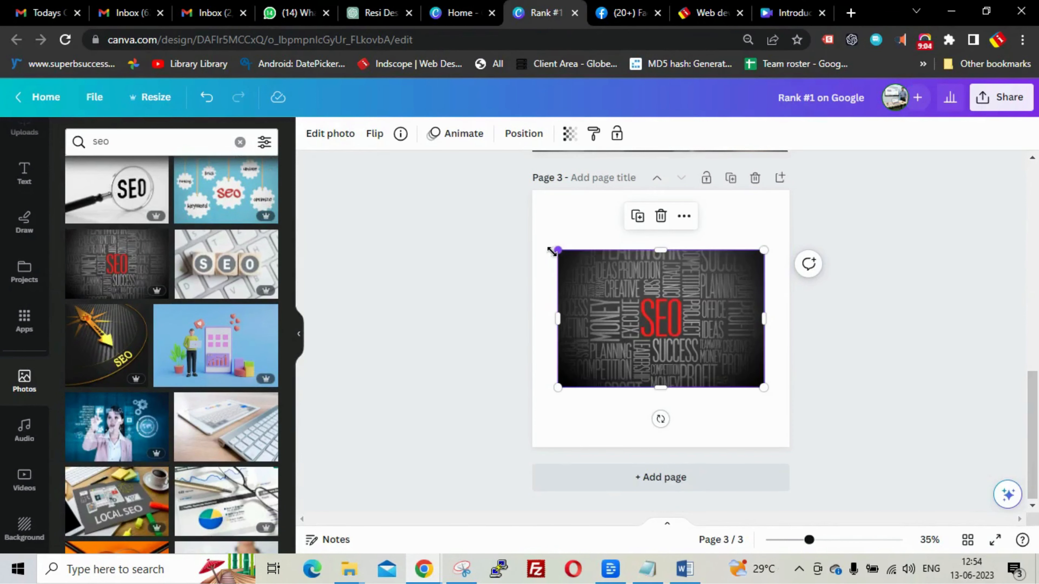
pyautogui.moveTo(553, 252); pyautogui.dragTo(531, 233)
pyautogui.moveTo(763, 387); pyautogui.dragTo(783, 412)
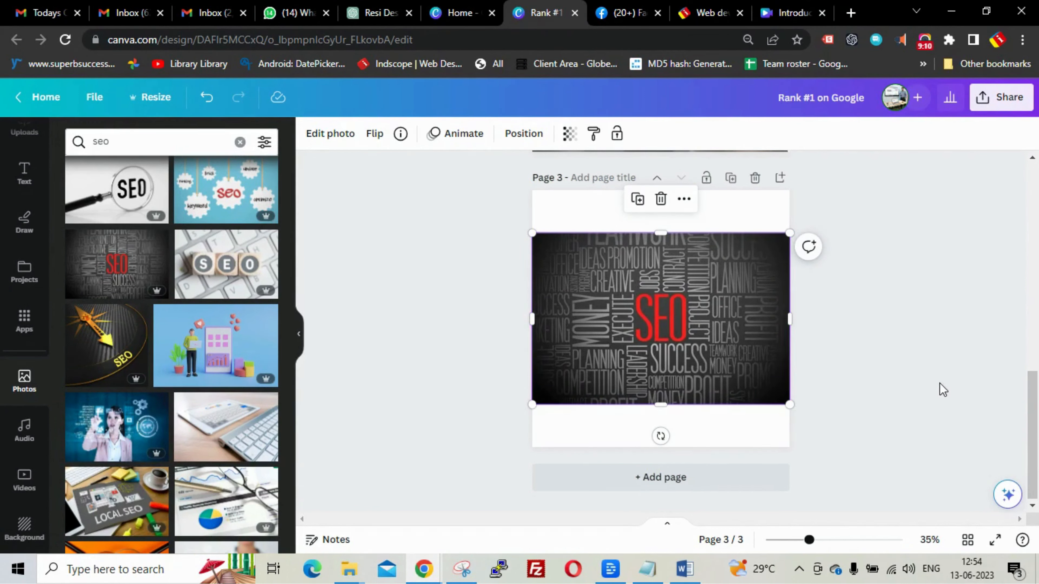
pyautogui.click(948, 381)
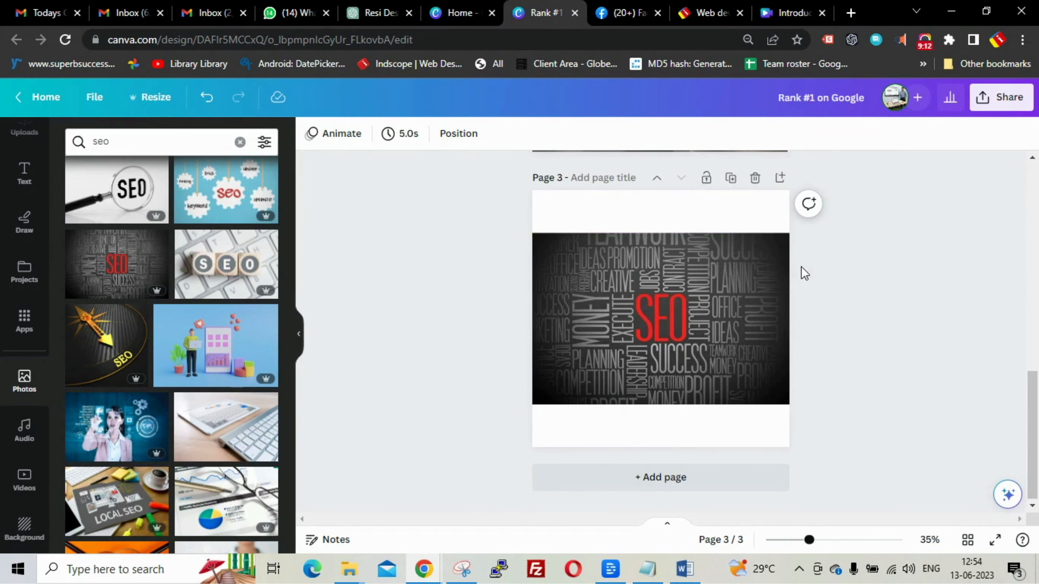
# - Give page 3 a dark navy gradient background
pyautogui.click(779, 220)
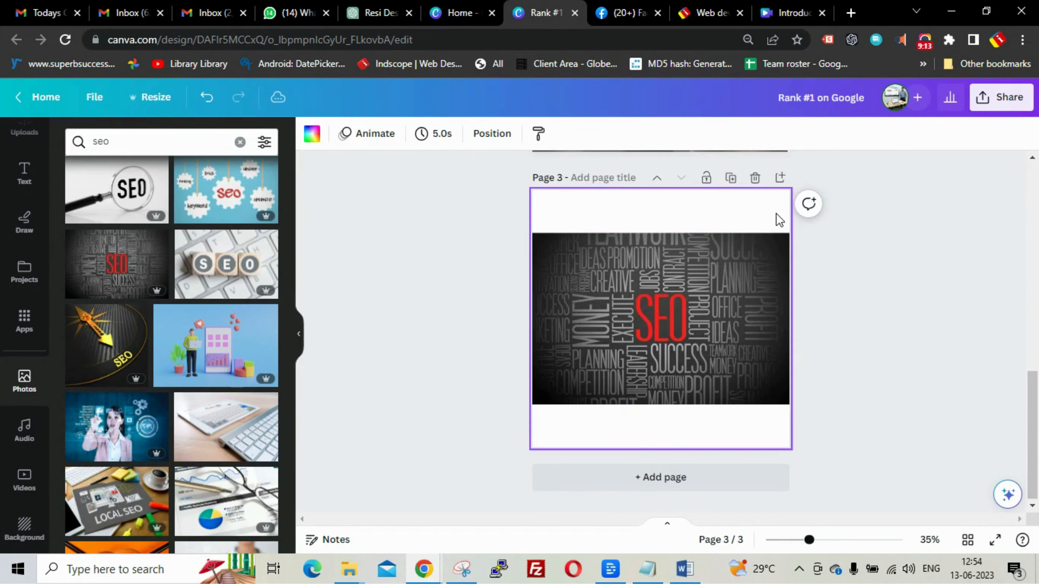
pyautogui.click(312, 135)
pyautogui.scroll(-5, 139, 441)
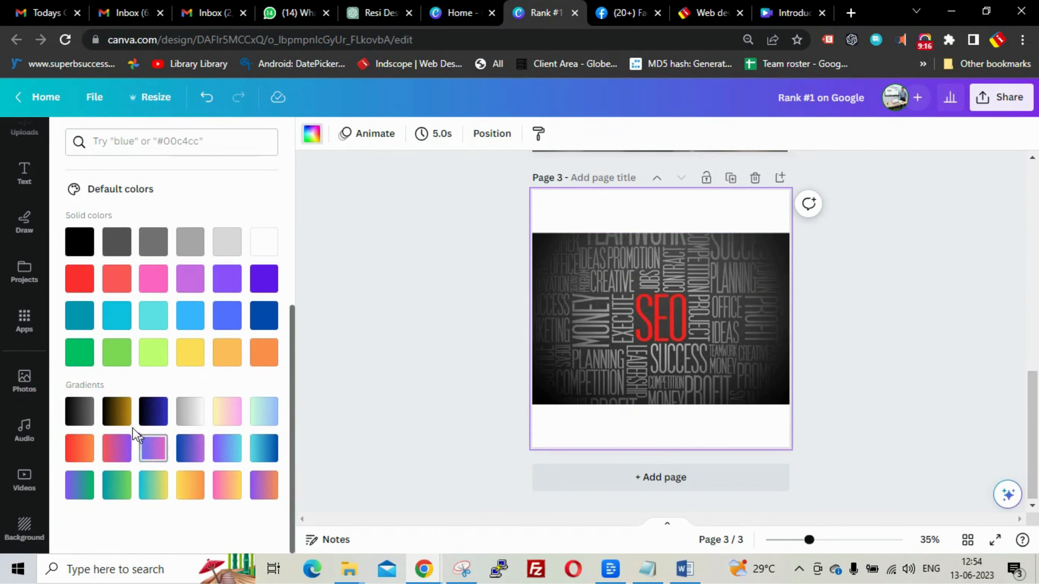
pyautogui.click(80, 411)
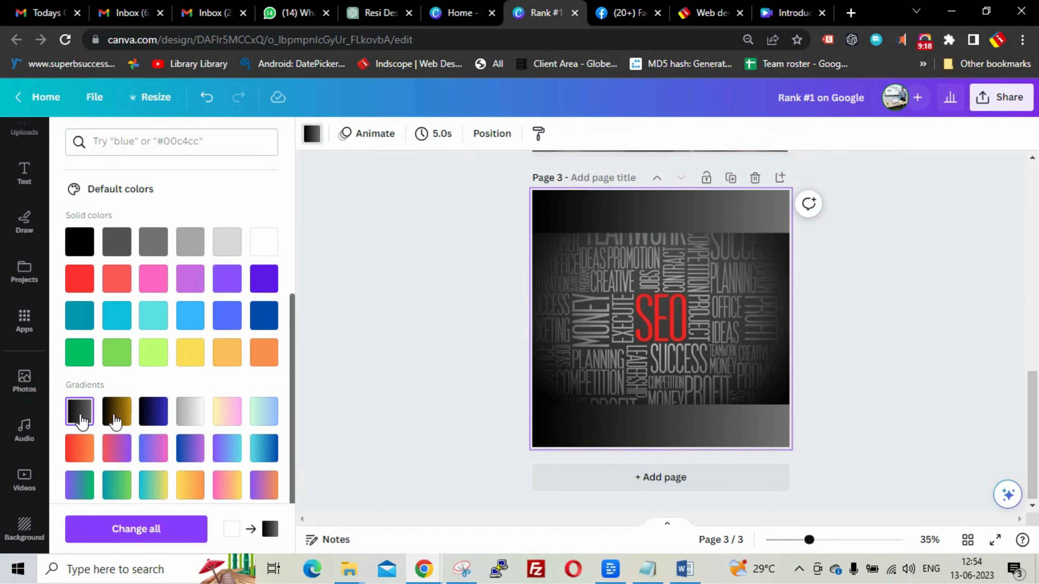
pyautogui.click(154, 422)
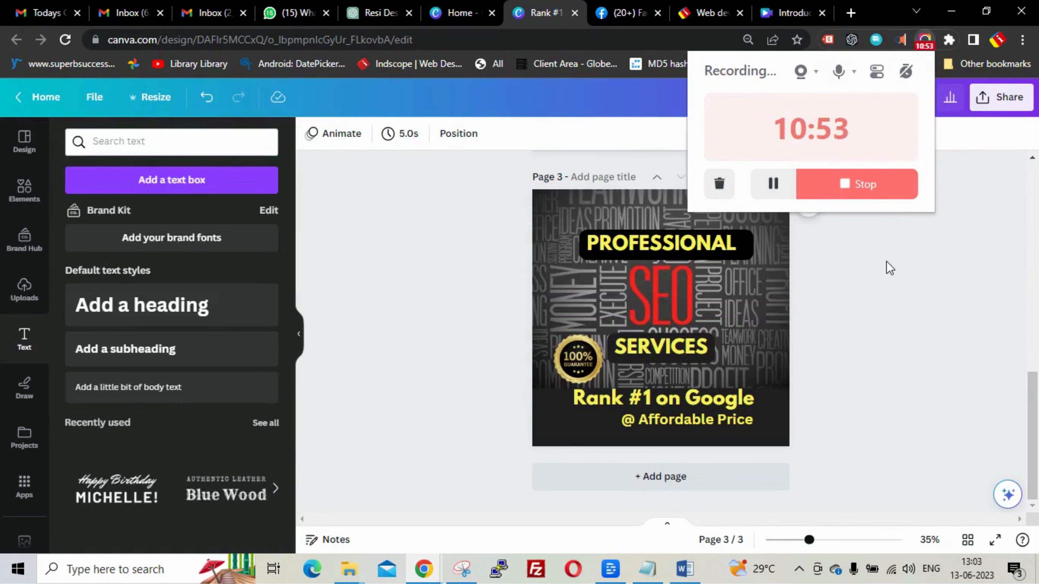
pyautogui.click(890, 268)
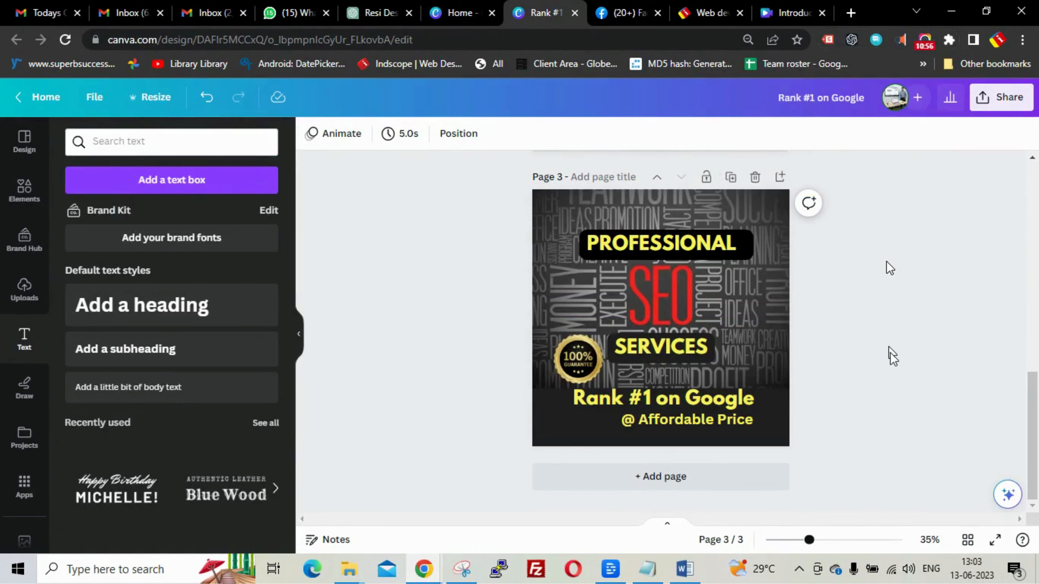
pyautogui.scroll(5, 893, 358)
pyautogui.scroll(-5, 893, 359)
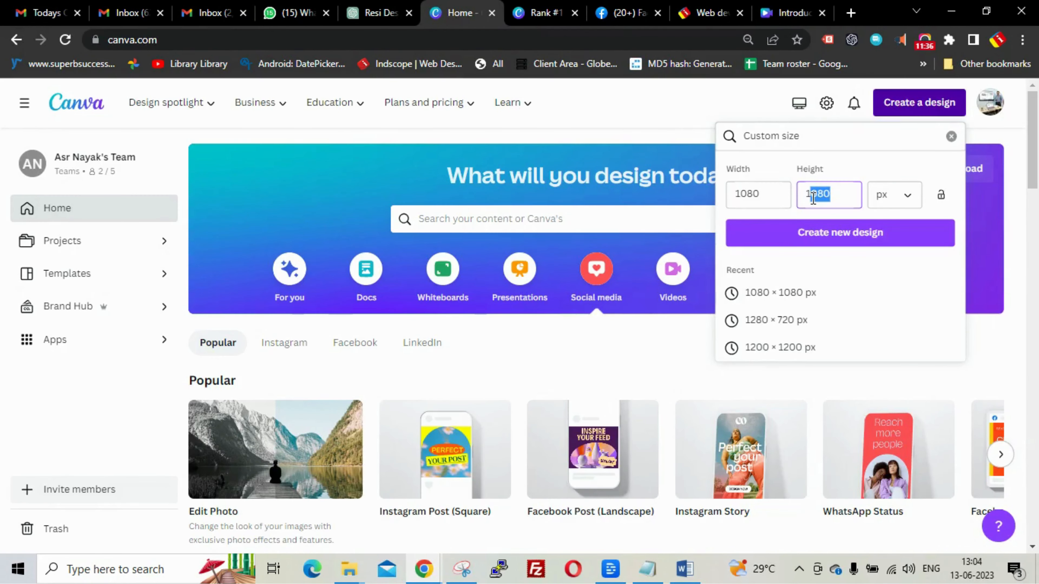
# - Change the custom height to 1920 (width 1080) and create the new design
pyautogui.write('920')
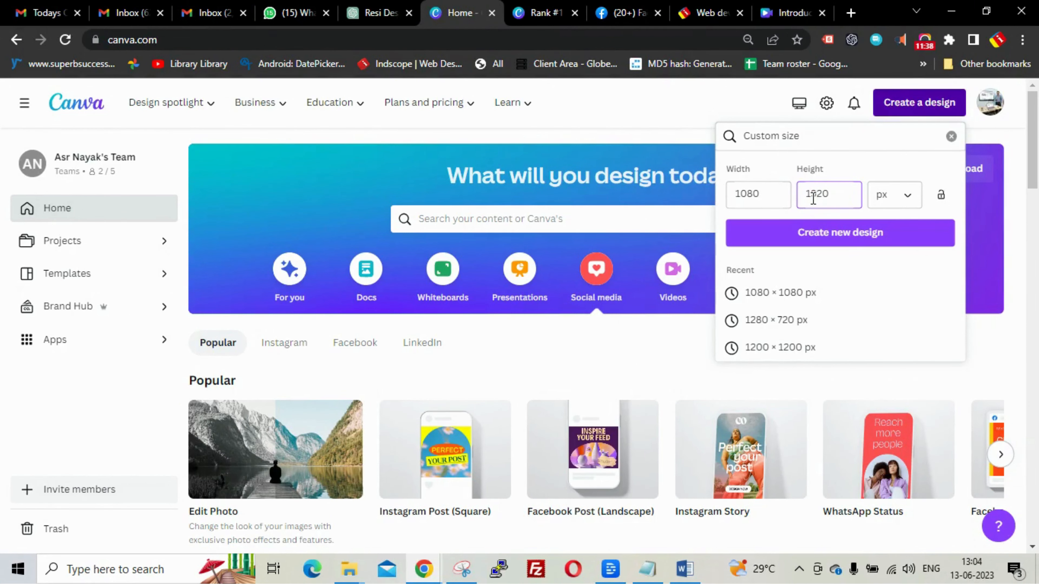
pyautogui.click(849, 243)
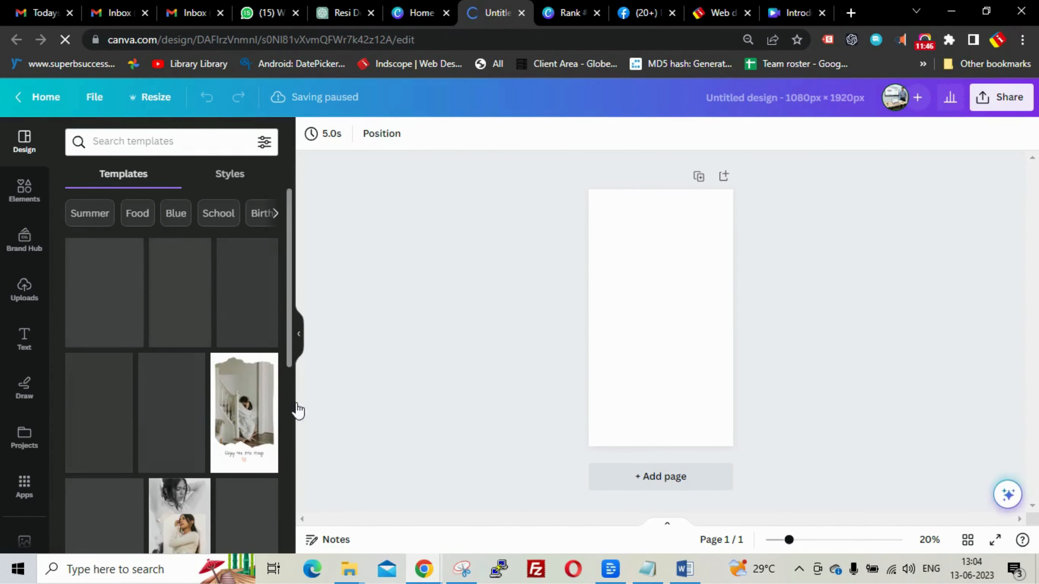
pyautogui.click(202, 135)
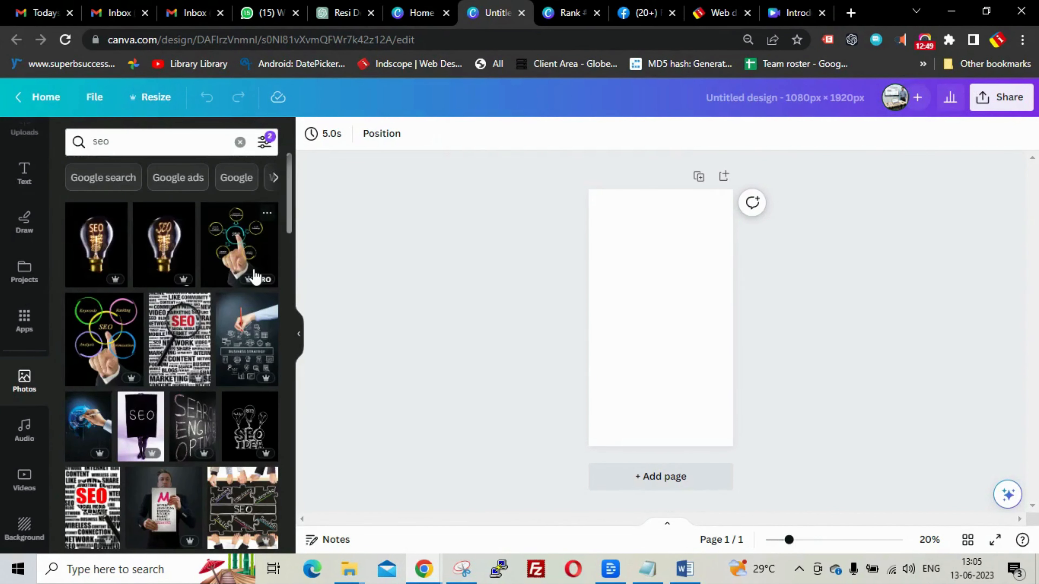
# - Add the SEO light-bulb photo and choose 'Set image as background' for it
pyautogui.scroll(-2, 254, 277)
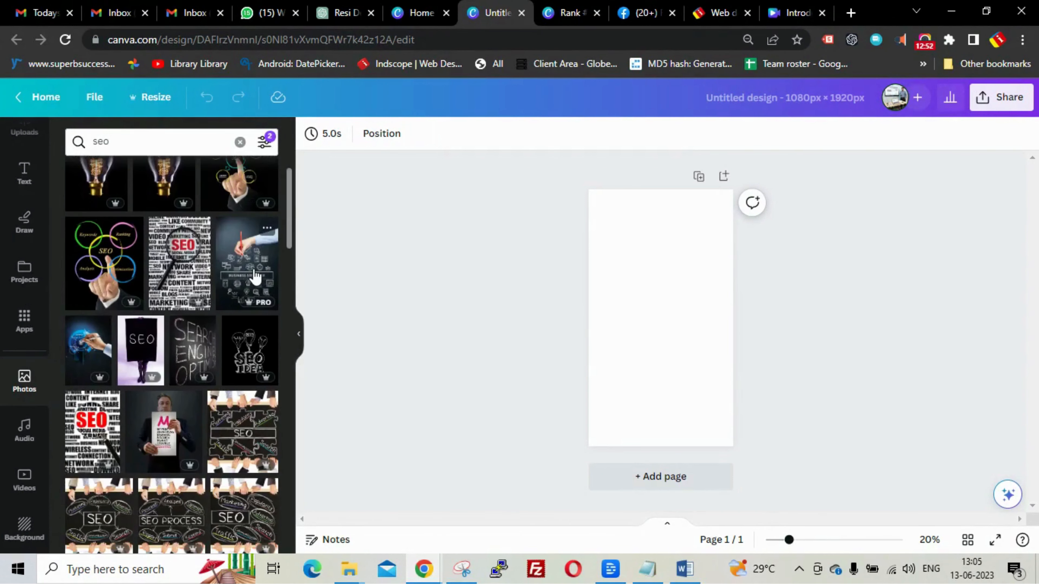
pyautogui.scroll(2, 255, 277)
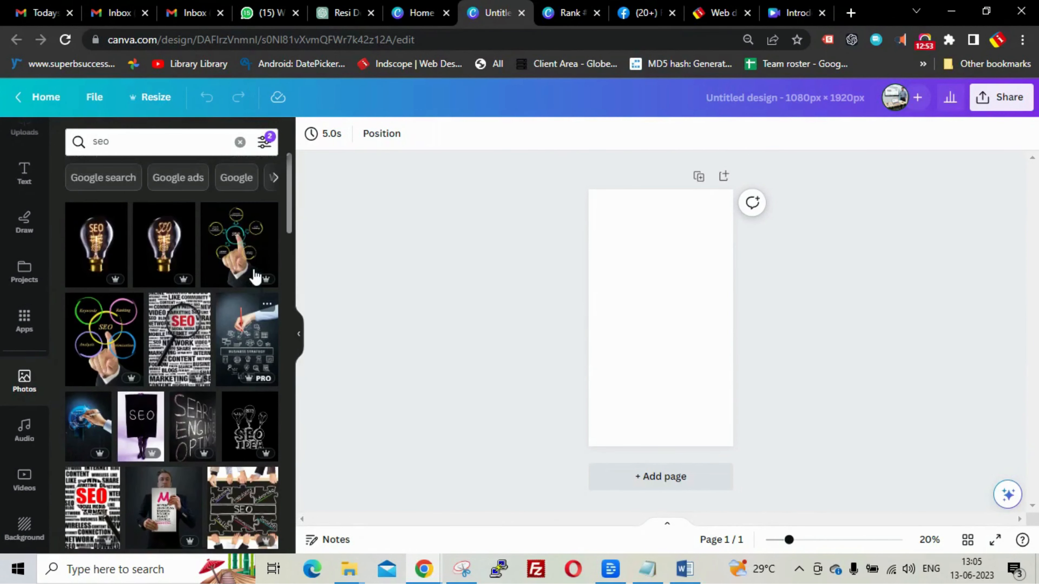
pyautogui.click(90, 240)
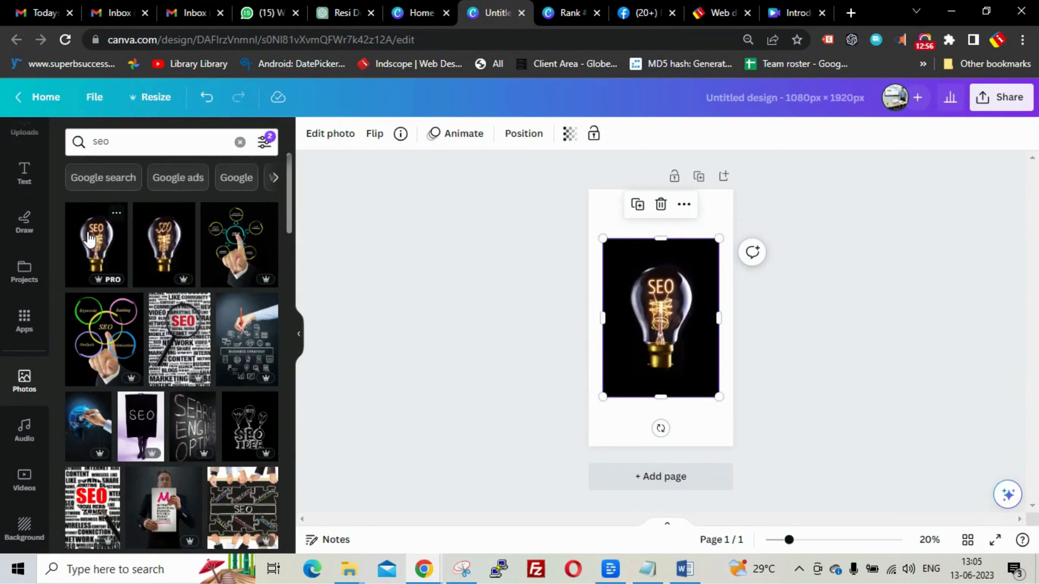
pyautogui.click(611, 446)
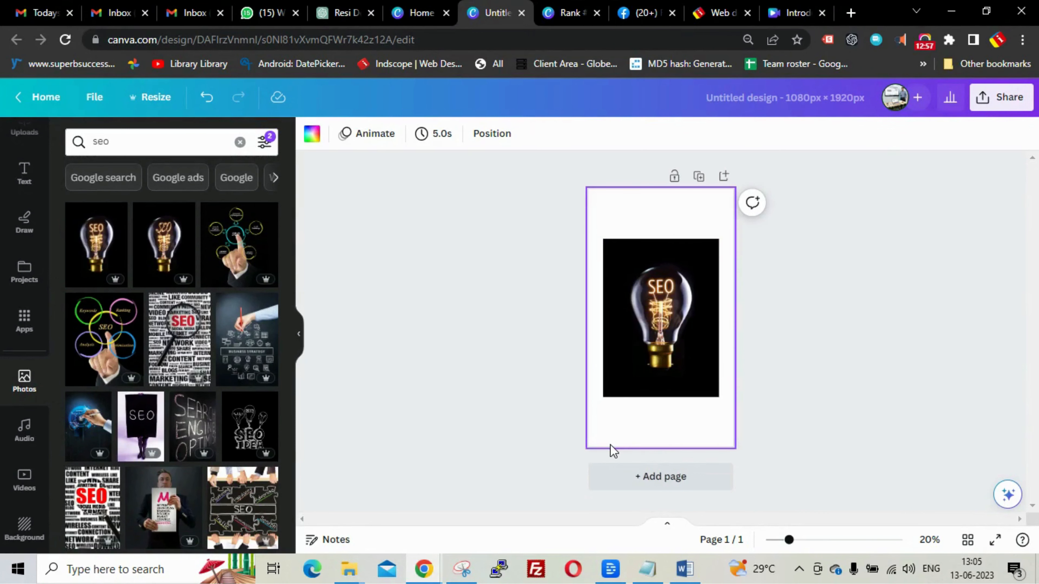
pyautogui.click(629, 341)
pyautogui.rightClick(631, 342)
pyautogui.moveTo(650, 359)
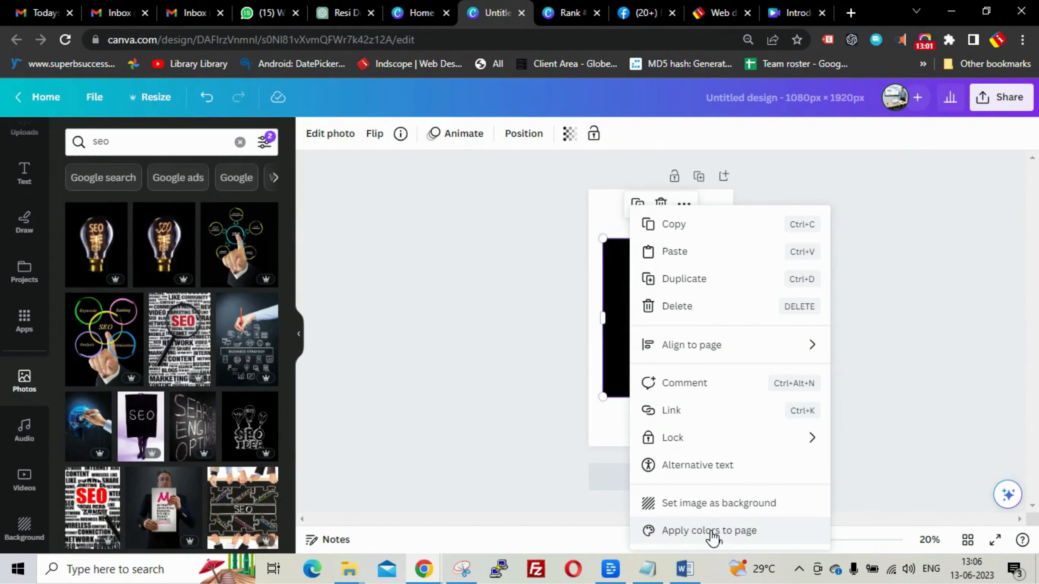
pyautogui.click(707, 509)
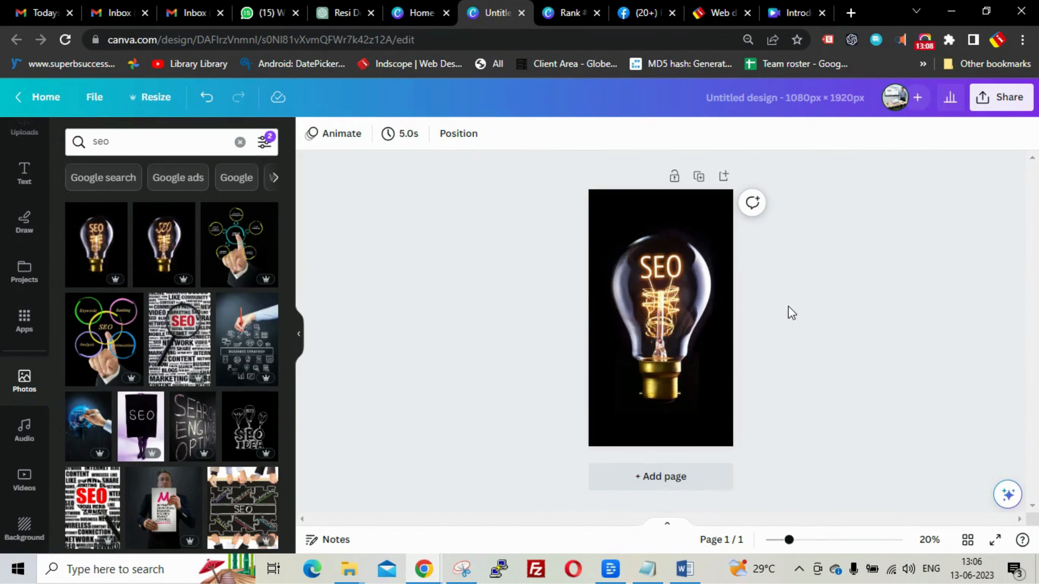
# - Copy PROFESSIONAL, SERVICES, the 100% badge, Rank #1 on Google and @ Affordable Price from the Rank #1 design
pyautogui.click(572, 14)
pyautogui.click(635, 246)
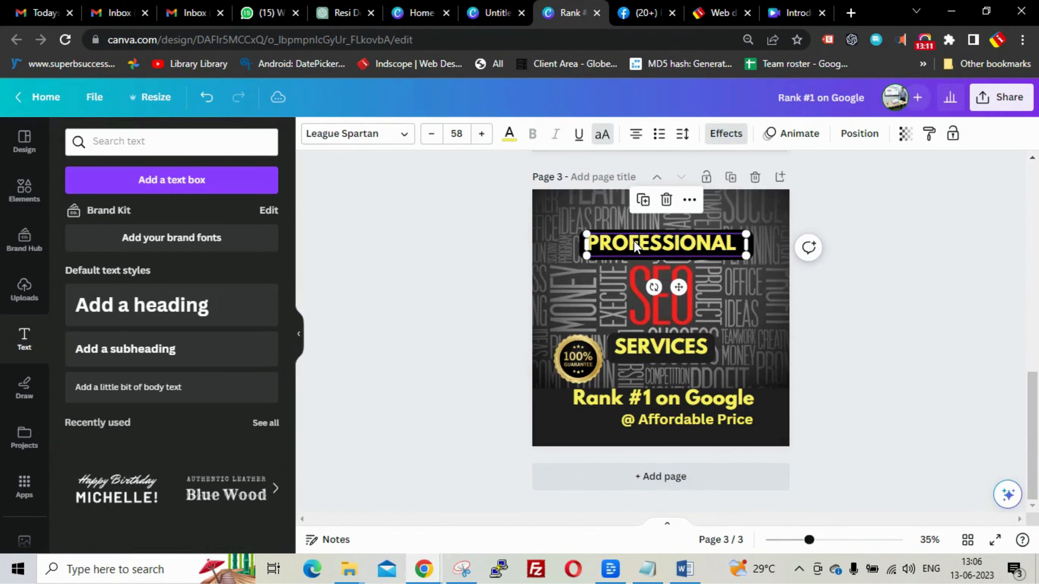
pyautogui.click(653, 350)
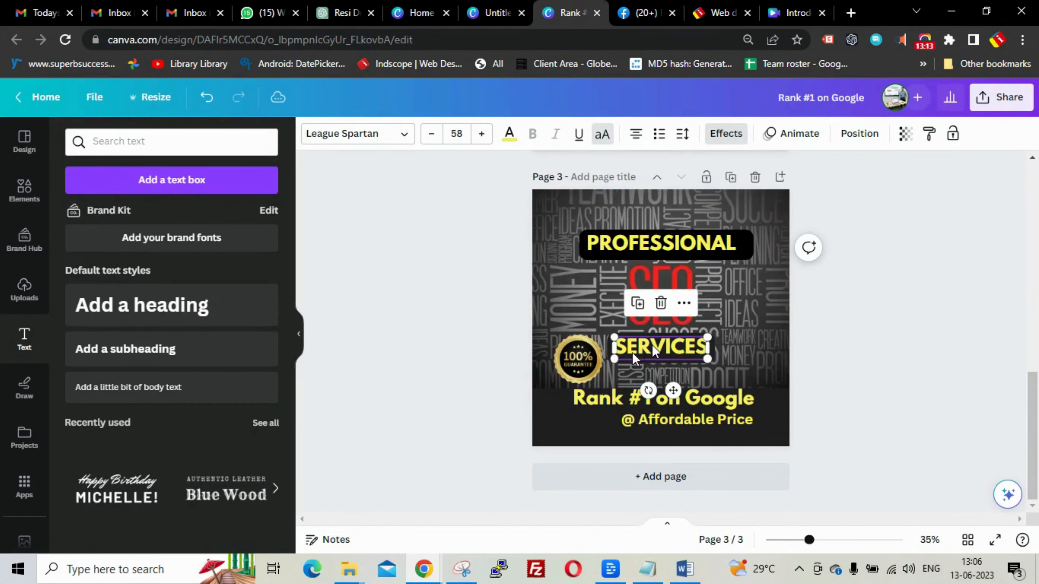
pyautogui.click(579, 363)
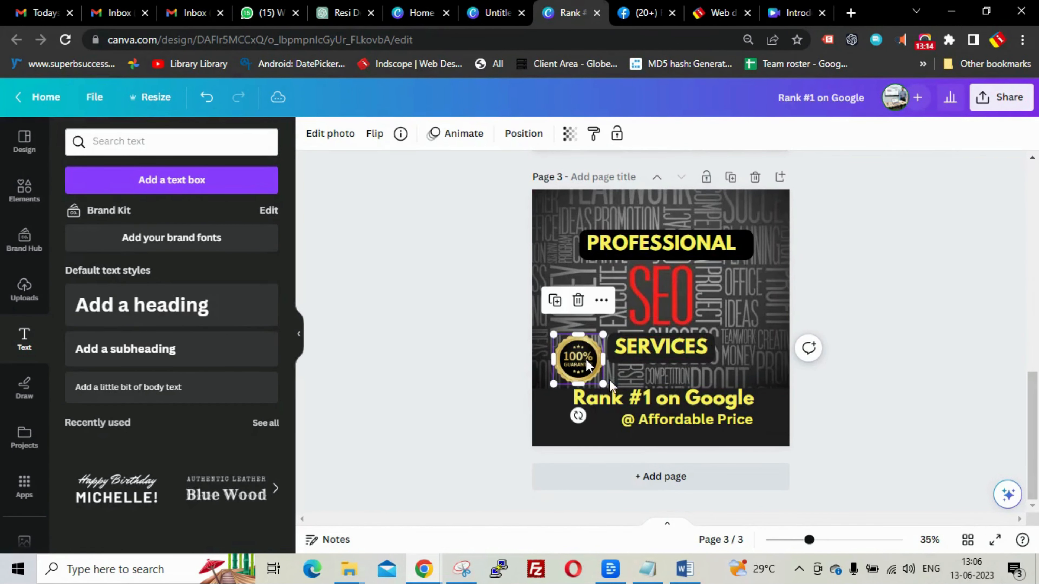
pyautogui.keyDown('shift'); pyautogui.click(647, 248); pyautogui.keyUp('shift')
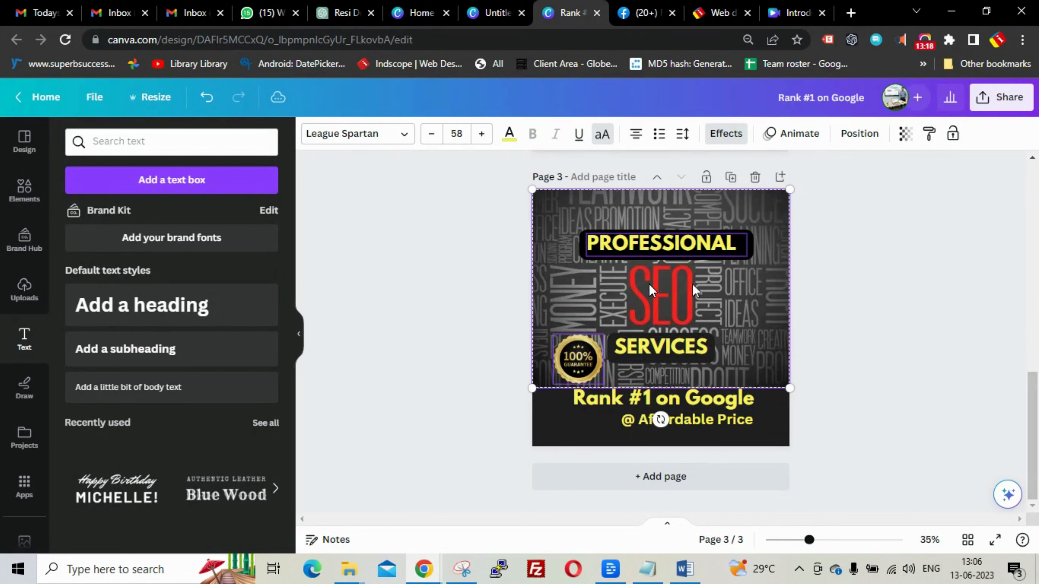
pyautogui.click(838, 295)
pyautogui.click(691, 249)
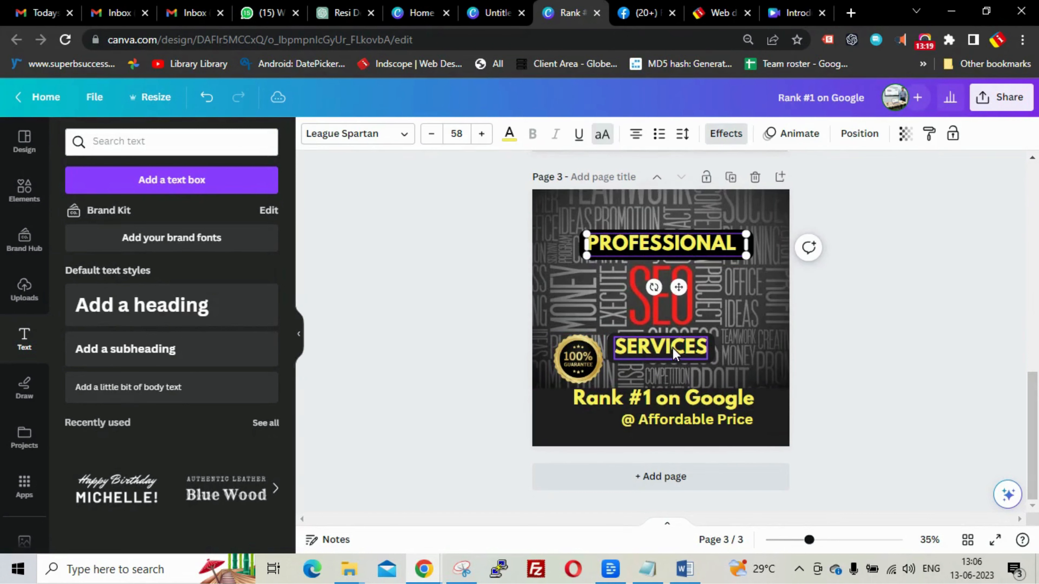
pyautogui.keyDown('shift'); pyautogui.click(661, 347); pyautogui.keyUp('shift')
pyautogui.keyDown('shift'); pyautogui.click(576, 359); pyautogui.keyUp('shift')
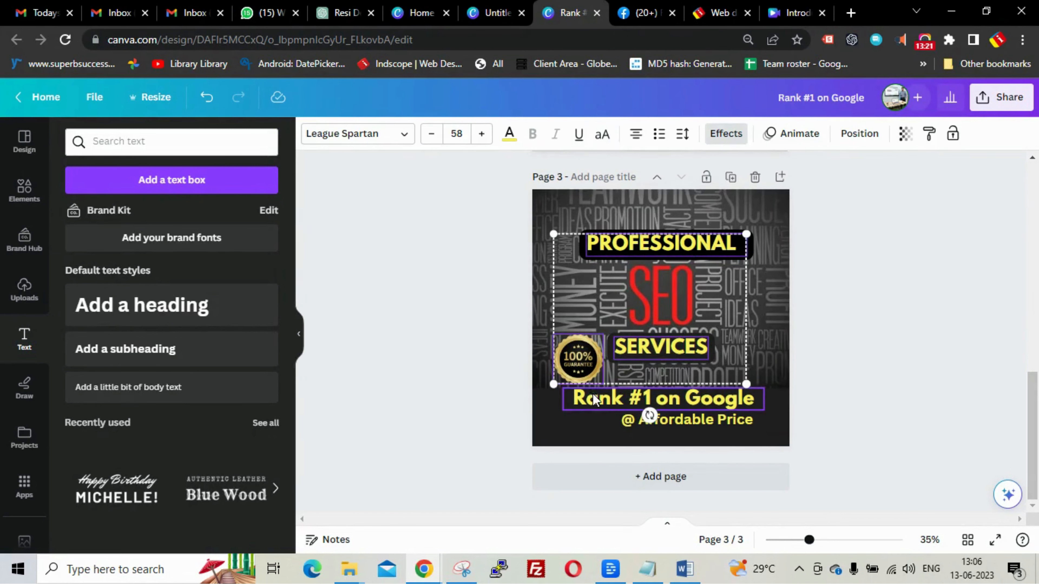
pyautogui.keyDown('shift'); pyautogui.click(592, 396); pyautogui.keyUp('shift')
pyautogui.keyDown('shift'); pyautogui.click(697, 421); pyautogui.keyUp('shift')
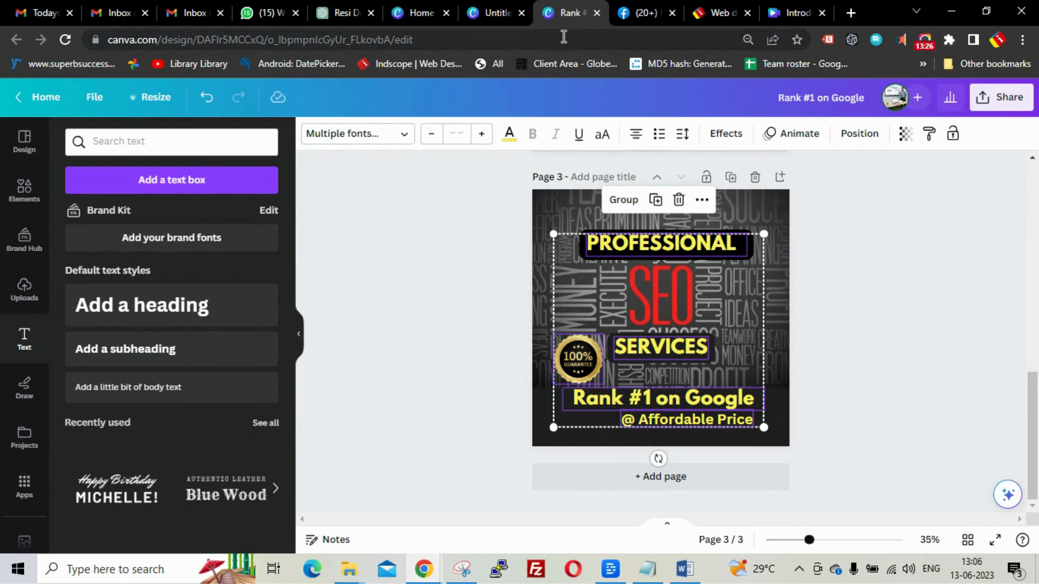
pyautogui.click(497, 13)
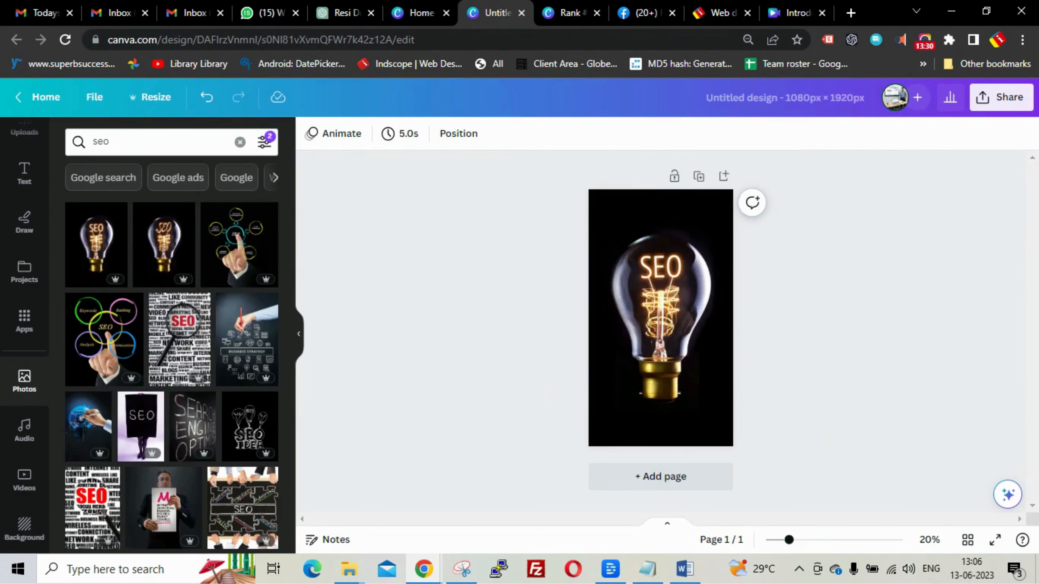
# - Paste the copied headlines and 100% badge onto the light-bulb design, then return to the Rank #1 design
pyautogui.hotkey('ctrl', 'v')
pyautogui.click(854, 333)
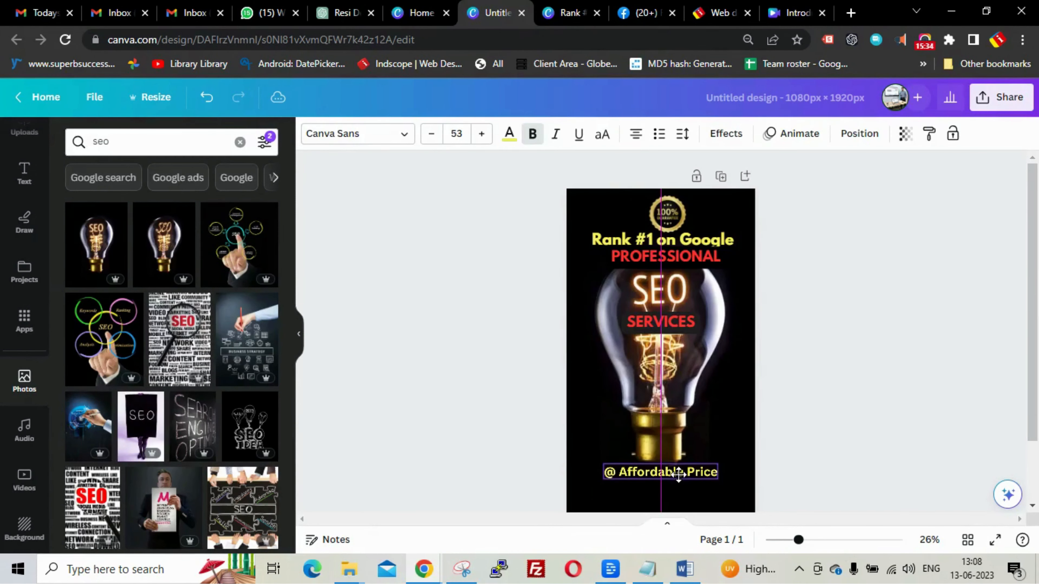
pyautogui.click(679, 477)
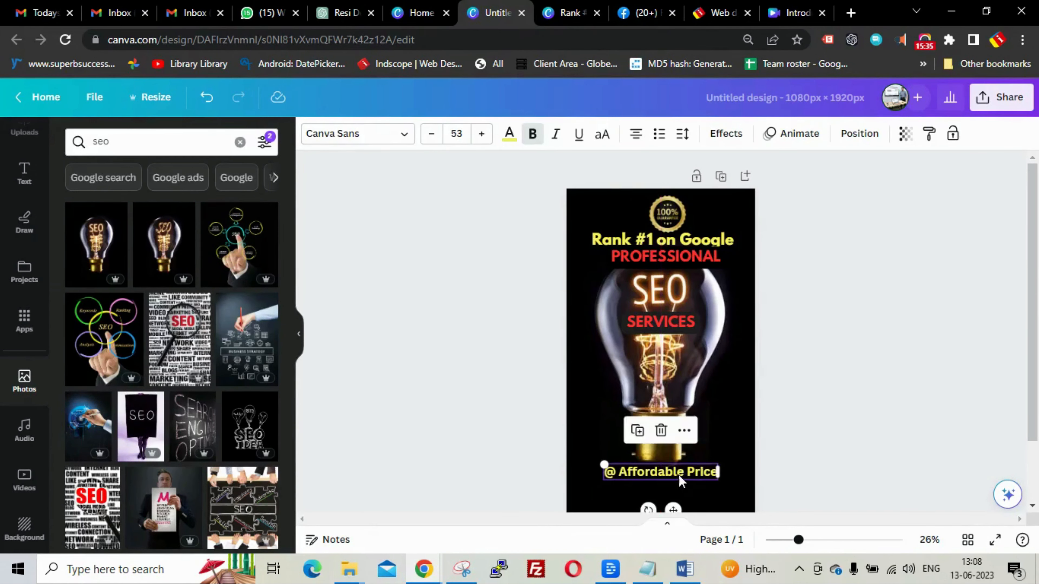
pyautogui.click(871, 377)
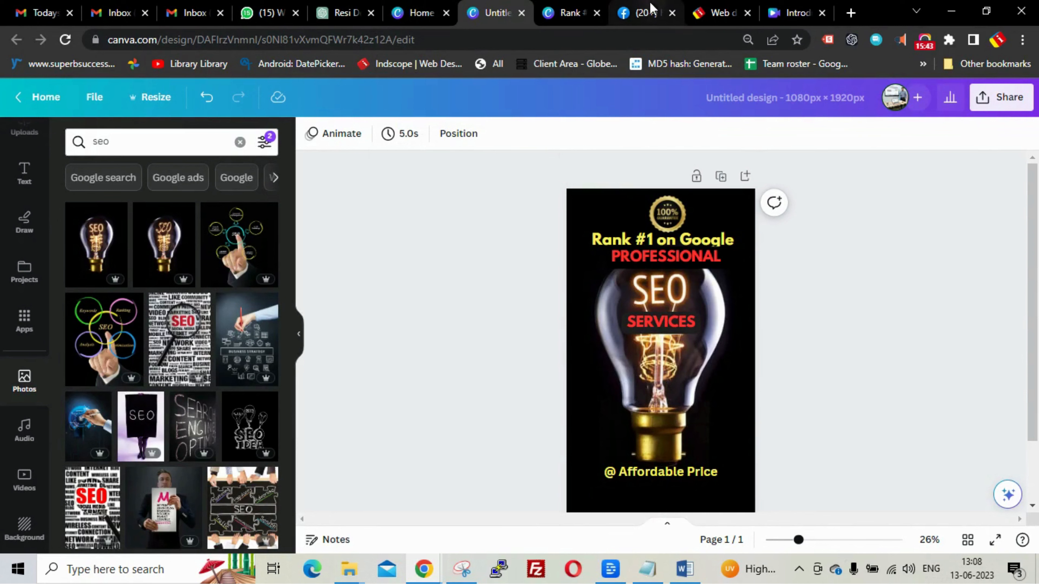
pyautogui.click(557, 13)
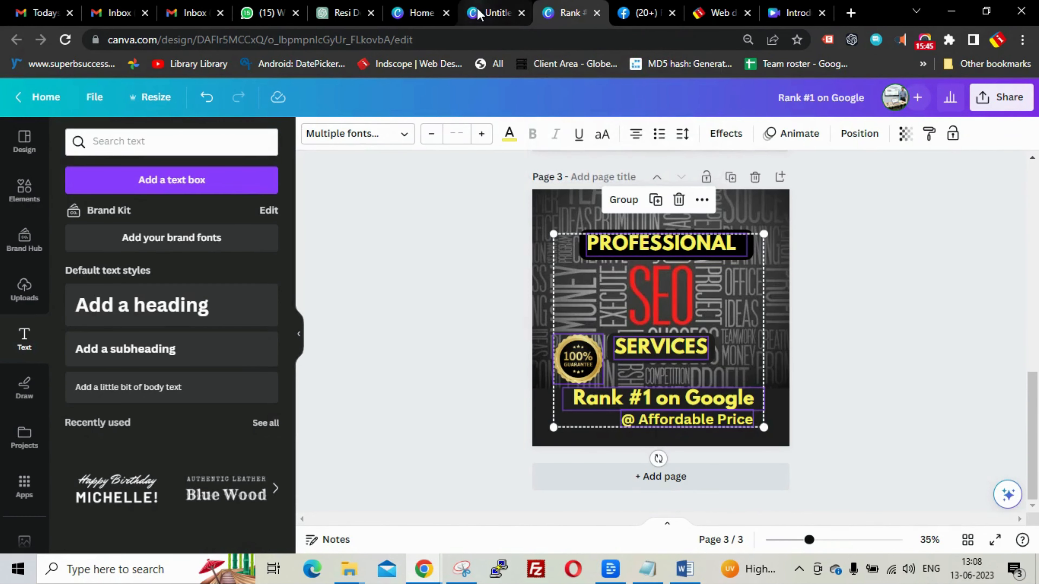
# - From Canva home, create a custom-size design with width 1280 and height 720
pyautogui.click(496, 13)
pyautogui.click(420, 14)
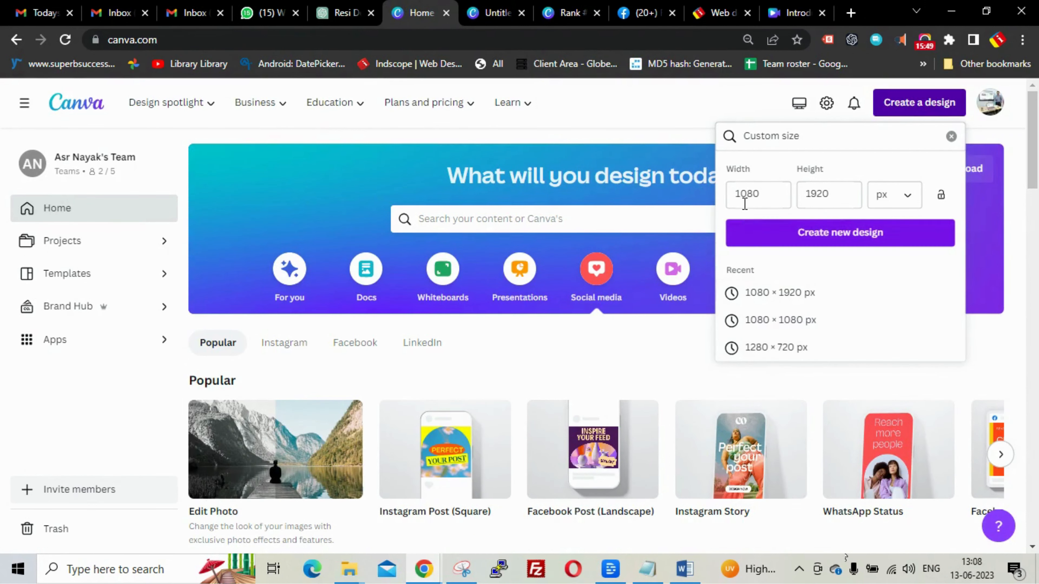
pyautogui.moveTo(762, 193); pyautogui.dragTo(744, 194)
pyautogui.press('BackSpace')
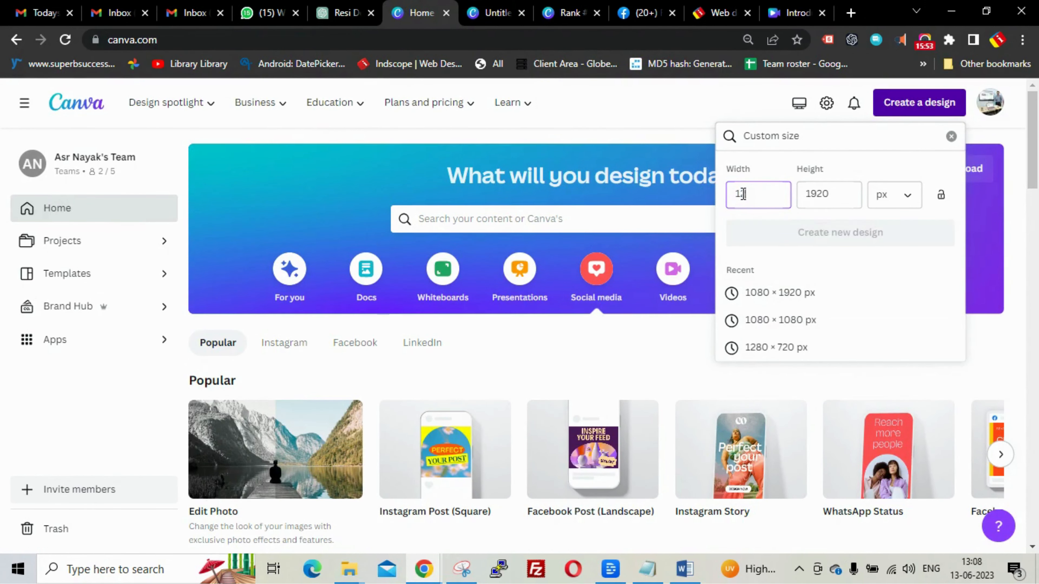
pyautogui.write('280')
pyautogui.moveTo(836, 194); pyautogui.dragTo(805, 197)
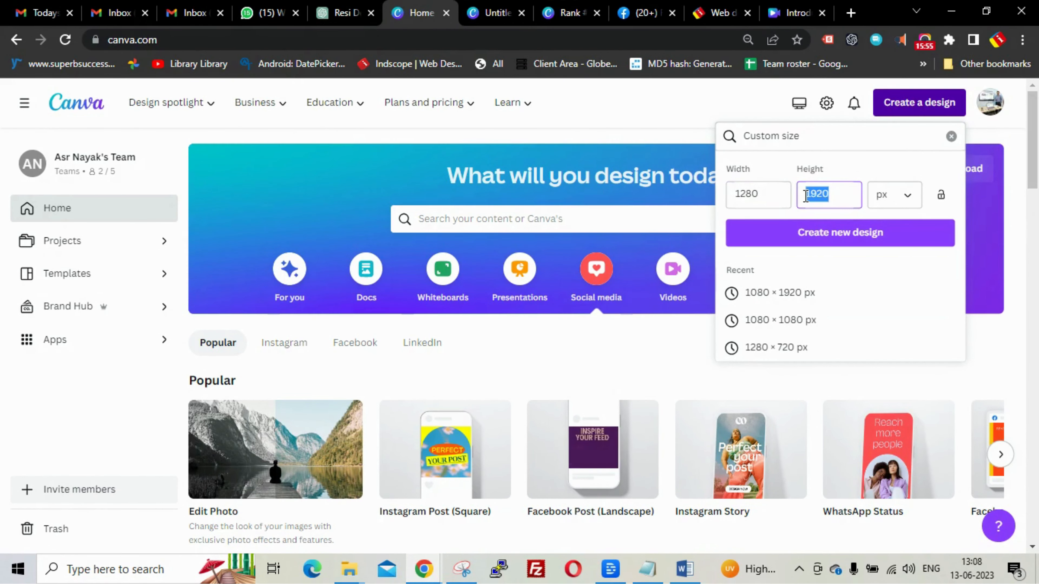
pyautogui.write('72')
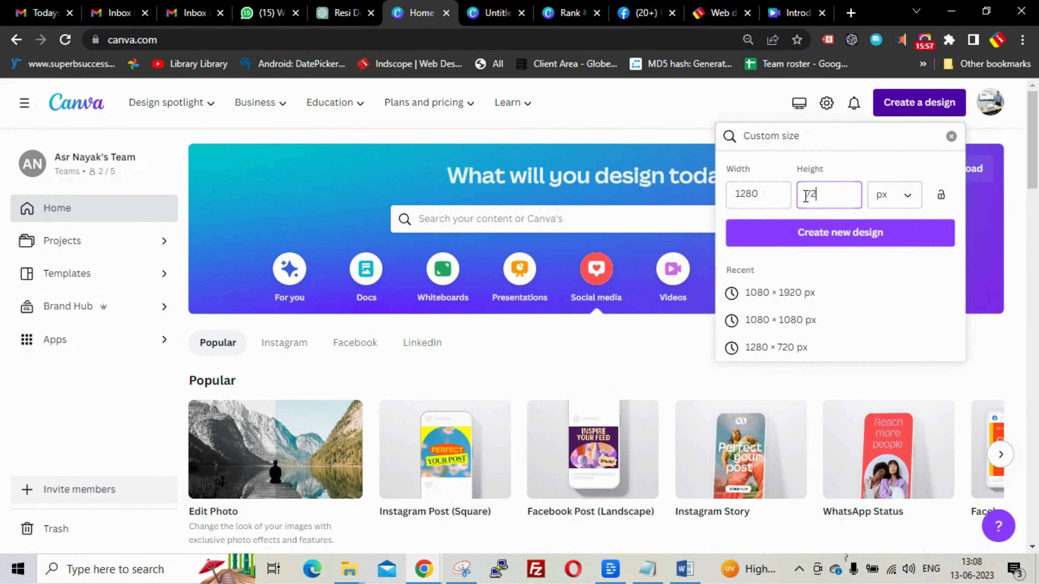
pyautogui.click(876, 233)
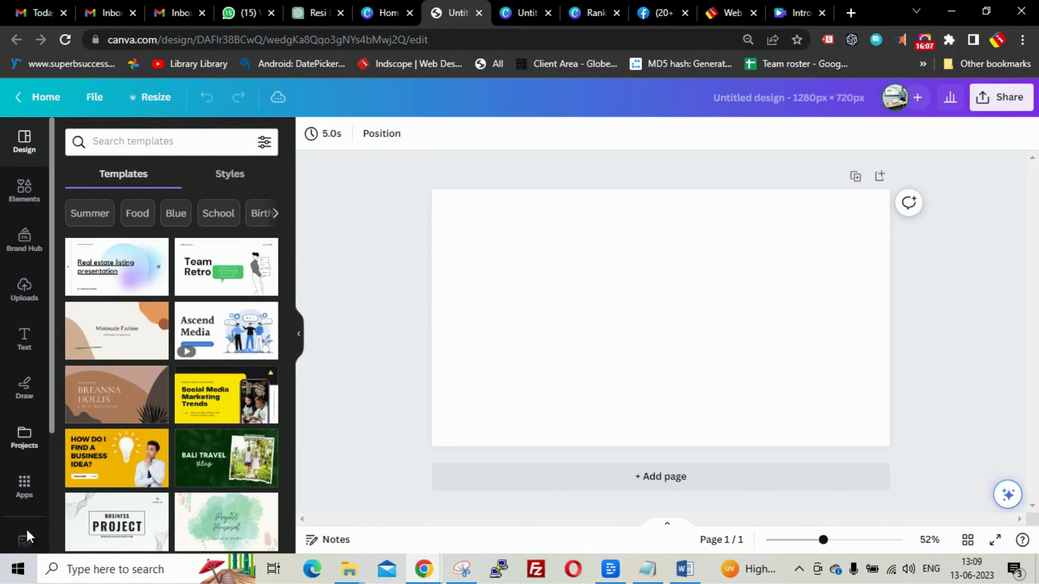
# - Open the Photos library and filter it to Horizontal orientation
pyautogui.scroll(-3, 22, 454)
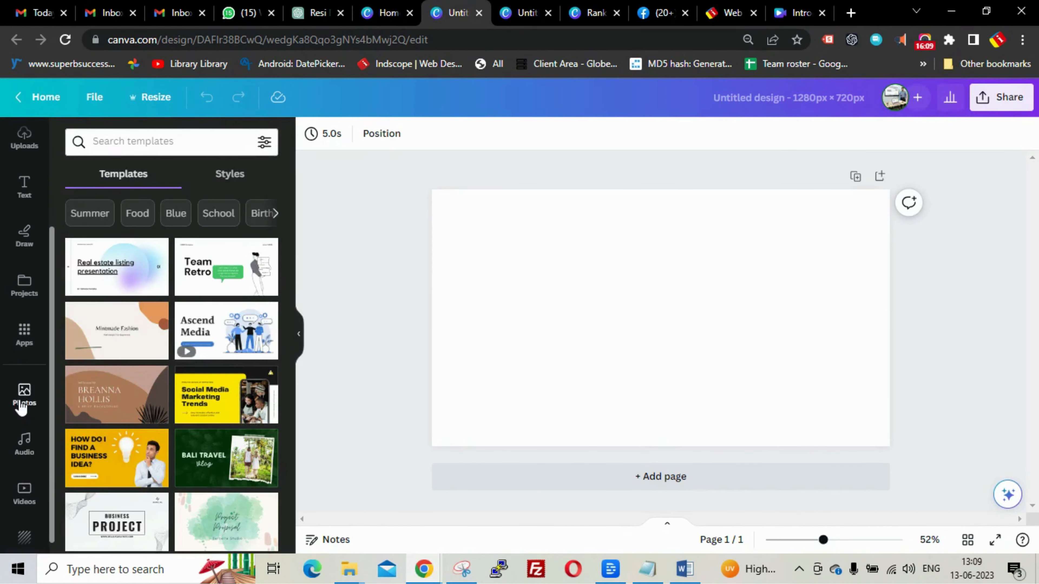
pyautogui.click(23, 396)
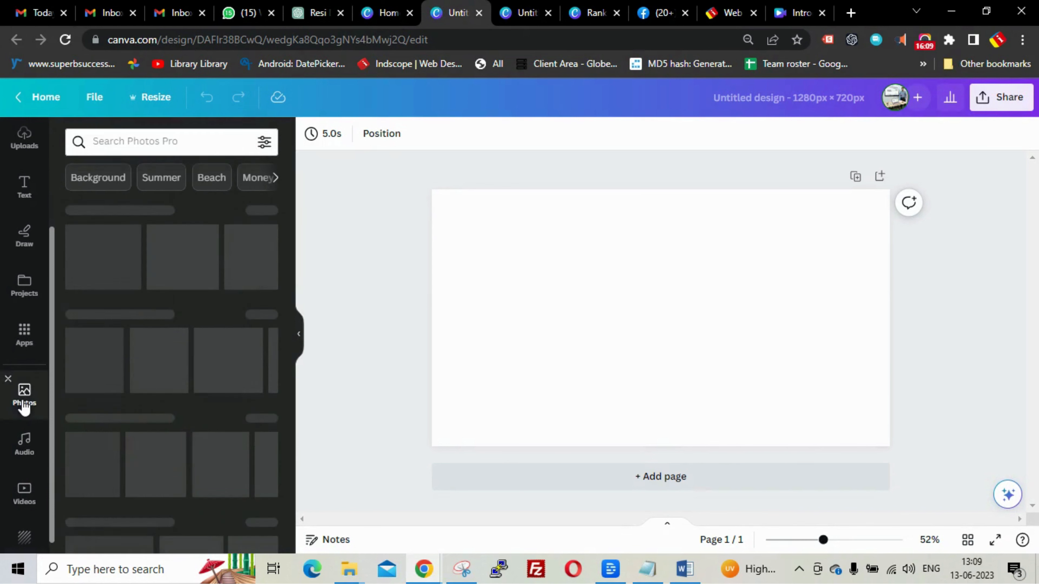
pyautogui.click(264, 143)
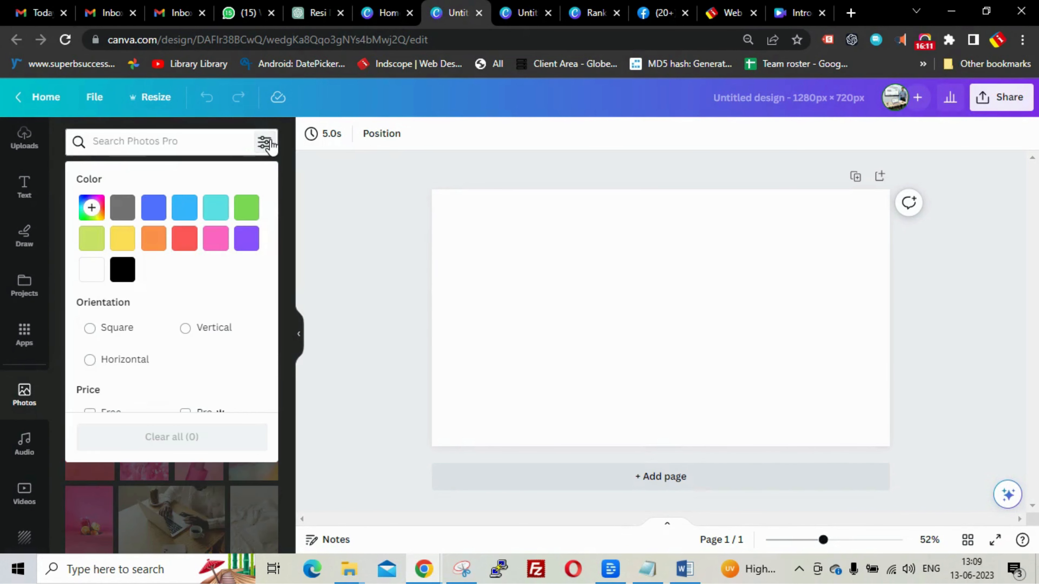
pyautogui.click(90, 360)
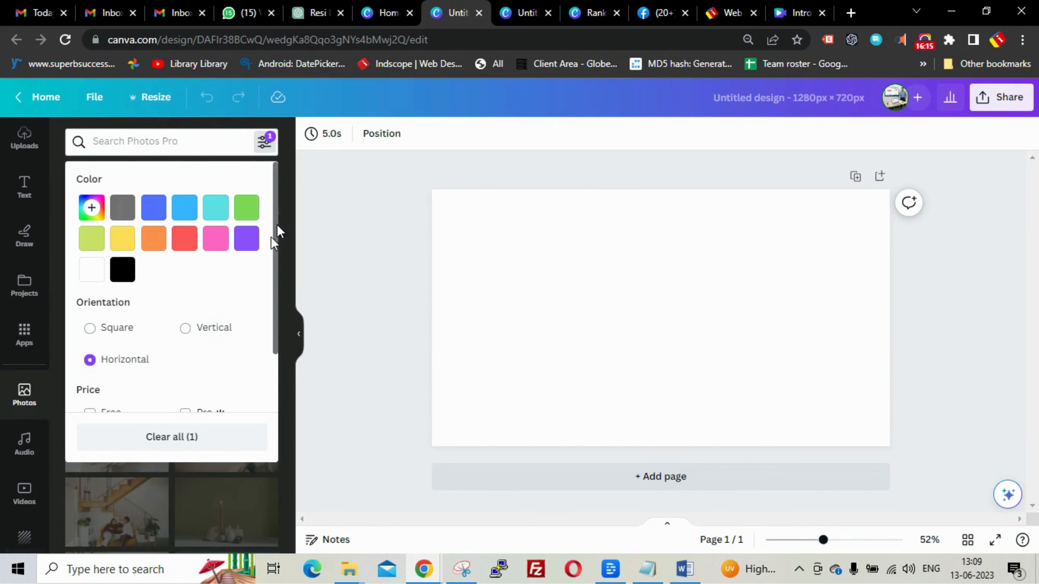
pyautogui.moveTo(278, 232); pyautogui.dragTo(270, 311)
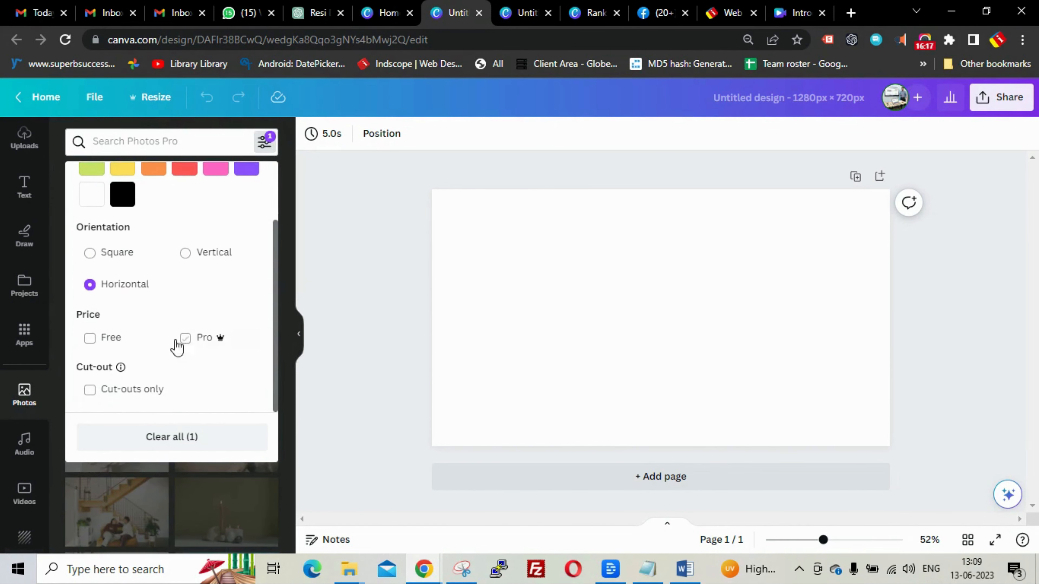
pyautogui.click(126, 141)
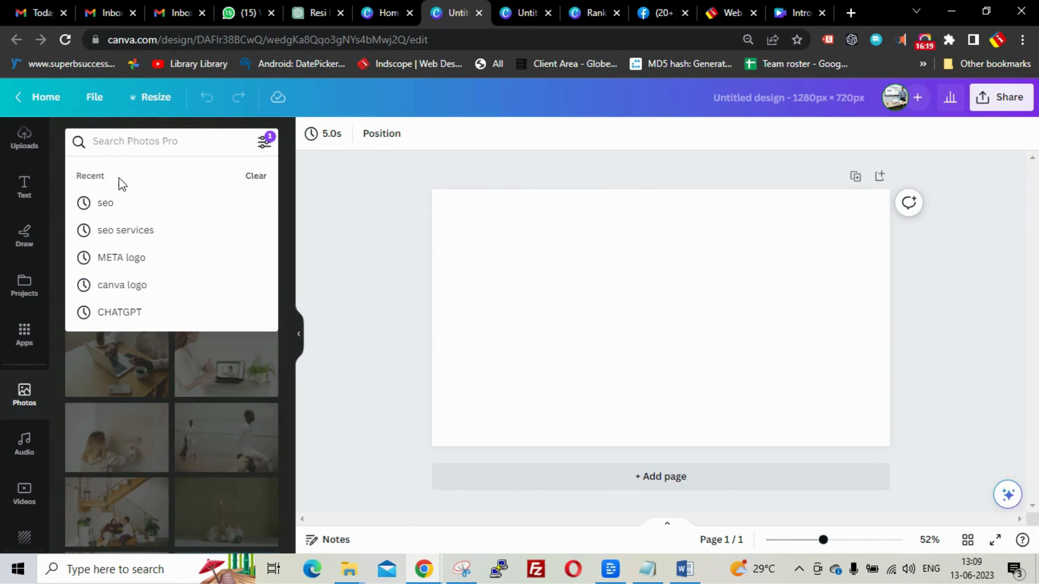
# - Search photos for 'seo', add the black colour filter, and browse the results
pyautogui.click(116, 204)
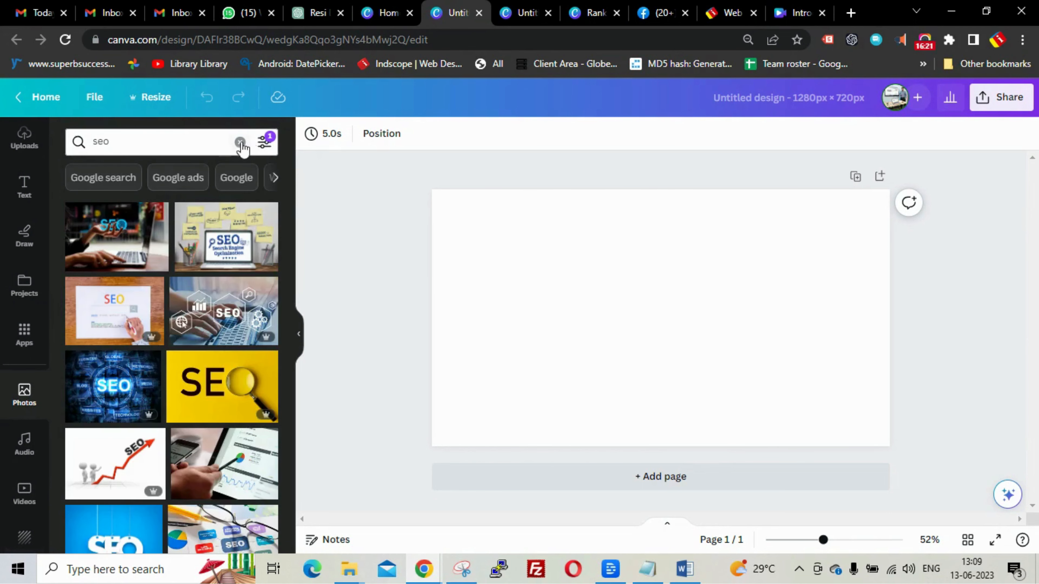
pyautogui.click(264, 142)
pyautogui.click(122, 272)
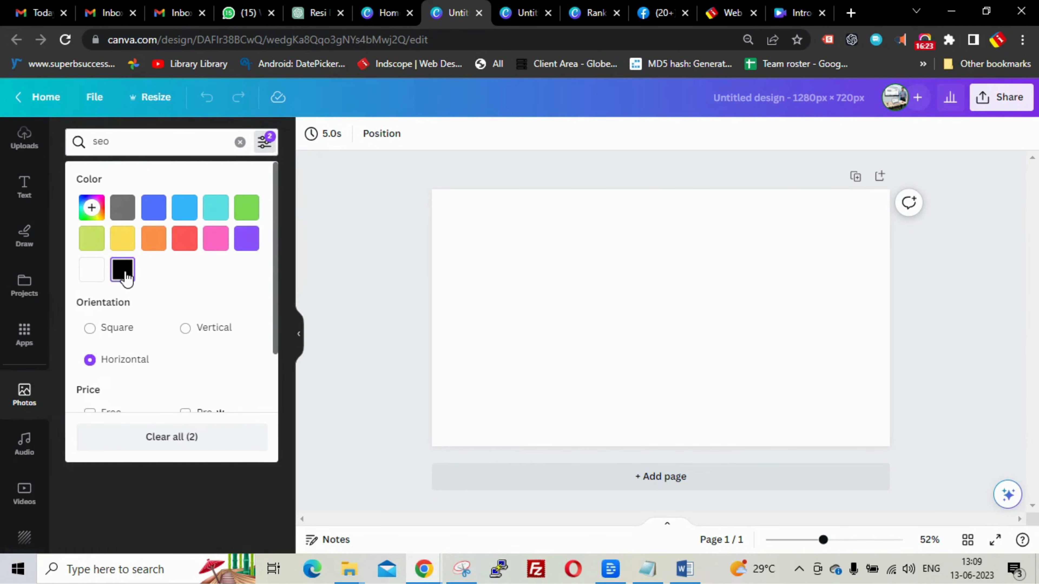
pyautogui.click(290, 232)
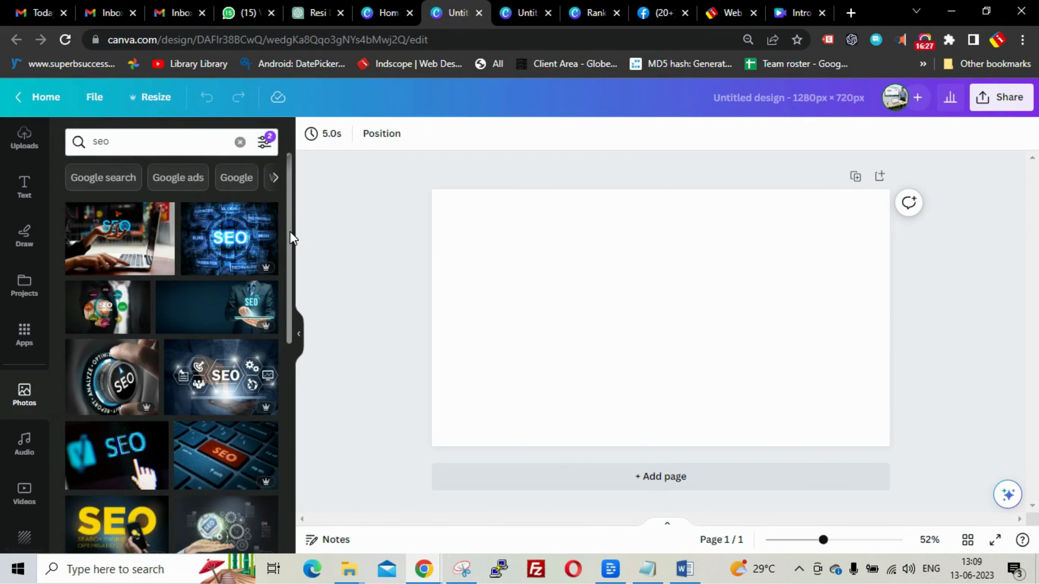
pyautogui.moveTo(289, 232); pyautogui.dragTo(285, 430)
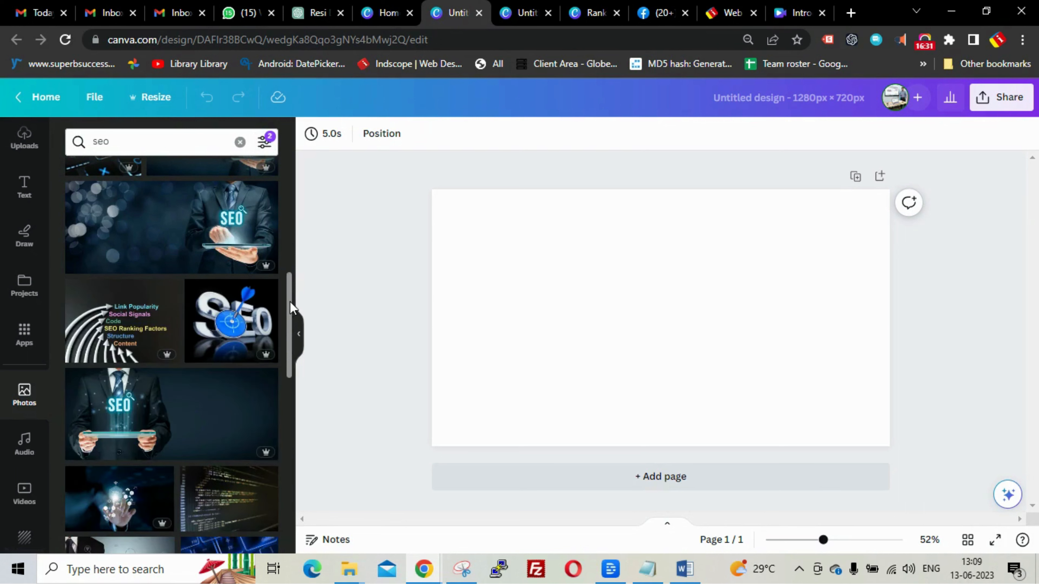
pyautogui.moveTo(290, 301); pyautogui.dragTo(291, 327)
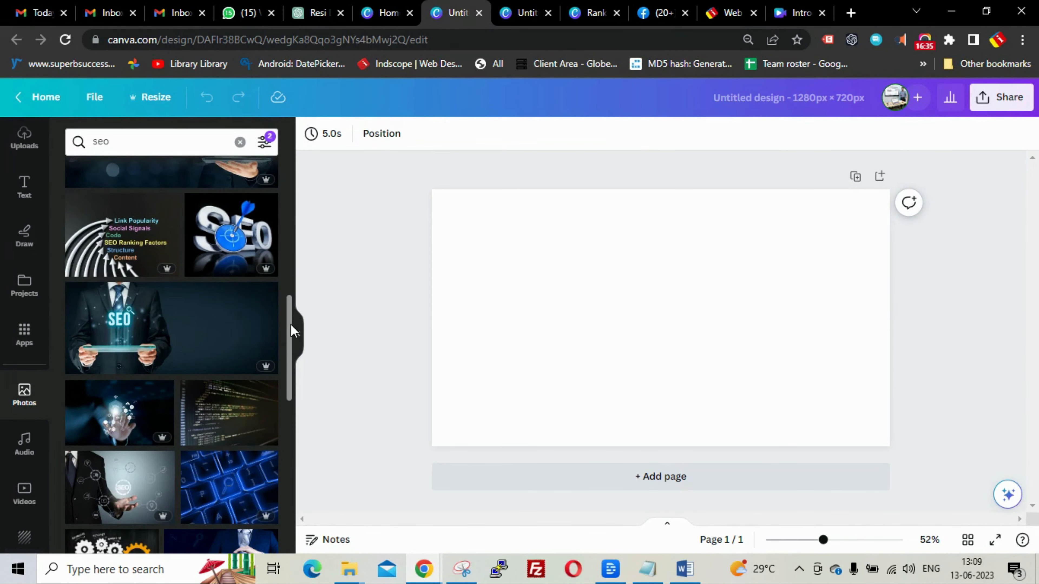
pyautogui.moveTo(291, 324); pyautogui.dragTo(288, 492)
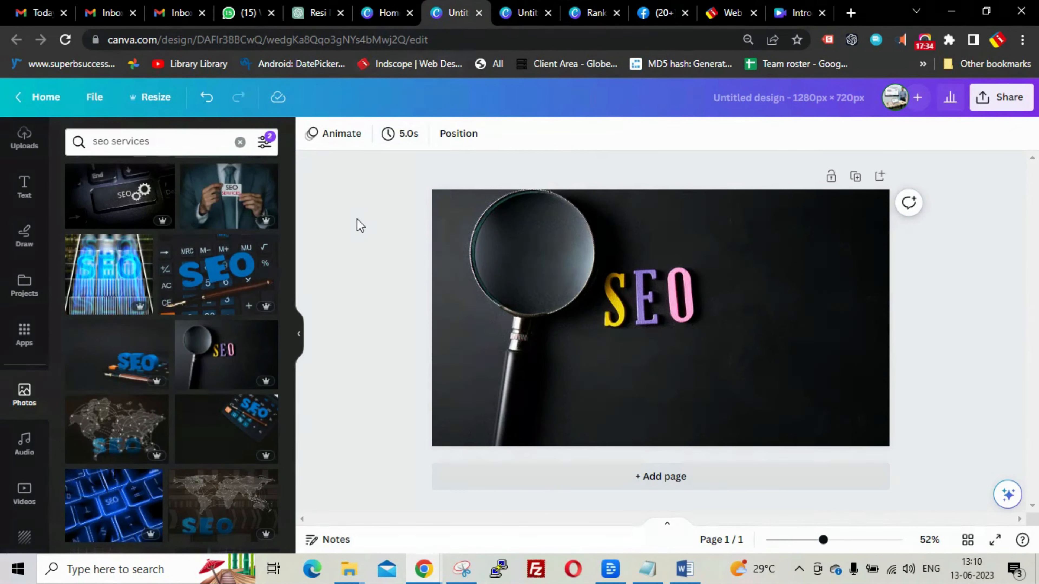
# - Paste the headline texts and 100% badge onto the magnifying-glass design and nudge the badge up slightly
pyautogui.hotkey('ctrl', 'v')
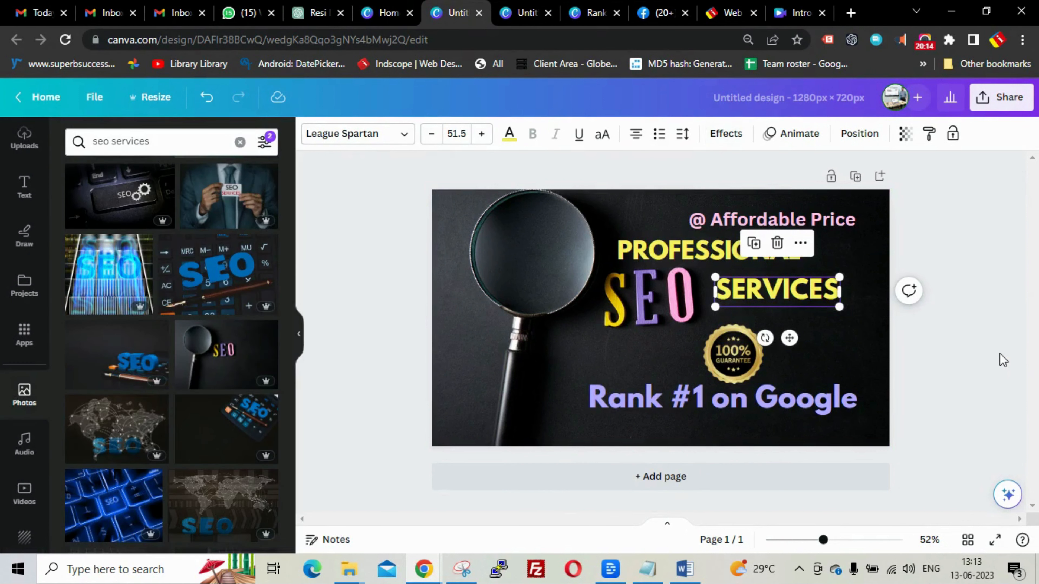
pyautogui.click(957, 382)
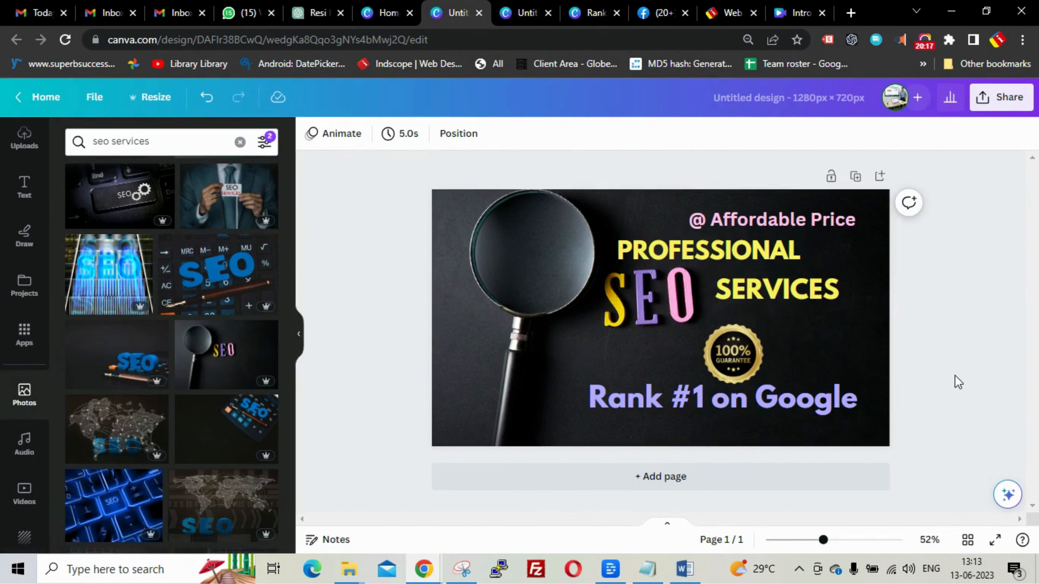
pyautogui.moveTo(745, 360); pyautogui.dragTo(743, 351)
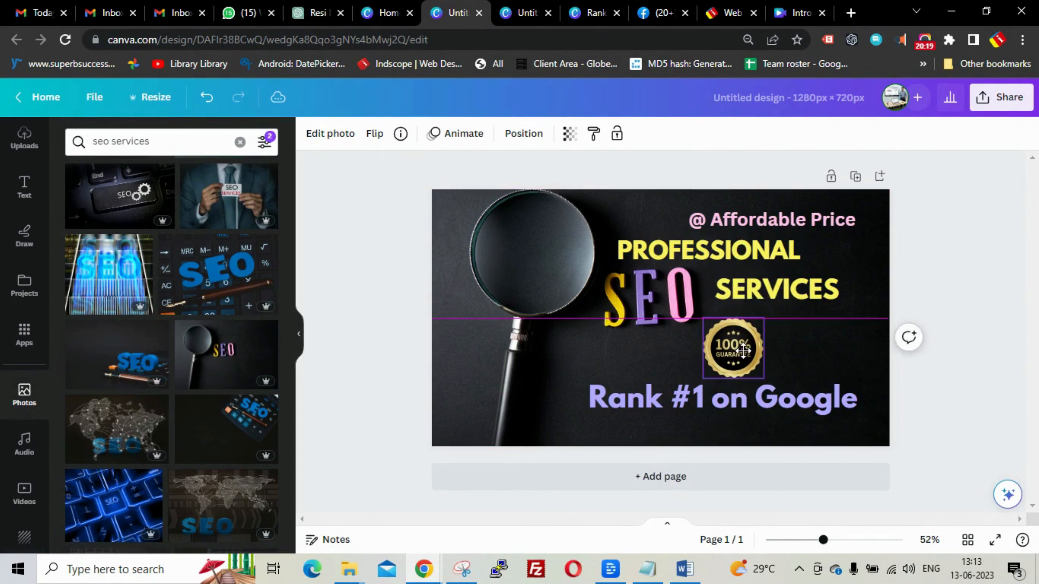
pyautogui.click(963, 375)
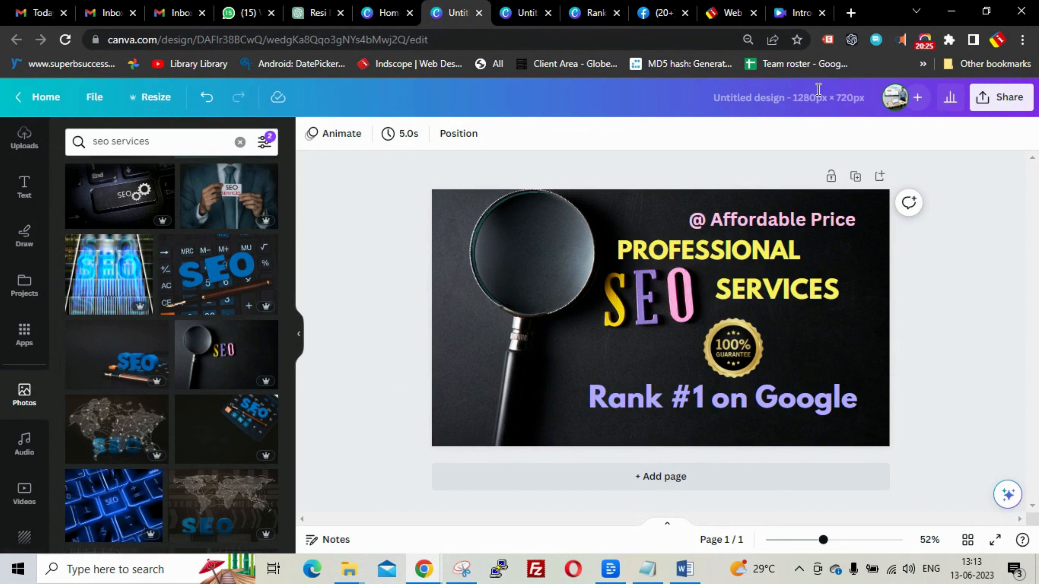
# - Rename the landscape design to 'Rectangle seo'
pyautogui.click(792, 96)
pyautogui.write('Rectangle')
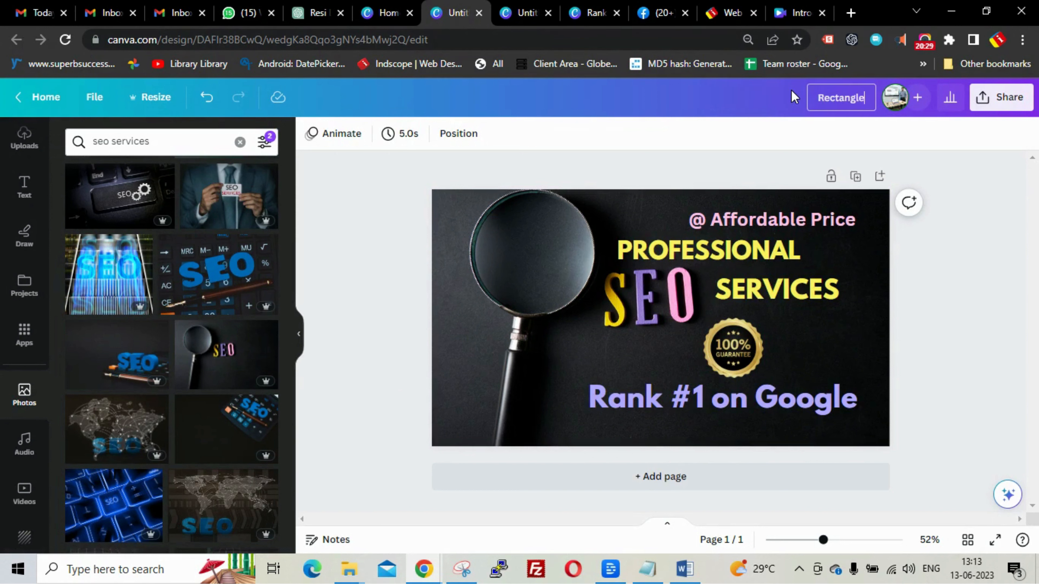
pyautogui.write(' seo')
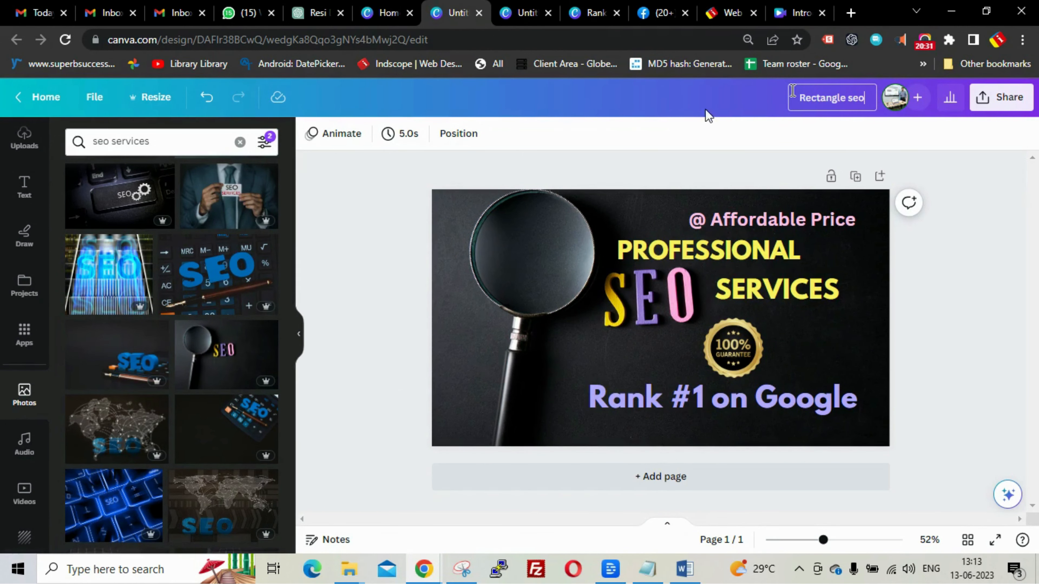
pyautogui.press('Return')
# - Rename the portrait design to 'Vertical seo', fixing the misspelling via spell-check
pyautogui.click(532, 21)
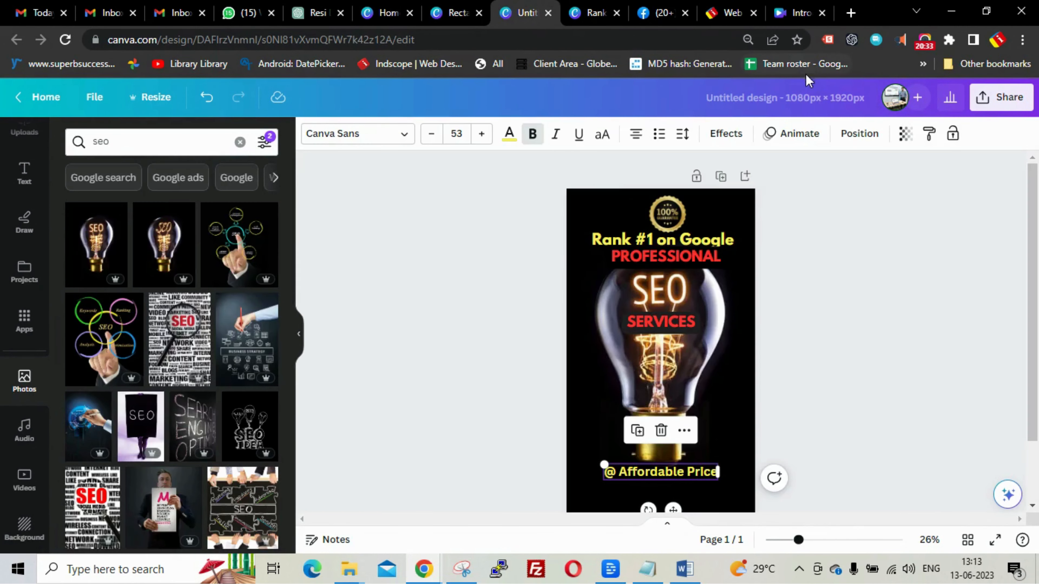
pyautogui.click(805, 98)
pyautogui.press('BackSpace')
pyautogui.write('Ve')
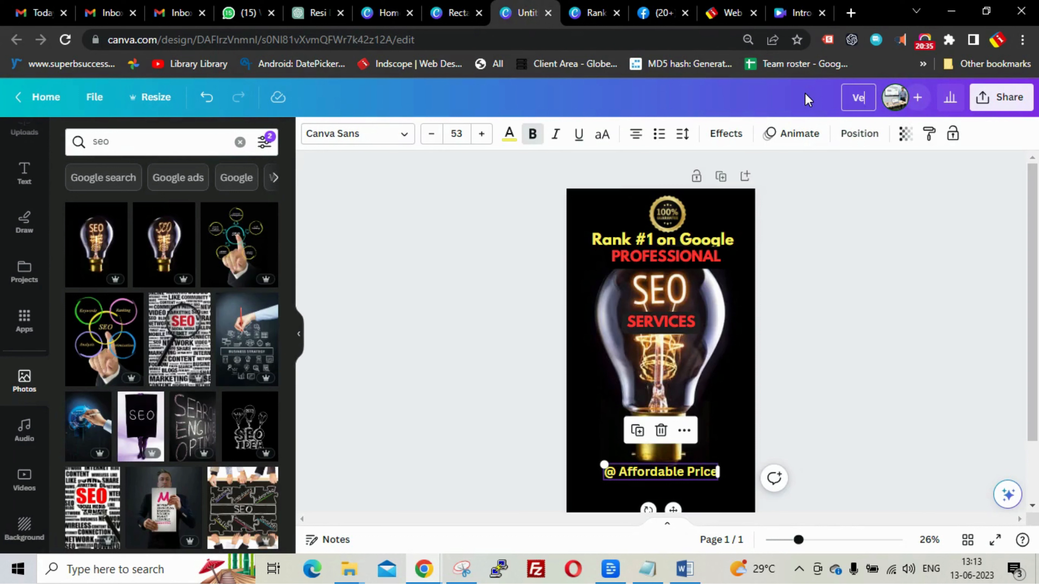
pyautogui.write('rticle seo')
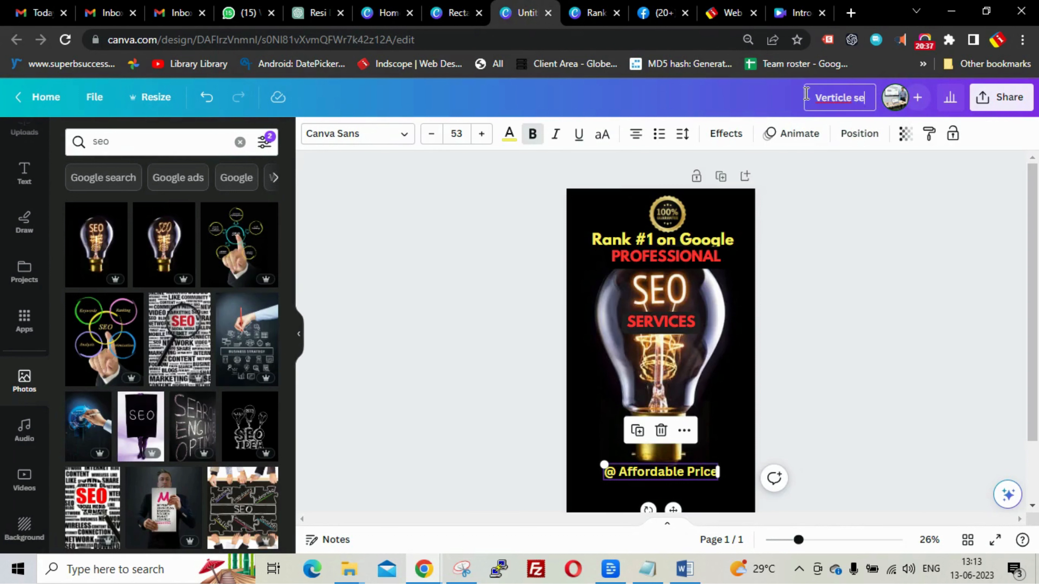
pyautogui.rightClick(834, 99)
pyautogui.click(836, 115)
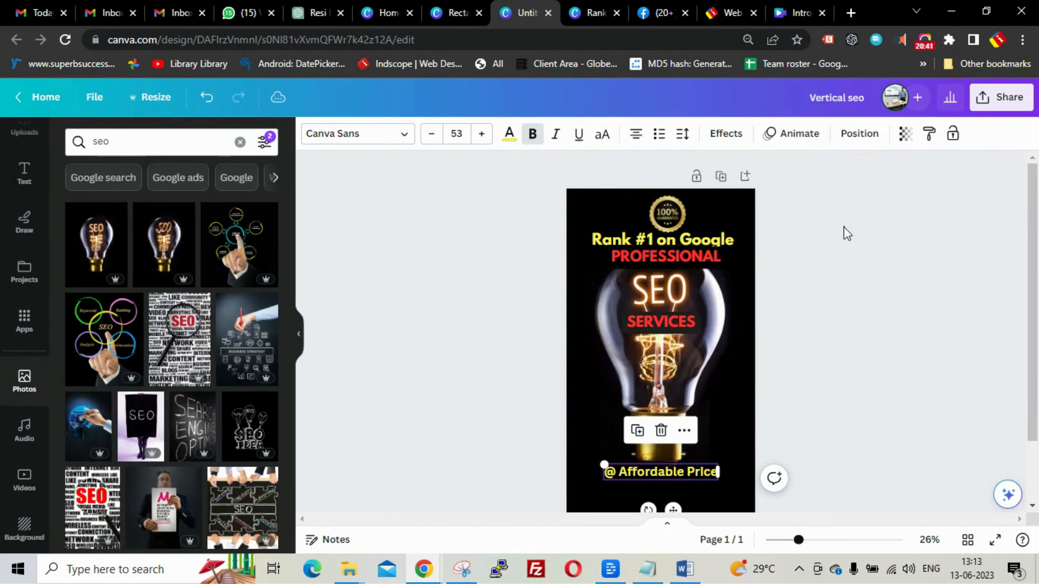
pyautogui.click(842, 232)
# - Rename the Rank #1 design to 'square seo' and move its 100% badge up beside SEO
pyautogui.click(583, 13)
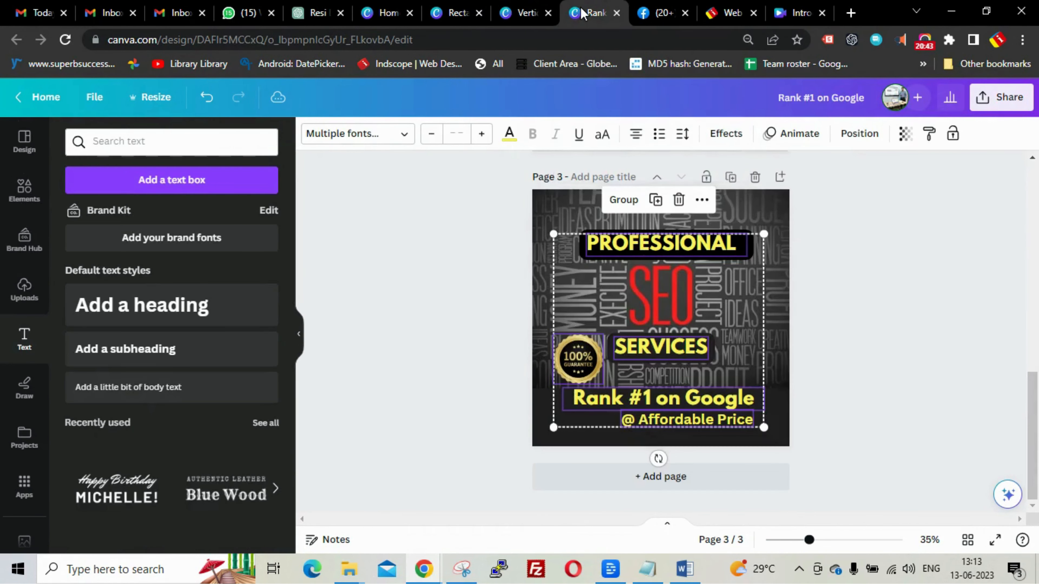
pyautogui.click(940, 217)
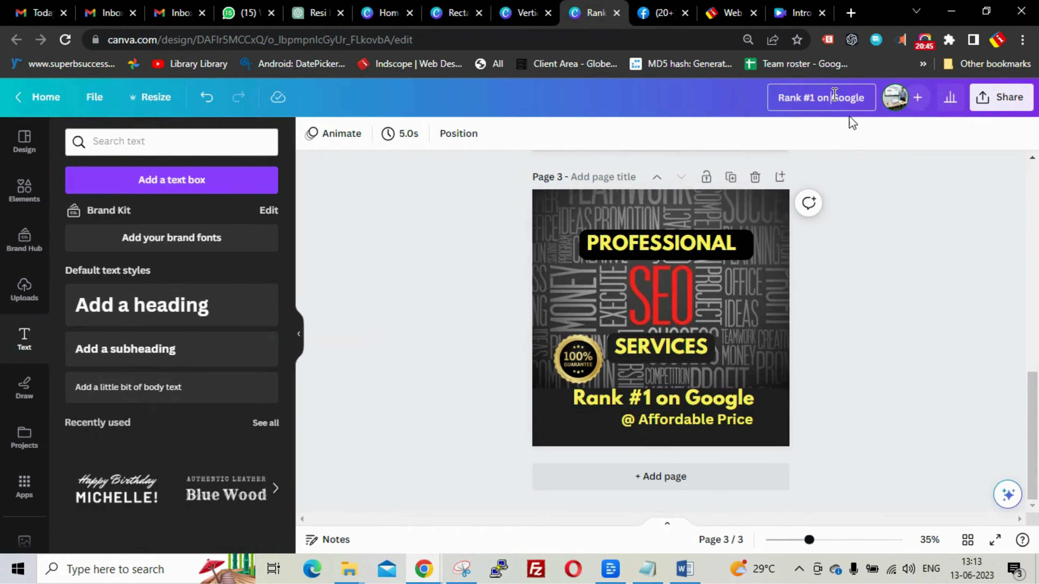
pyautogui.click(835, 94)
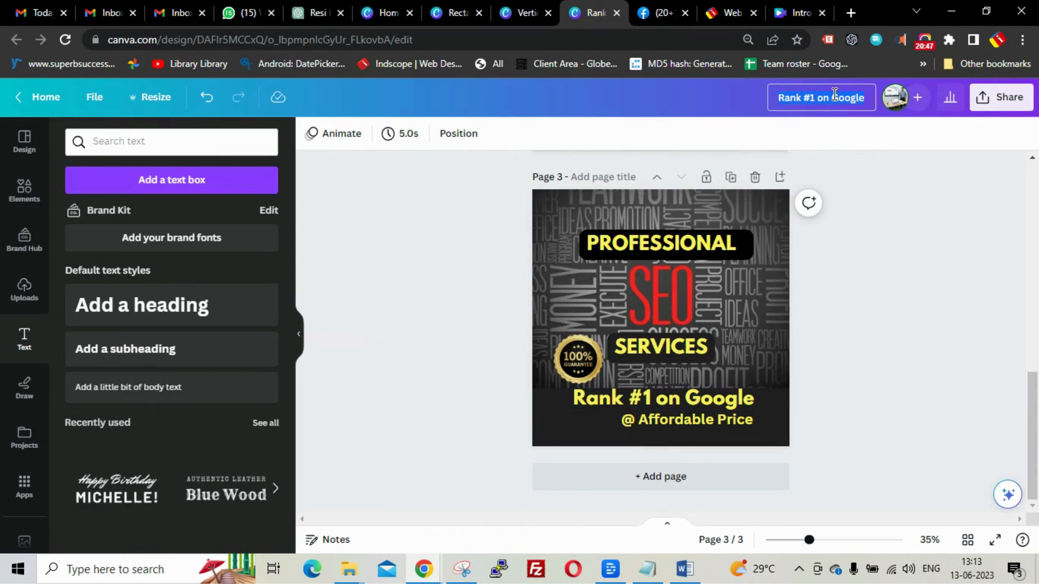
pyautogui.write('square s')
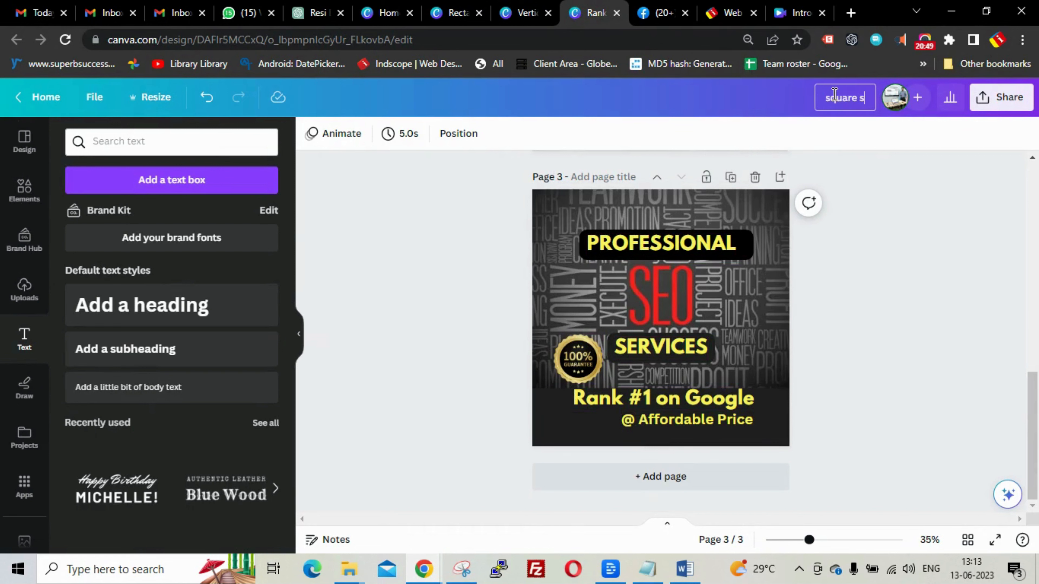
pyautogui.write('eo')
pyautogui.click(932, 245)
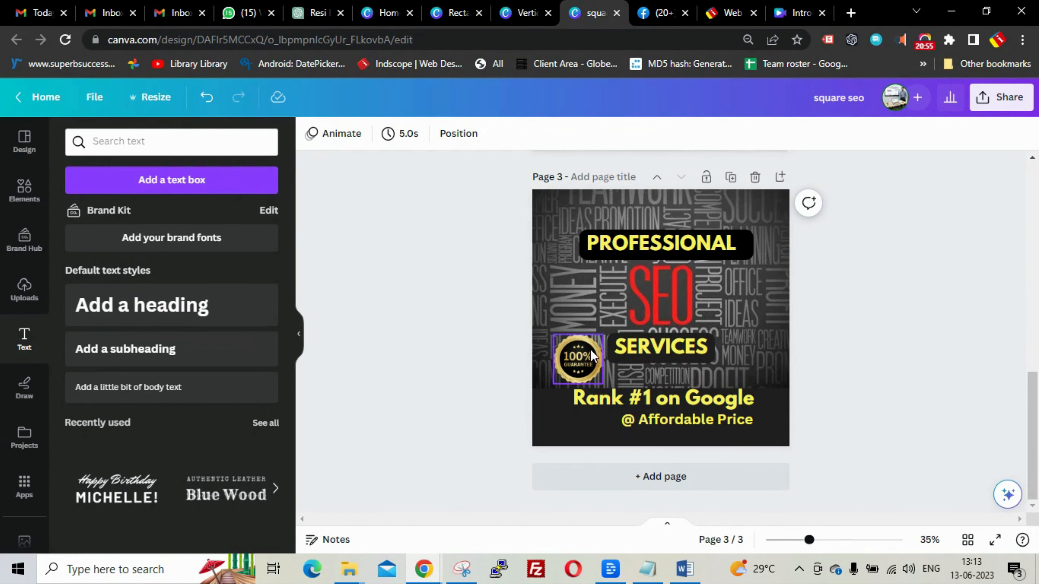
pyautogui.moveTo(587, 359); pyautogui.dragTo(591, 293)
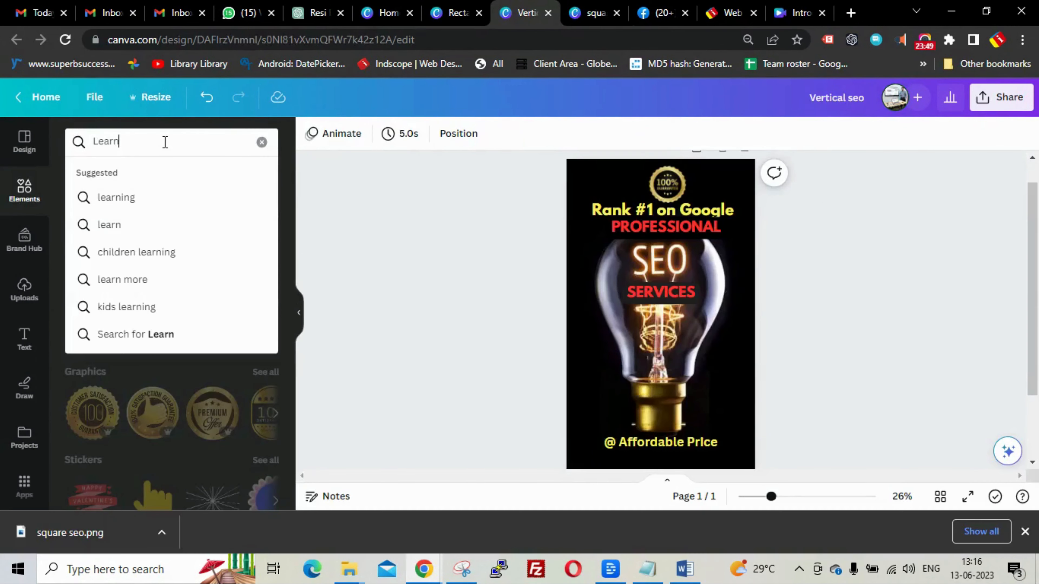
# - Search Elements for 'Know More' and place a shrunken MORE INFO graphic at the bulb's lower right
pyautogui.press('BackSpace')
pyautogui.press('BackSpace')
pyautogui.press('BackSpace')
pyautogui.press('BackSpace')
pyautogui.press('BackSpace')
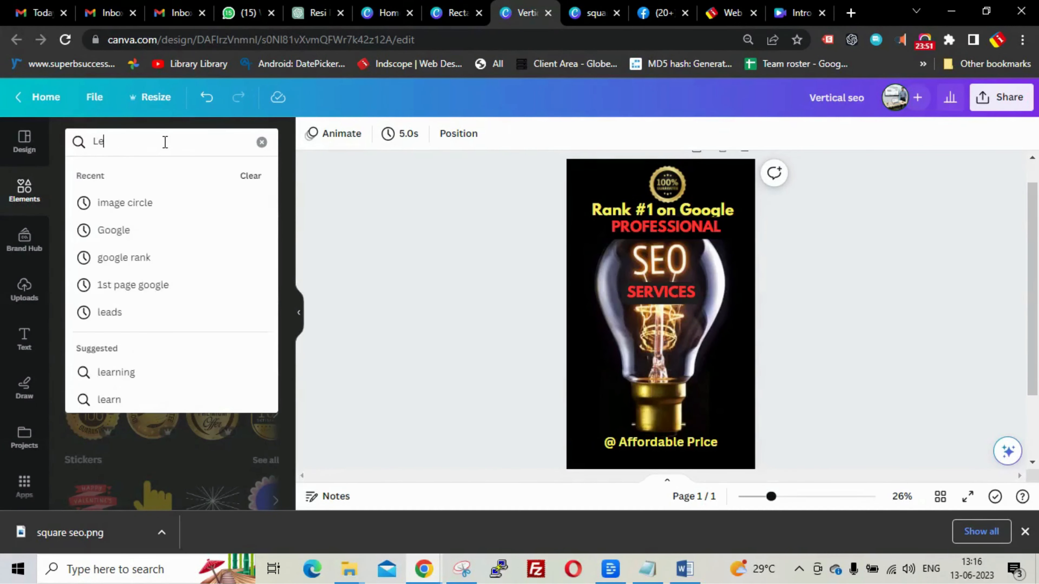
pyautogui.write('K')
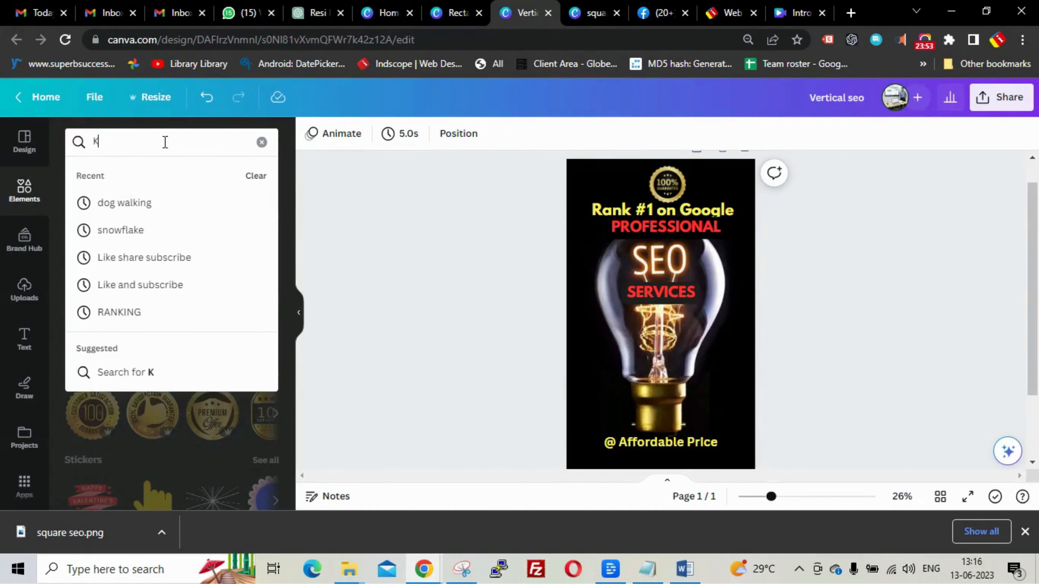
pyautogui.write('now More')
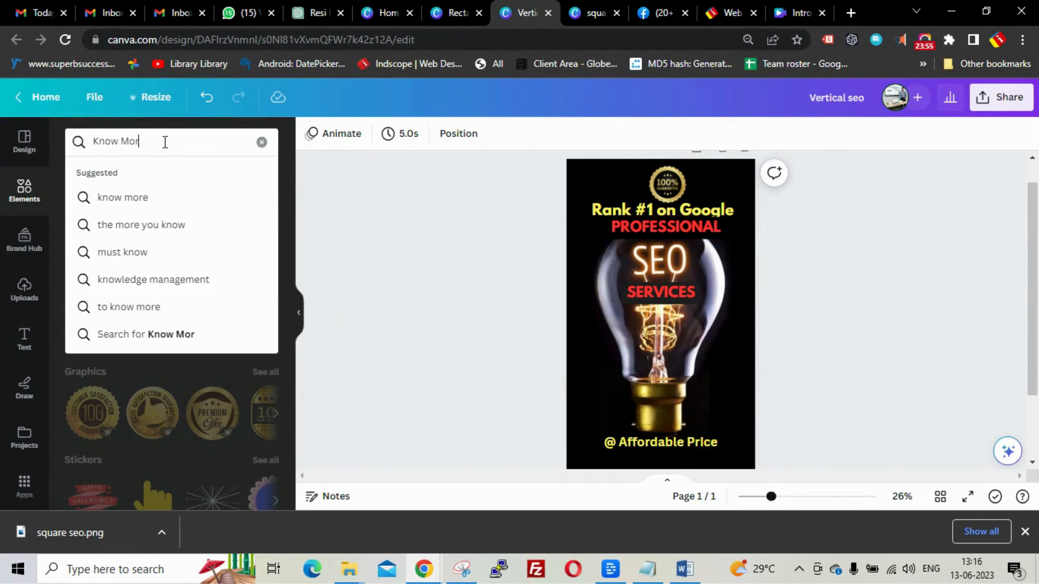
pyautogui.click(133, 197)
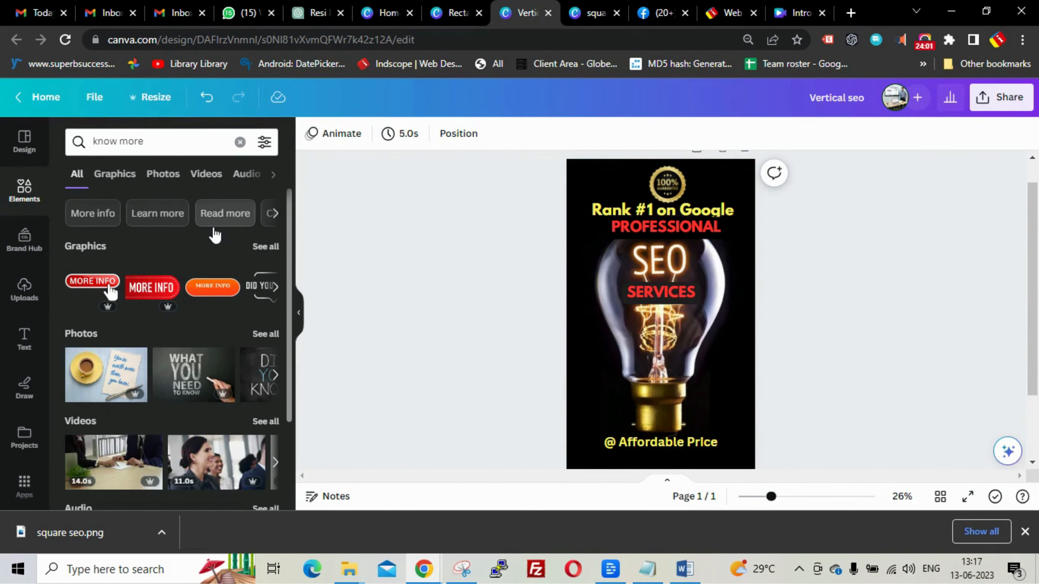
pyautogui.click(94, 283)
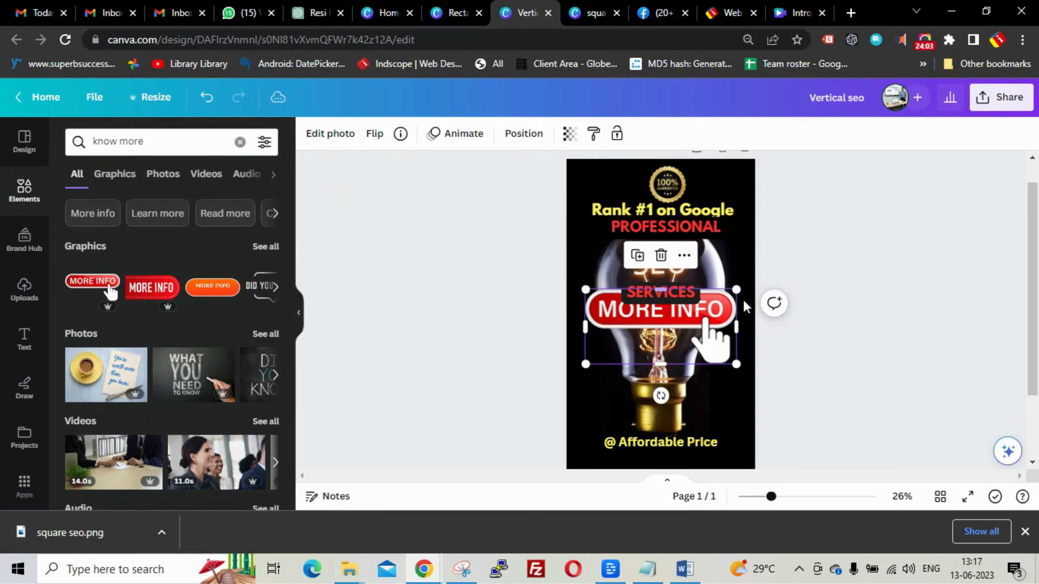
pyautogui.moveTo(586, 292); pyautogui.dragTo(718, 420)
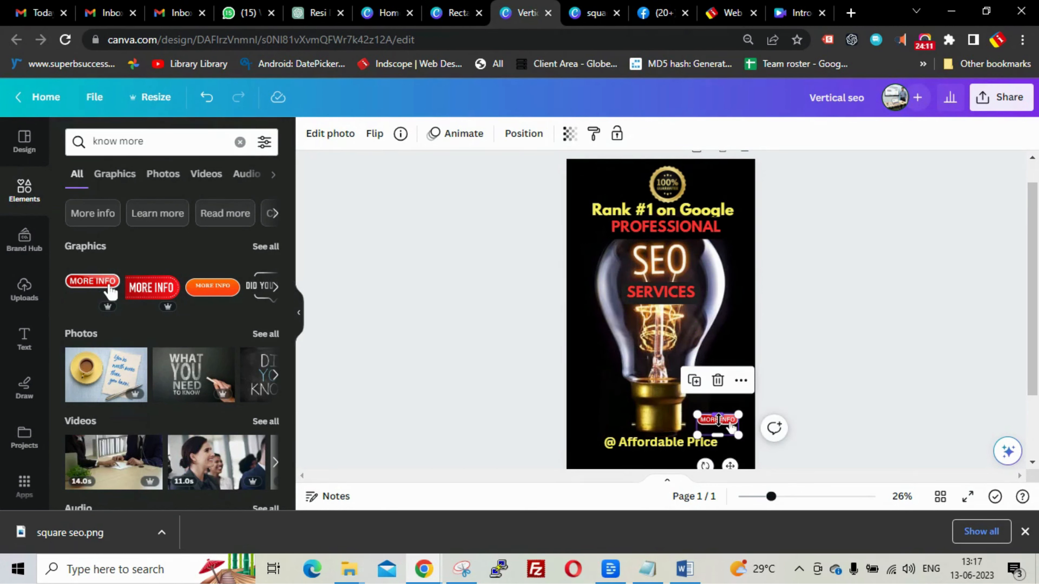
pyautogui.click(823, 347)
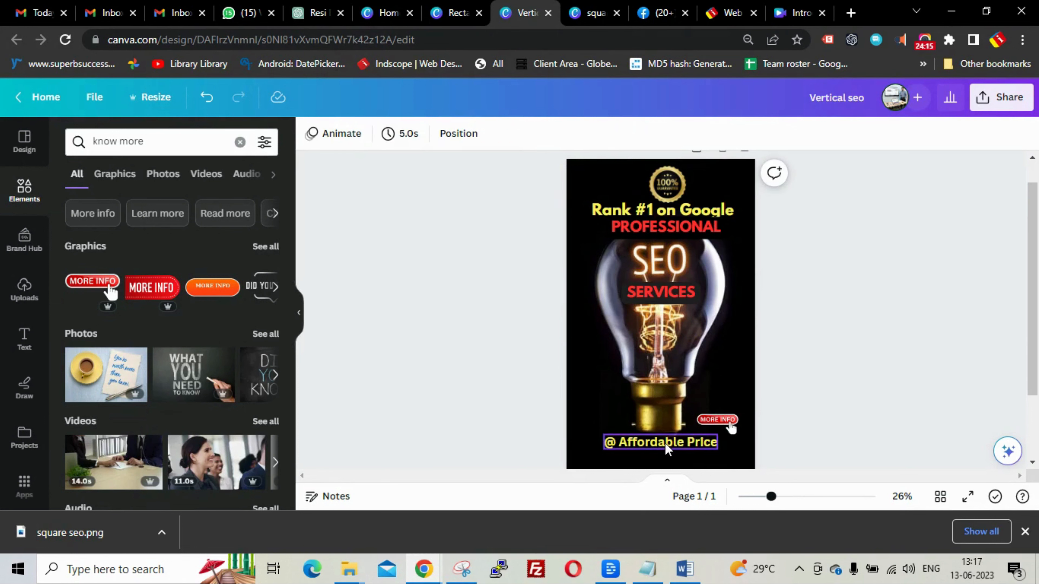
# - Move @ Affordable Price up onto the bulb with a black background box and nudge MORE INFO down
pyautogui.moveTo(668, 442); pyautogui.dragTo(668, 375)
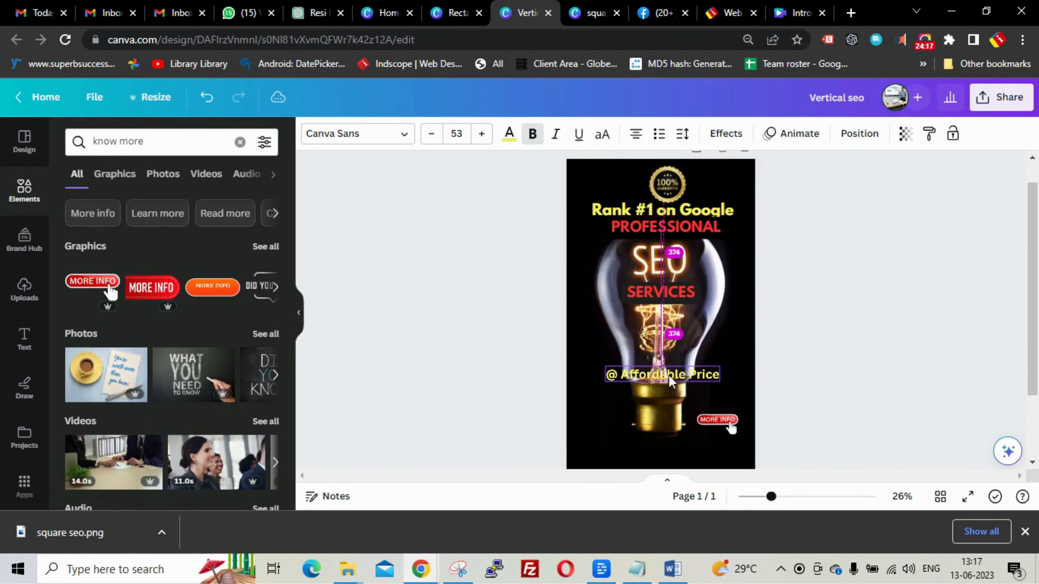
pyautogui.click(728, 134)
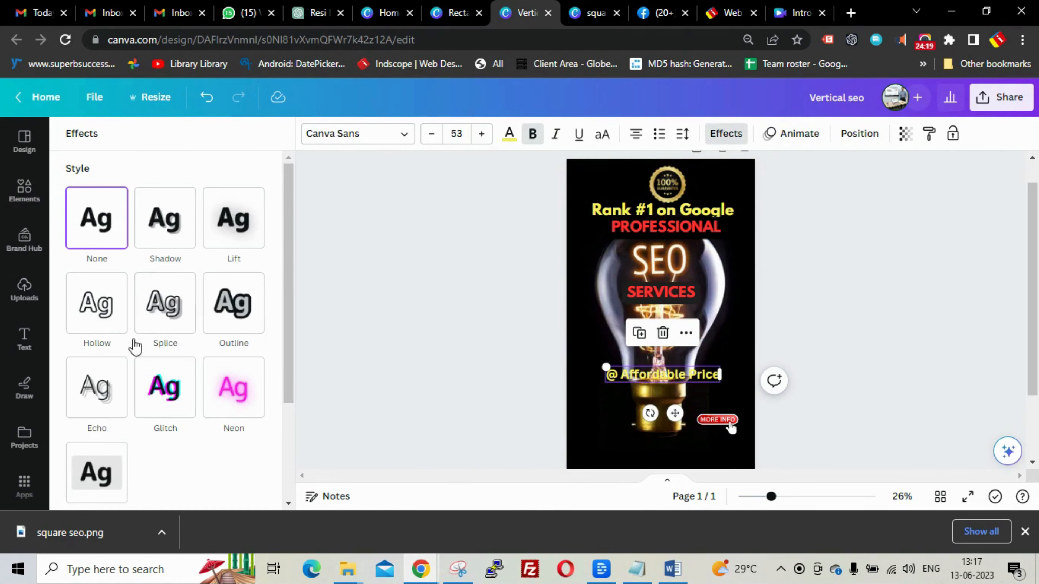
pyautogui.click(113, 465)
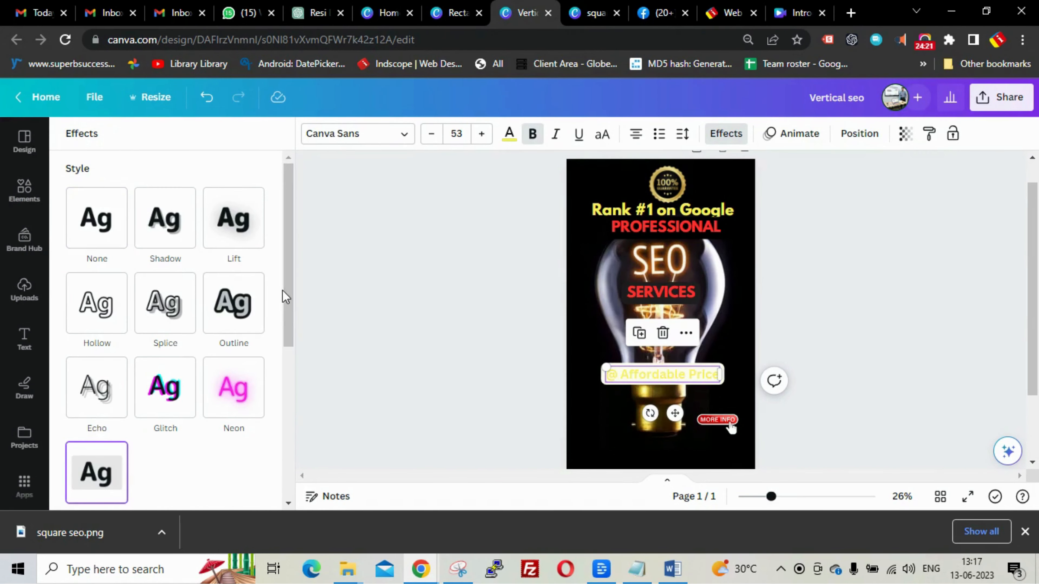
pyautogui.moveTo(285, 287); pyautogui.dragTo(284, 473)
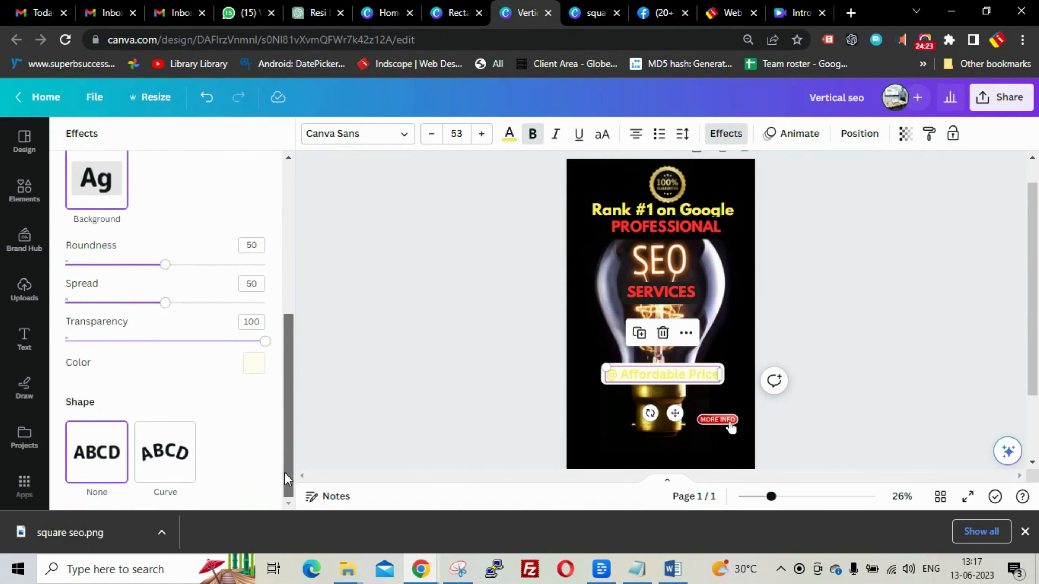
pyautogui.scroll(10, 288, 388)
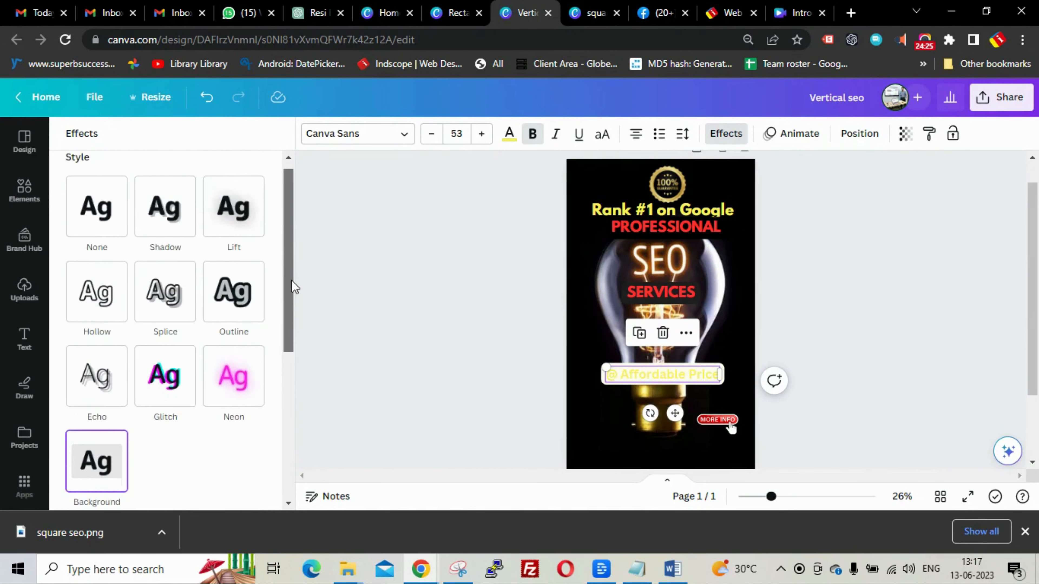
pyautogui.scroll(-10, 293, 385)
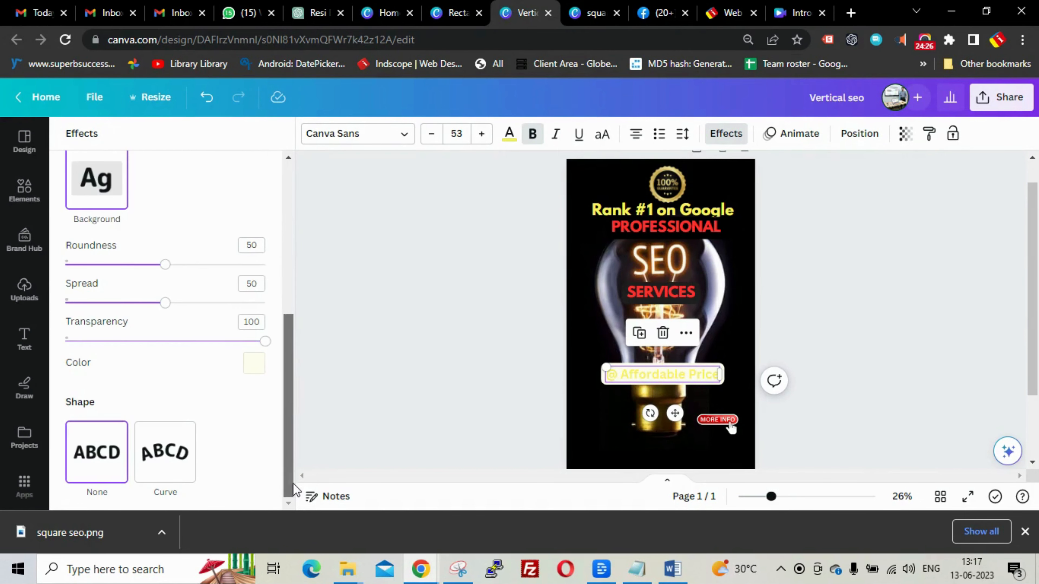
pyautogui.click(257, 369)
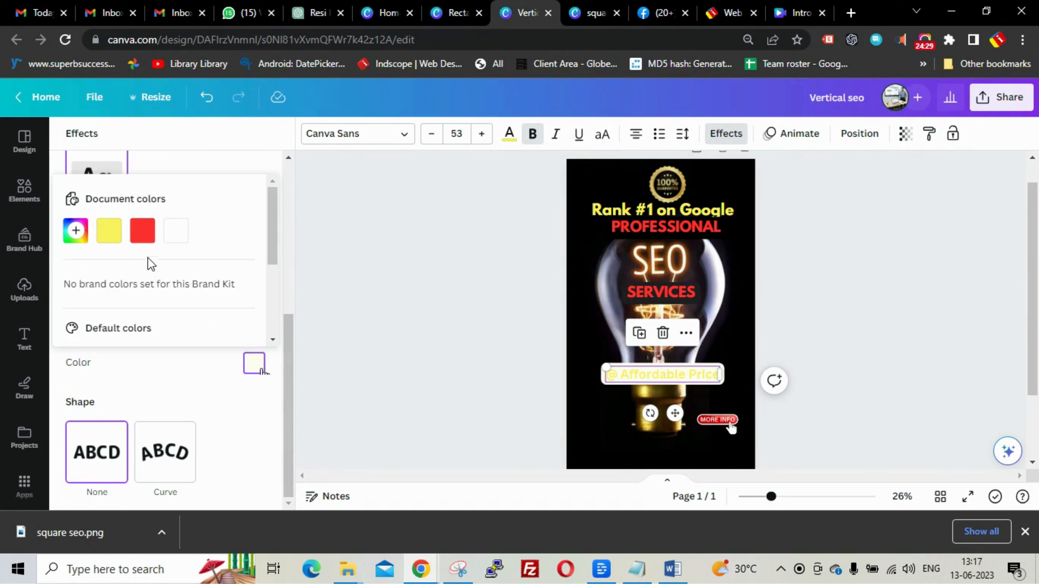
pyautogui.scroll(-4, 273, 225)
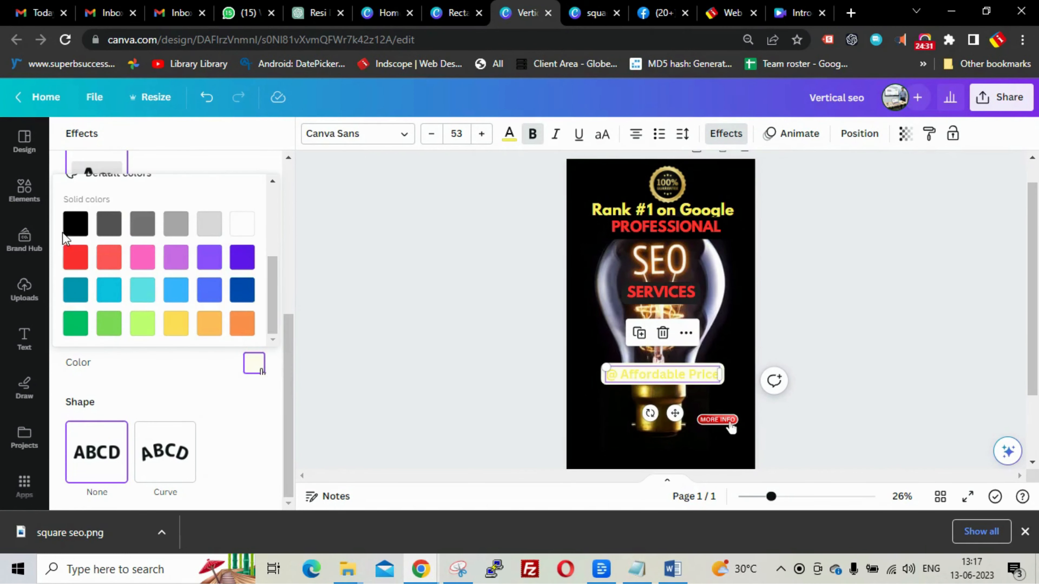
pyautogui.click(75, 228)
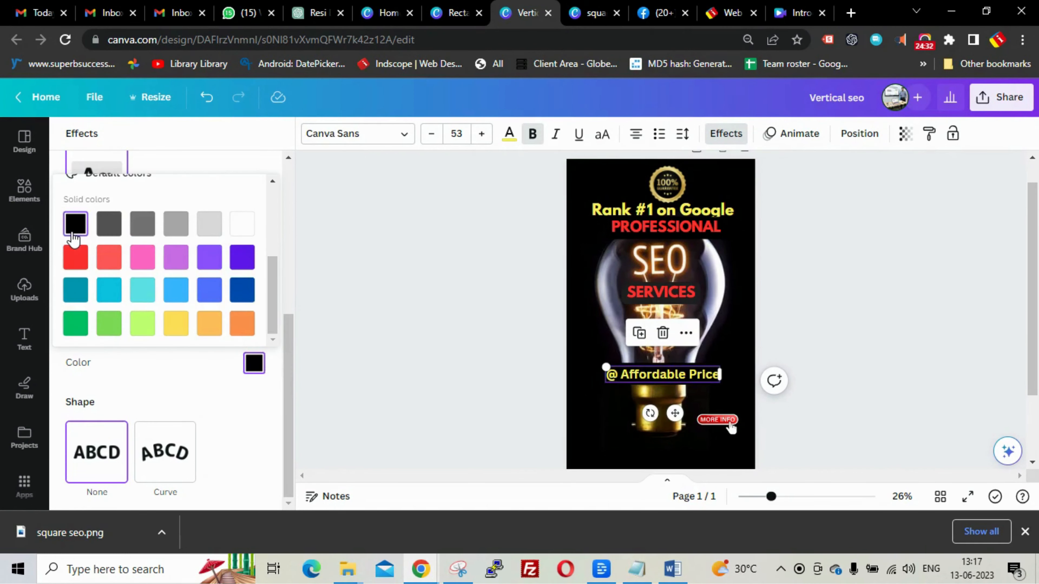
pyautogui.click(390, 288)
pyautogui.moveTo(731, 428); pyautogui.dragTo(681, 449)
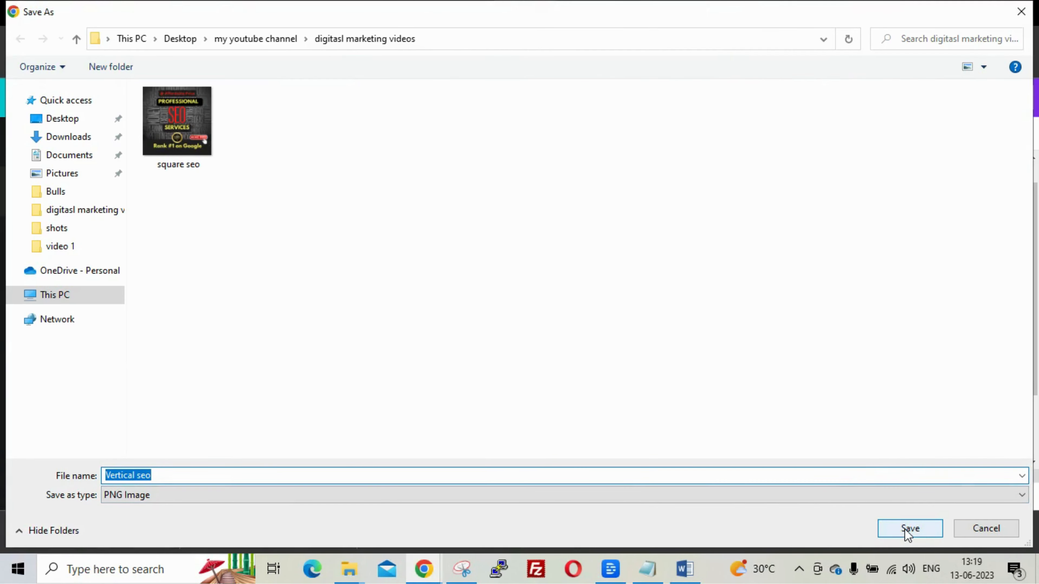
# - Save Vertical seo.png, then download Rectangle seo as a 1.5× (1,920 × 1,080) PNG
pyautogui.click(909, 530)
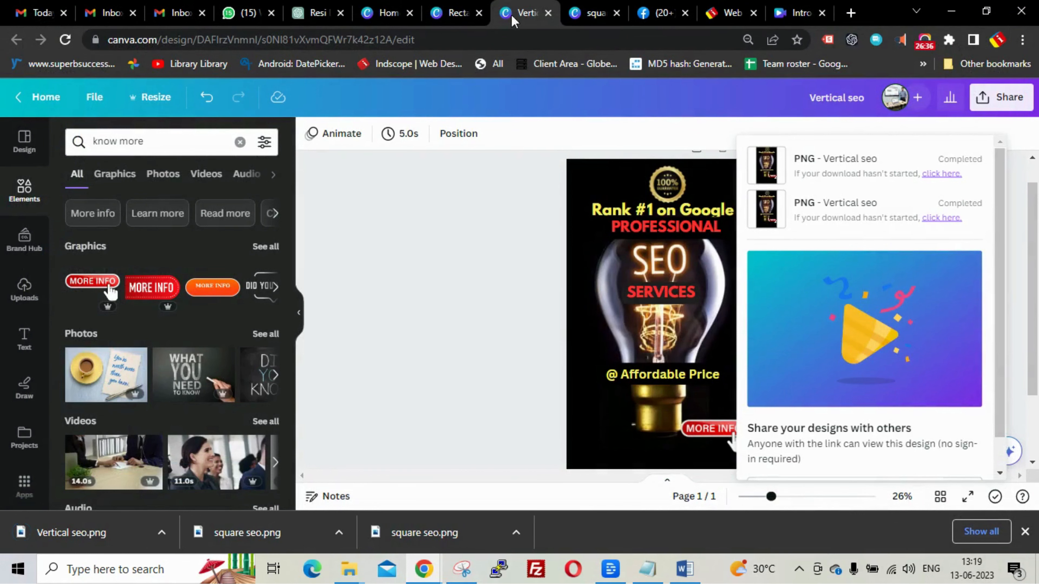
pyautogui.click(449, 14)
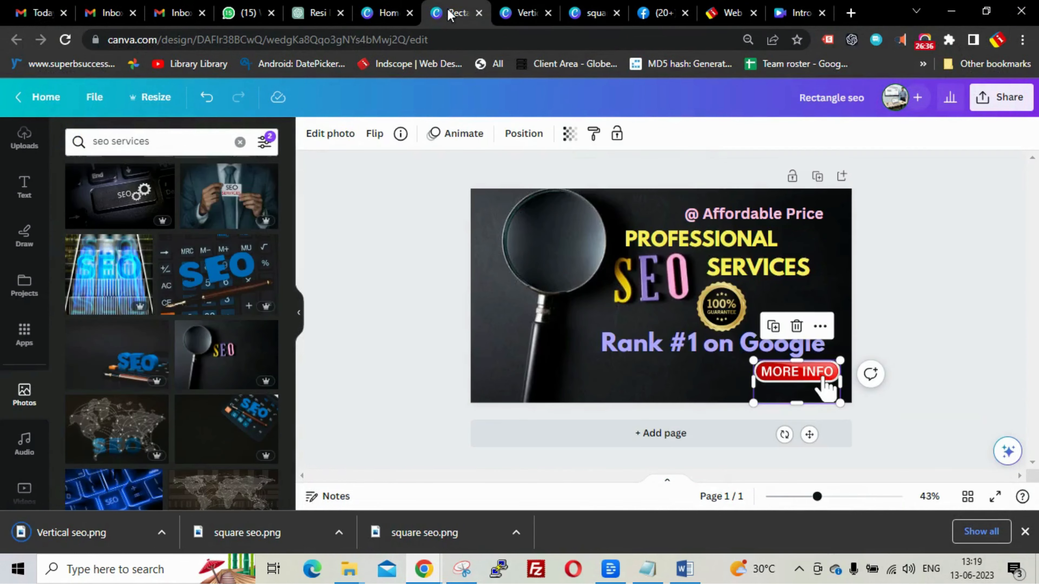
pyautogui.click(956, 204)
pyautogui.click(980, 96)
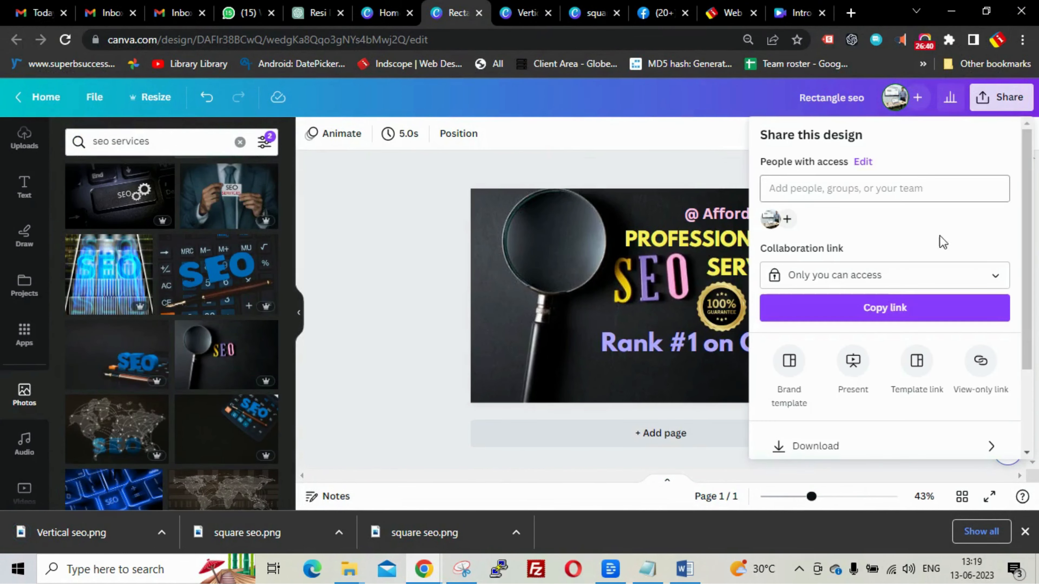
pyautogui.scroll(-2, 914, 294)
pyautogui.click(906, 347)
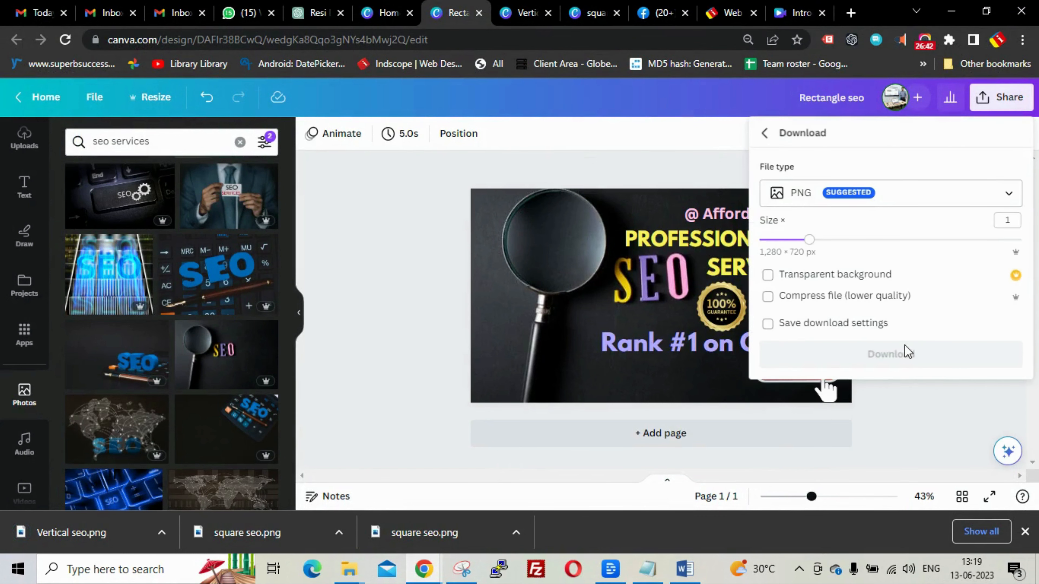
pyautogui.moveTo(810, 240); pyautogui.dragTo(859, 240)
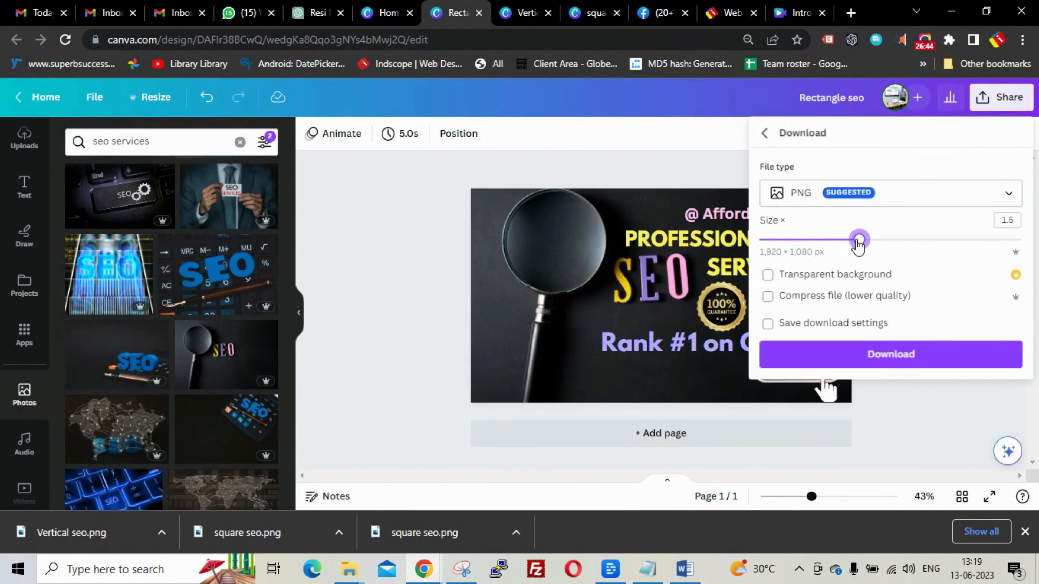
pyautogui.click(868, 356)
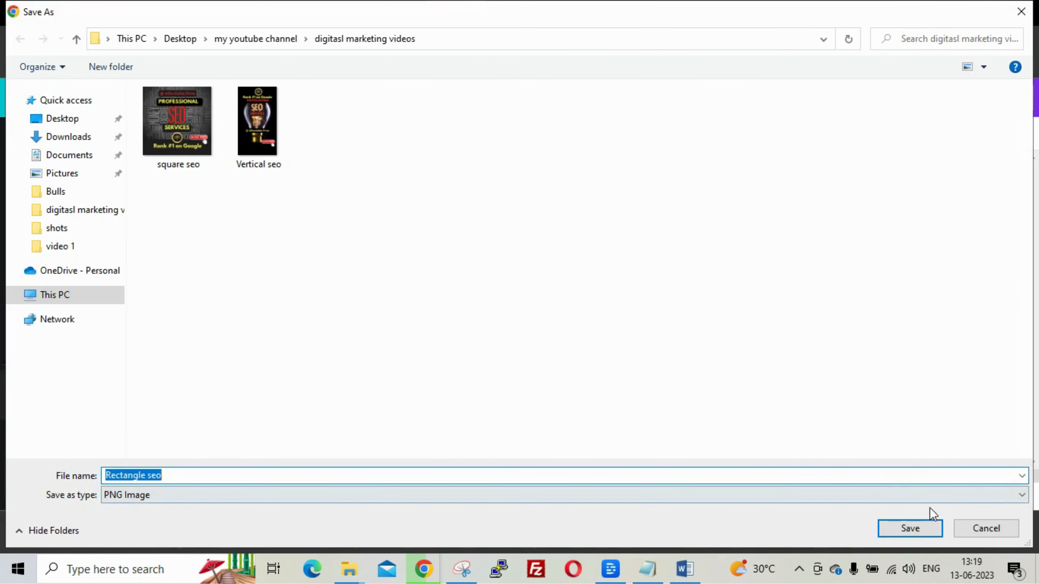
pyautogui.click(920, 527)
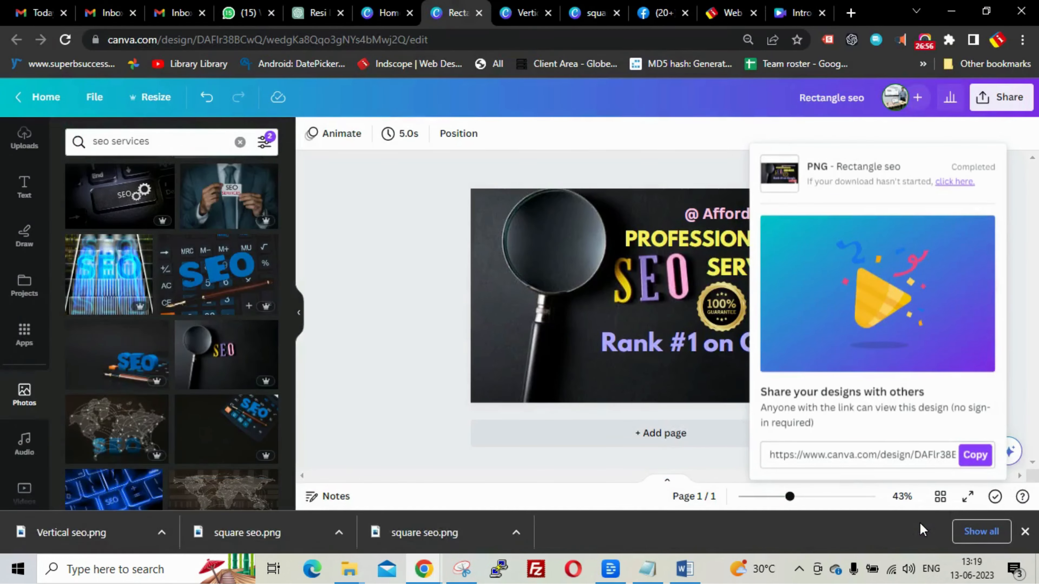
pyautogui.click(360, 293)
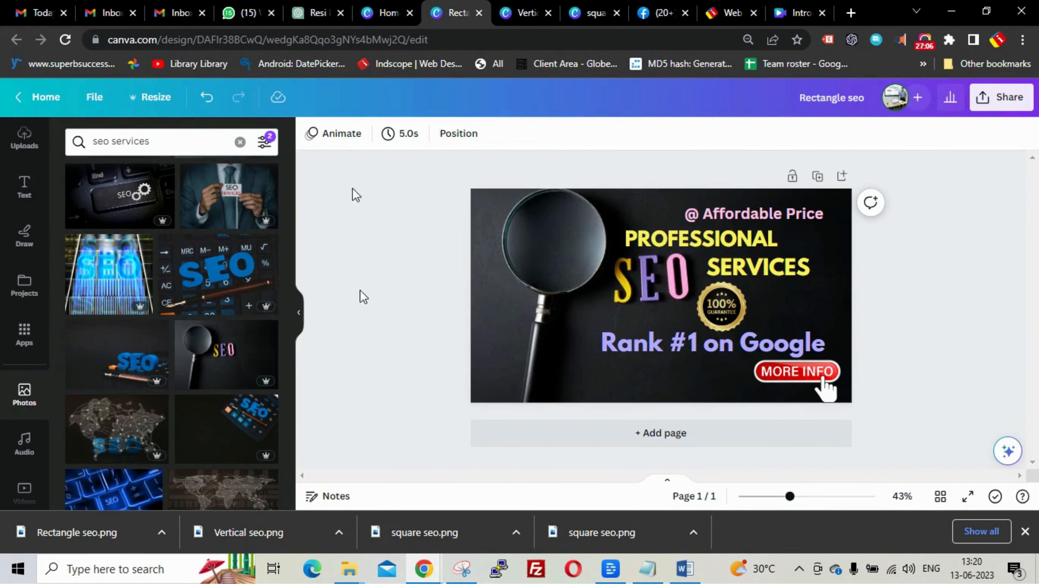
# - Select the full table-format Meta ad headline prompt in the SEO ads ChatGPT conversation
pyautogui.click(303, 13)
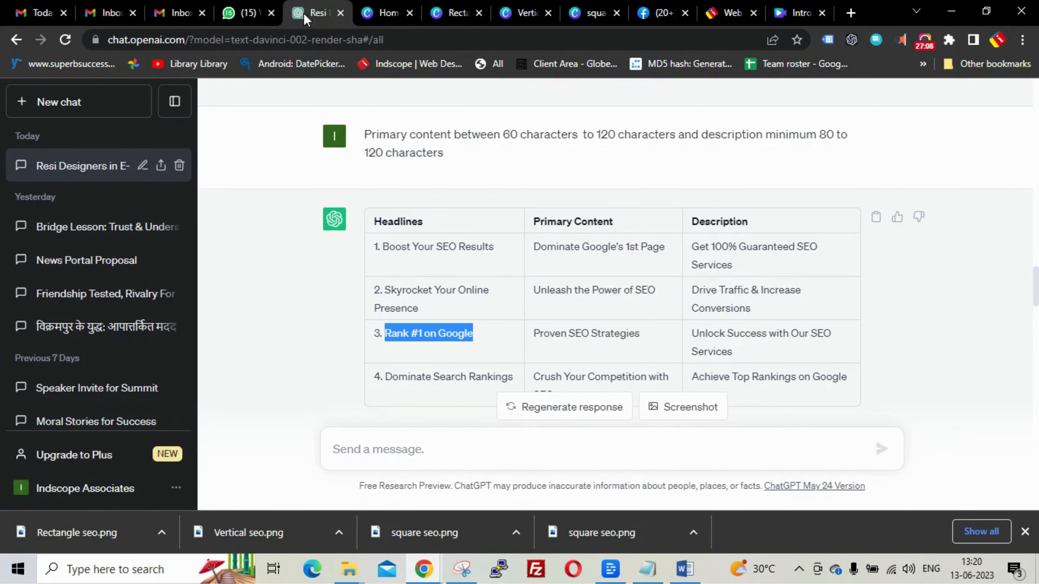
pyautogui.click(275, 213)
pyautogui.scroll(15, 274, 214)
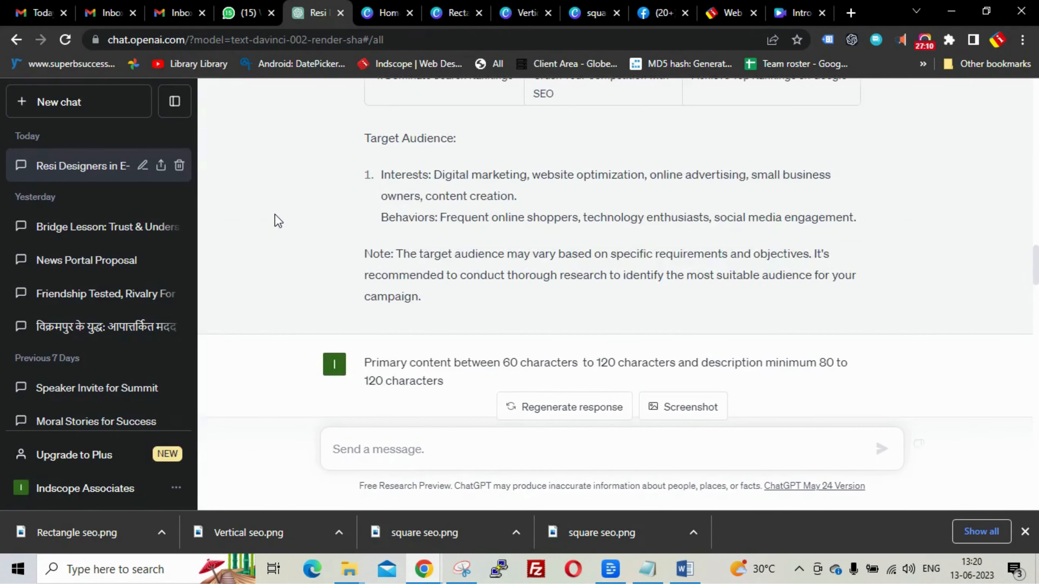
pyautogui.scroll(8, 274, 214)
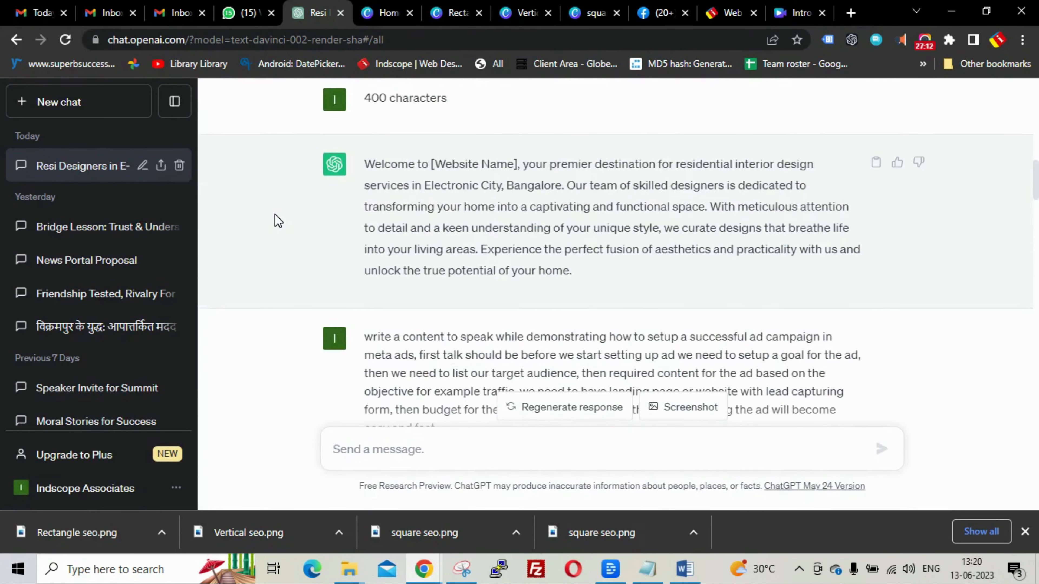
pyautogui.scroll(-8, 274, 213)
pyautogui.scroll(-7, 275, 214)
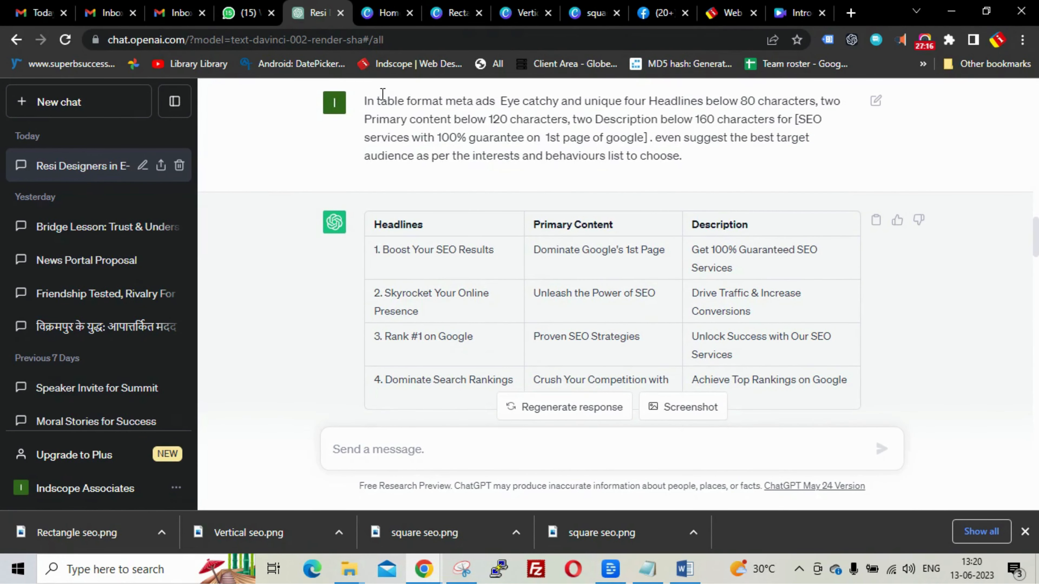
pyautogui.moveTo(366, 105); pyautogui.dragTo(824, 139)
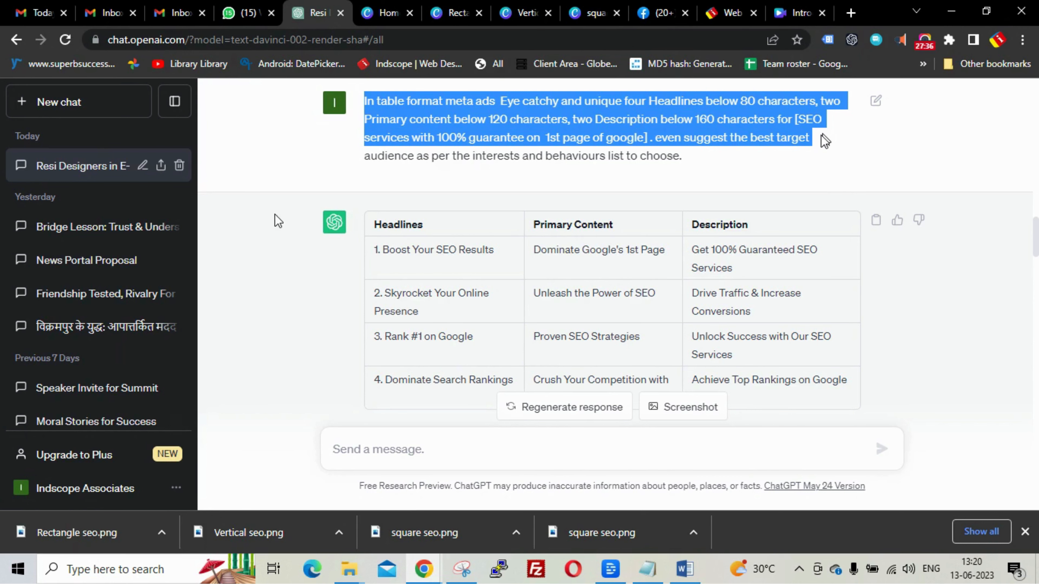
pyautogui.moveTo(824, 141); pyautogui.dragTo(695, 167)
pyautogui.hotkey('ctrl', 'c')
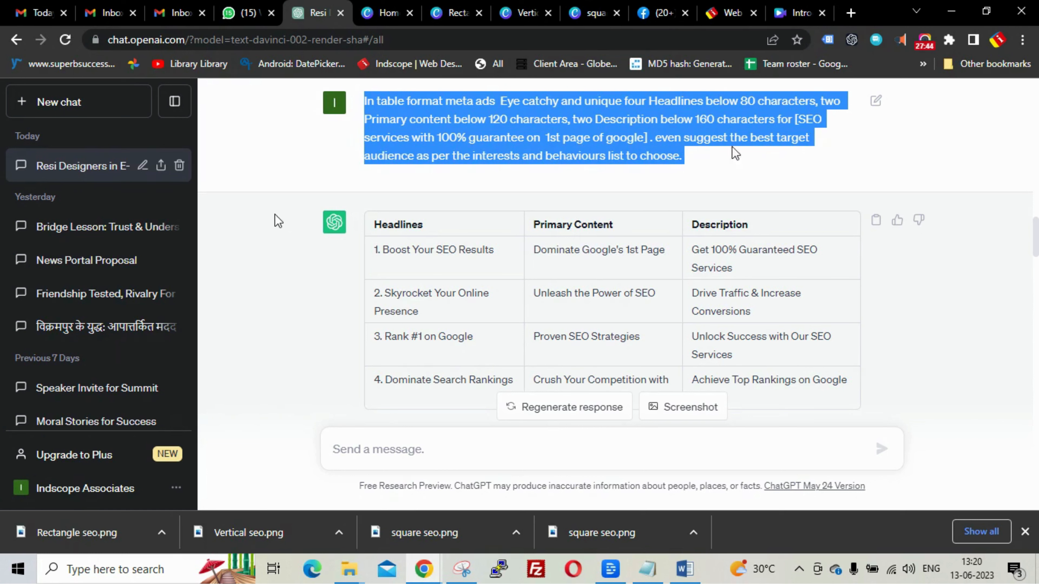
# - Start a new, empty ChatGPT chat
pyautogui.scroll(-2, 921, 151)
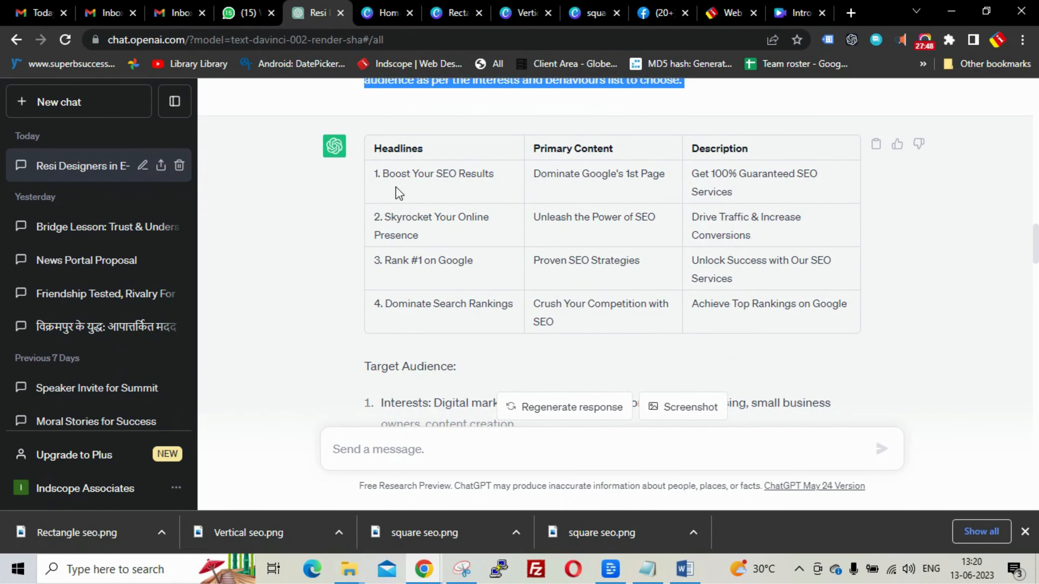
pyautogui.rightClick(59, 104)
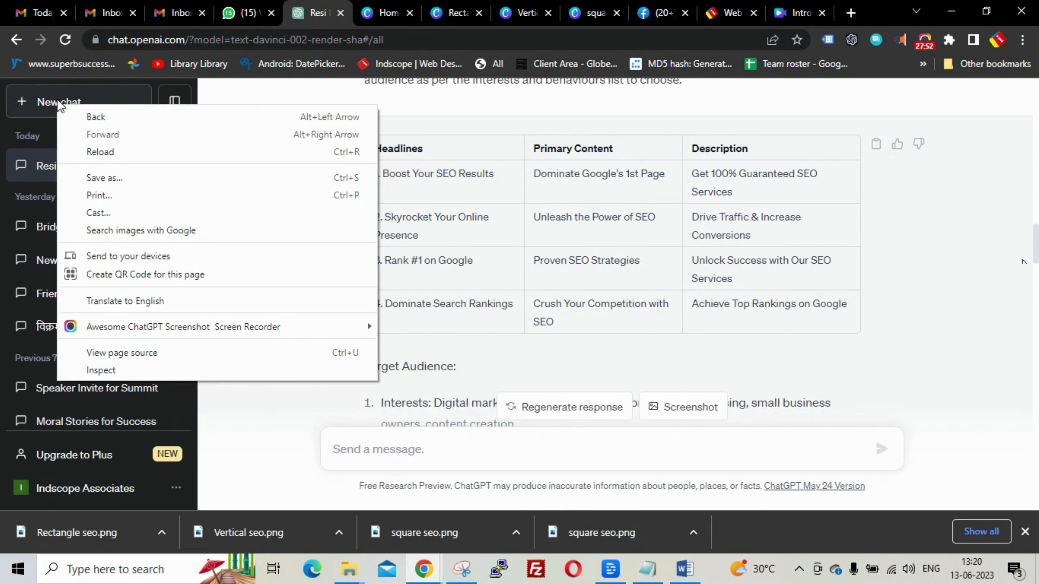
pyautogui.click(59, 104)
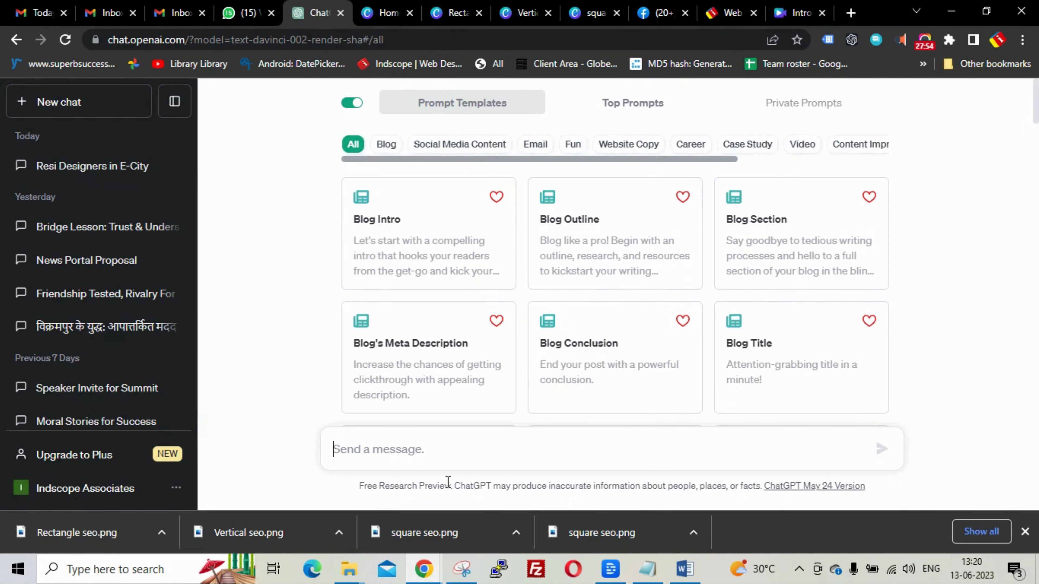
# - Paste and send the table-format ad prompt, then review the returned headlines, content and audience table
pyautogui.hotkey('ctrl', 'v')
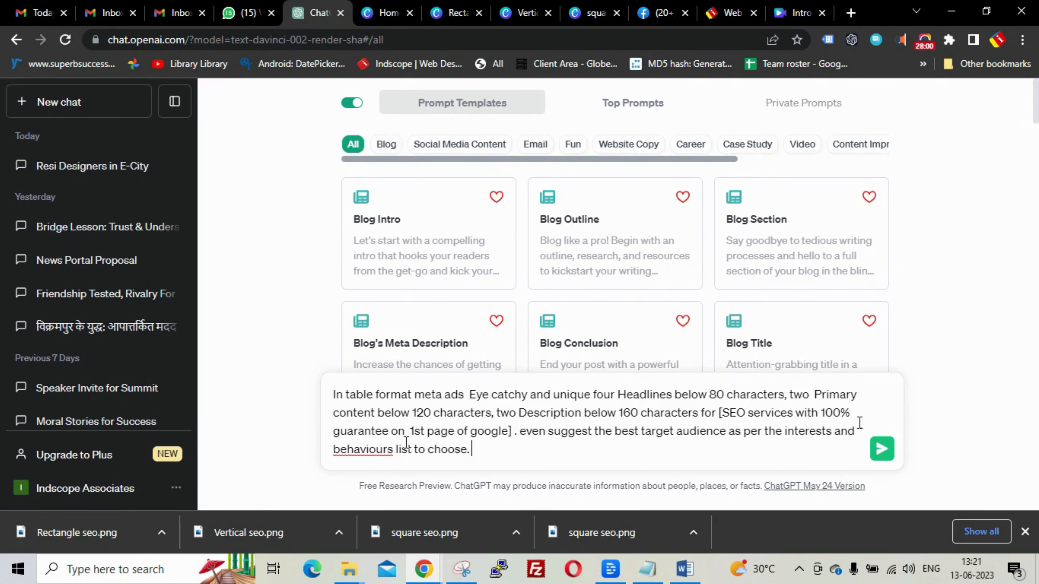
pyautogui.click(882, 451)
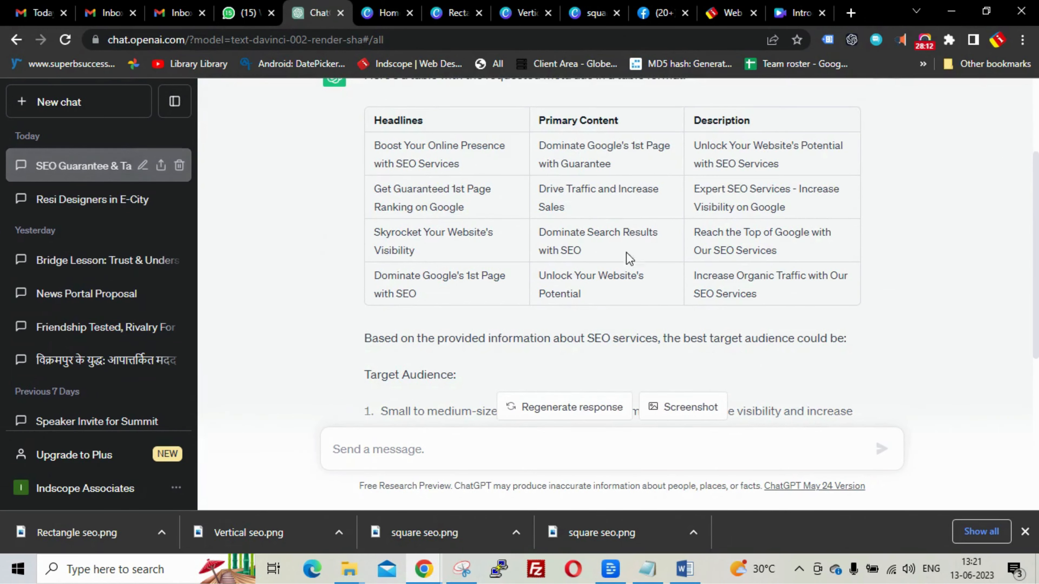
pyautogui.scroll(-2, 879, 255)
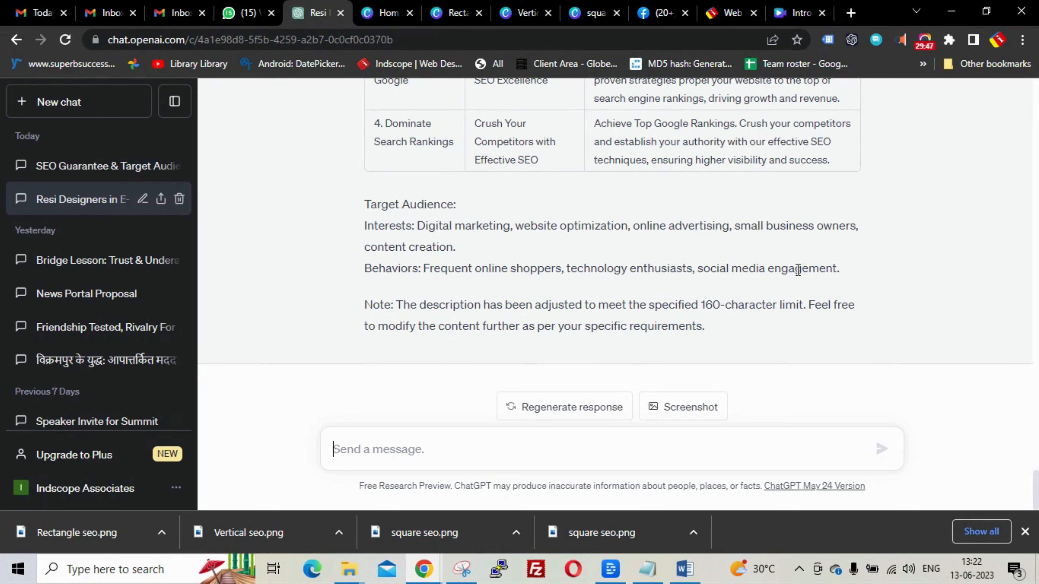
pyautogui.scroll(6, 637, 260)
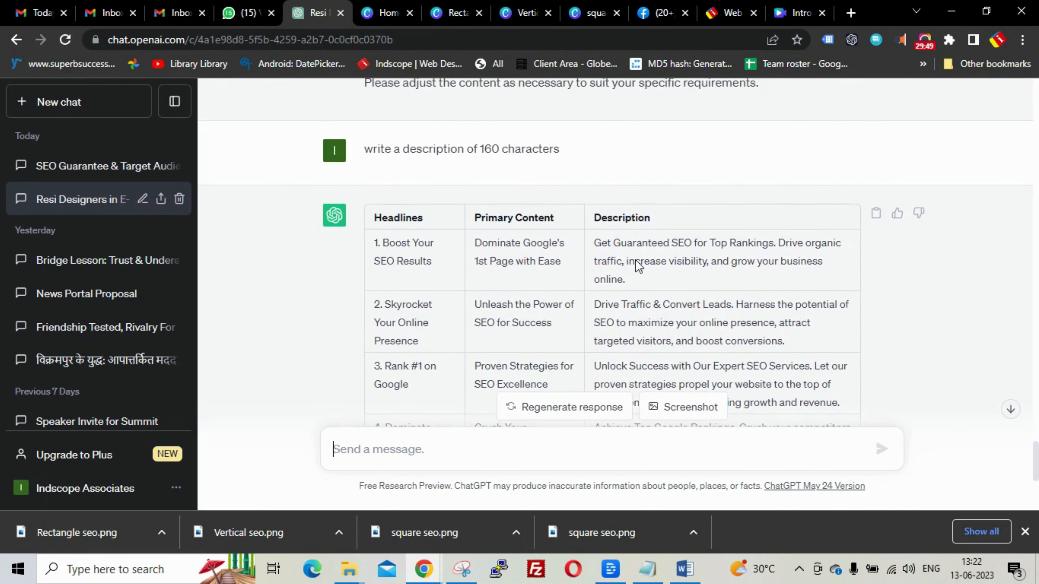
pyautogui.click(660, 13)
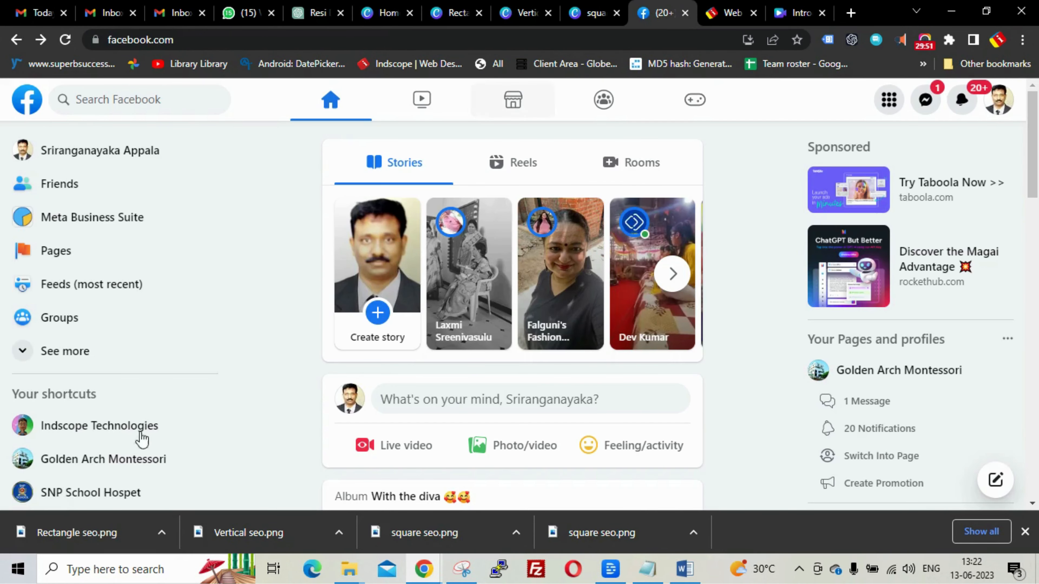
# - Dismiss the downloads bar and open Meta Business Suite for Indscope Technologies
pyautogui.click(1024, 532)
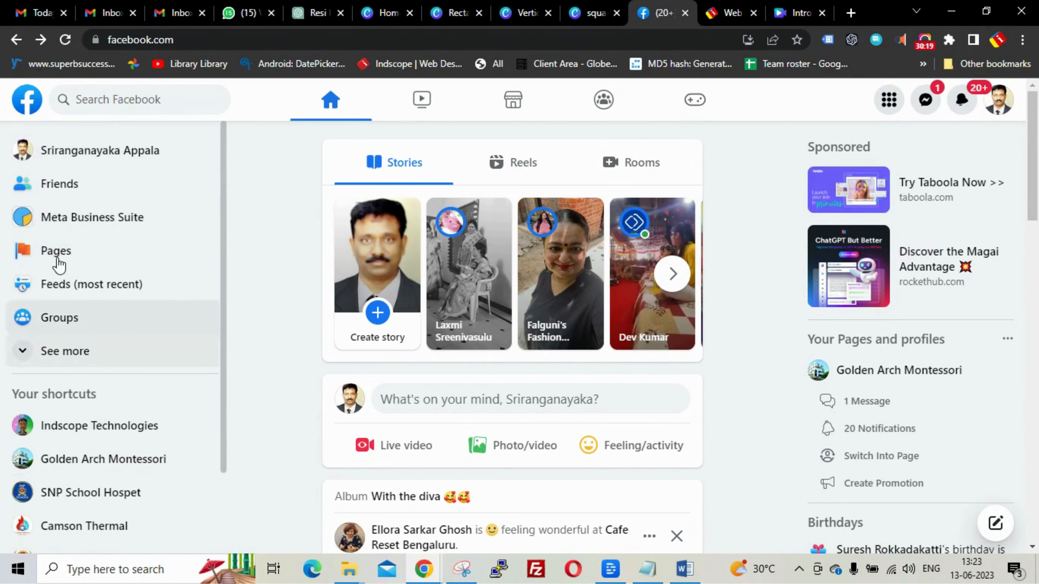
pyautogui.click(63, 225)
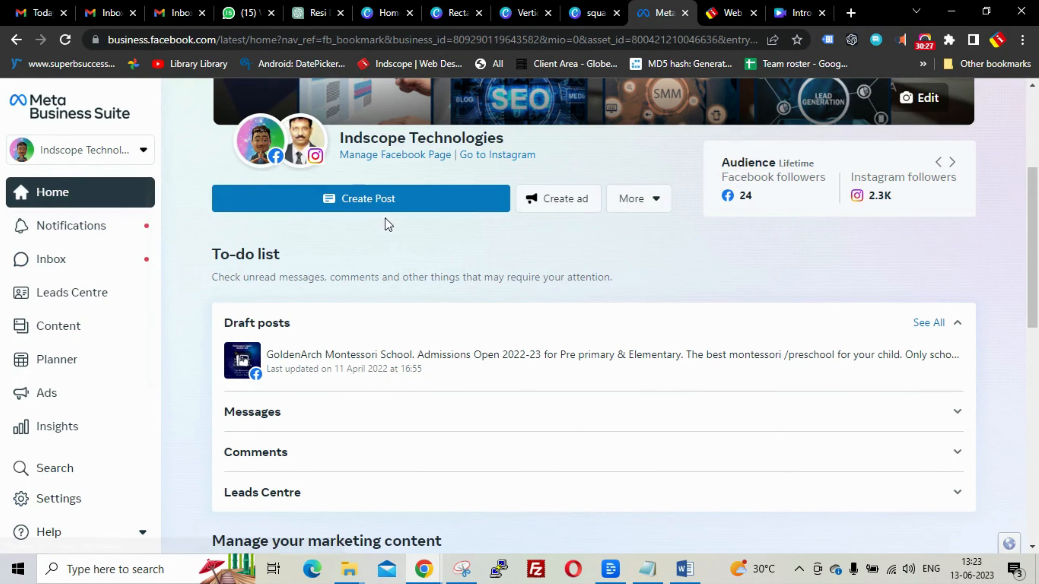
# - Launch Ads Manager from the All tools list under Advertise
pyautogui.click(143, 161)
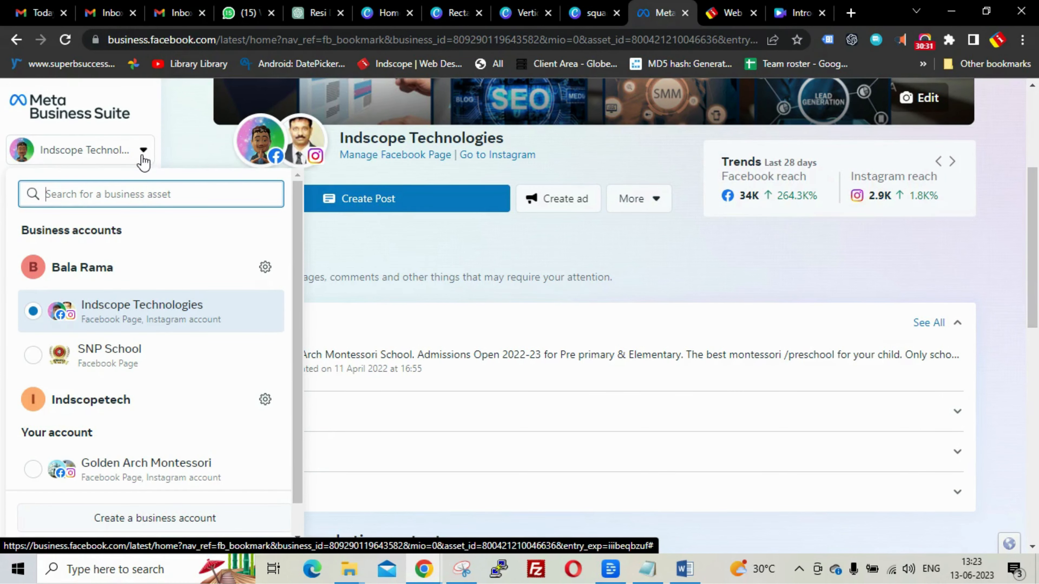
pyautogui.click(143, 155)
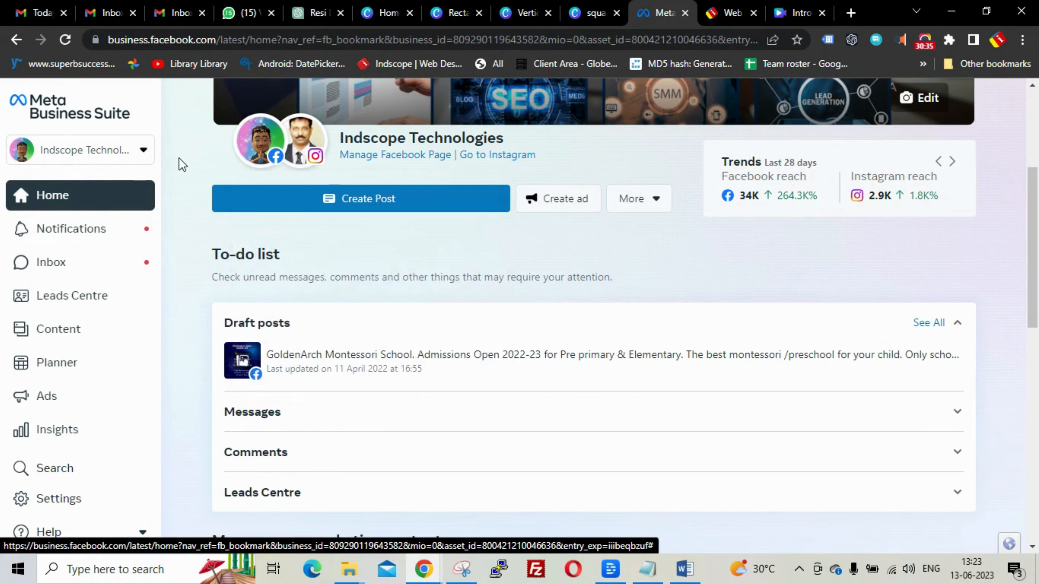
pyautogui.scroll(-2, 178, 164)
pyautogui.scroll(-2, 105, 239)
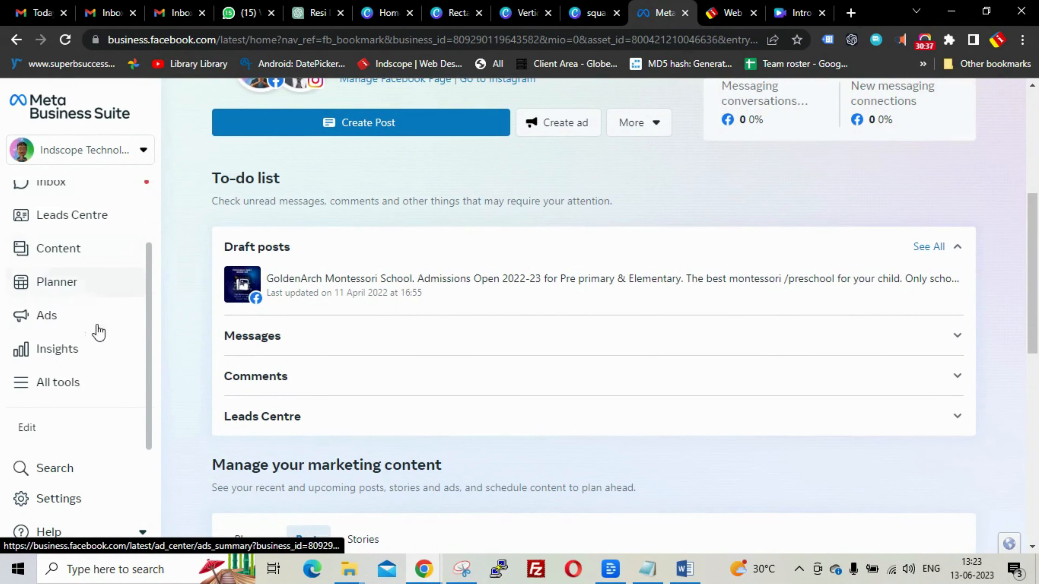
pyautogui.click(57, 388)
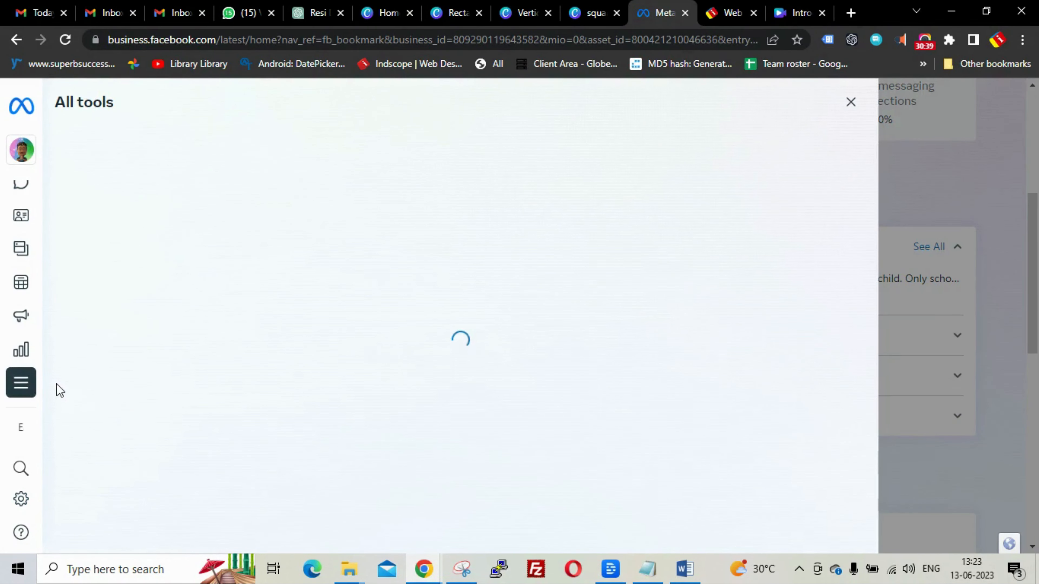
pyautogui.scroll(-3, 511, 243)
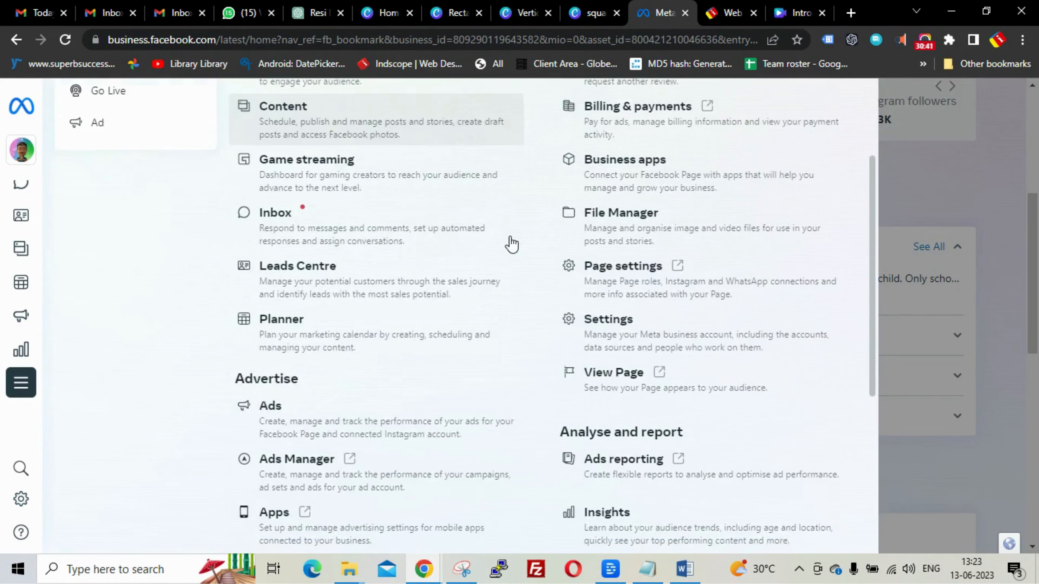
pyautogui.scroll(-3, 511, 243)
pyautogui.click(315, 386)
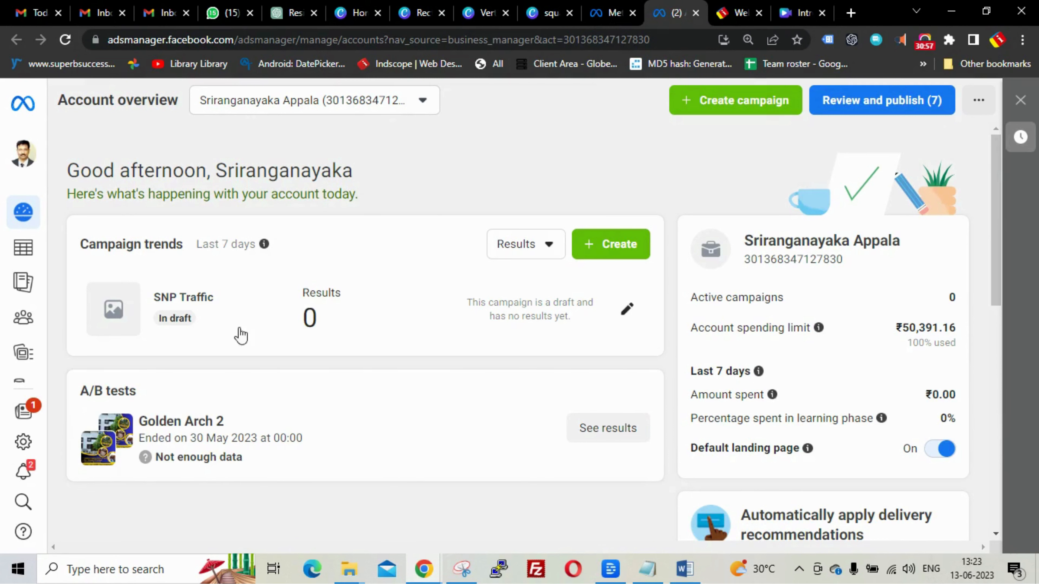
# - Toggle the SNP Traffic draft campaign off in the Campaigns table
pyautogui.click(205, 306)
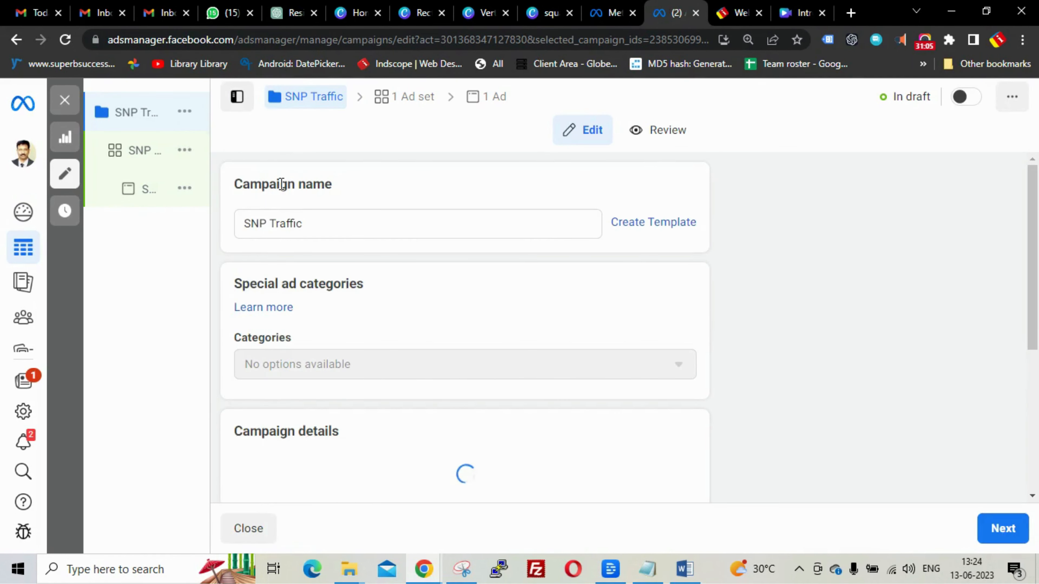
pyautogui.click(65, 100)
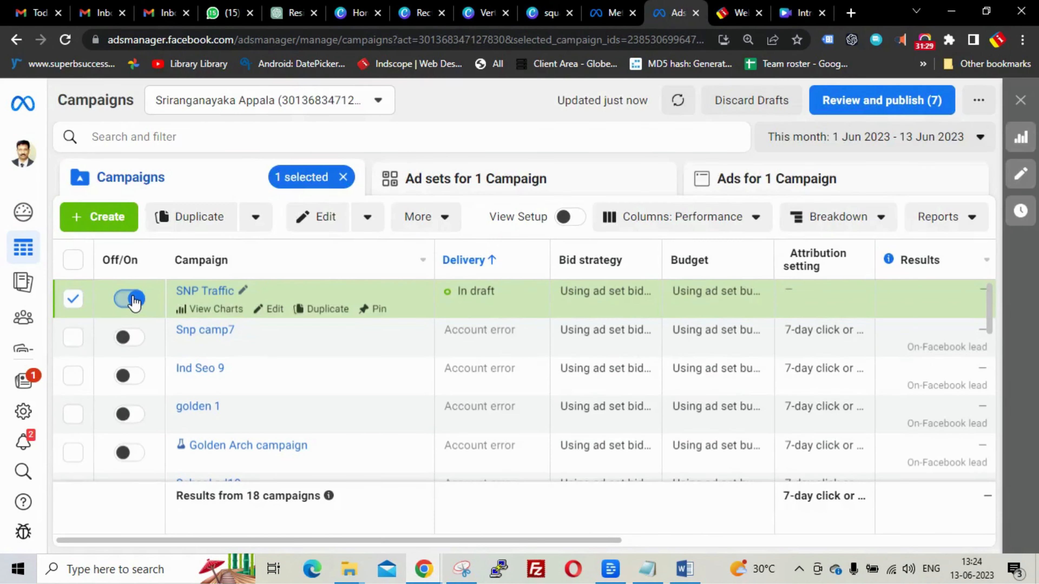
pyautogui.click(130, 298)
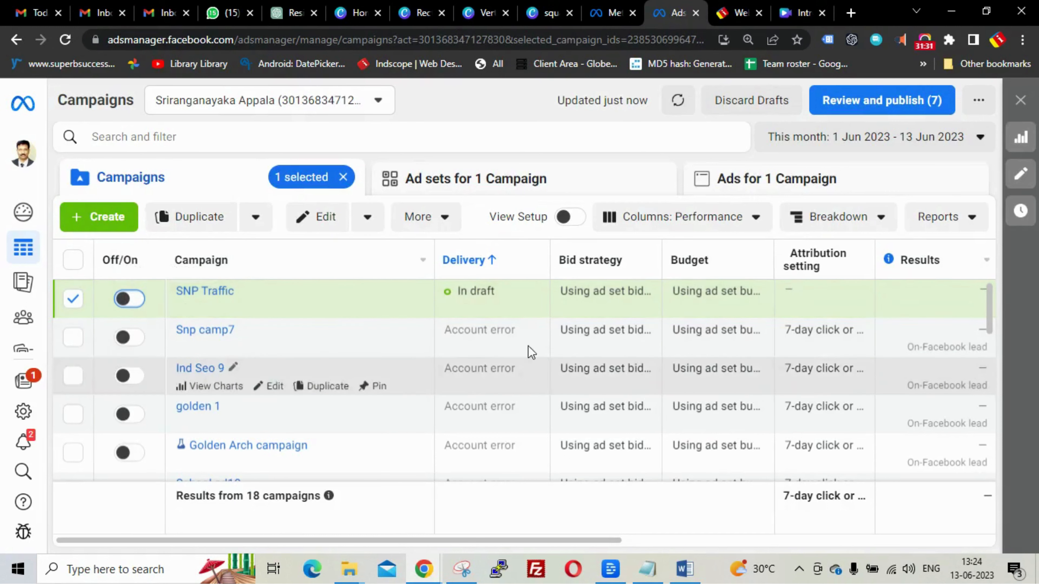
pyautogui.scroll(-10, 409, 370)
pyautogui.scroll(10, 410, 368)
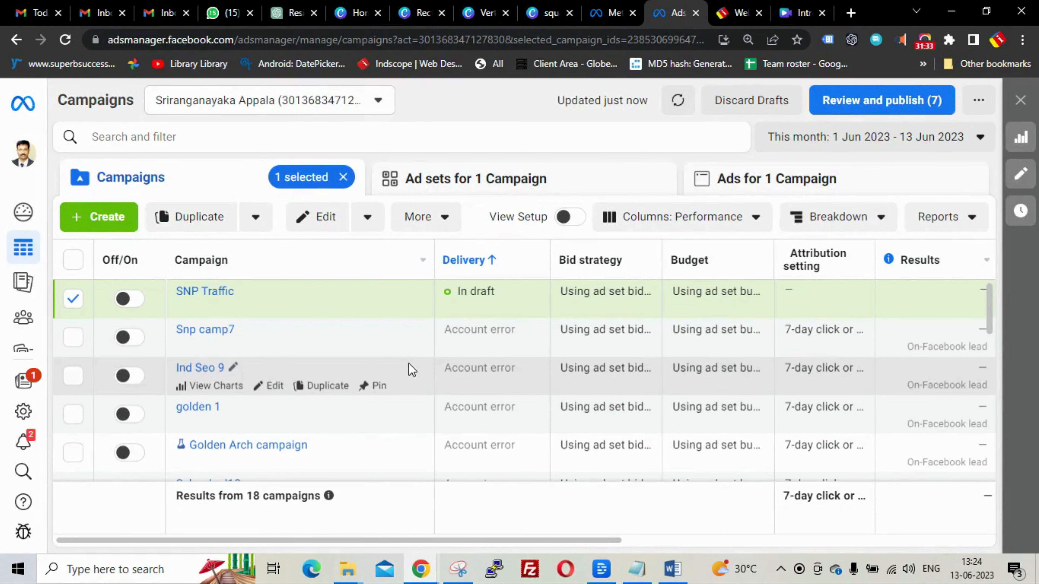
pyautogui.click(99, 223)
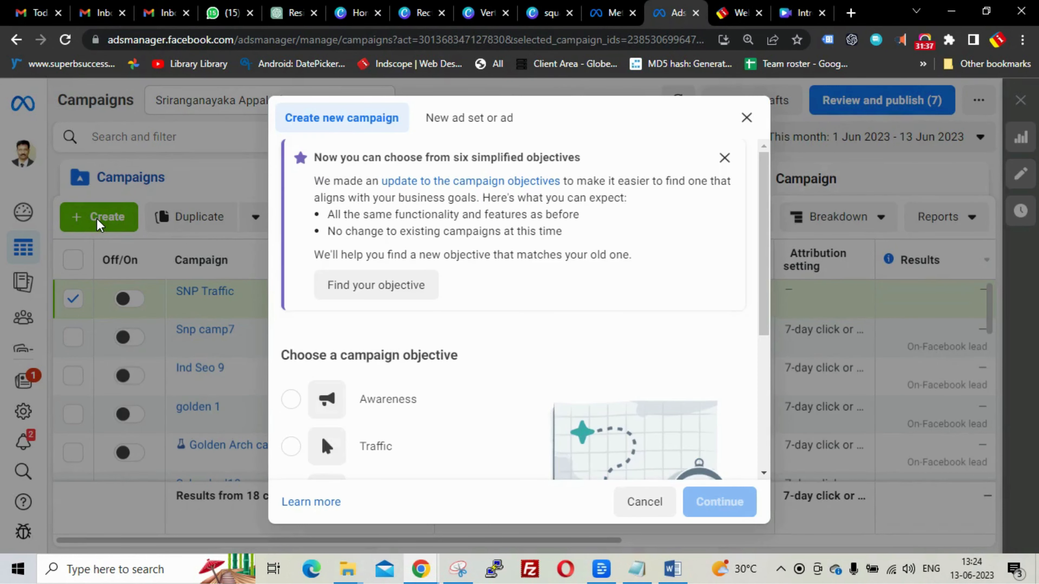
# - Choose the Traffic objective with the Manual traffic campaign setup
pyautogui.scroll(-5, 541, 297)
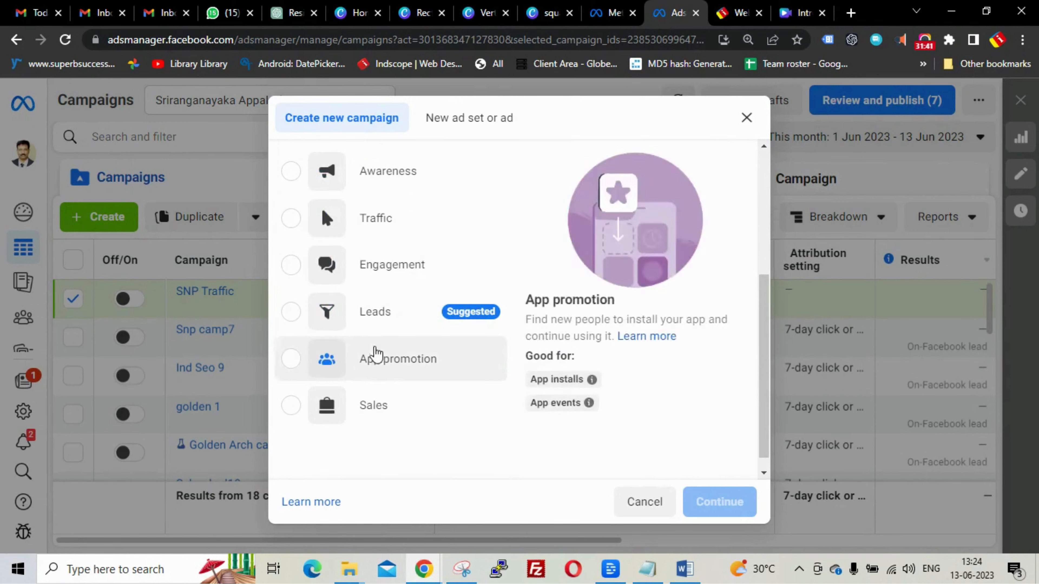
pyautogui.click(377, 216)
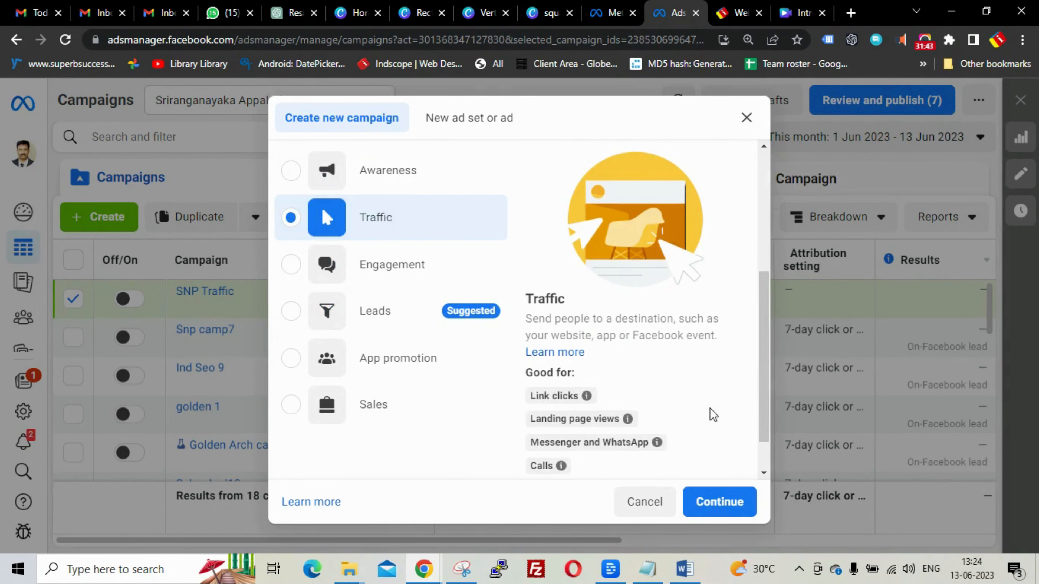
pyautogui.click(721, 500)
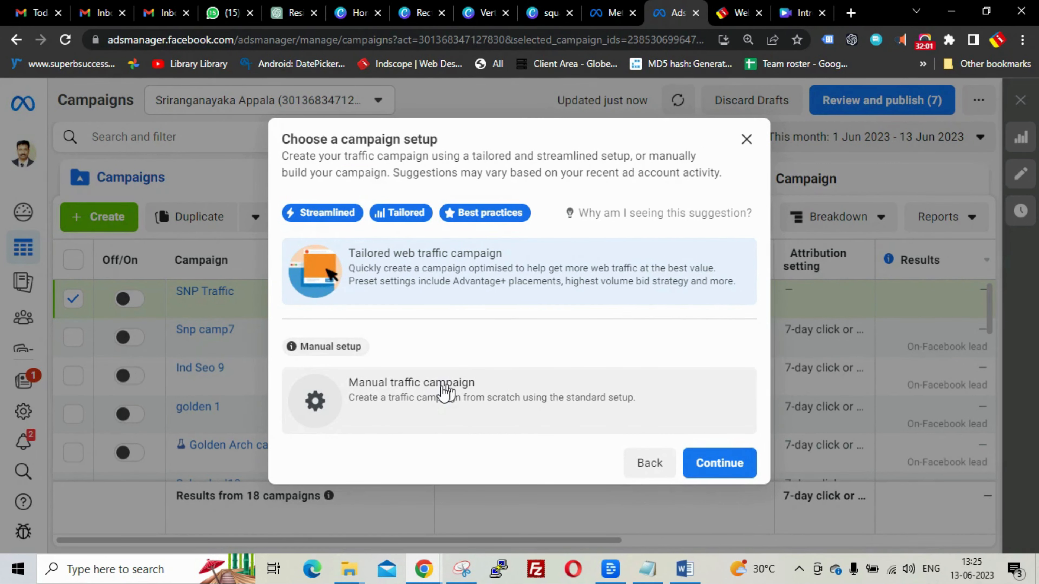
pyautogui.click(423, 393)
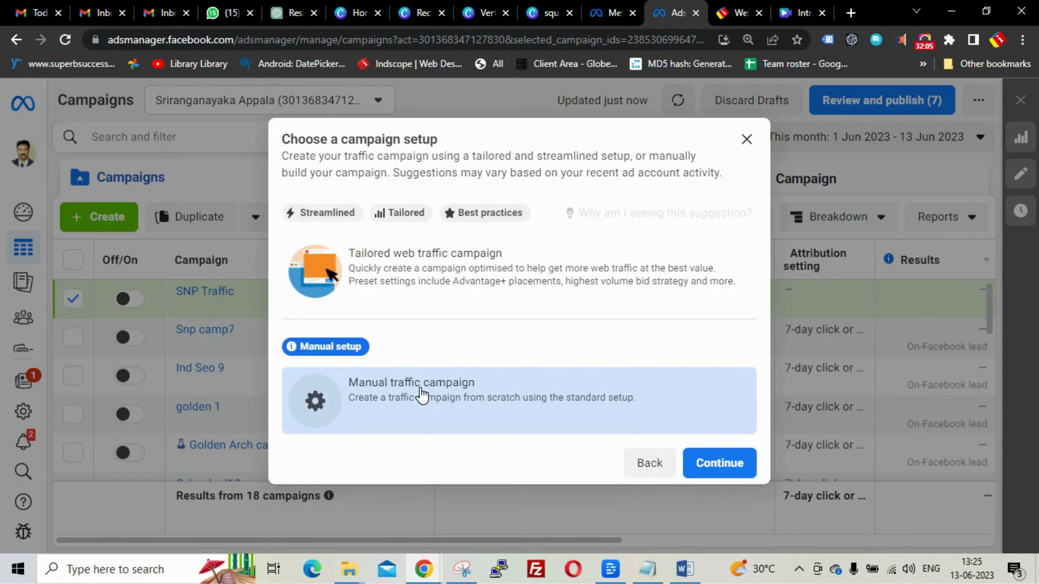
pyautogui.click(720, 462)
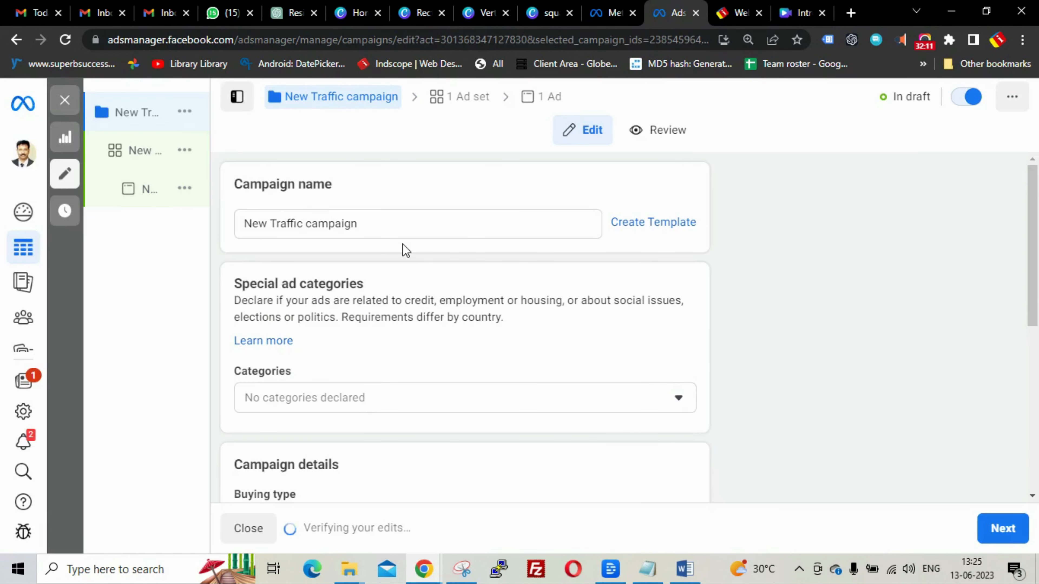
# - Rename the campaign to 'Rank 1' and continue to the ad set page
pyautogui.moveTo(401, 229); pyautogui.dragTo(246, 233)
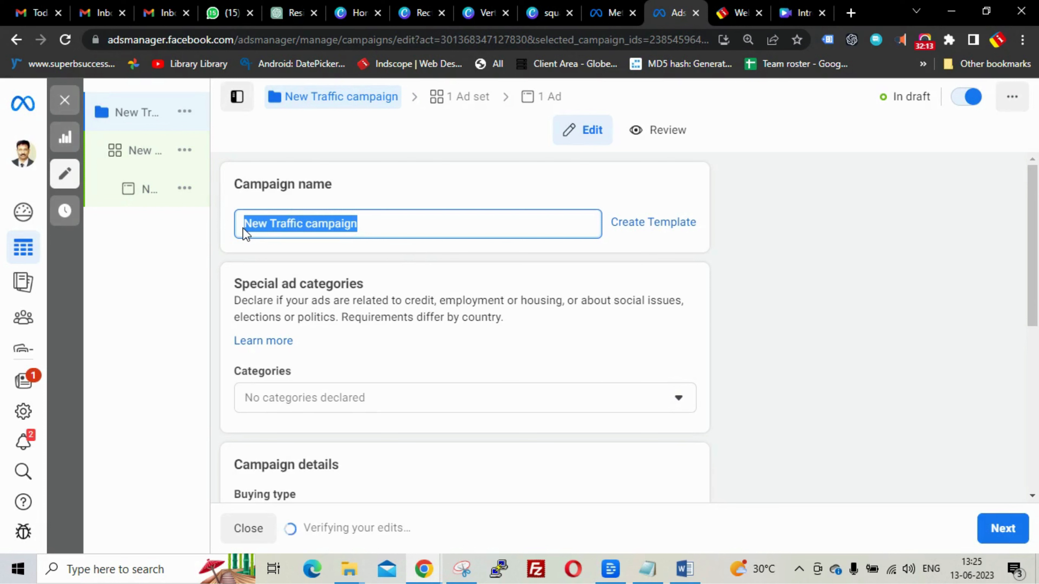
pyautogui.write('Ran')
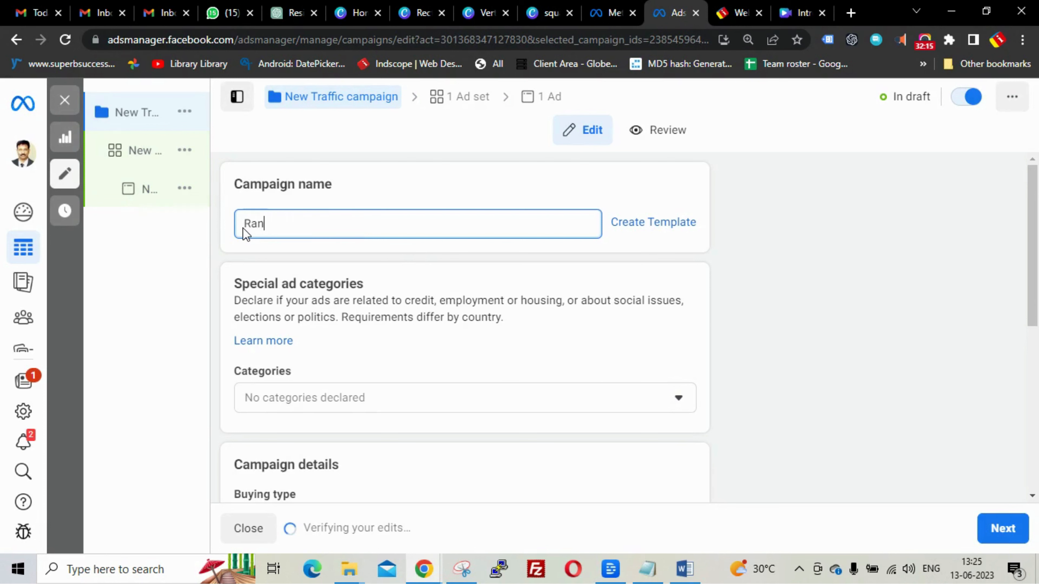
pyautogui.write('k 1')
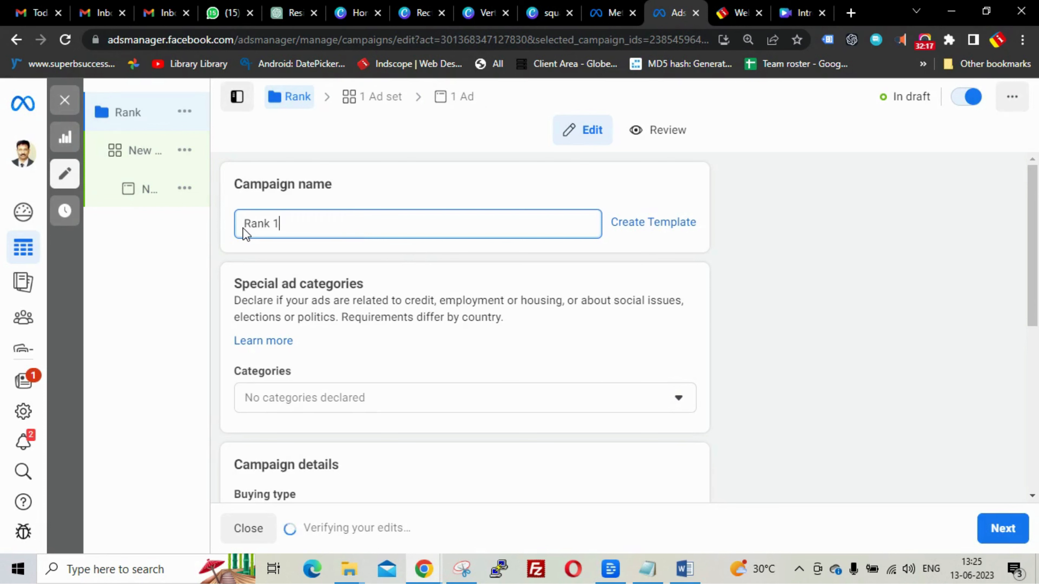
pyautogui.click(824, 209)
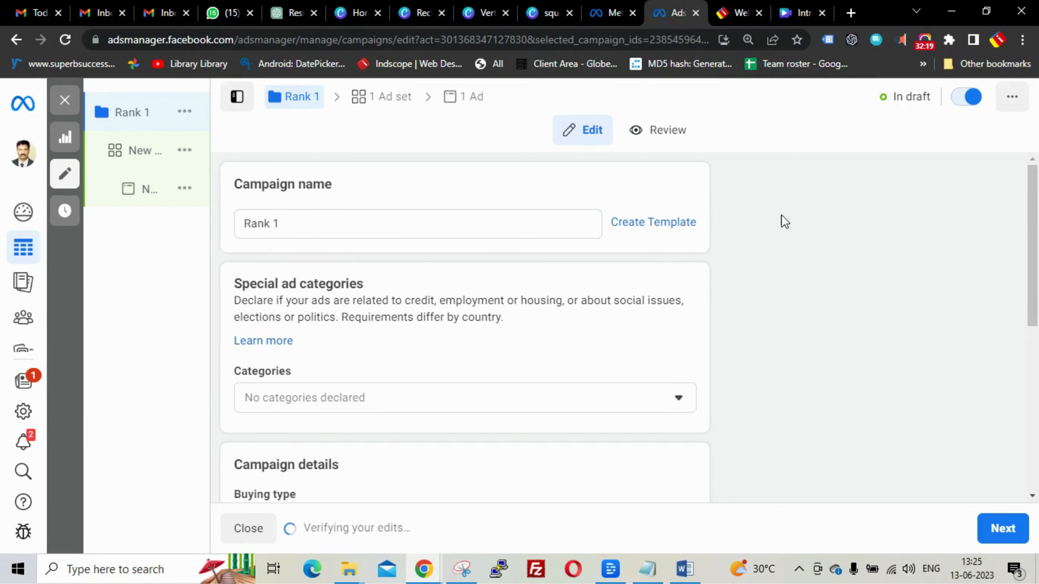
pyautogui.scroll(-3, 290, 245)
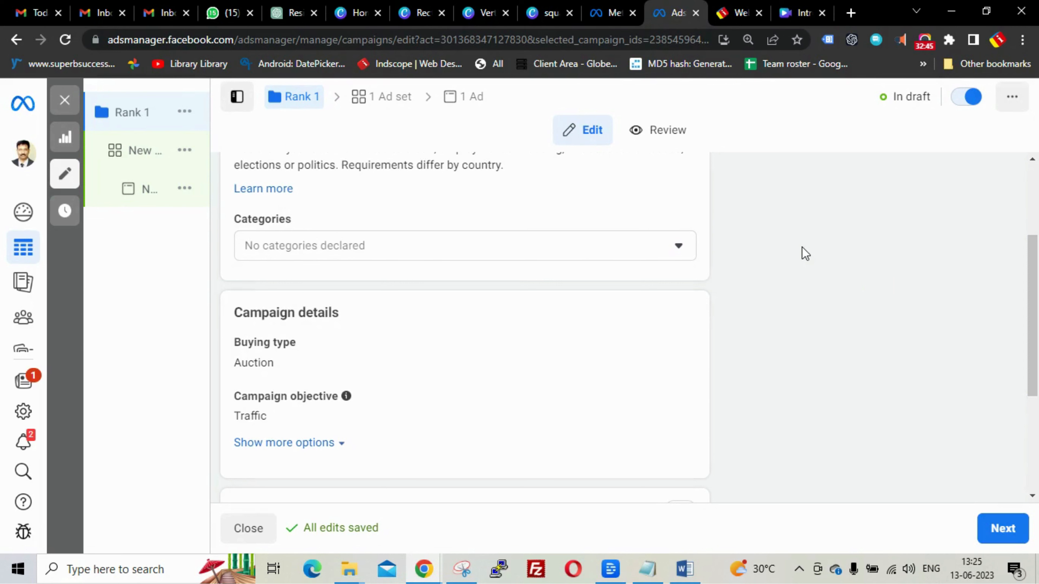
pyautogui.scroll(-3, 802, 246)
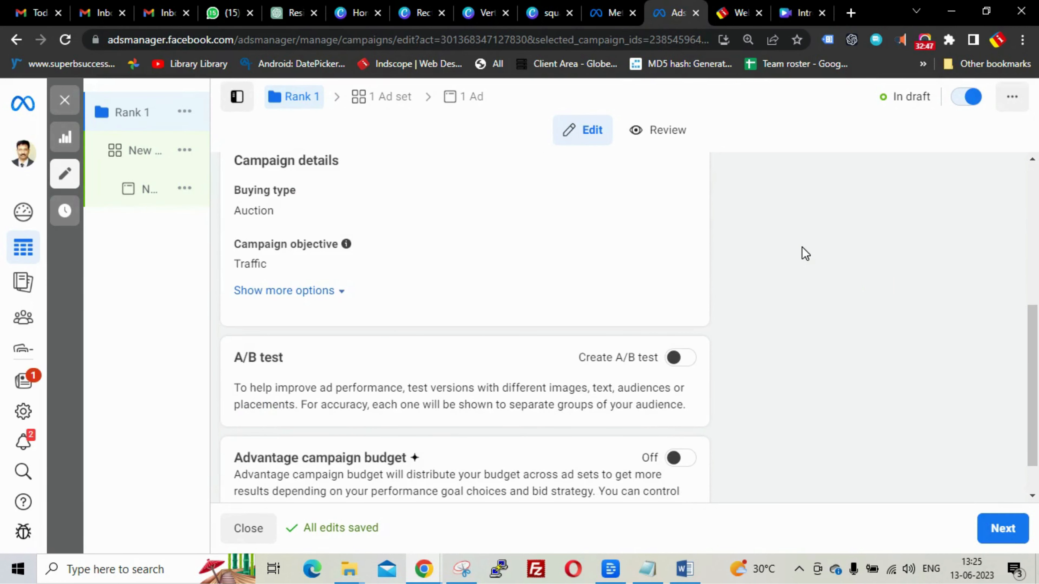
pyautogui.scroll(3, 802, 247)
pyautogui.scroll(-3, 802, 247)
pyautogui.scroll(-1, 802, 247)
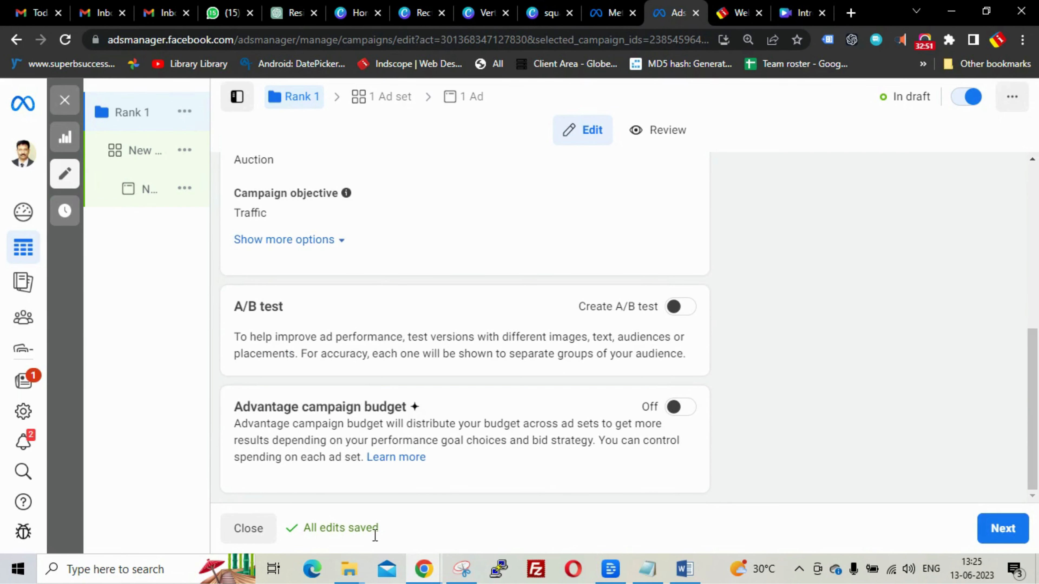
pyautogui.click(1002, 528)
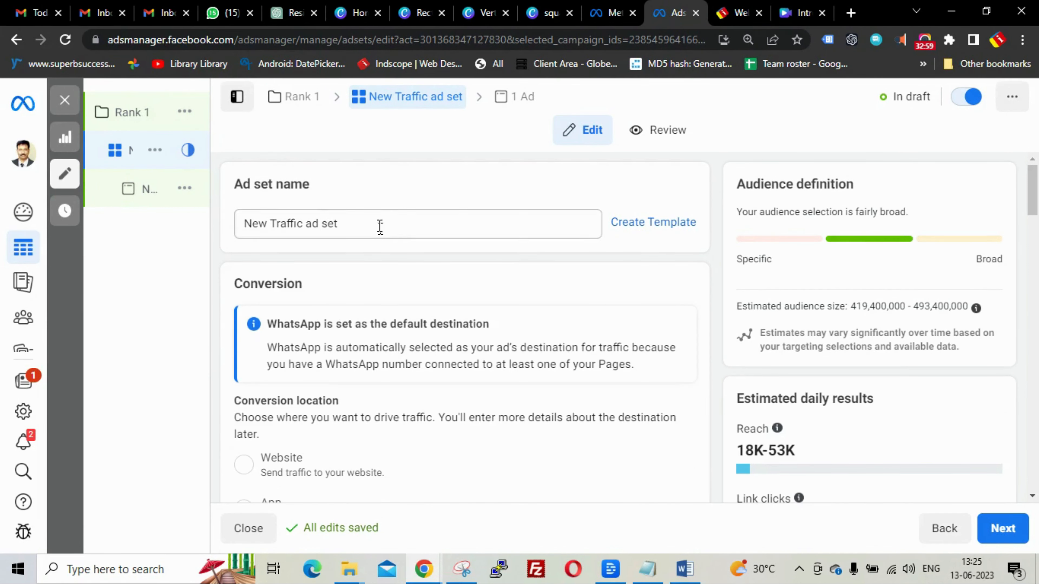
# - Rename the ad set to 'Rank 1 ad set'
pyautogui.moveTo(380, 226); pyautogui.dragTo(242, 229)
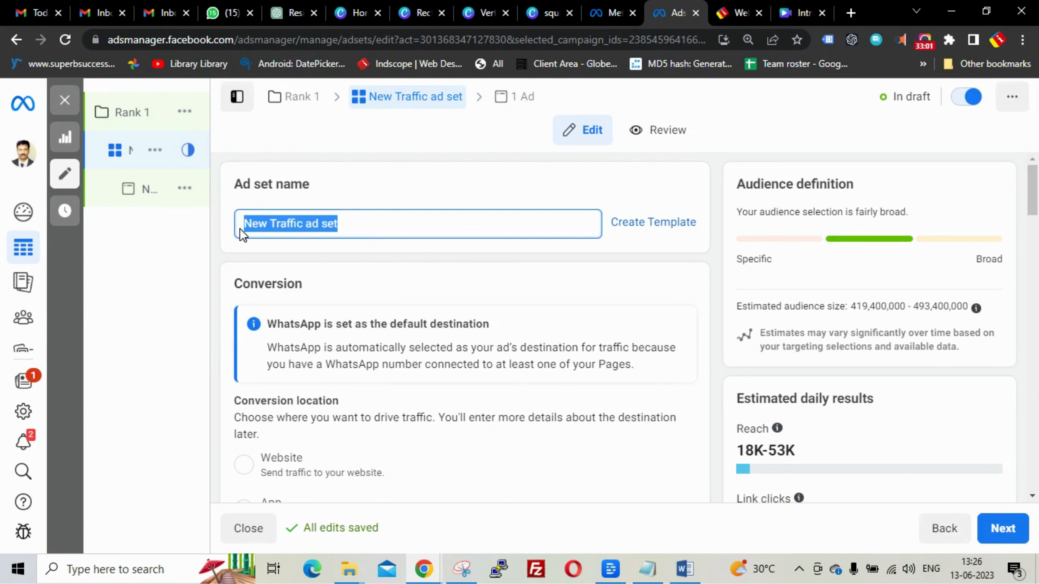
pyautogui.write('Rank 1 ad set')
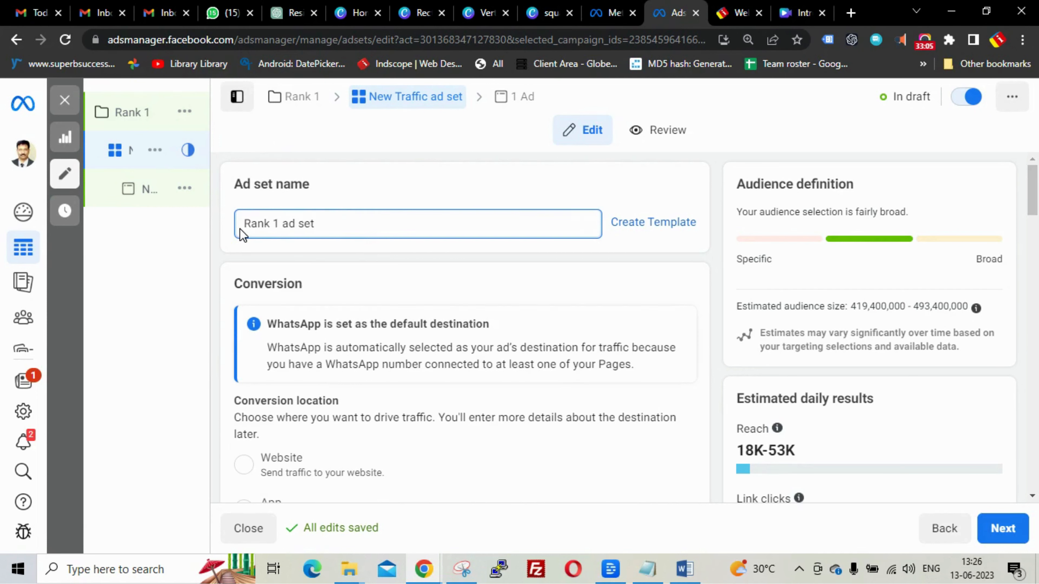
pyautogui.click(496, 157)
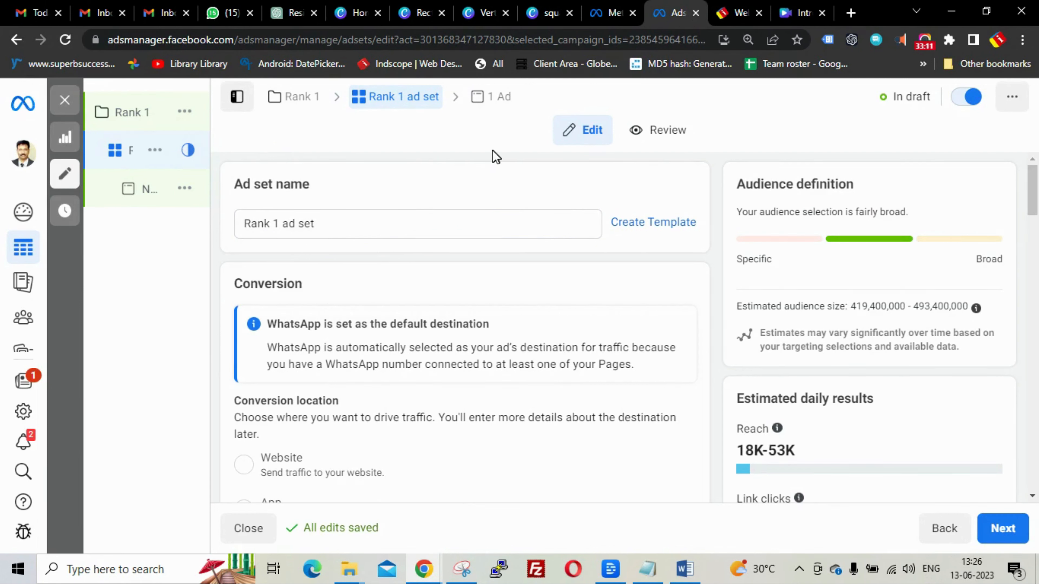
# - Set the conversion location to Website instead of WhatsApp
pyautogui.scroll(-5, 469, 204)
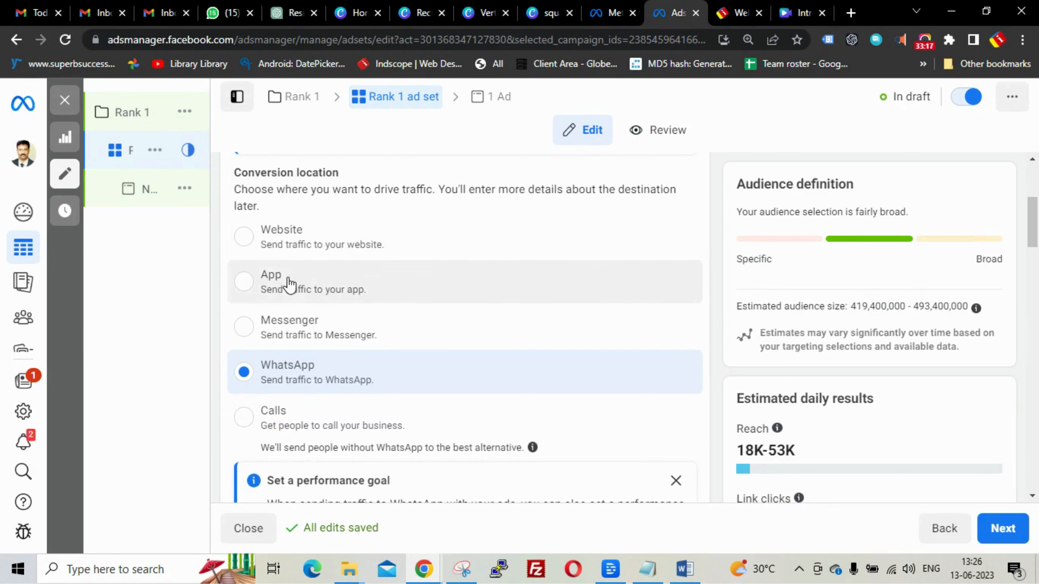
pyautogui.click(244, 236)
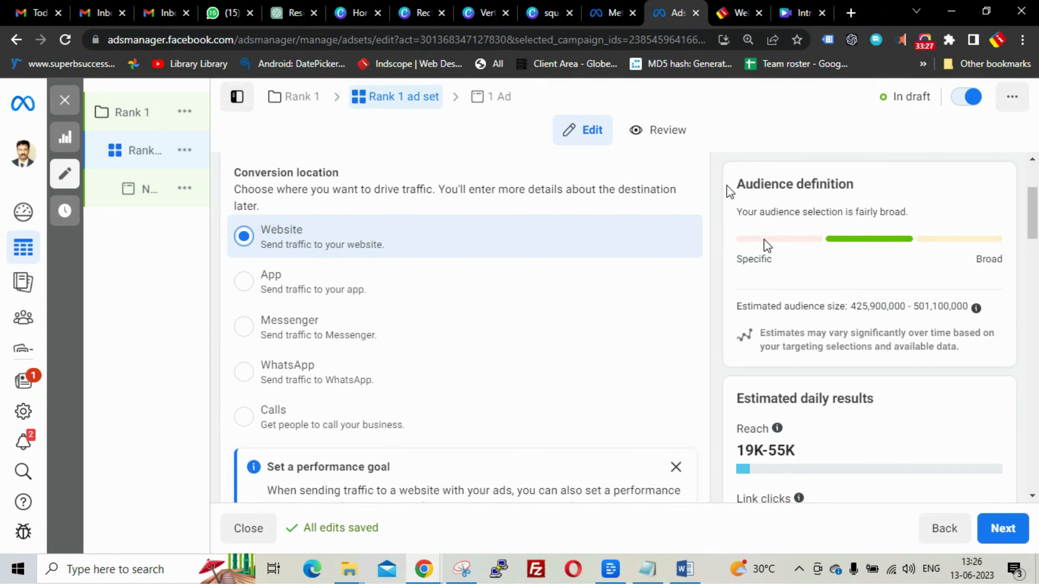
pyautogui.scroll(-5, 726, 185)
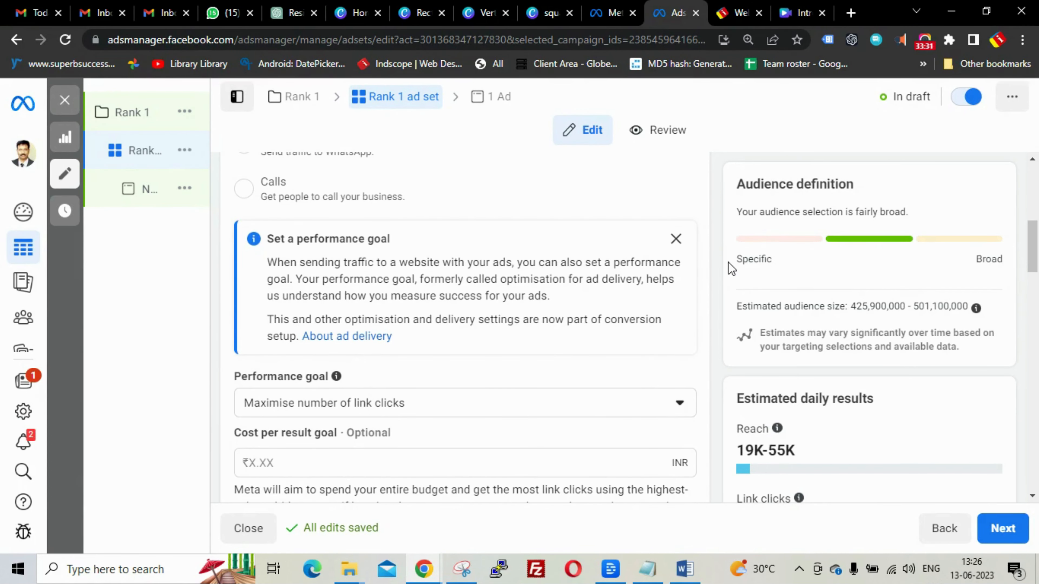
pyautogui.scroll(-3, 724, 258)
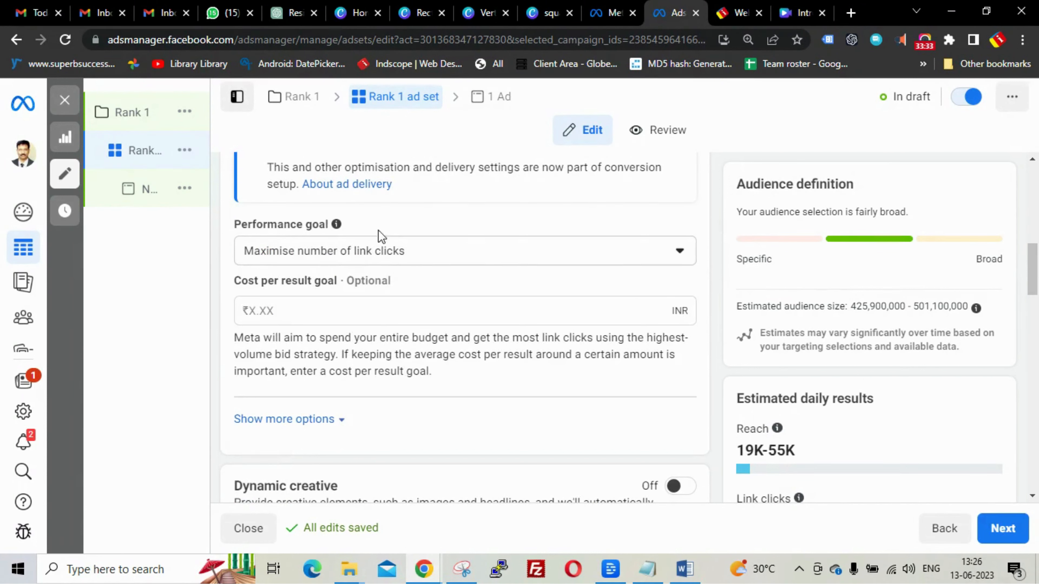
pyautogui.click(395, 255)
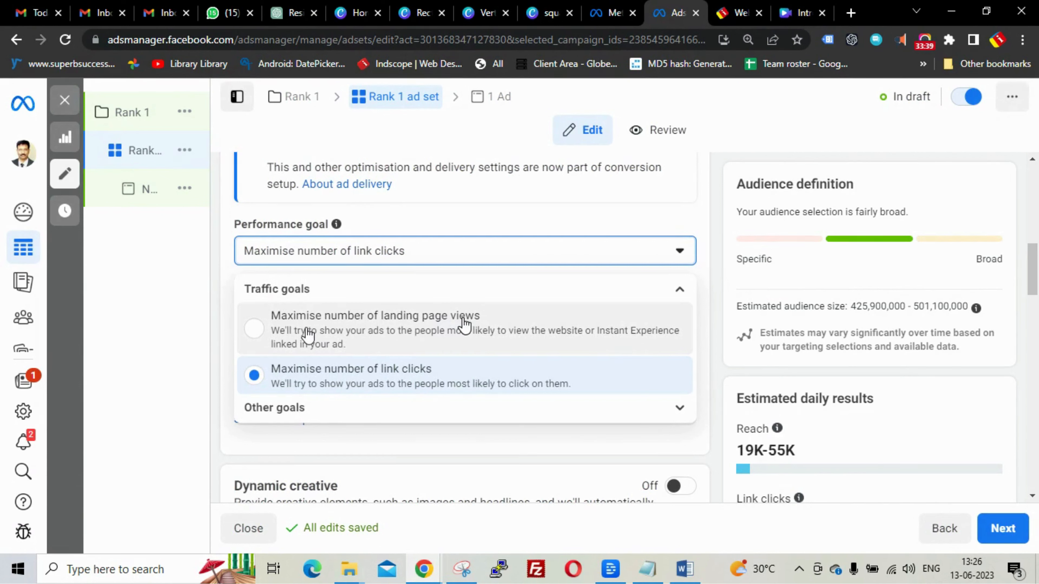
pyautogui.click(250, 333)
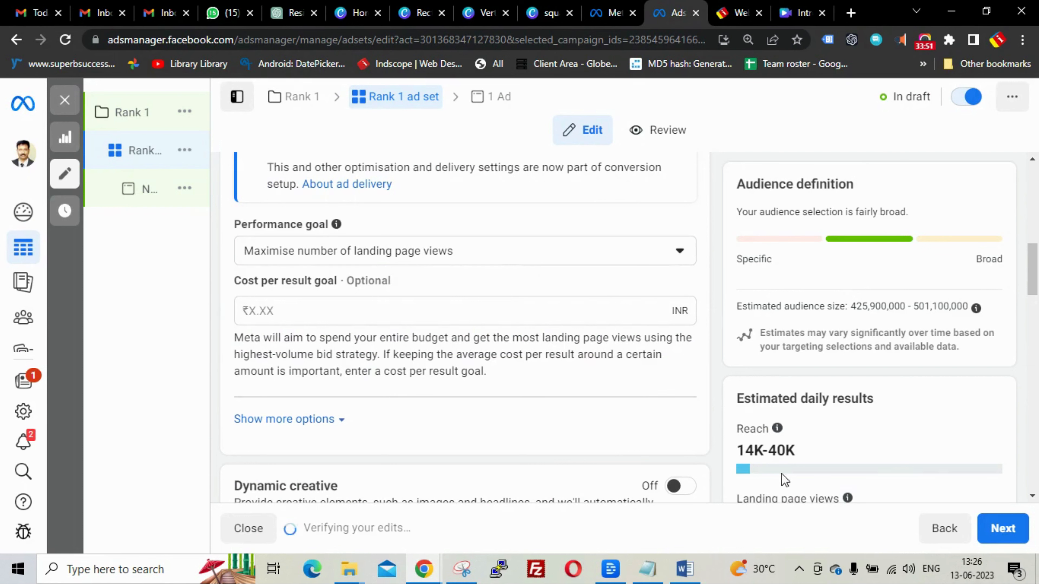
pyautogui.click(467, 262)
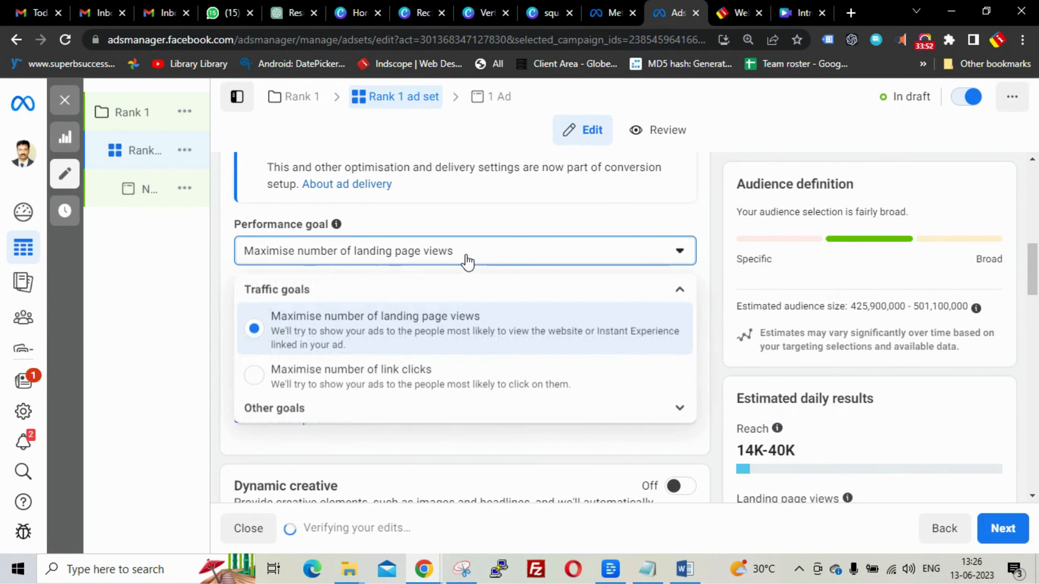
pyautogui.click(360, 387)
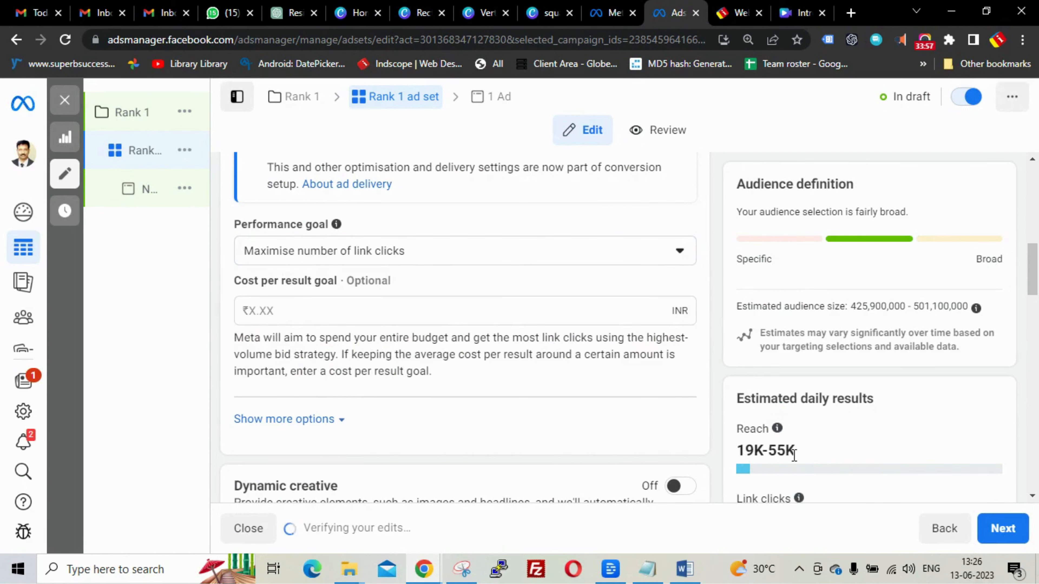
pyautogui.click(472, 258)
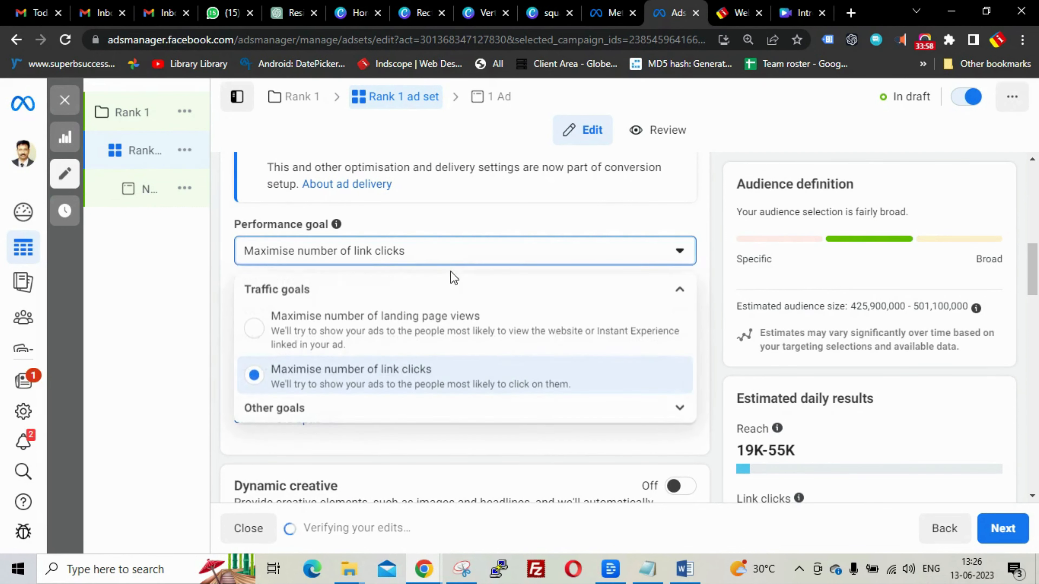
pyautogui.click(421, 315)
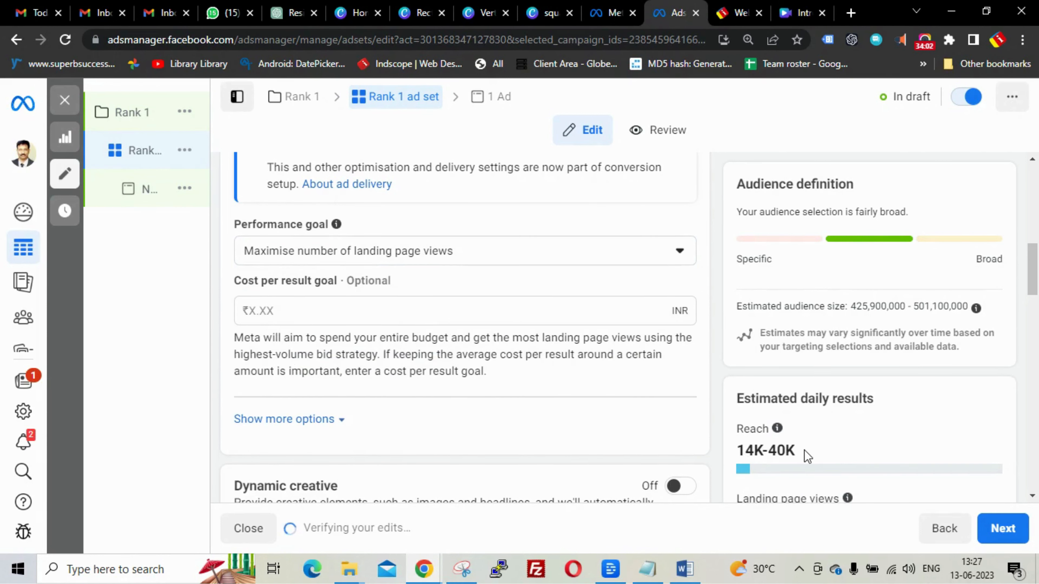
pyautogui.click(441, 260)
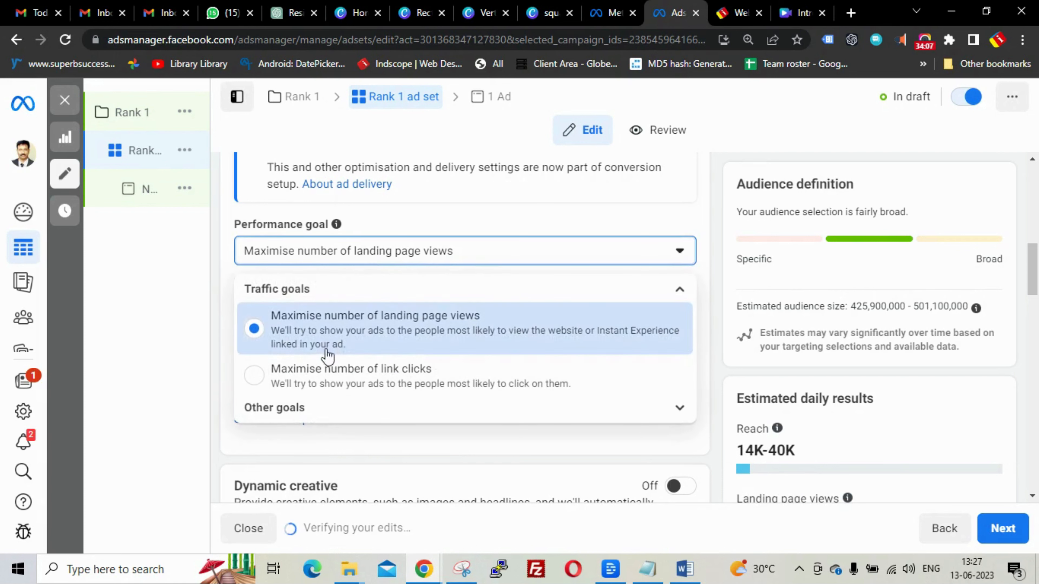
pyautogui.click(325, 376)
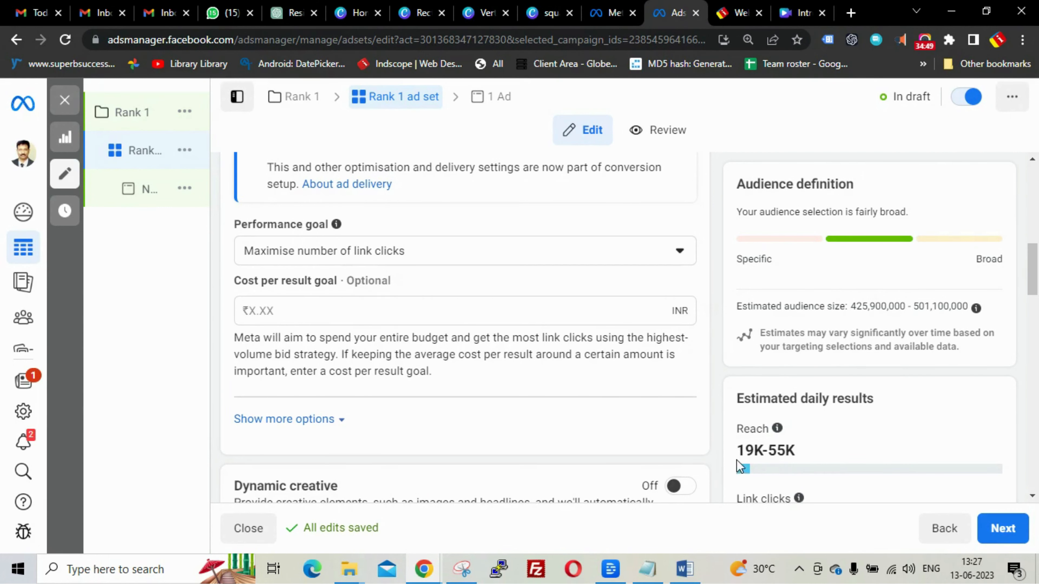
# - Change the ad set's billing event from impressions to Link Click (CPC)
pyautogui.scroll(-3, 663, 385)
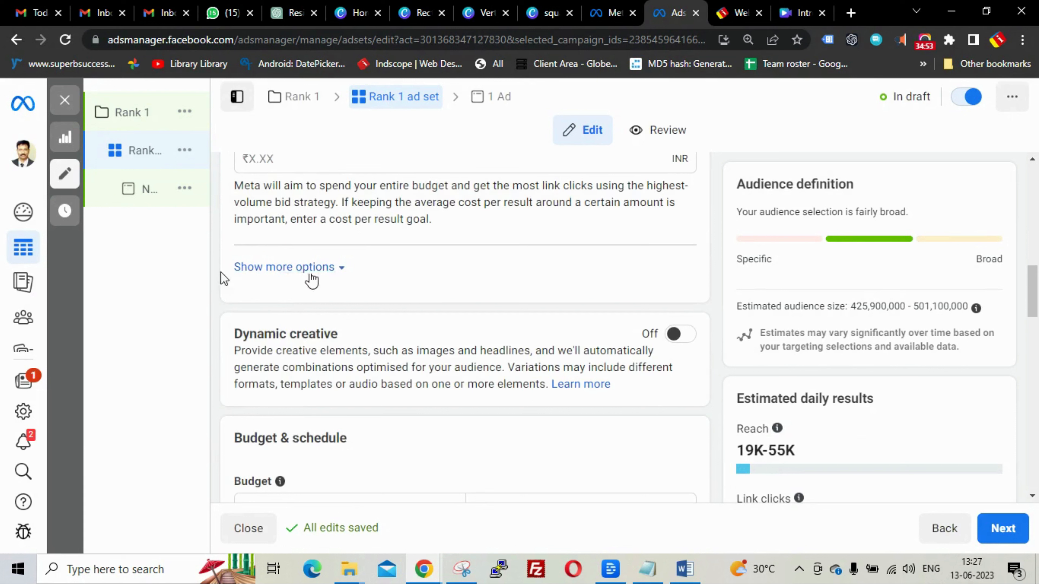
pyautogui.click(339, 270)
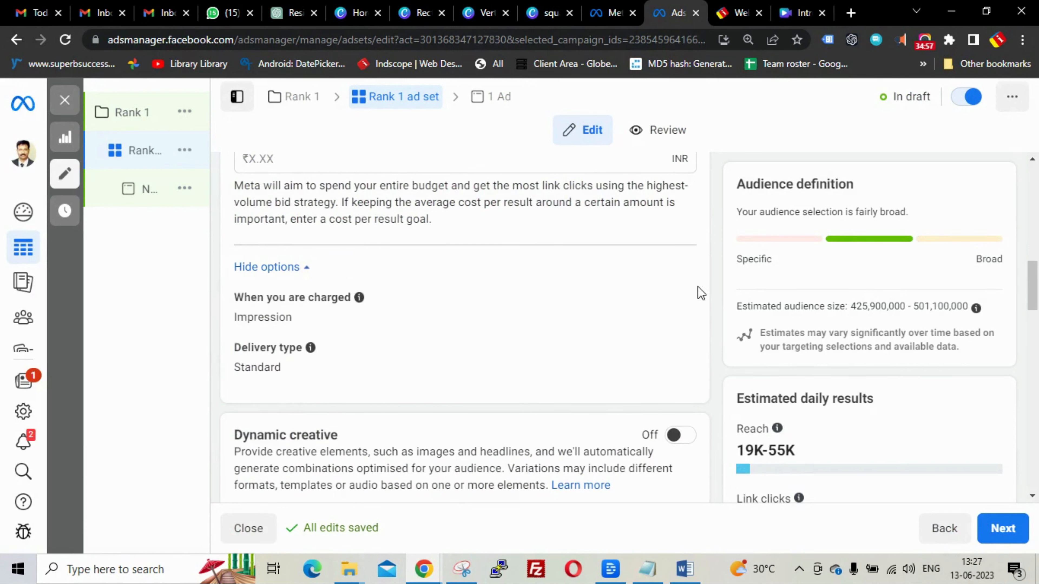
pyautogui.click(665, 303)
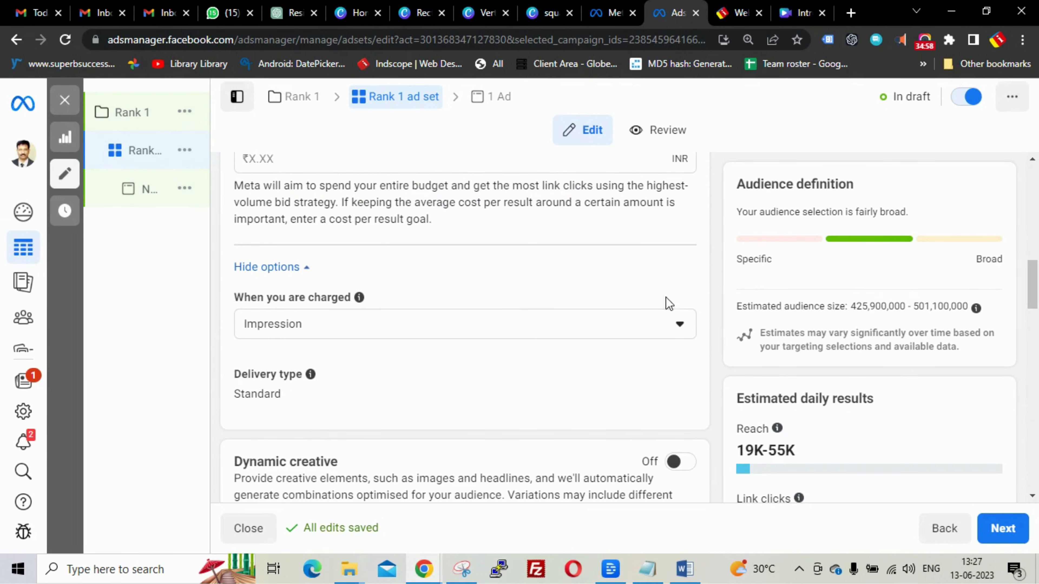
pyautogui.click(473, 327)
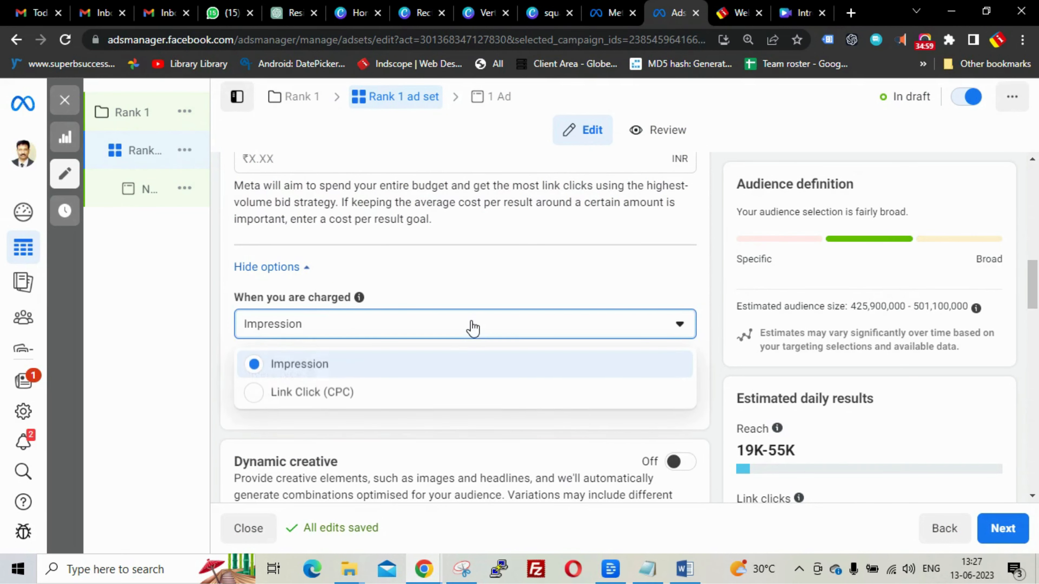
pyautogui.click(259, 395)
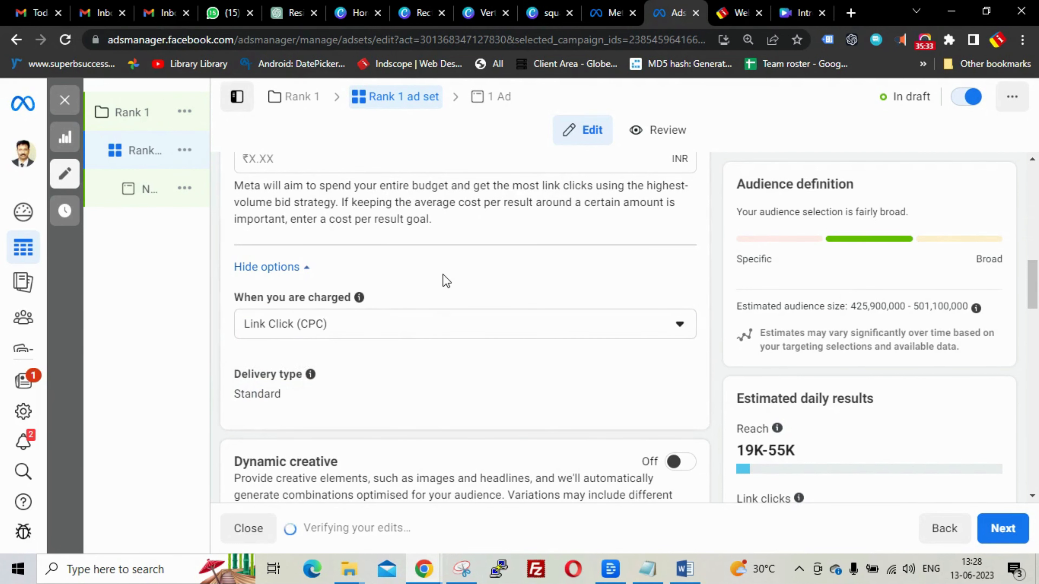
pyautogui.scroll(-4, 442, 277)
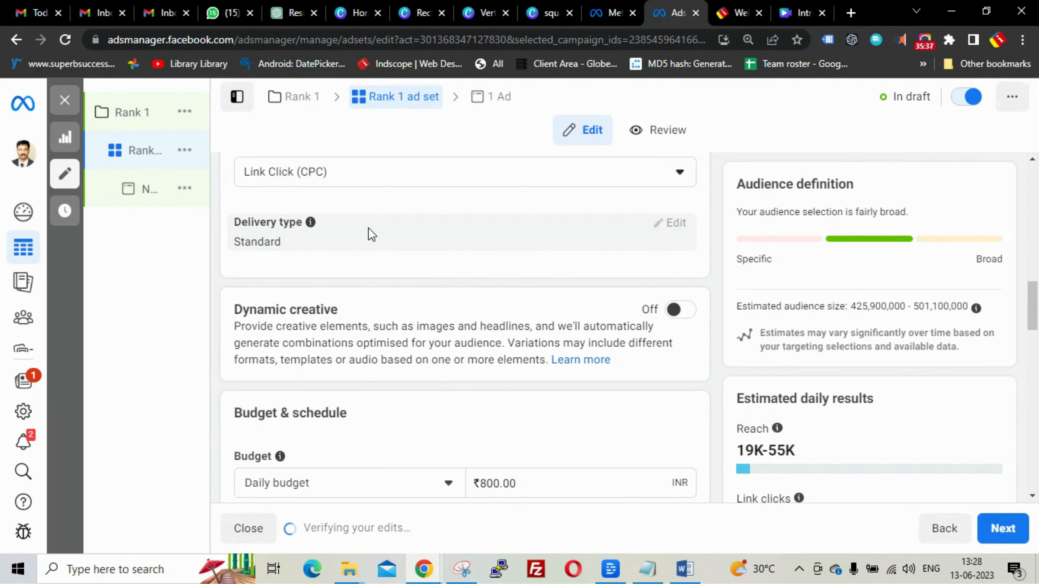
pyautogui.scroll(-2, 381, 241)
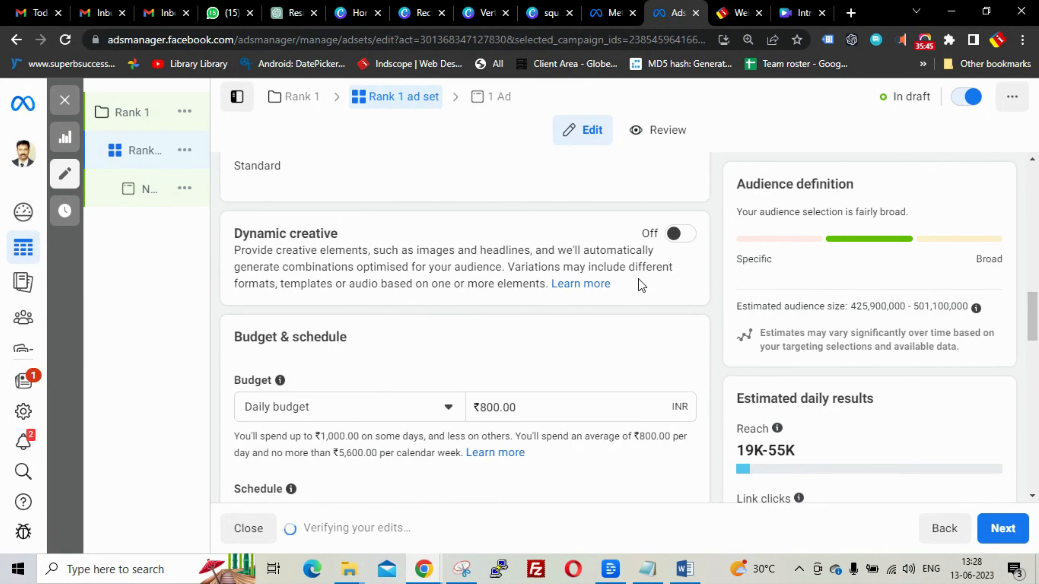
pyautogui.scroll(-3, 679, 266)
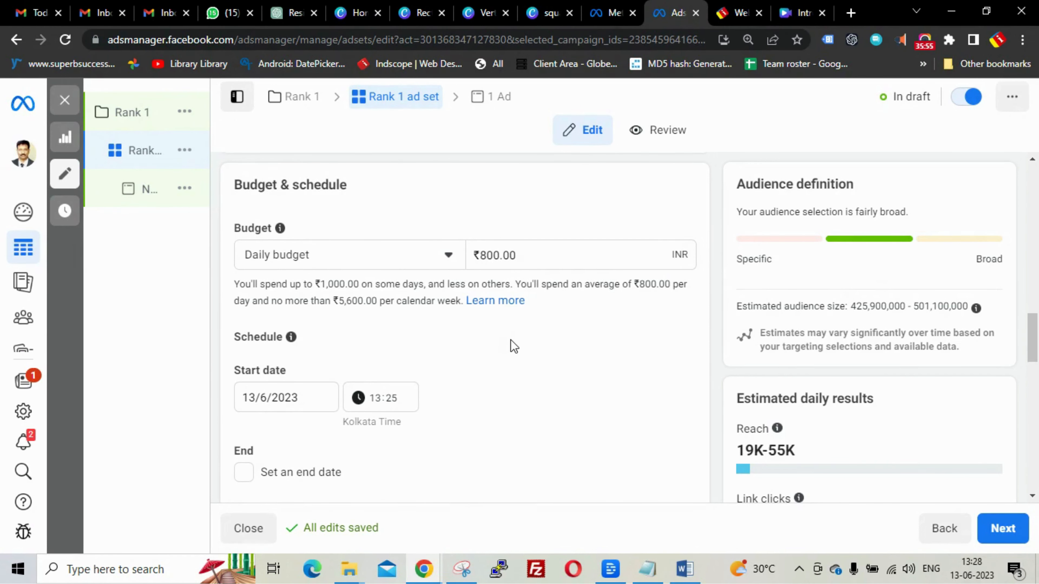
pyautogui.scroll(-3, 513, 346)
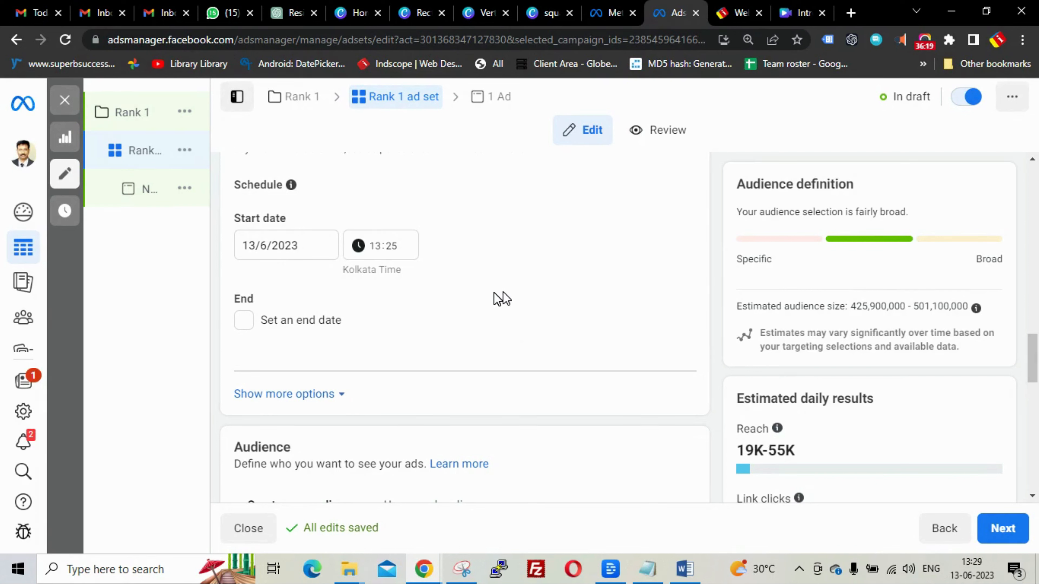
# - Set the audience age range to minimum 25 and maximum 57
pyautogui.scroll(-6, 502, 299)
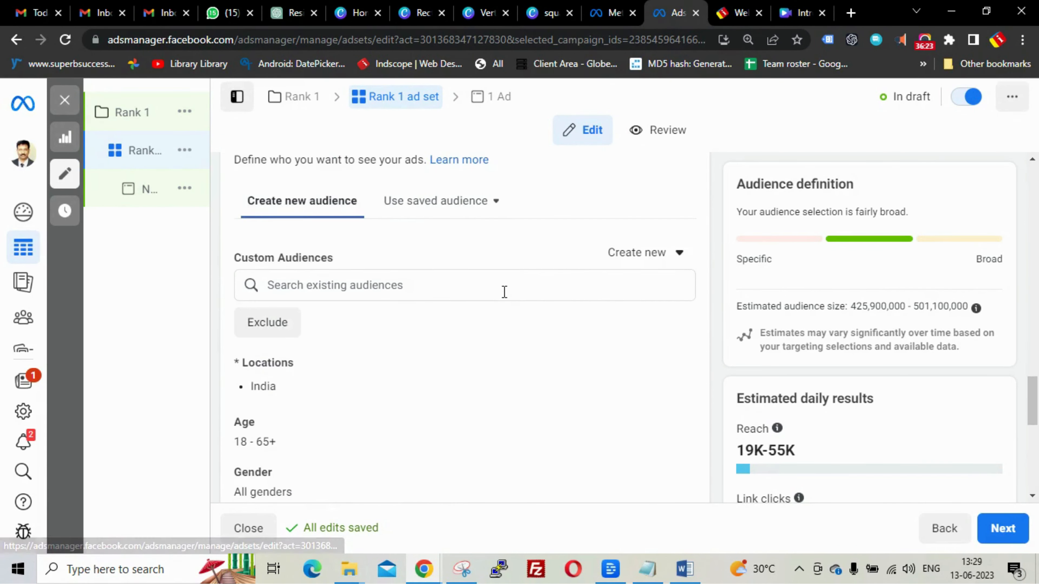
pyautogui.scroll(-2, 504, 299)
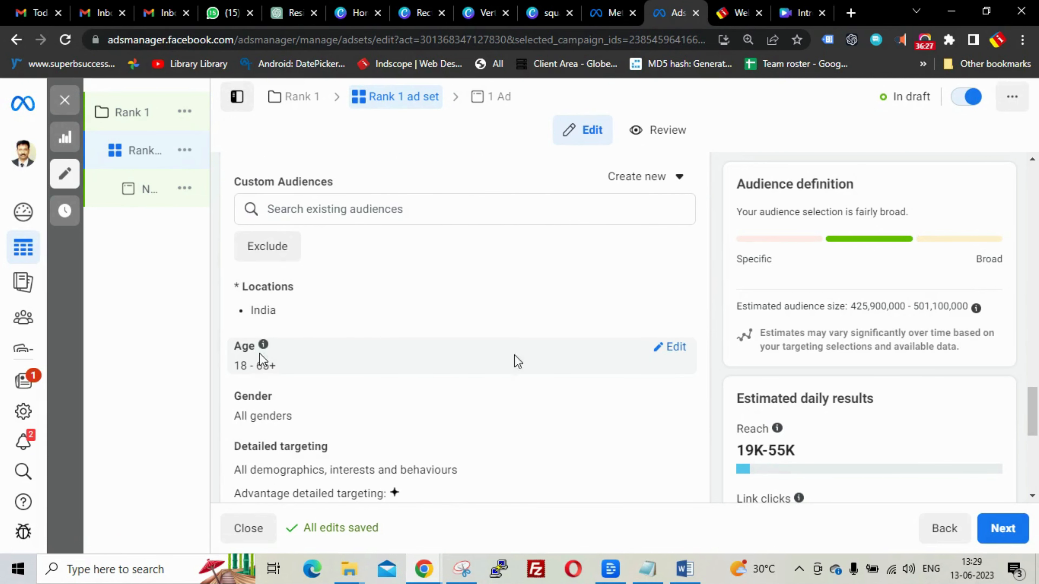
pyautogui.click(672, 350)
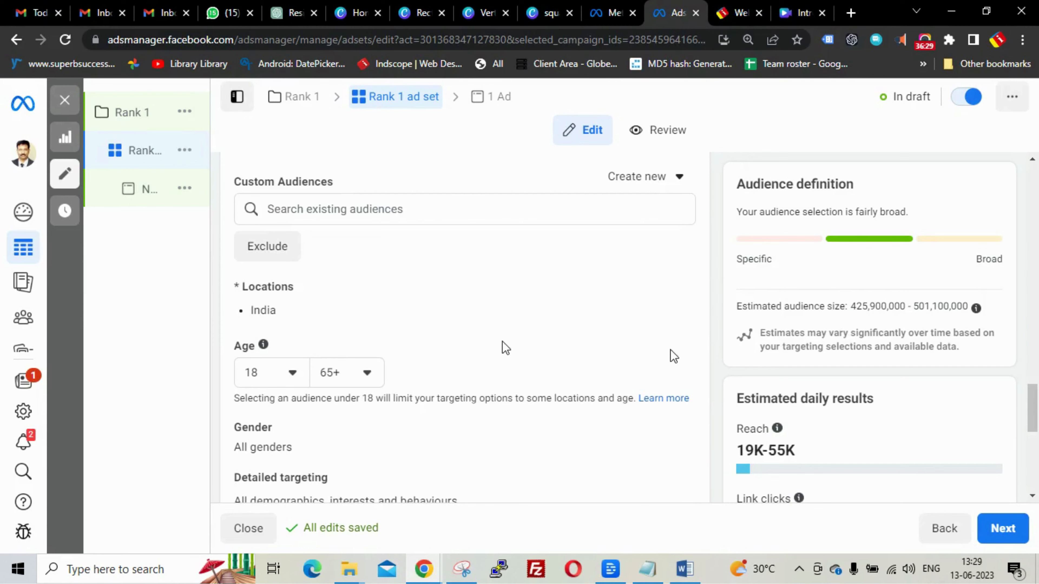
pyautogui.scroll(-4, 501, 348)
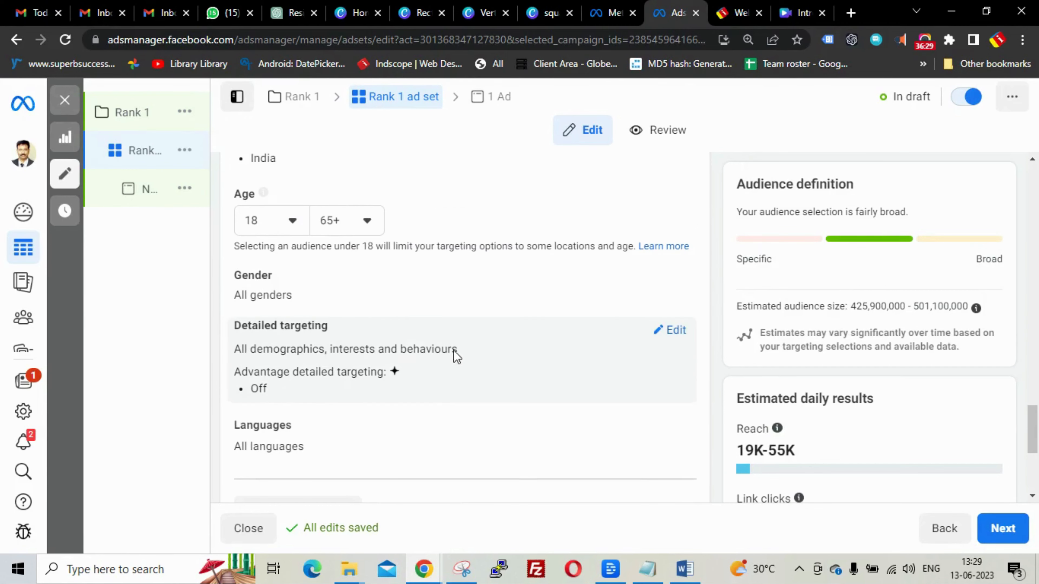
pyautogui.click(292, 223)
pyautogui.scroll(-4, 288, 327)
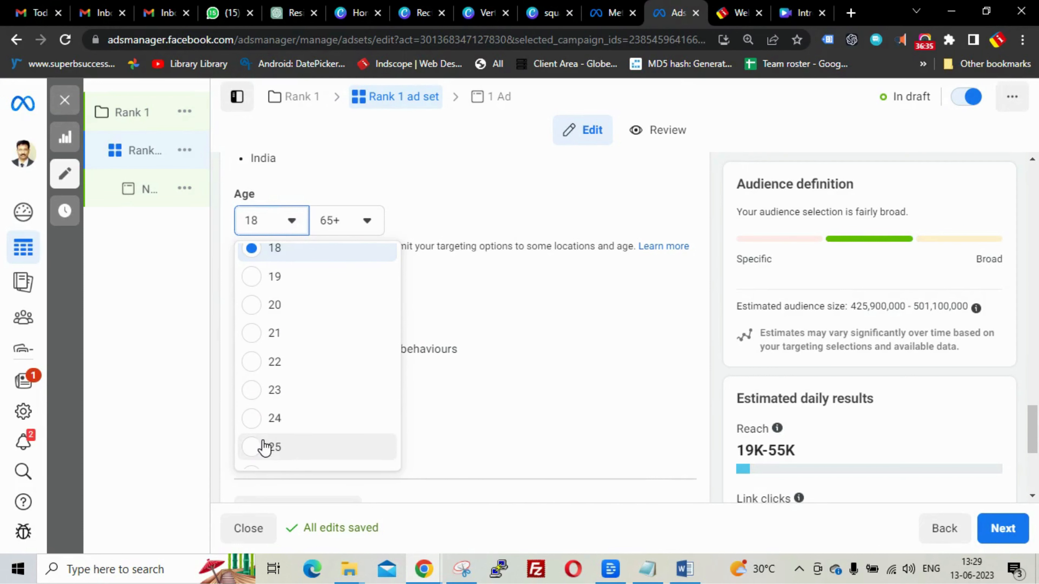
pyautogui.click(267, 444)
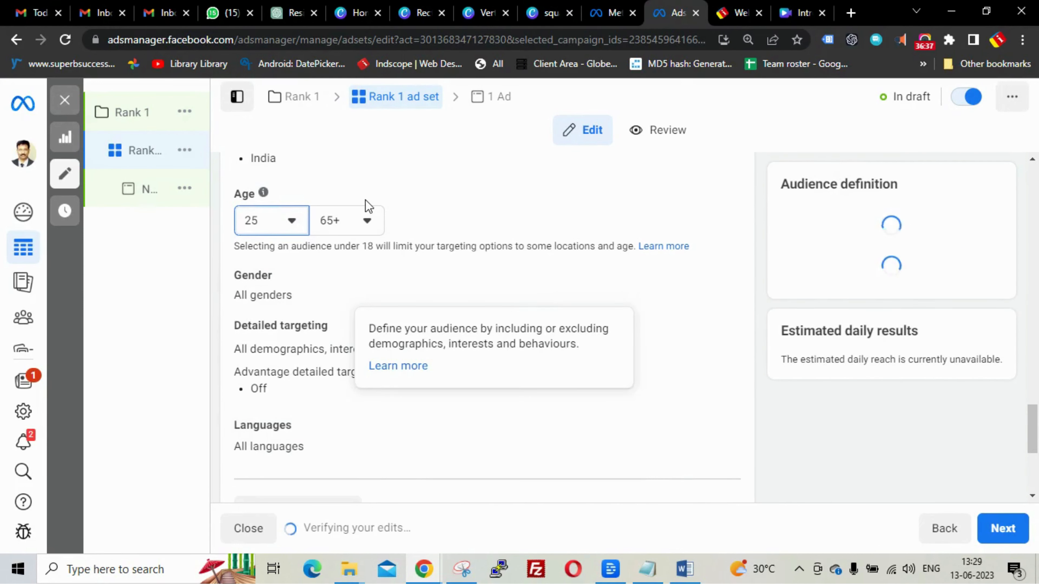
pyautogui.click(367, 221)
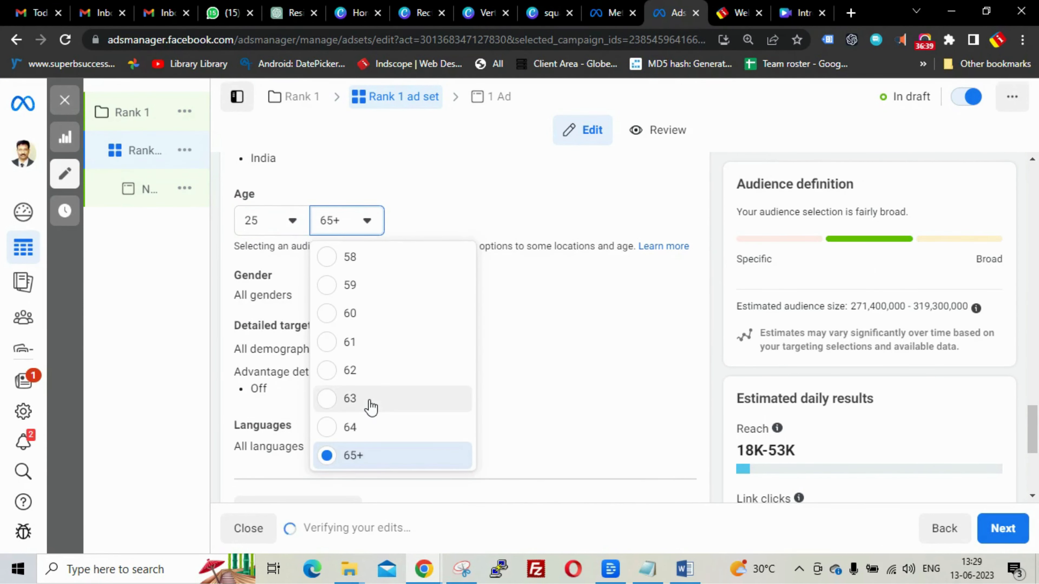
pyautogui.scroll(2, 370, 405)
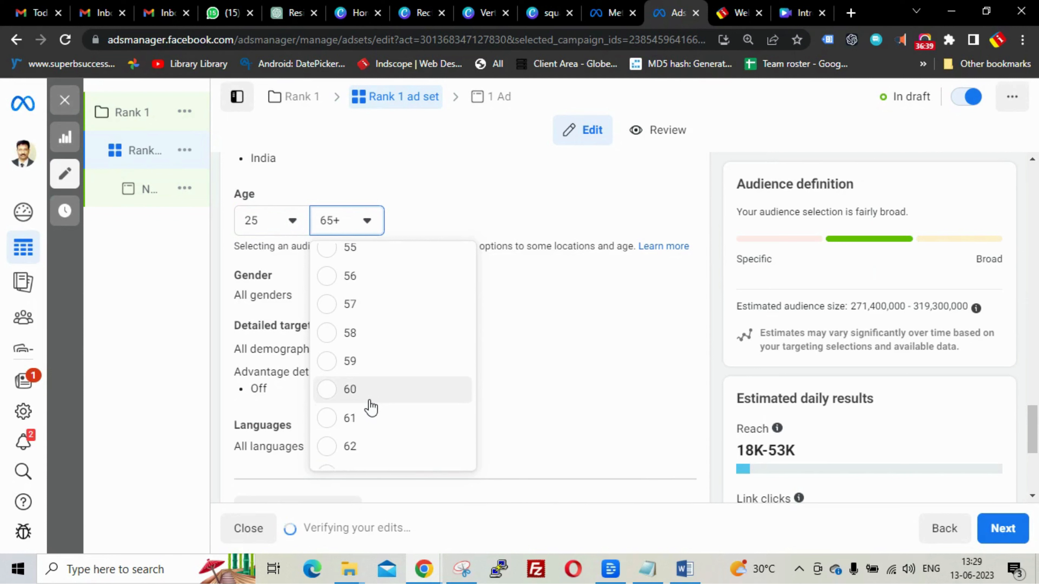
pyautogui.click(358, 254)
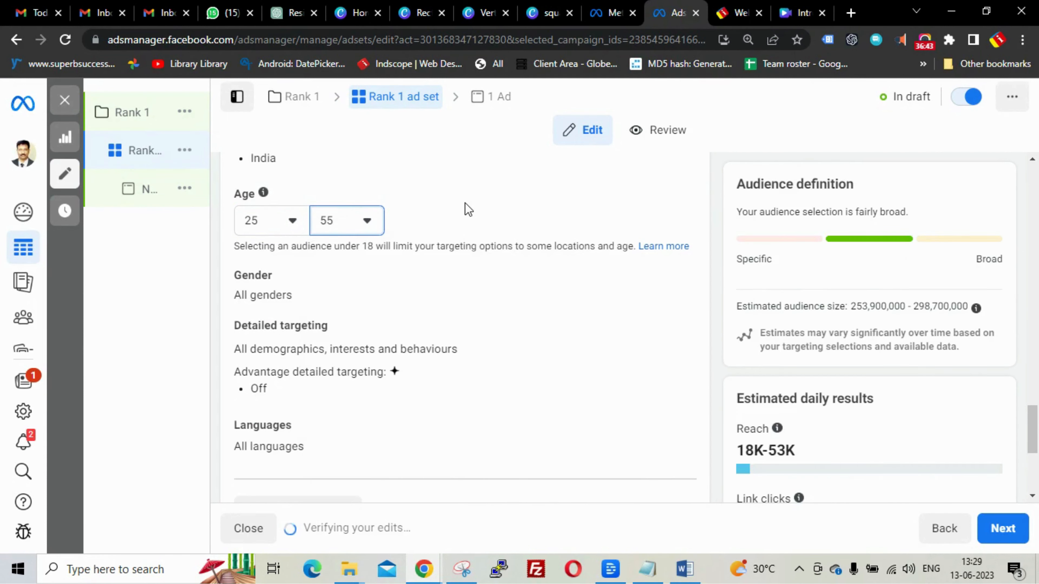
pyautogui.click(367, 221)
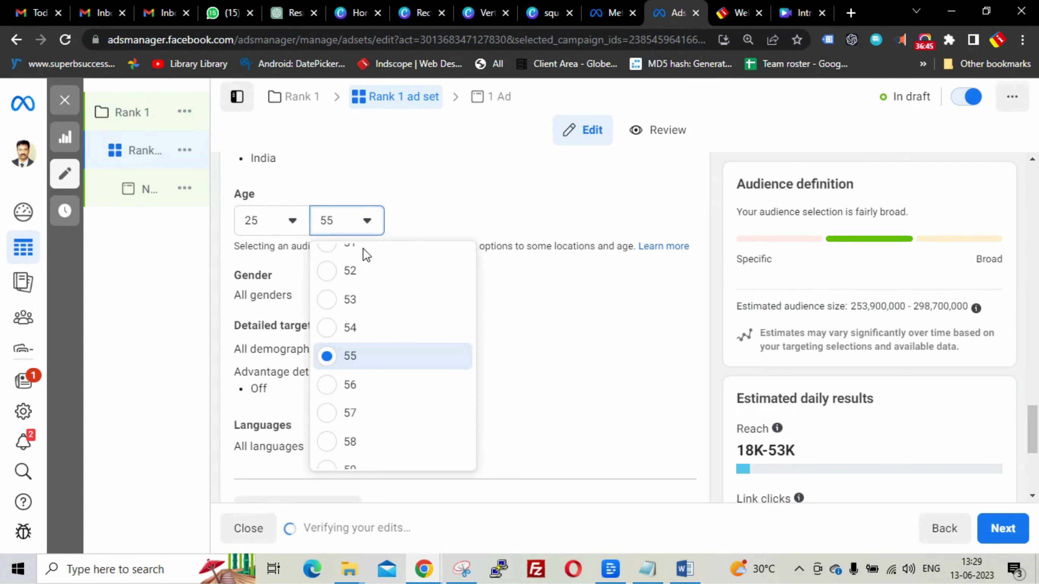
pyautogui.click(350, 413)
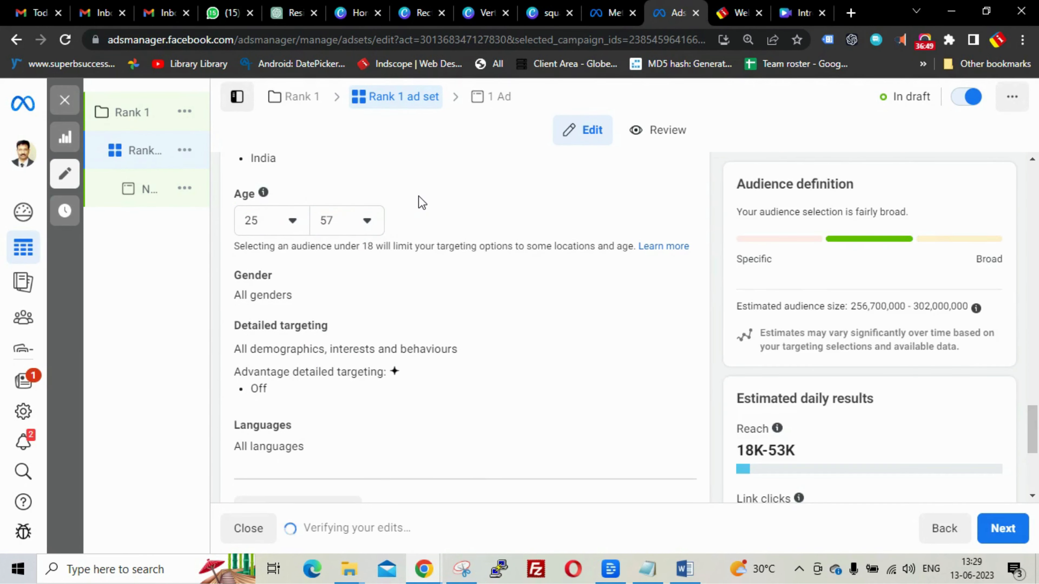
pyautogui.scroll(-2, 413, 285)
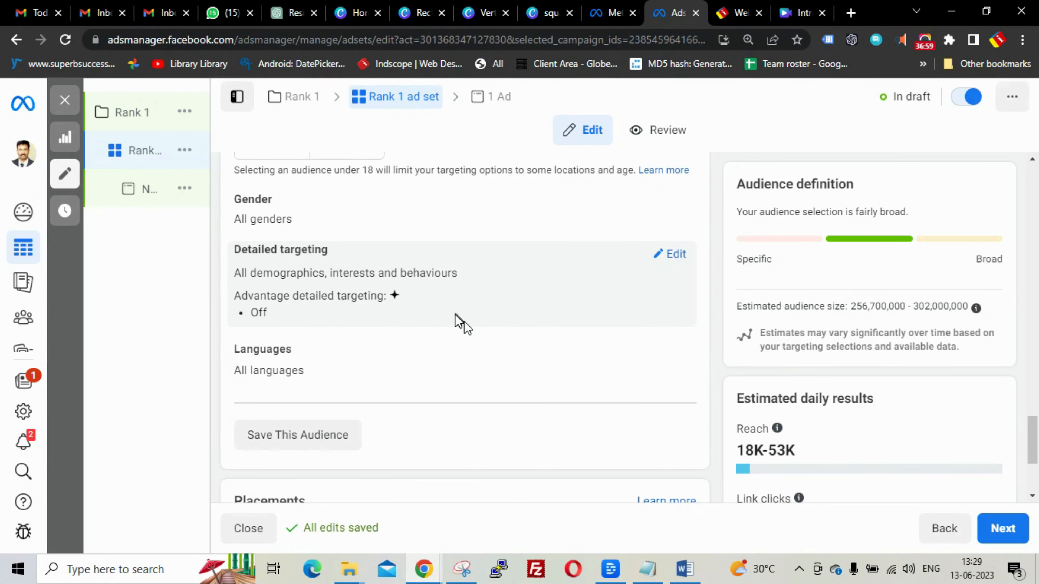
pyautogui.scroll(-5, 456, 320)
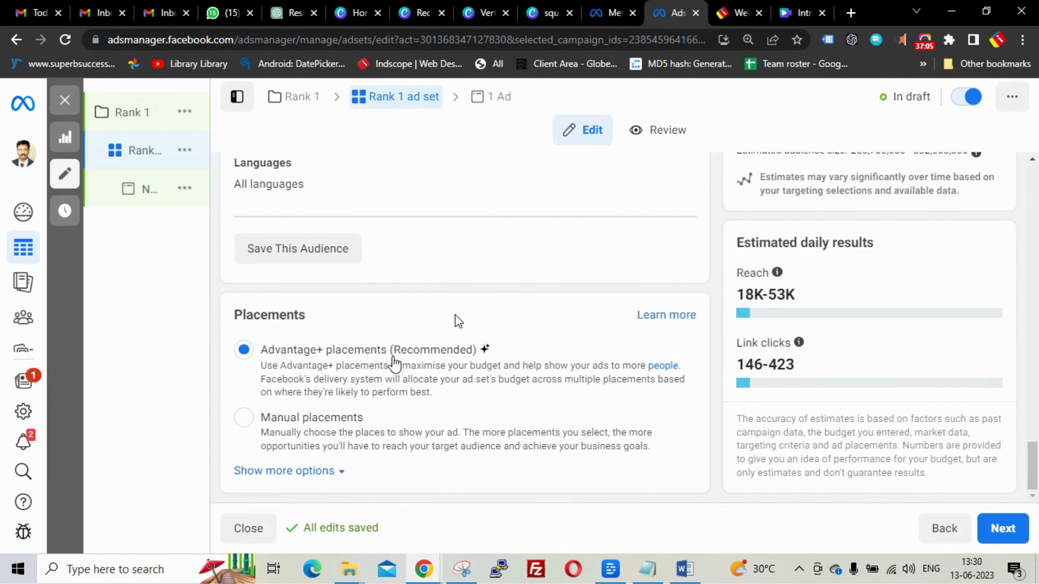
# - Select Manual placements and uncheck Messenger, keeping Facebook, Instagram and Audience Network
pyautogui.click(244, 417)
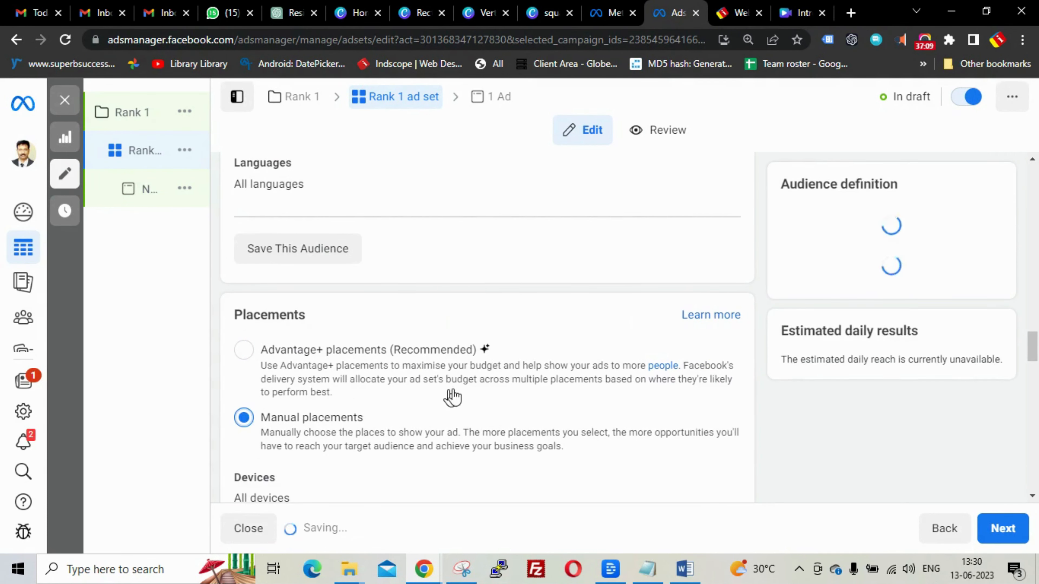
pyautogui.scroll(-3, 454, 399)
pyautogui.scroll(-2, 497, 377)
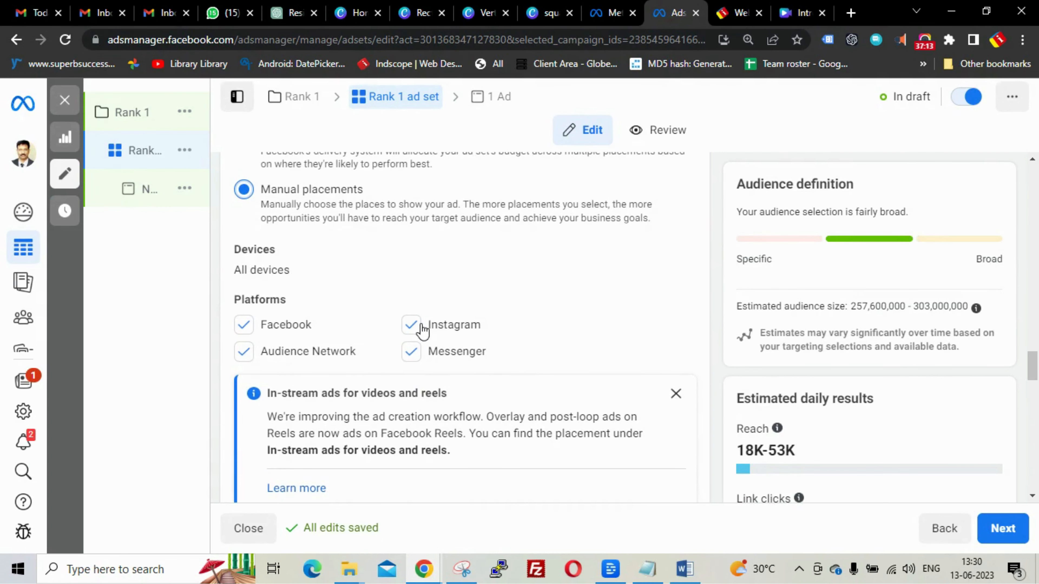
pyautogui.click(413, 353)
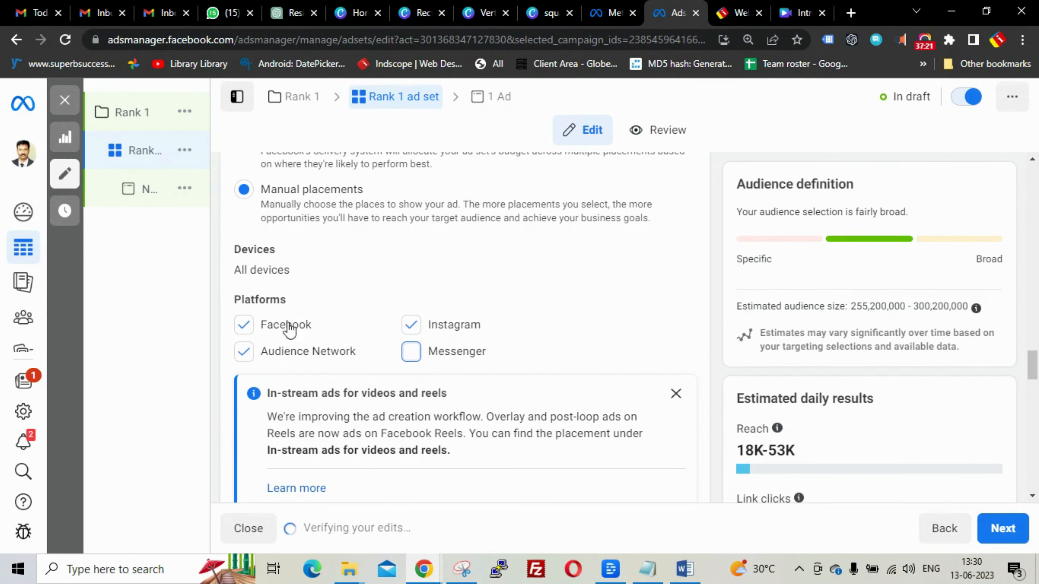
pyautogui.scroll(4, 564, 328)
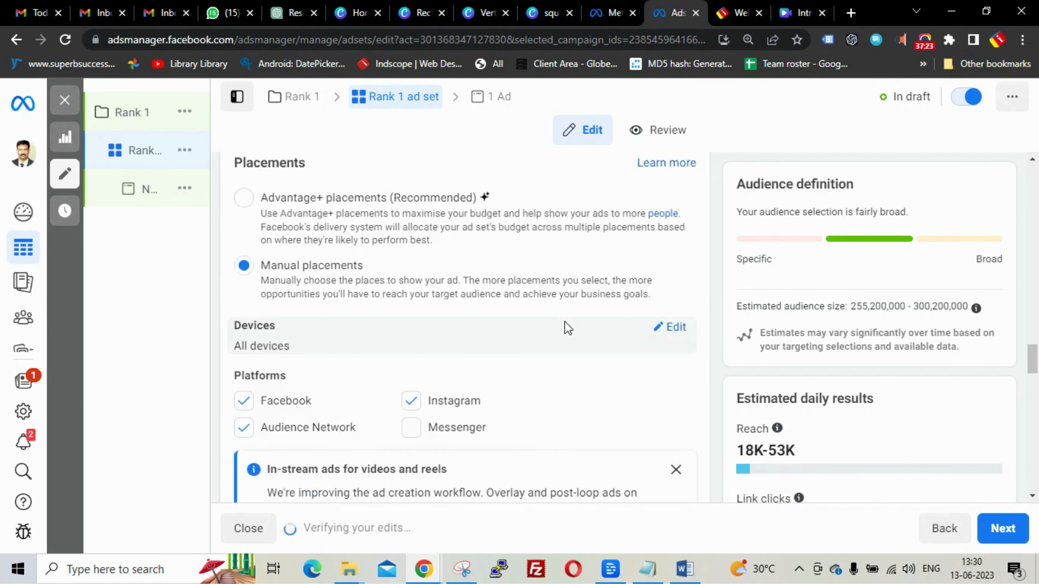
pyautogui.scroll(-3, 565, 329)
pyautogui.scroll(-1, 568, 335)
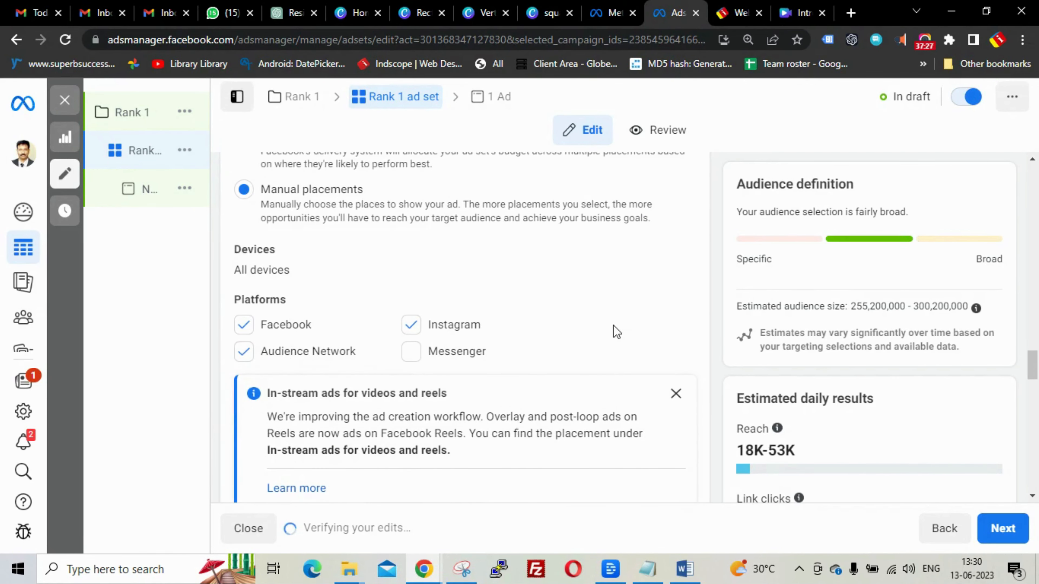
pyautogui.scroll(8, 613, 325)
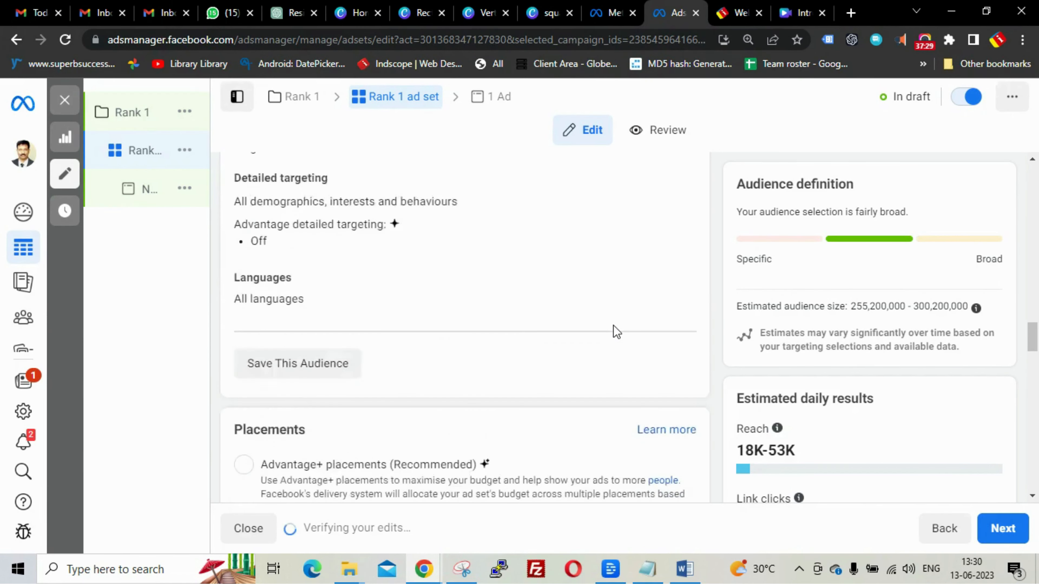
pyautogui.scroll(1, 613, 325)
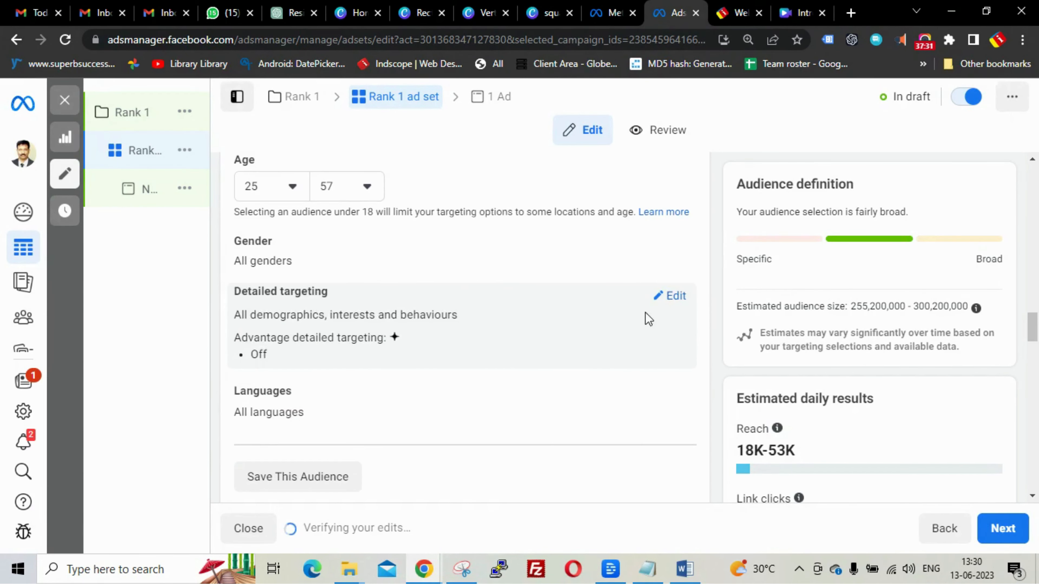
# - Open the Detailed targeting search and copy 'Digital marketing' from the ChatGPT conversation
pyautogui.click(675, 296)
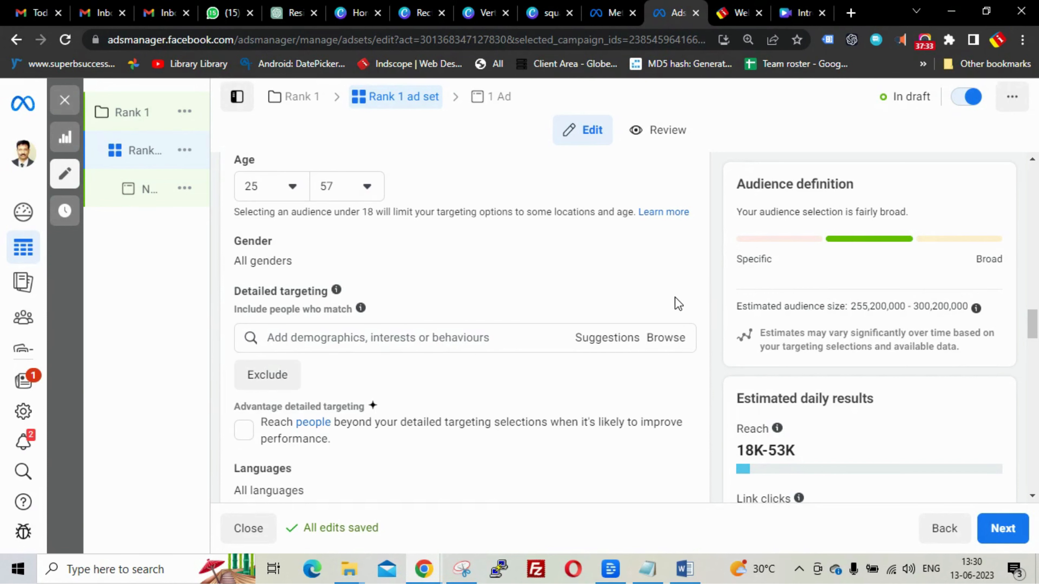
pyautogui.click(373, 338)
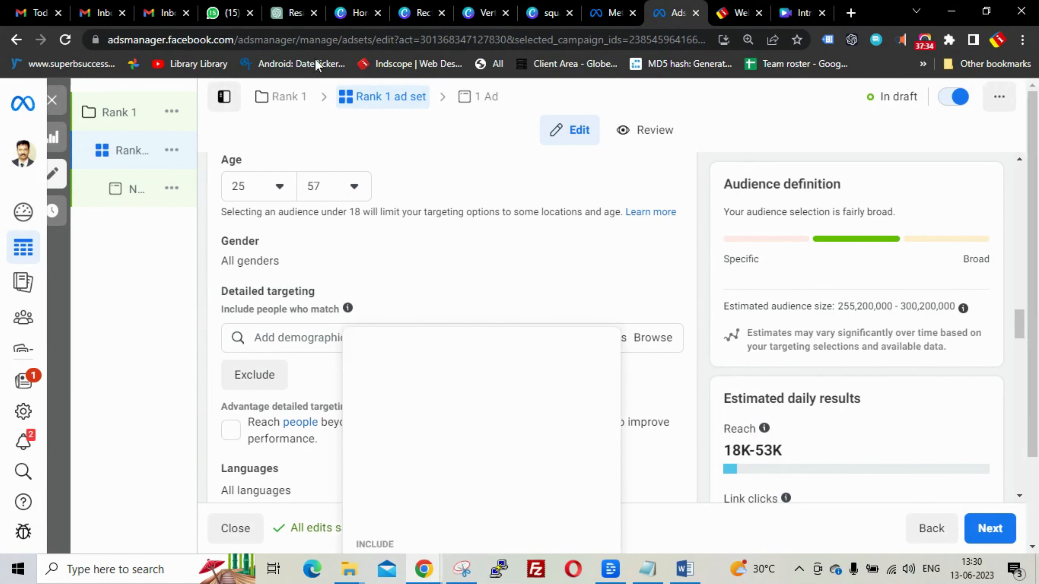
pyautogui.click(291, 13)
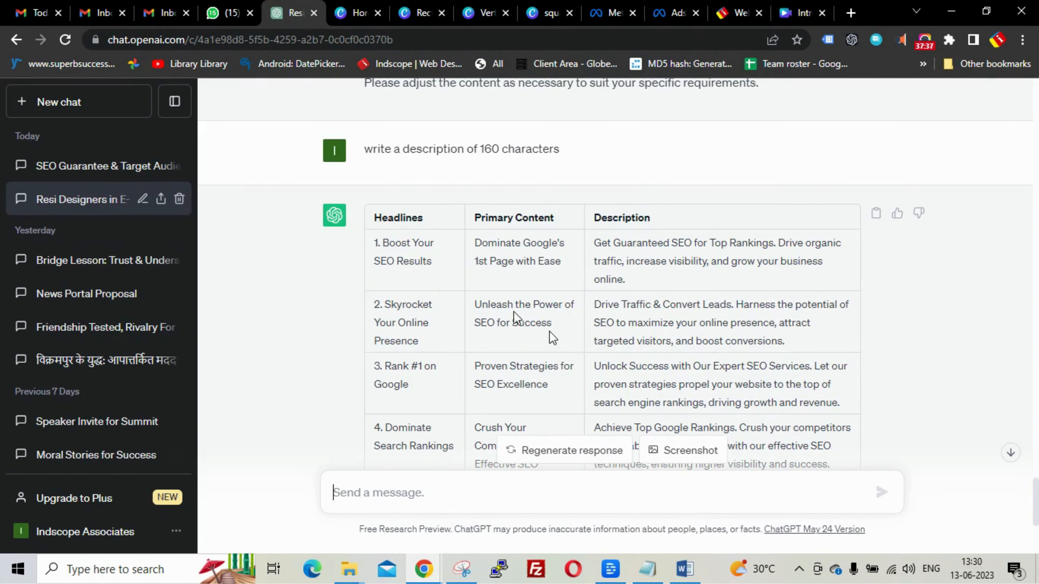
pyautogui.scroll(-5, 563, 327)
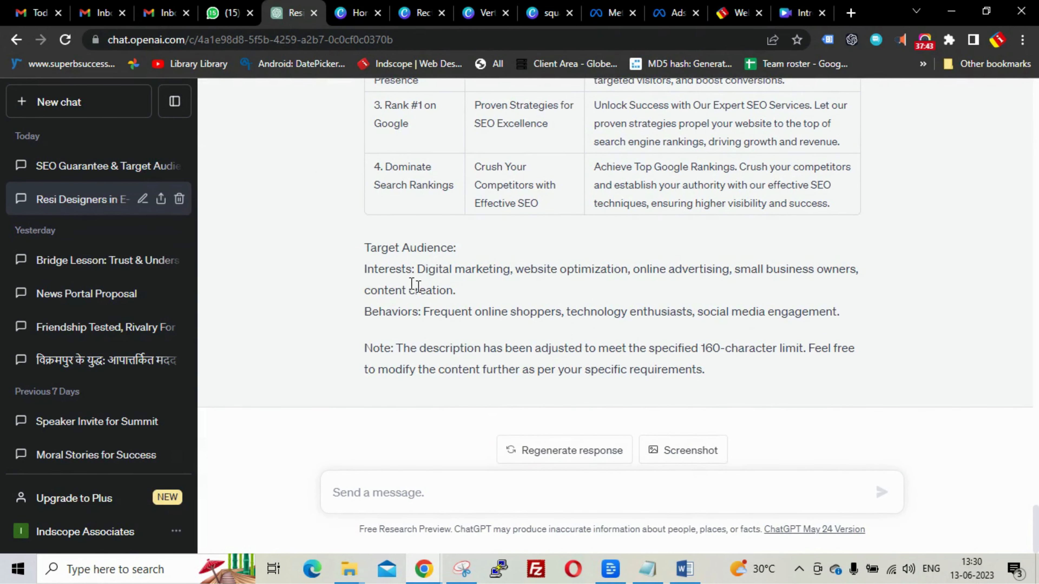
pyautogui.moveTo(416, 270); pyautogui.dragTo(508, 270)
pyautogui.hotkey('ctrl', 'c')
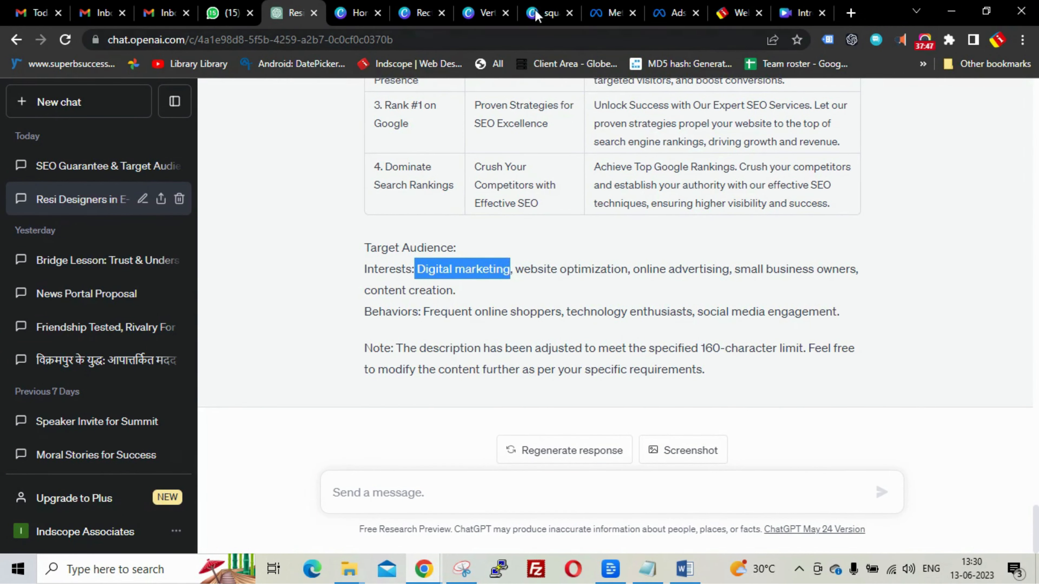
# - Paste 'Digital marketing' into Detailed targeting and add the Digital marketing (marketing) interest
pyautogui.click(660, 13)
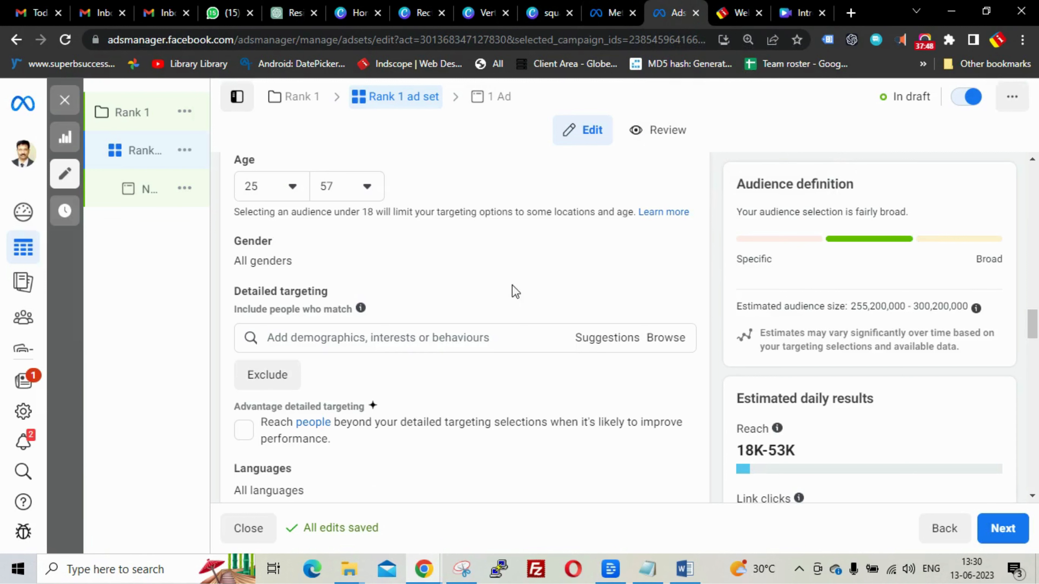
pyautogui.click(396, 337)
pyautogui.hotkey('ctrl', 'v')
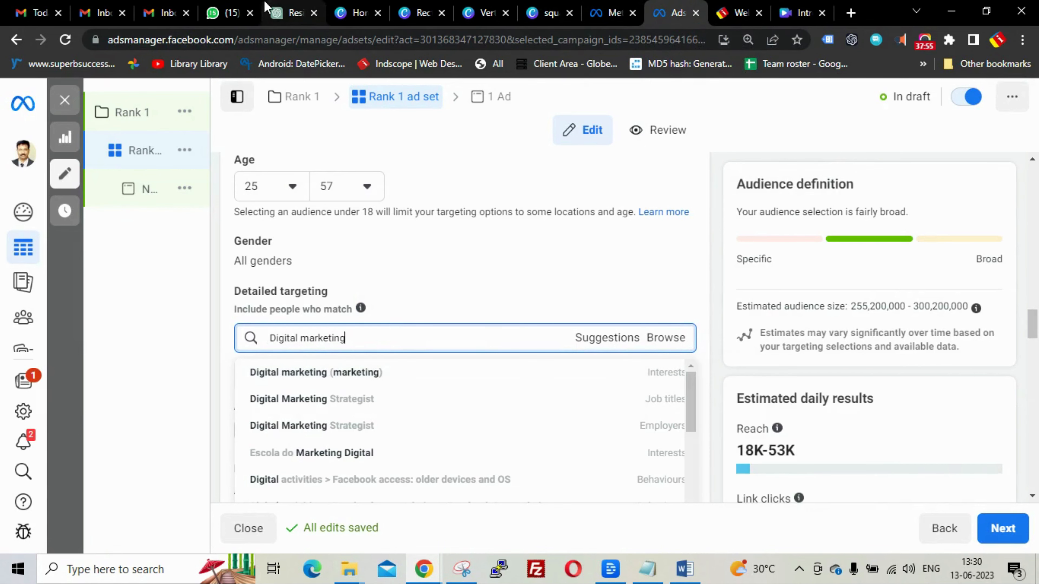
pyautogui.click(286, 15)
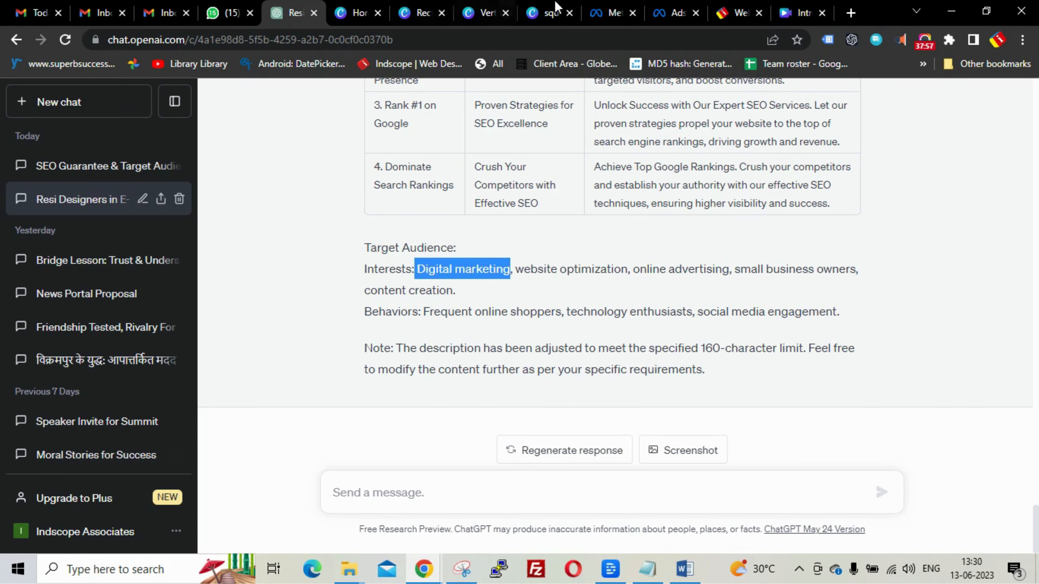
pyautogui.click(677, 14)
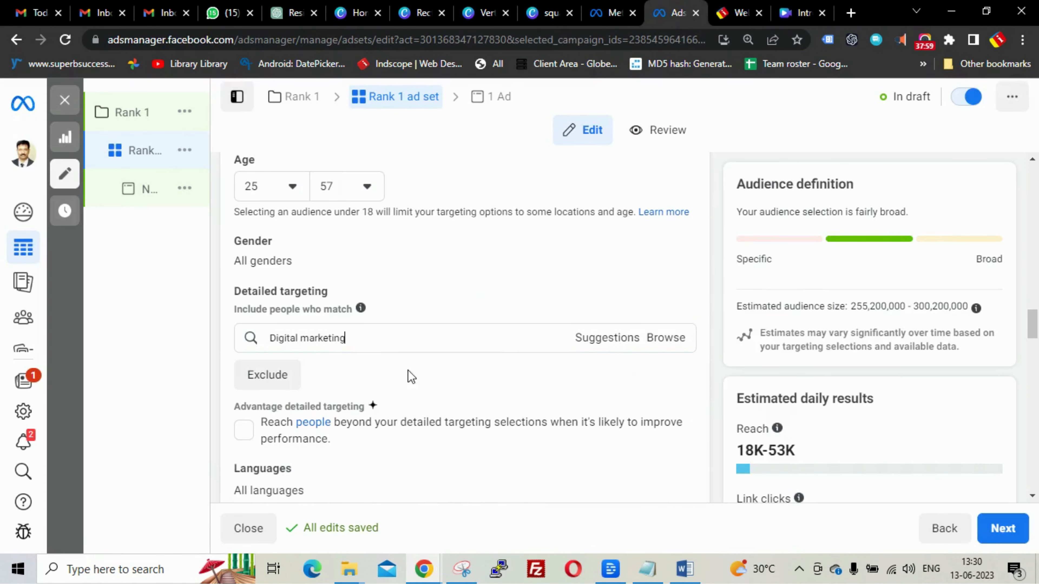
pyautogui.click(359, 339)
pyautogui.hotkey('ctrl', 'c')
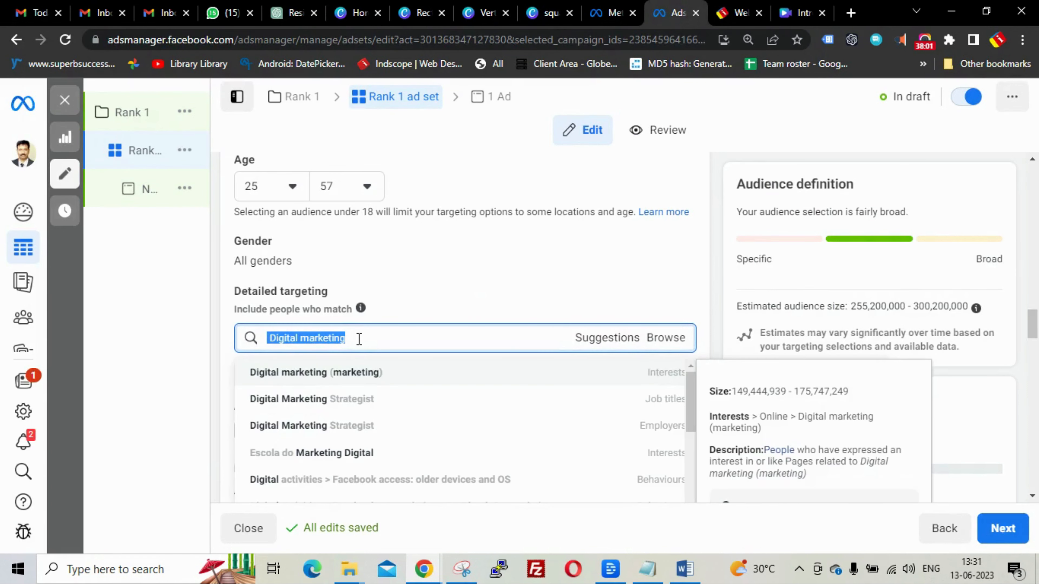
pyautogui.click(359, 339)
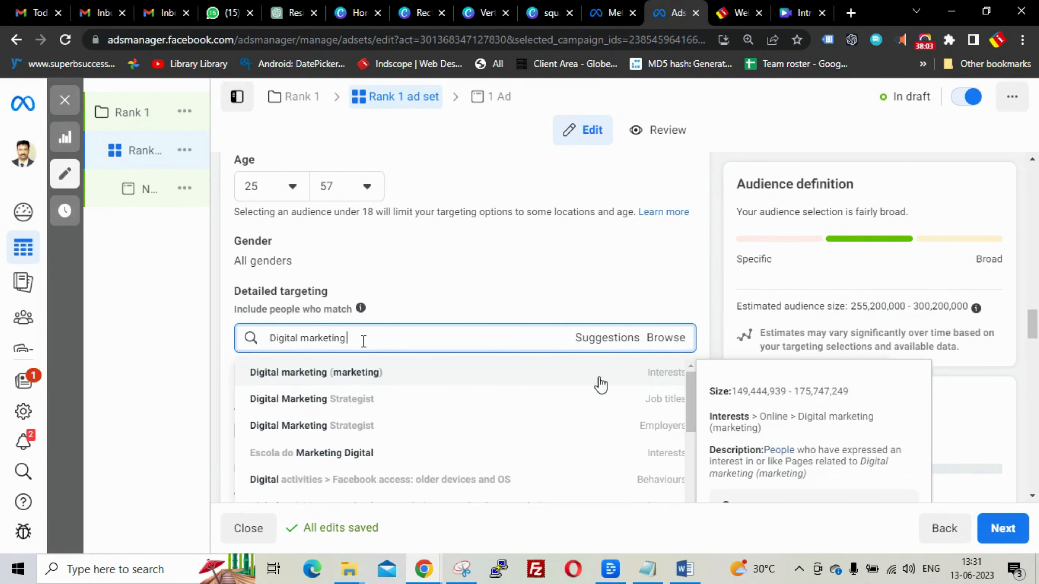
pyautogui.click(658, 381)
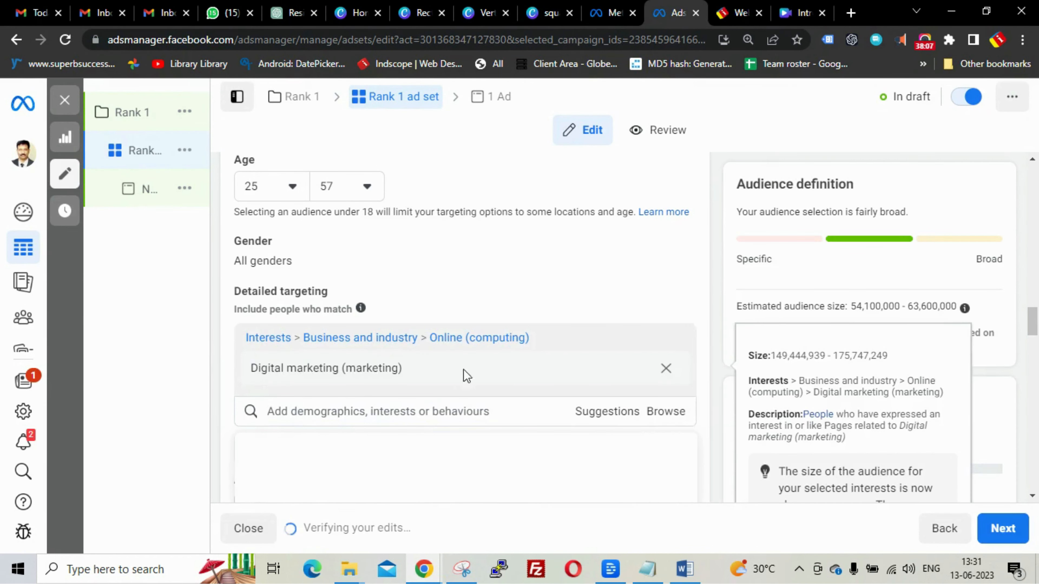
# - Search 'Digital marketing' again in Detailed targeting and browse the suggested interests
pyautogui.click(384, 408)
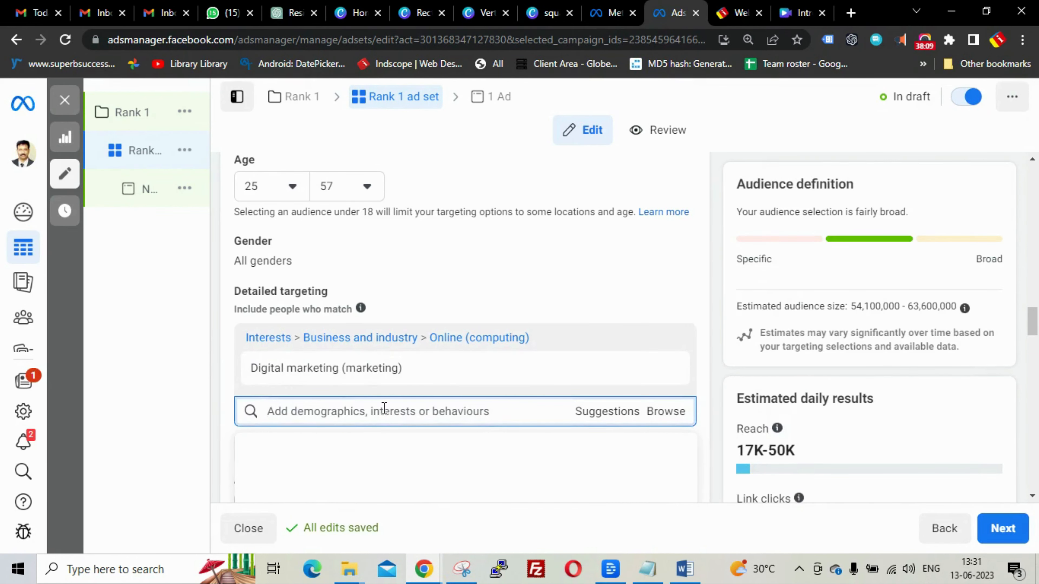
pyautogui.hotkey('ctrl', 'v')
pyautogui.scroll(-1, 414, 394)
pyautogui.scroll(-3, 414, 393)
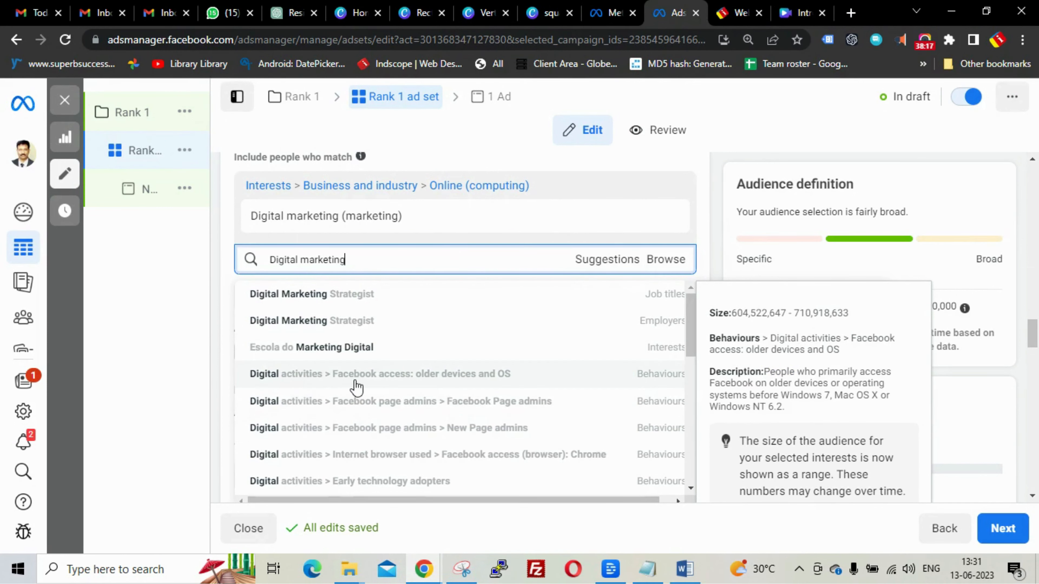
pyautogui.scroll(-2, 477, 386)
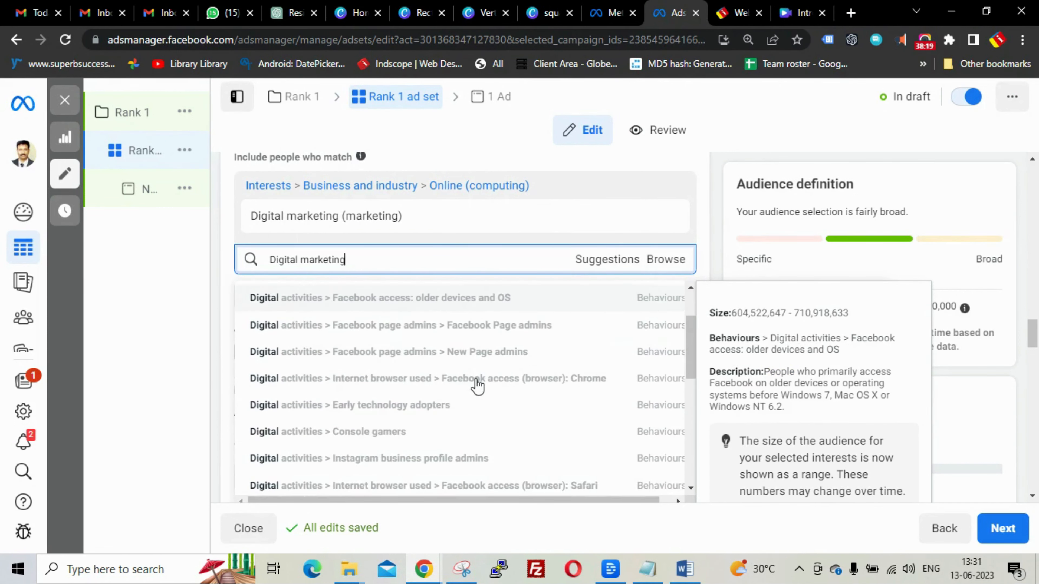
pyautogui.scroll(-8, 477, 386)
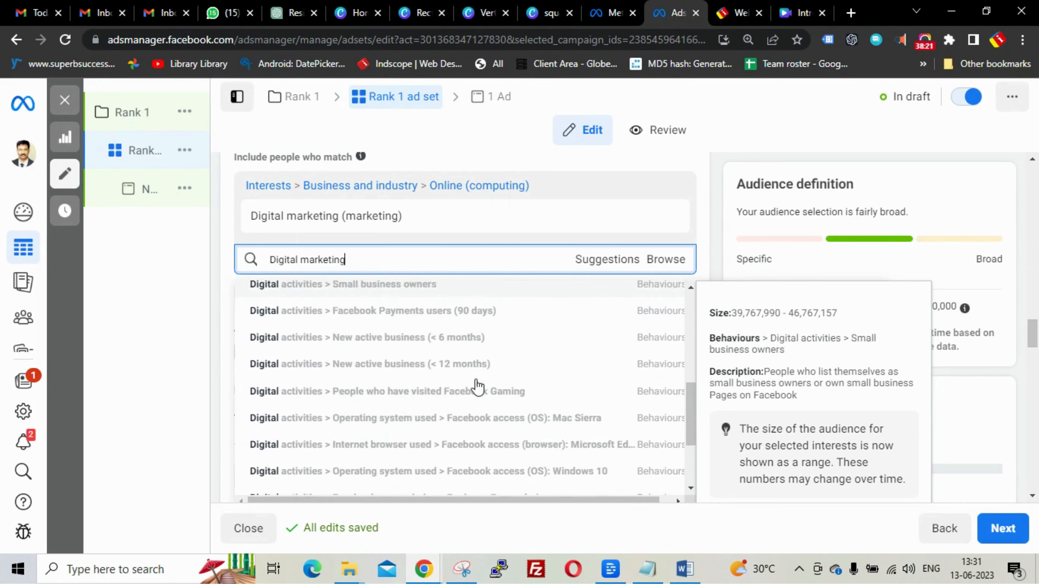
pyautogui.scroll(-3, 477, 385)
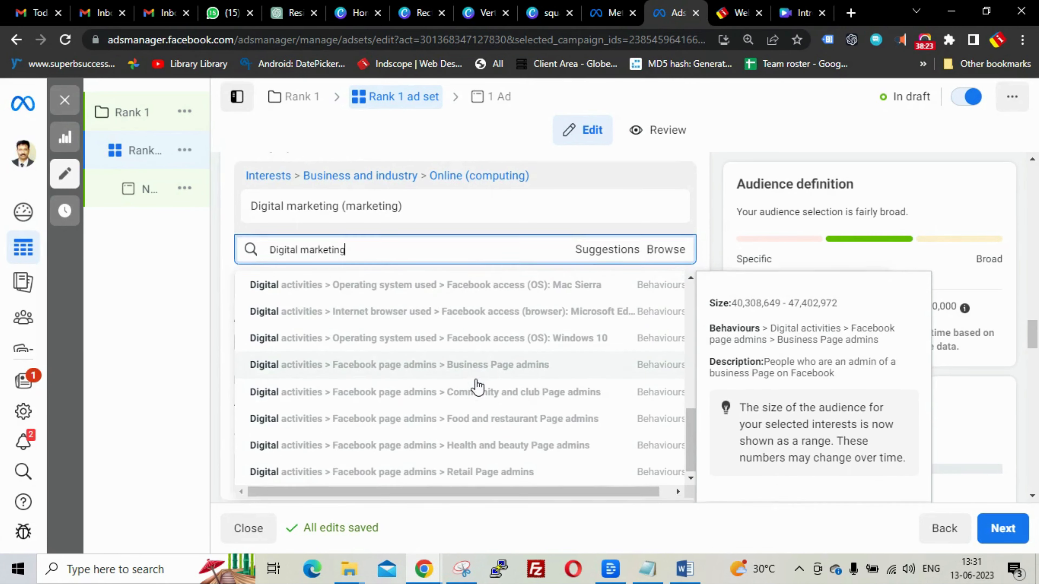
pyautogui.scroll(5, 475, 385)
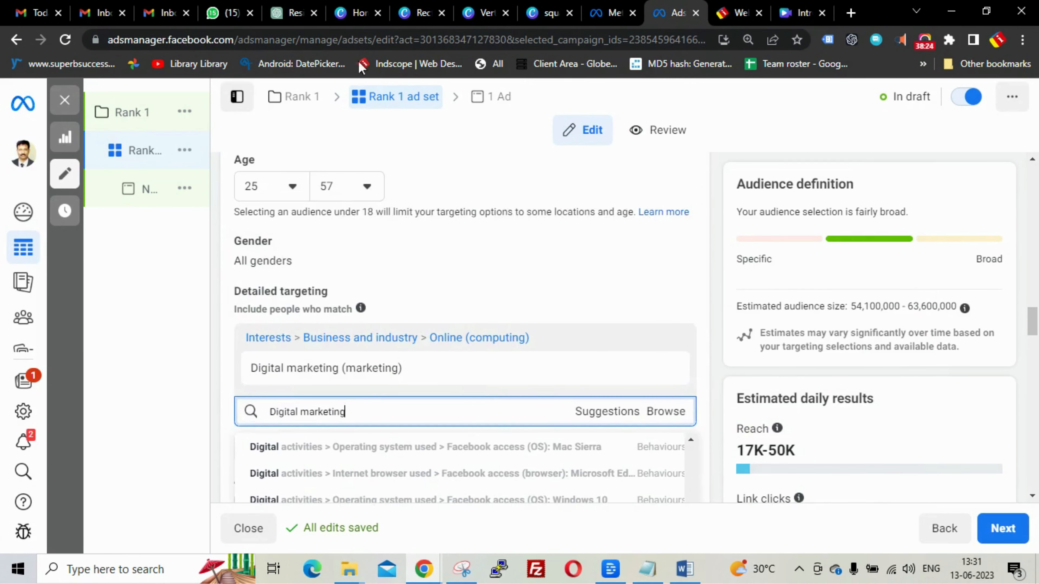
# - Copy 'website optimization' from ChatGPT and replace the targeting search text with it
pyautogui.click(288, 12)
pyautogui.moveTo(517, 270); pyautogui.dragTo(628, 271)
pyautogui.hotkey('ctrl', 'c')
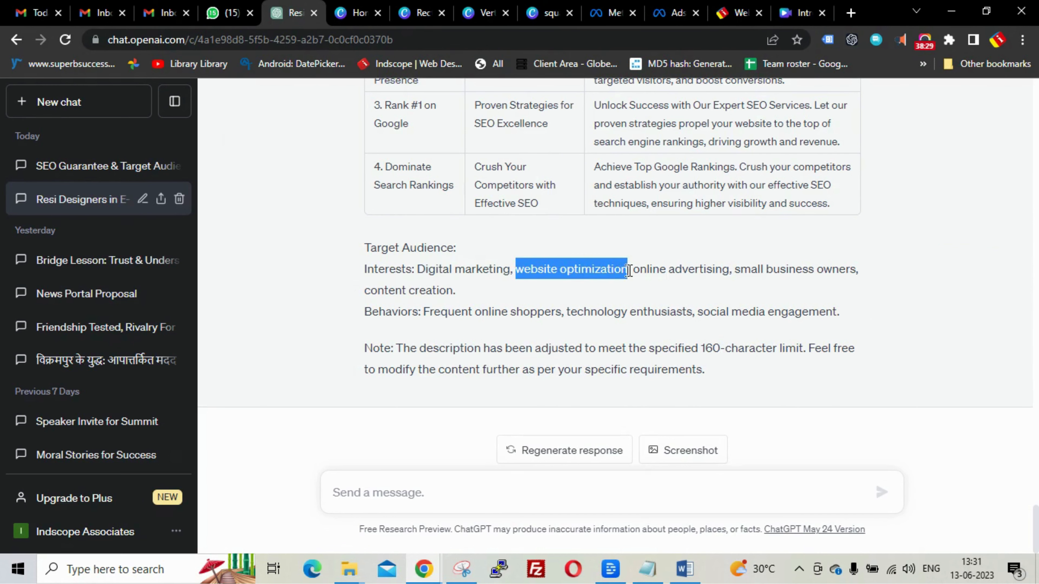
pyautogui.click(666, 13)
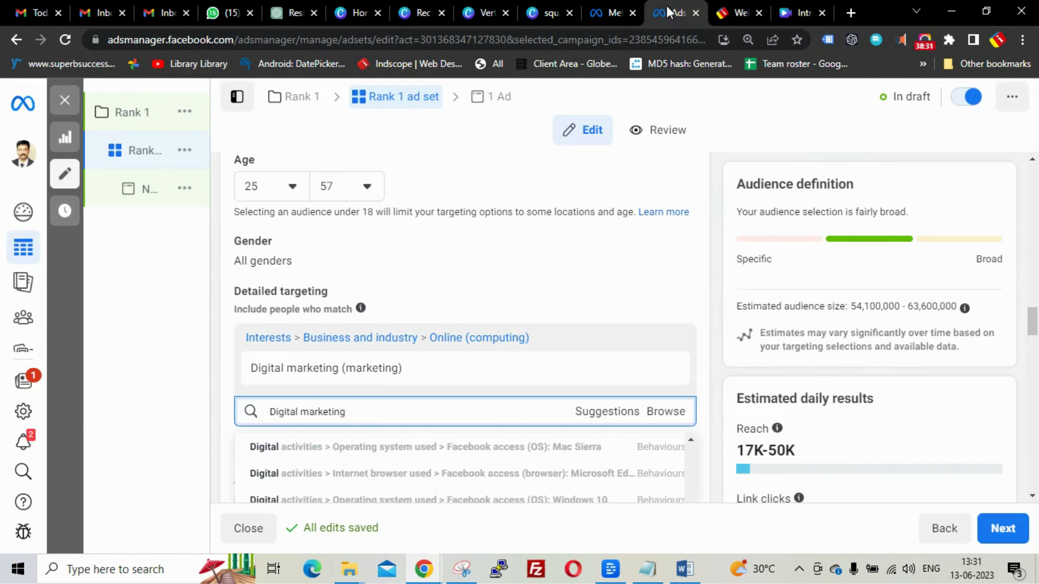
pyautogui.click(514, 378)
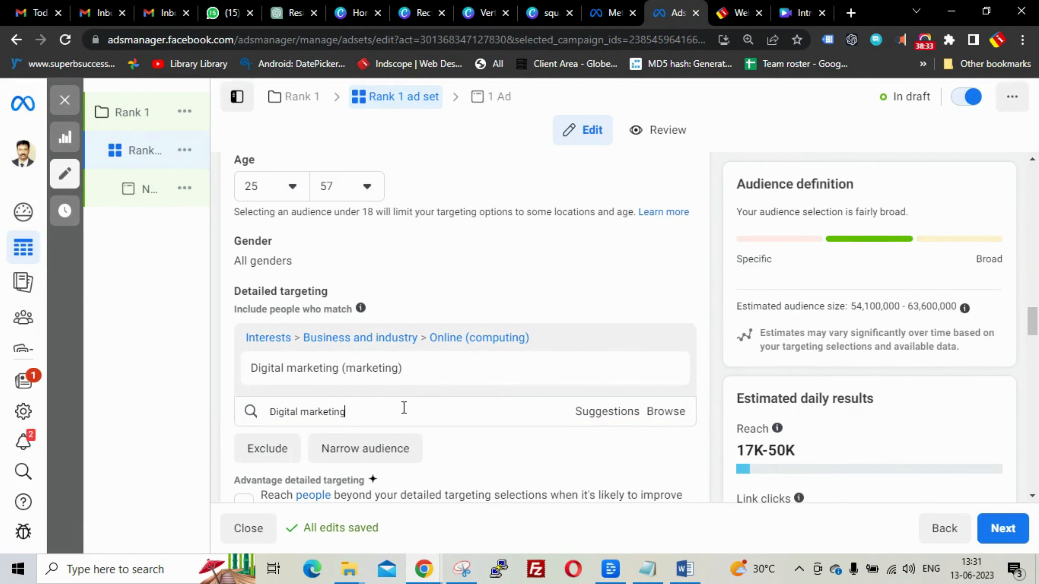
pyautogui.click(390, 417)
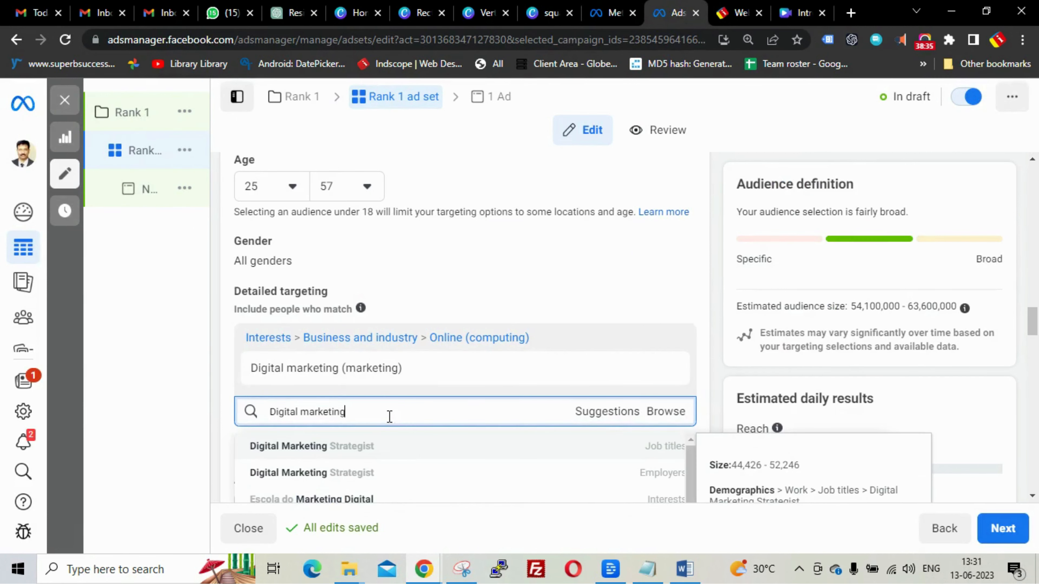
pyautogui.moveTo(389, 417); pyautogui.dragTo(273, 415)
pyautogui.hotkey('ctrl', 'v')
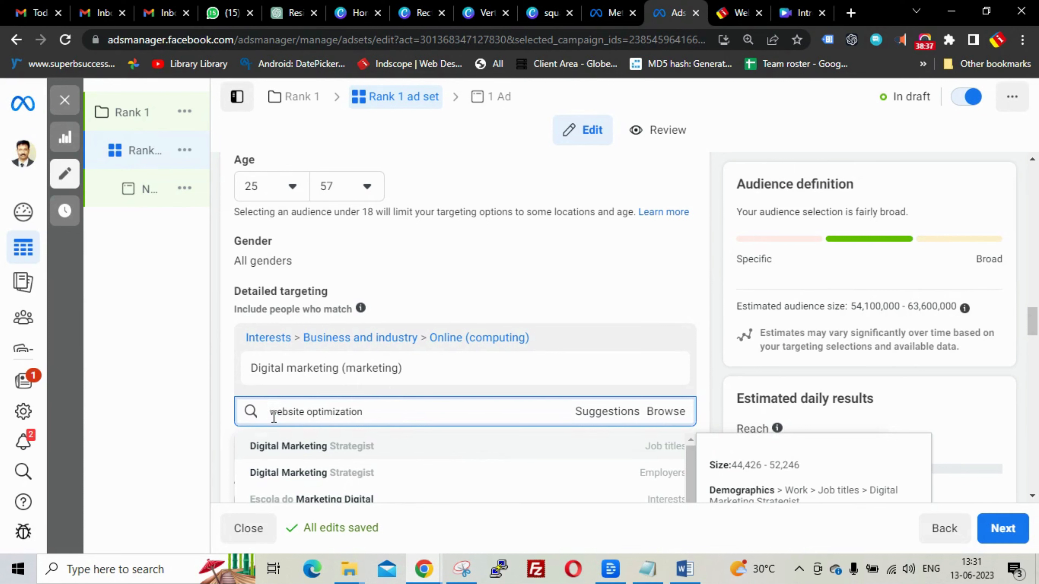
# - Add The Conversation (website) from the suggestions as a second interest
pyautogui.scroll(-2, 576, 323)
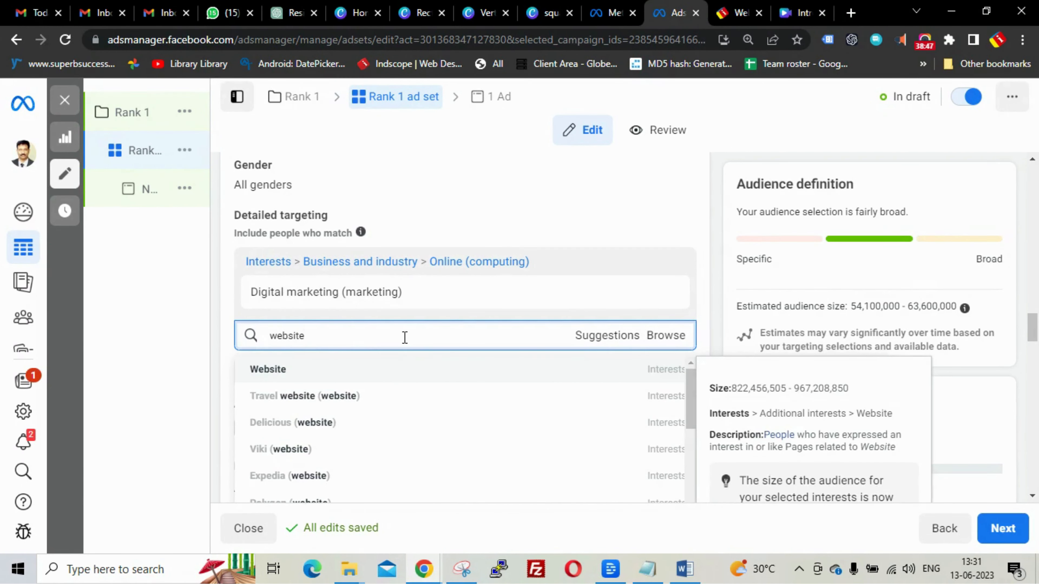
pyautogui.scroll(-6, 434, 381)
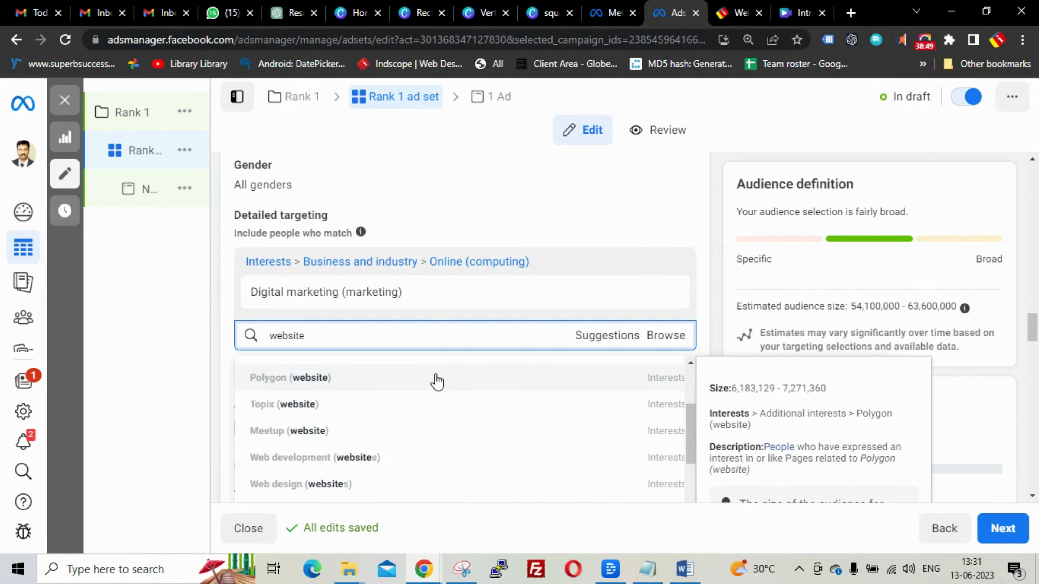
pyautogui.scroll(-4, 436, 382)
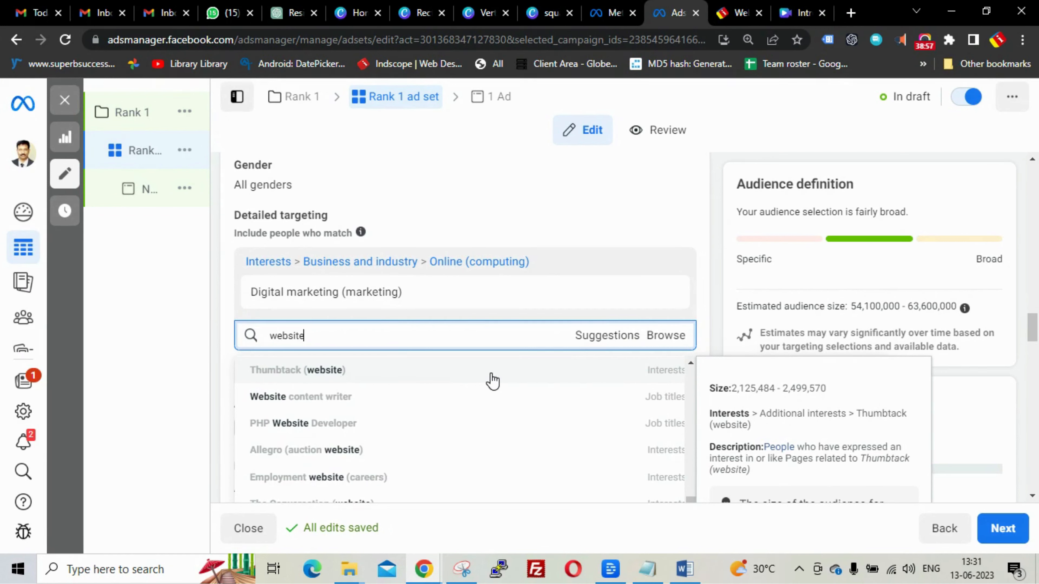
pyautogui.scroll(-2, 464, 436)
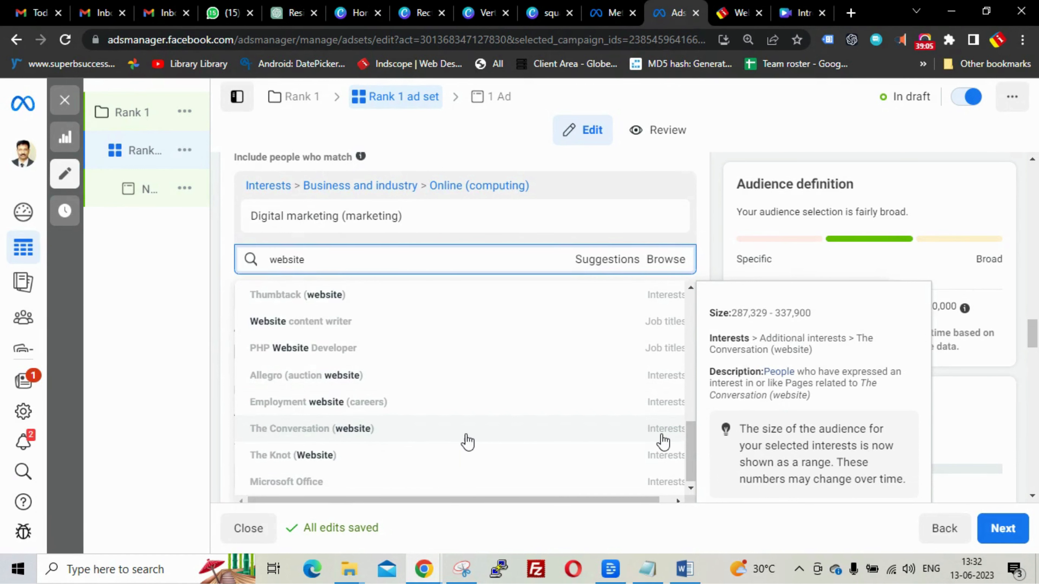
pyautogui.click(376, 430)
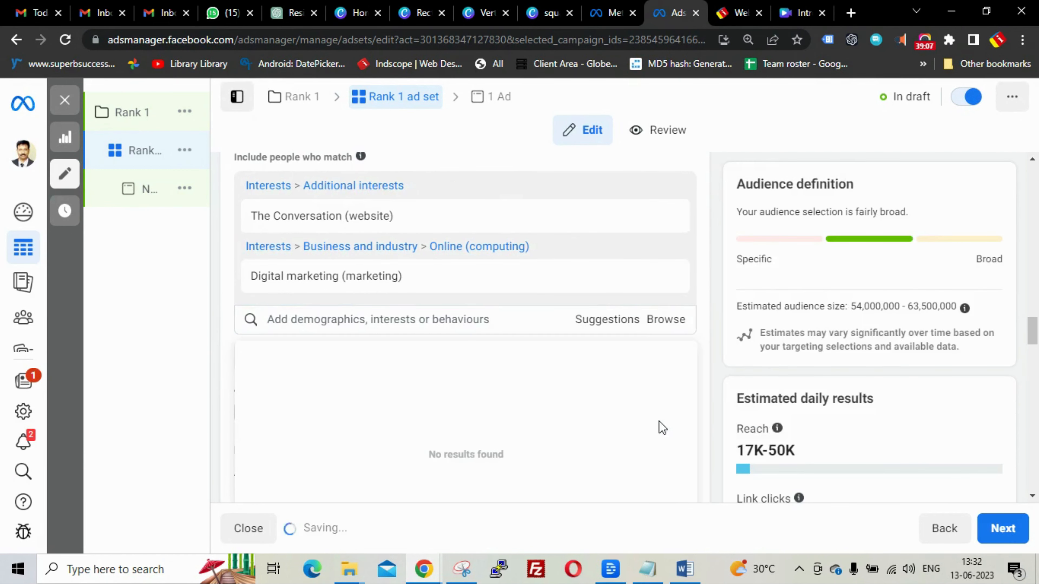
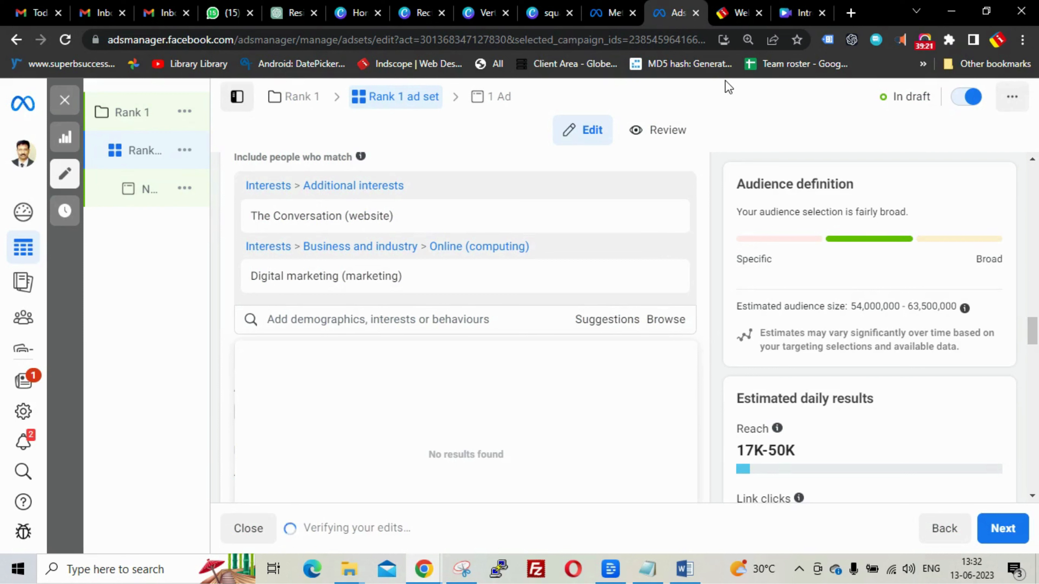
# - Remove The Conversation (website) interest so Digital marketing is the only interest left
pyautogui.moveTo(628, 226)
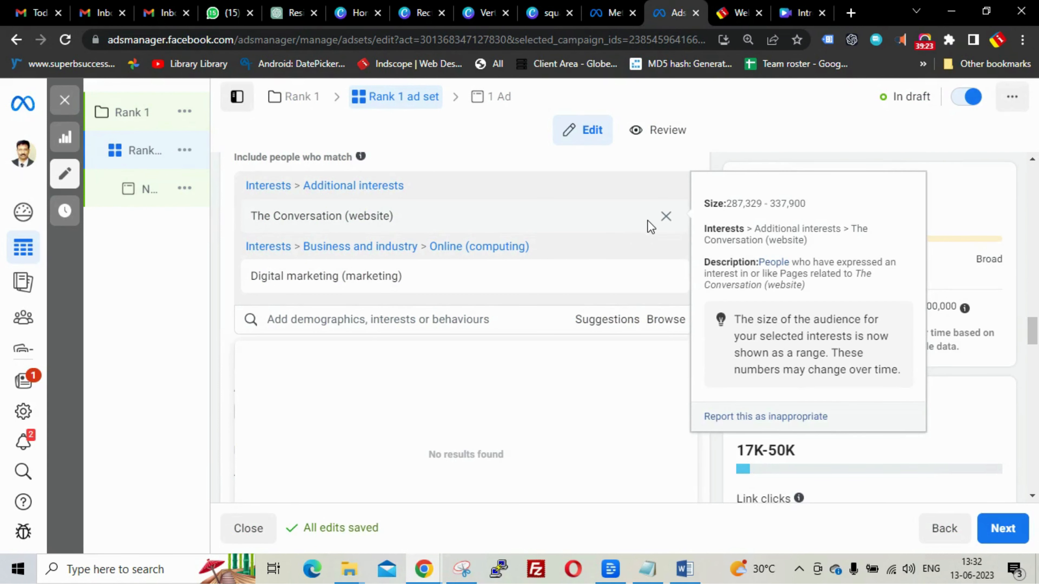
pyautogui.click(665, 217)
pyautogui.click(665, 217)
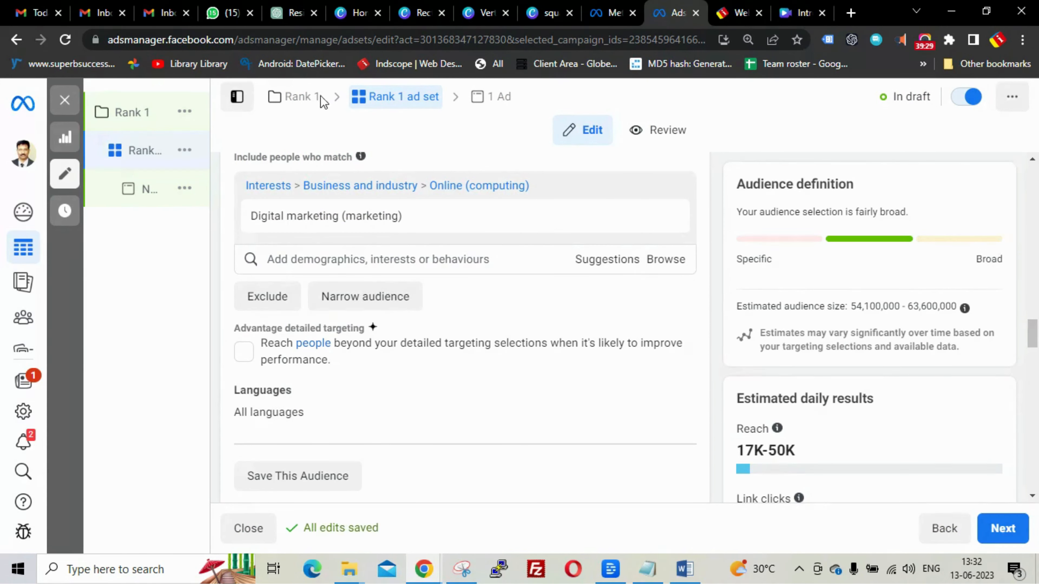
# - Copy 'online advertising' from ChatGPT's suggested Interests line for the ad set
pyautogui.click(292, 14)
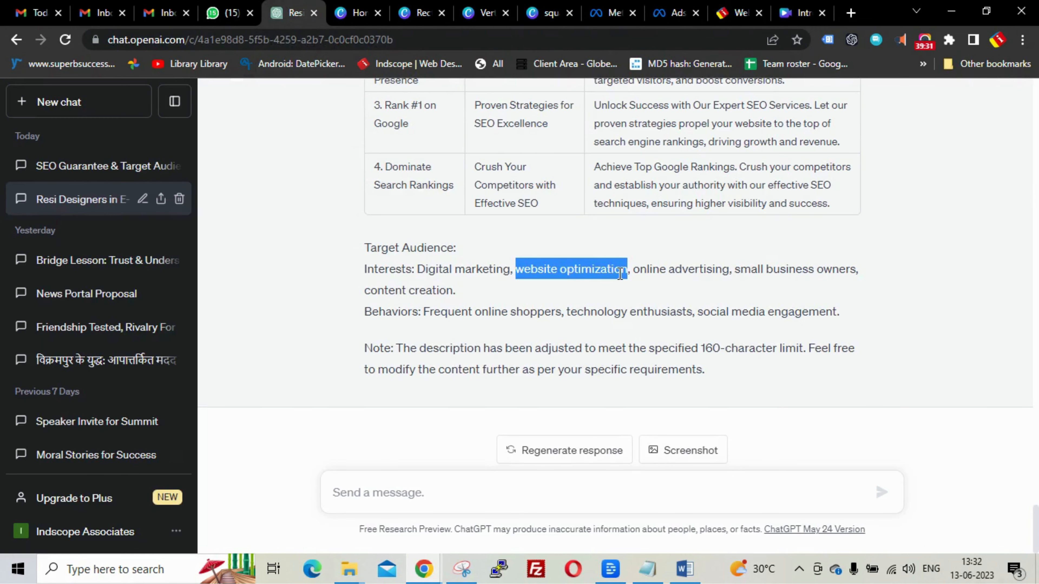
pyautogui.moveTo(634, 269); pyautogui.dragTo(728, 276)
pyautogui.hotkey('ctrl', 'c')
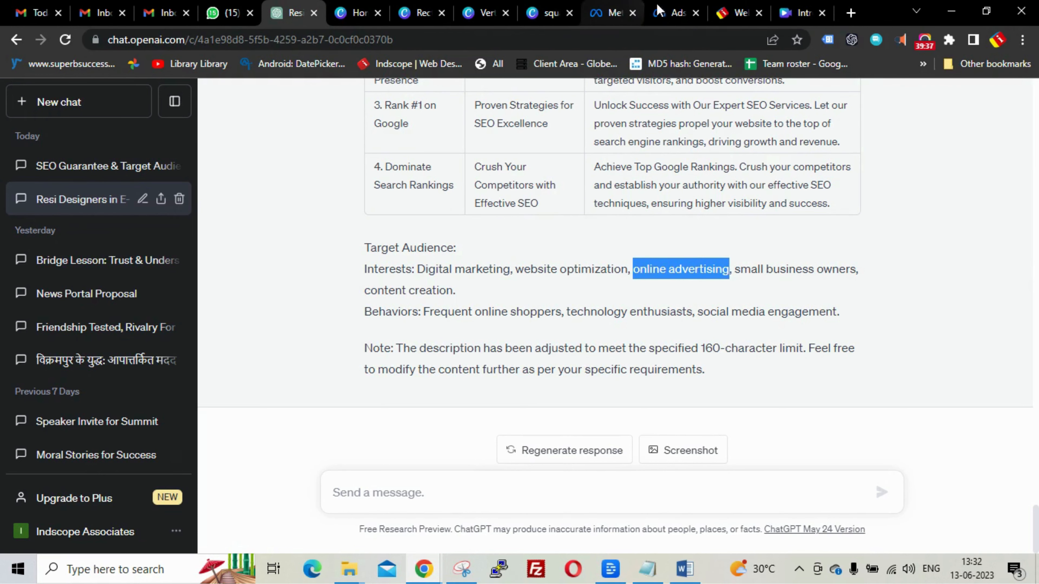
pyautogui.click(677, 18)
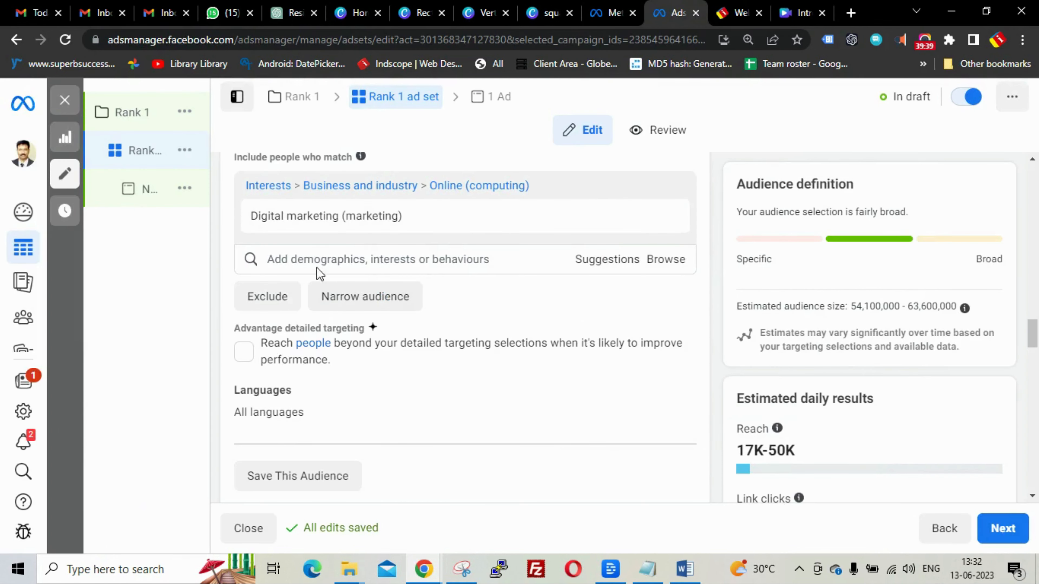
# - Paste 'online advertising' into targeting search and add Online advertising (marketing)
pyautogui.click(314, 260)
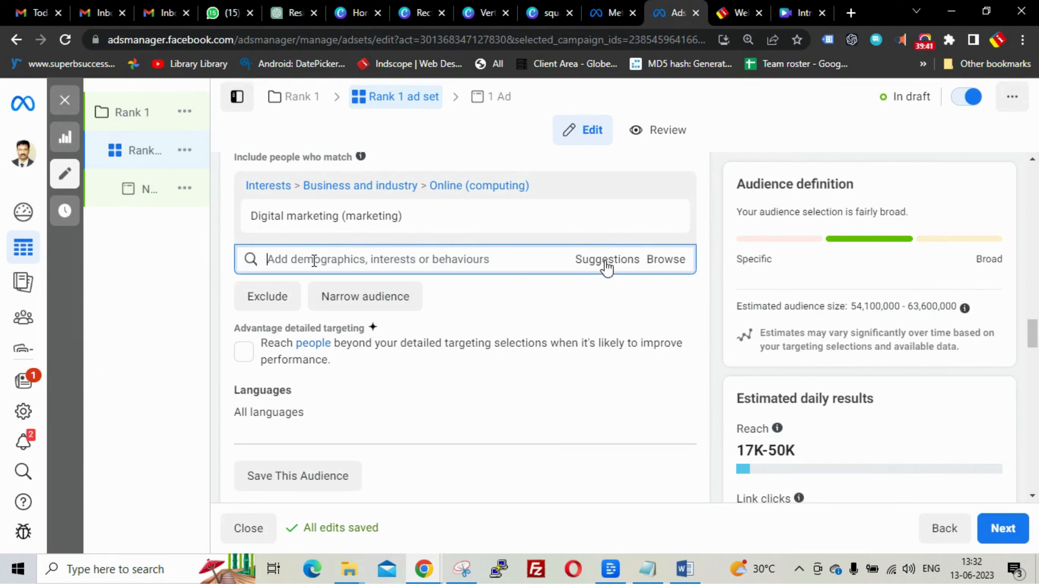
pyautogui.click(672, 265)
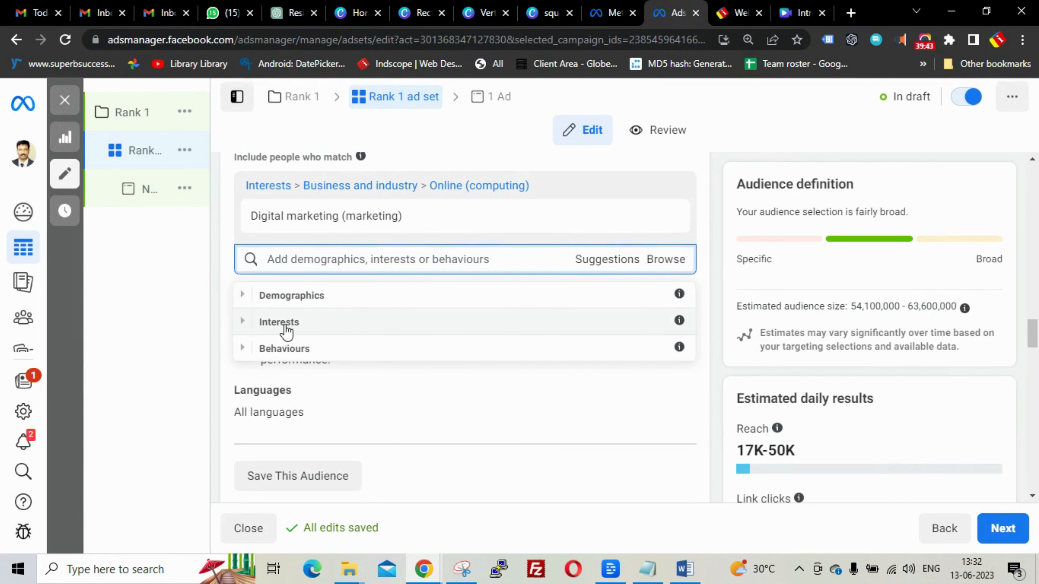
pyautogui.click(244, 326)
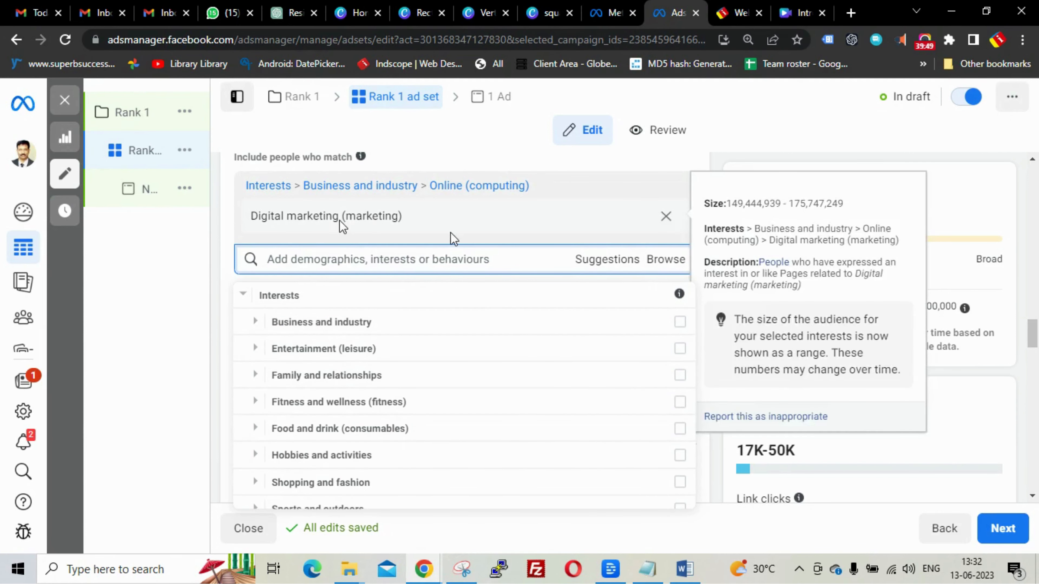
pyautogui.click(446, 260)
pyautogui.hotkey('ctrl', 'v')
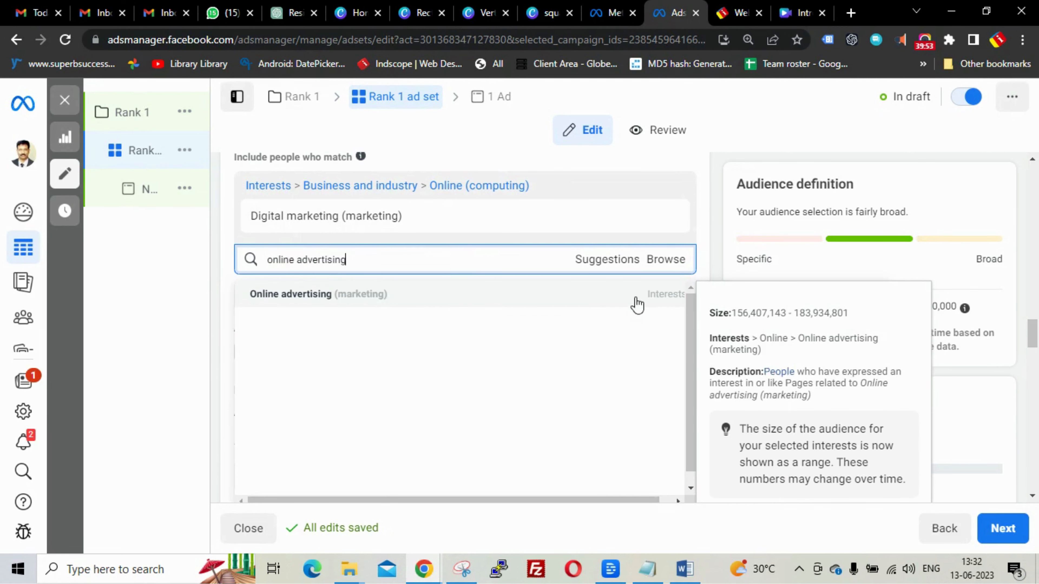
pyautogui.click(657, 298)
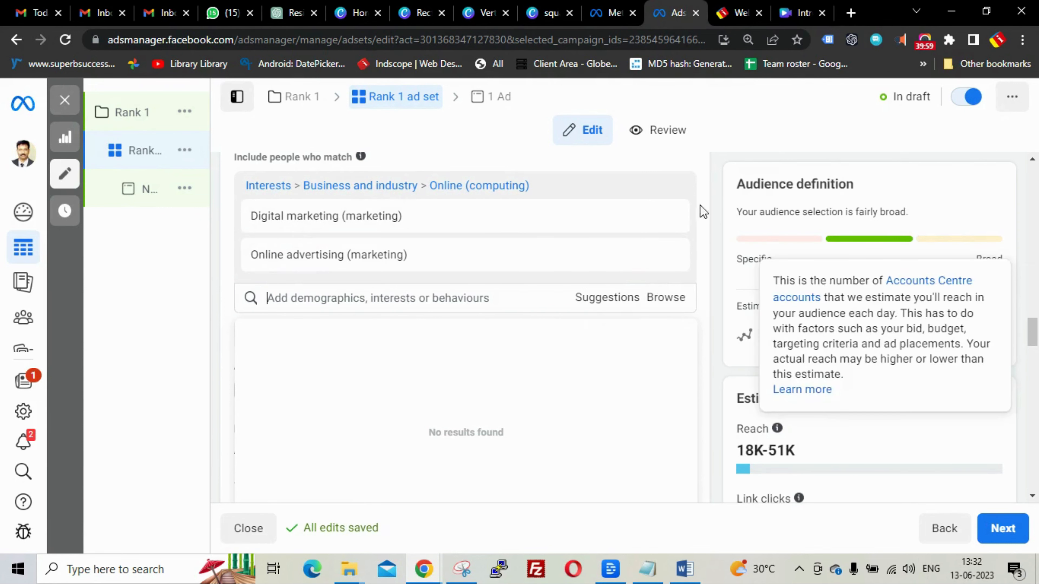
# - Select 'small business owners' from ChatGPT's audience suggestions
pyautogui.click(277, 16)
pyautogui.moveTo(735, 269); pyautogui.dragTo(853, 269)
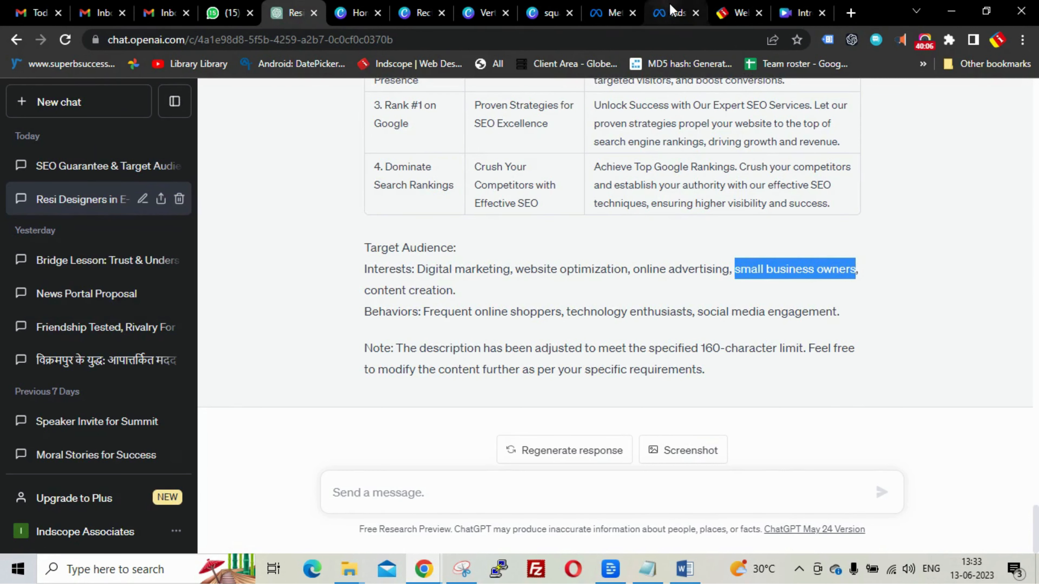
pyautogui.click(675, 13)
# - Search 'small business owners' in detailed targeting and add the Small business owners behaviour
pyautogui.click(428, 298)
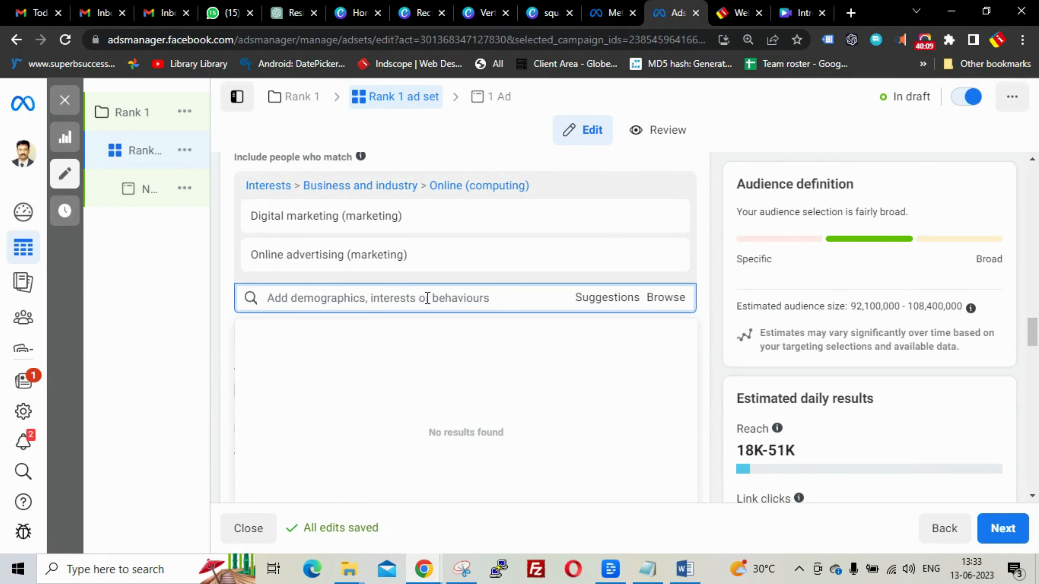
pyautogui.write('small business owners')
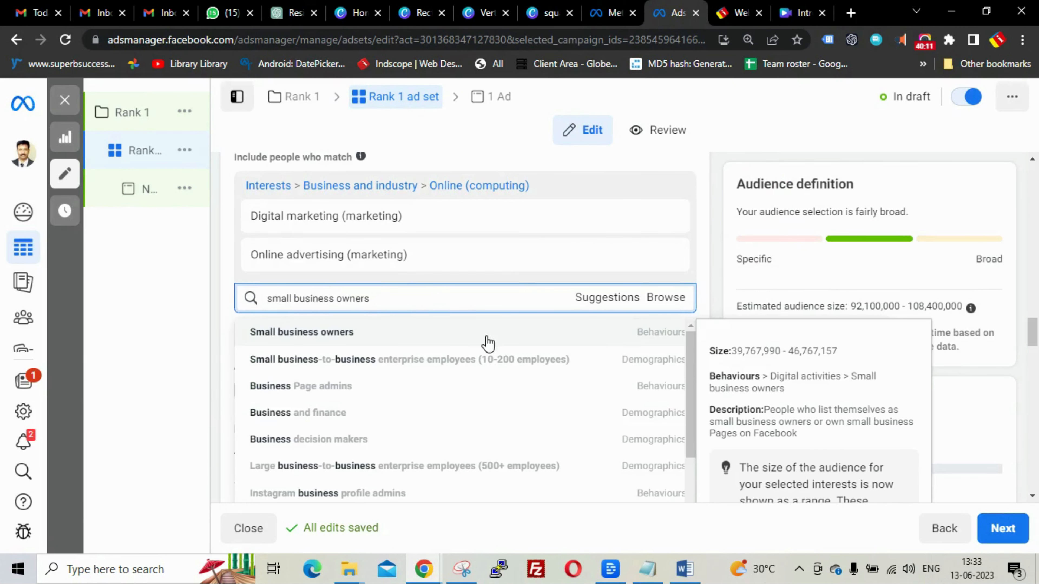
pyautogui.scroll(-1, 548, 353)
pyautogui.scroll(-5, 548, 353)
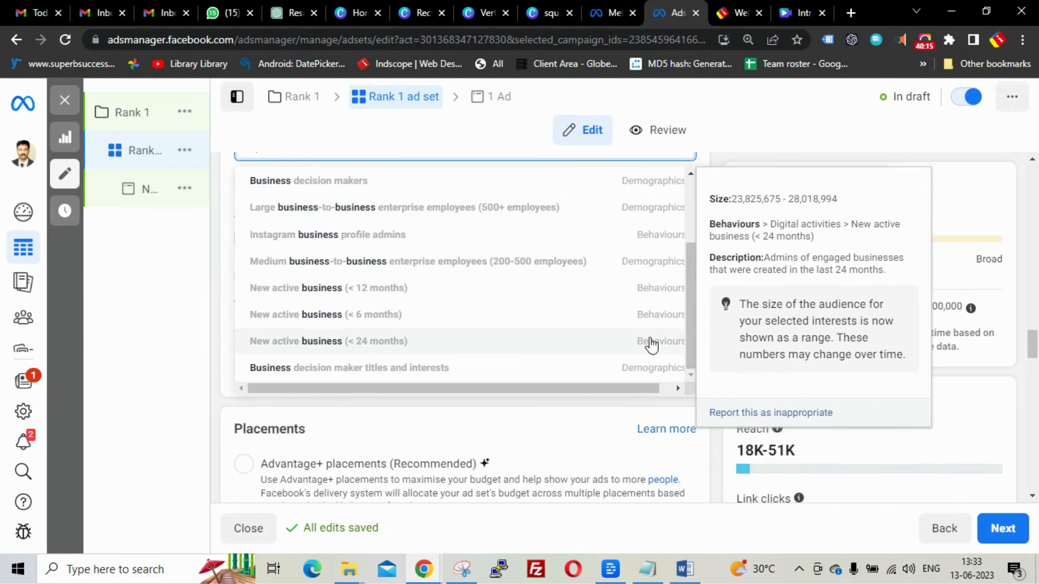
pyautogui.scroll(1, 692, 246)
pyautogui.scroll(2, 690, 238)
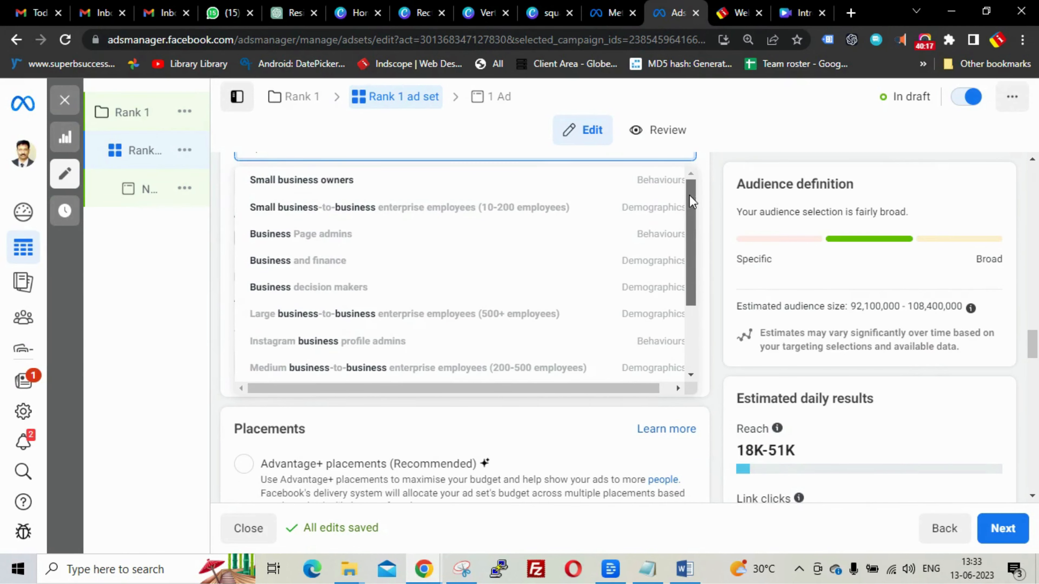
pyautogui.scroll(2, 488, 270)
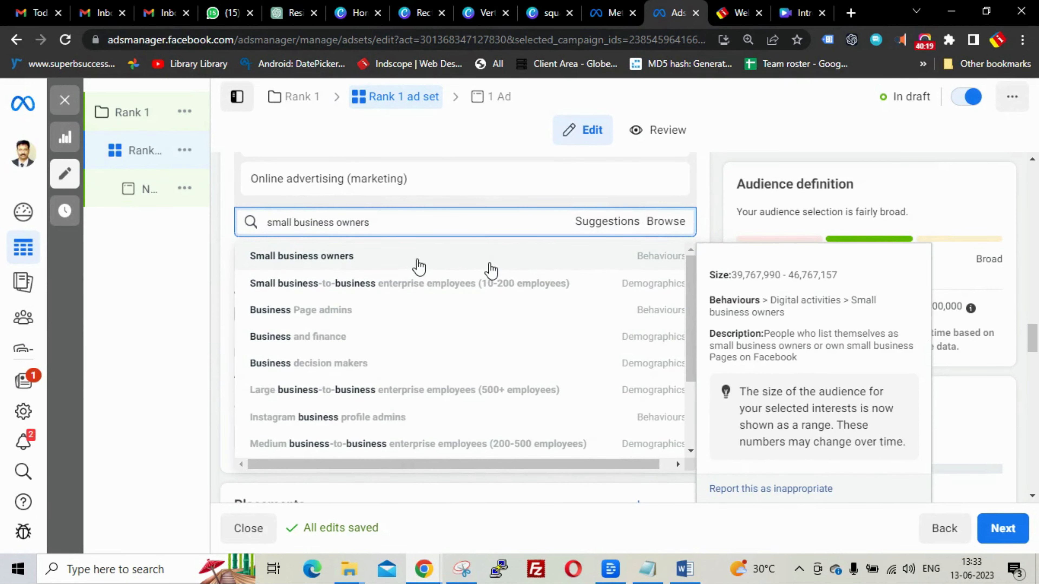
pyautogui.click(337, 259)
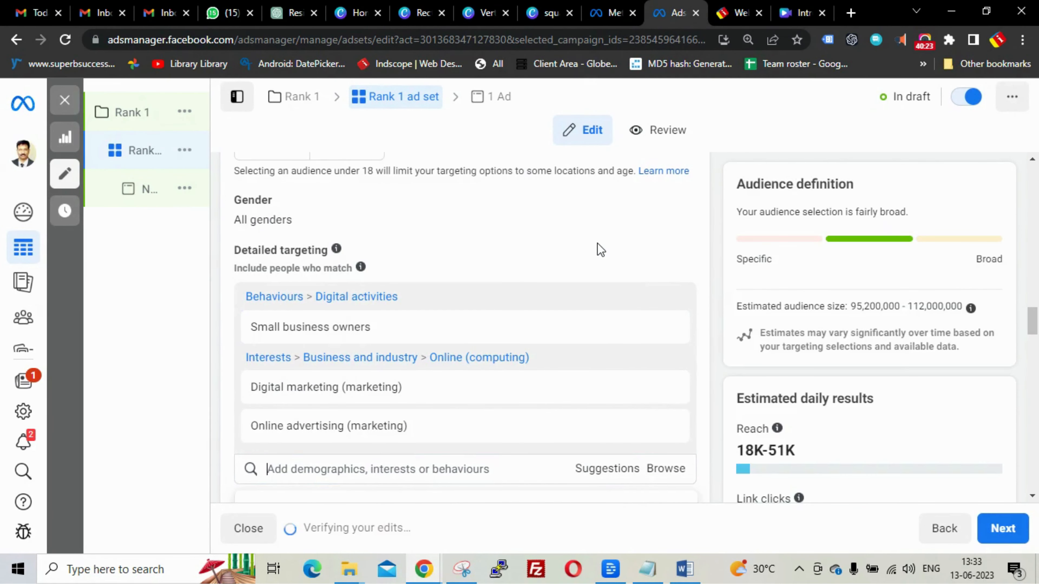
# - Add Business decision makers and Large business-to-business enterprise employees from the same search
pyautogui.scroll(-2, 600, 250)
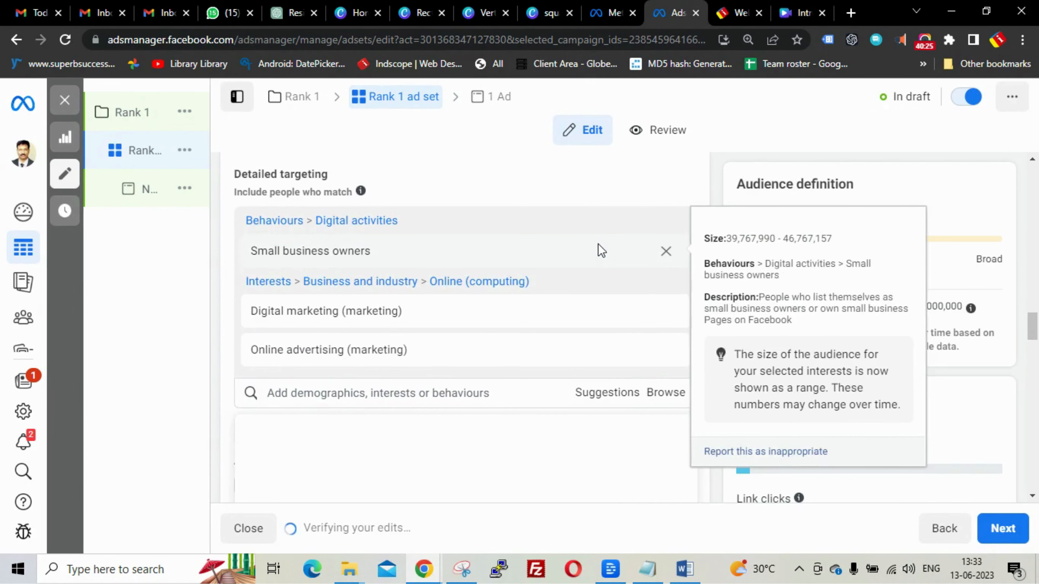
pyautogui.scroll(-2, 600, 251)
pyautogui.write('small business owners')
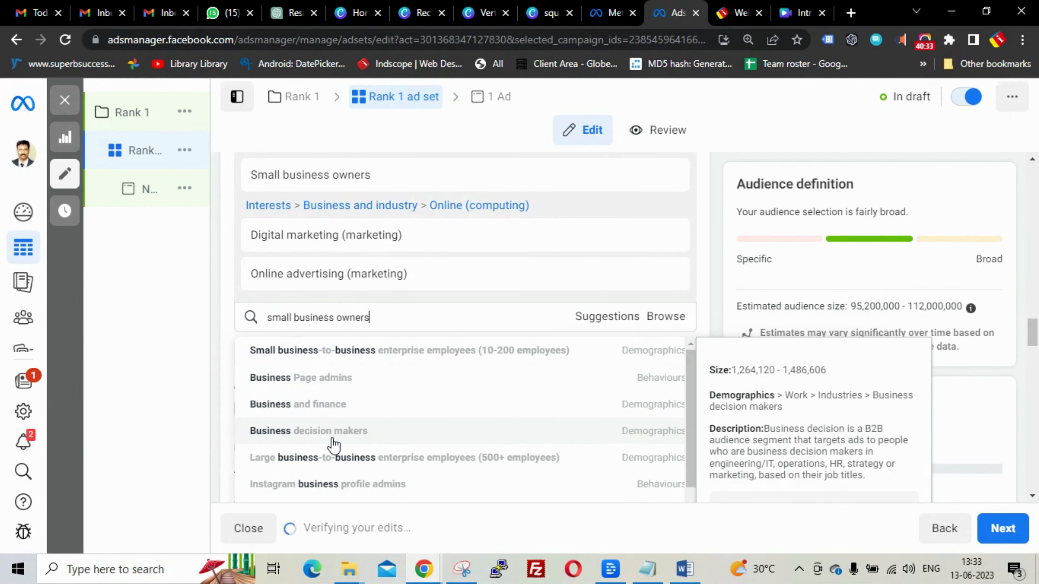
pyautogui.click(608, 435)
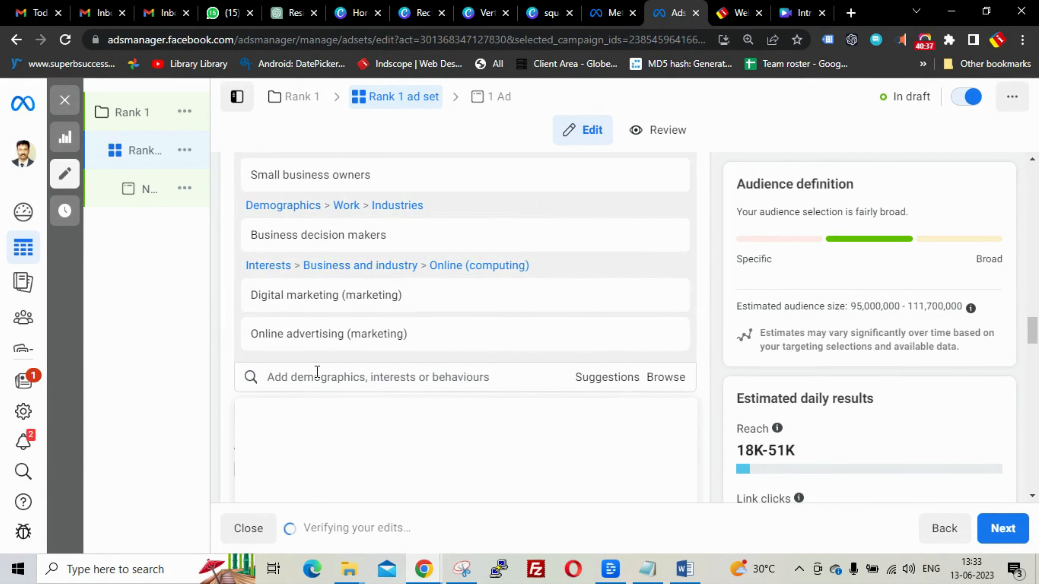
pyautogui.write('small business owners')
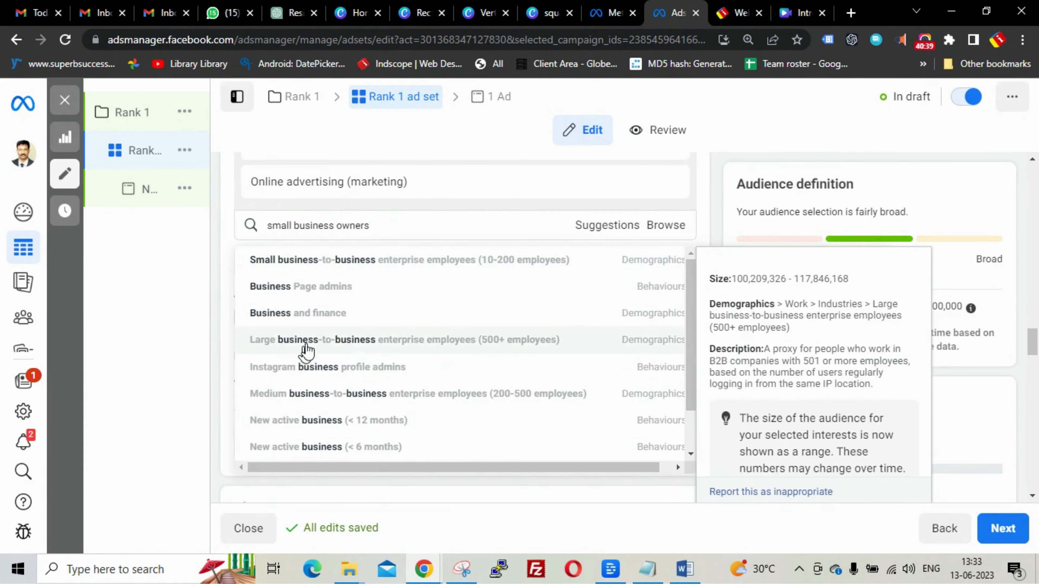
pyautogui.click(401, 349)
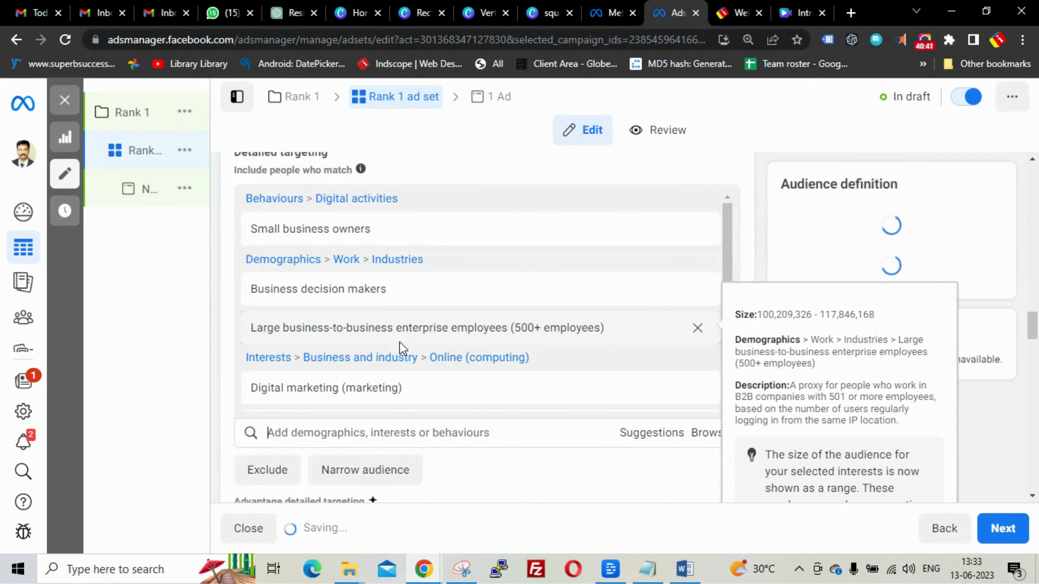
# - Add New active business (< 12 months) and New active business (< 24 months) to targeting
pyautogui.write('small business owners')
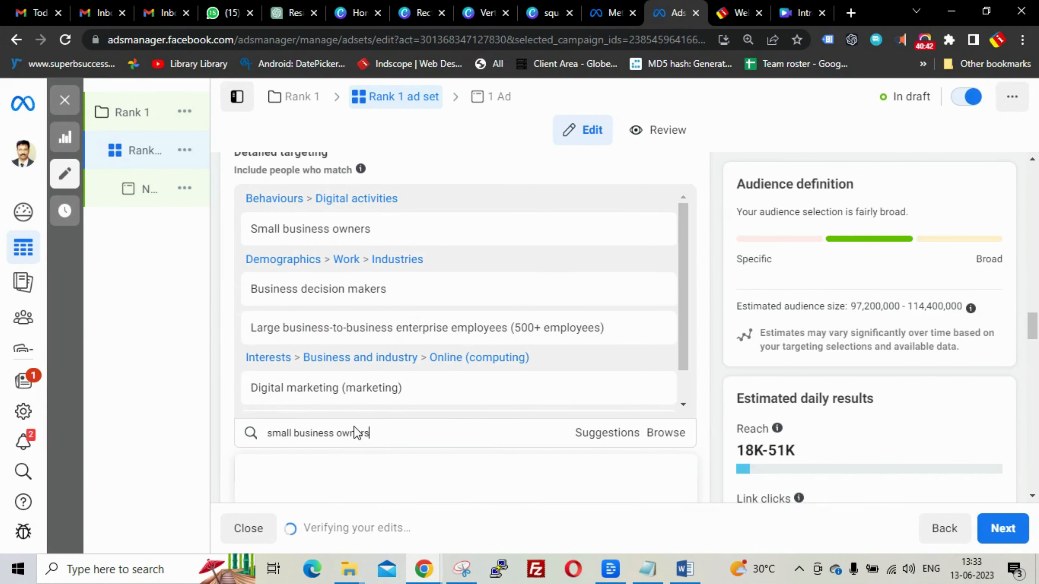
pyautogui.scroll(-1, 383, 338)
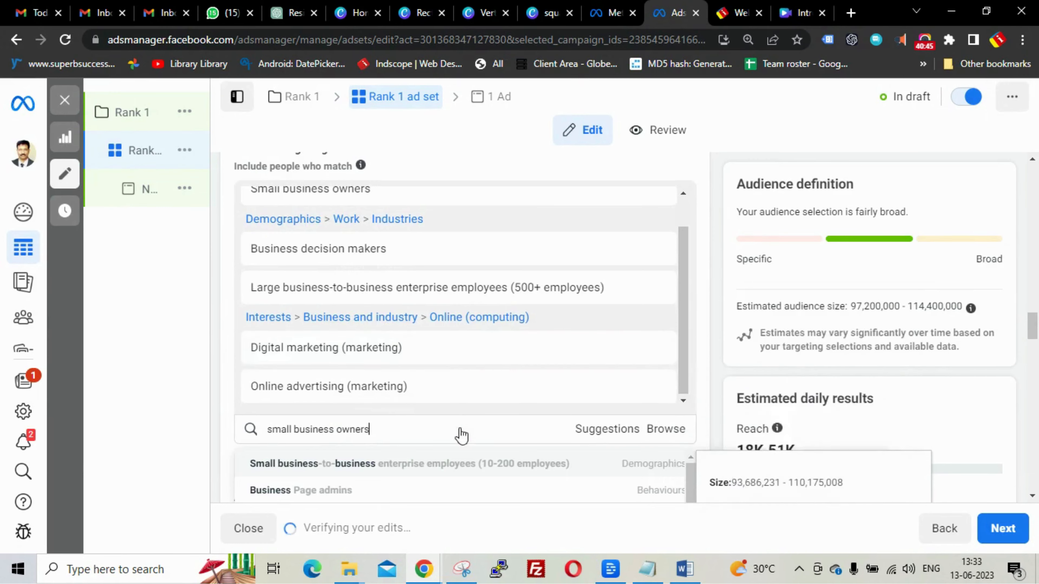
pyautogui.scroll(-5, 459, 434)
pyautogui.scroll(-2, 461, 444)
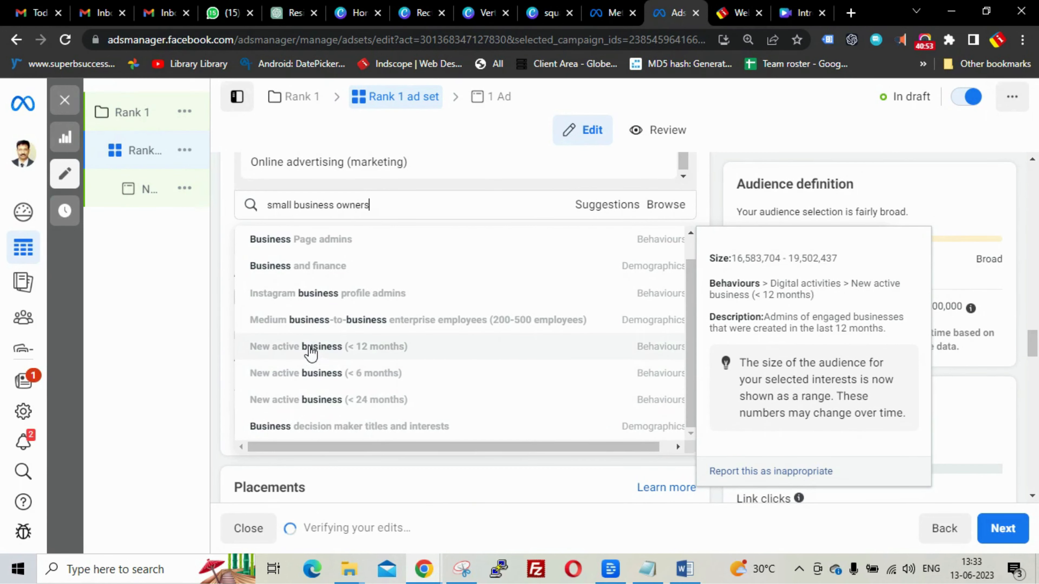
pyautogui.click(311, 351)
pyautogui.scroll(-1, 458, 311)
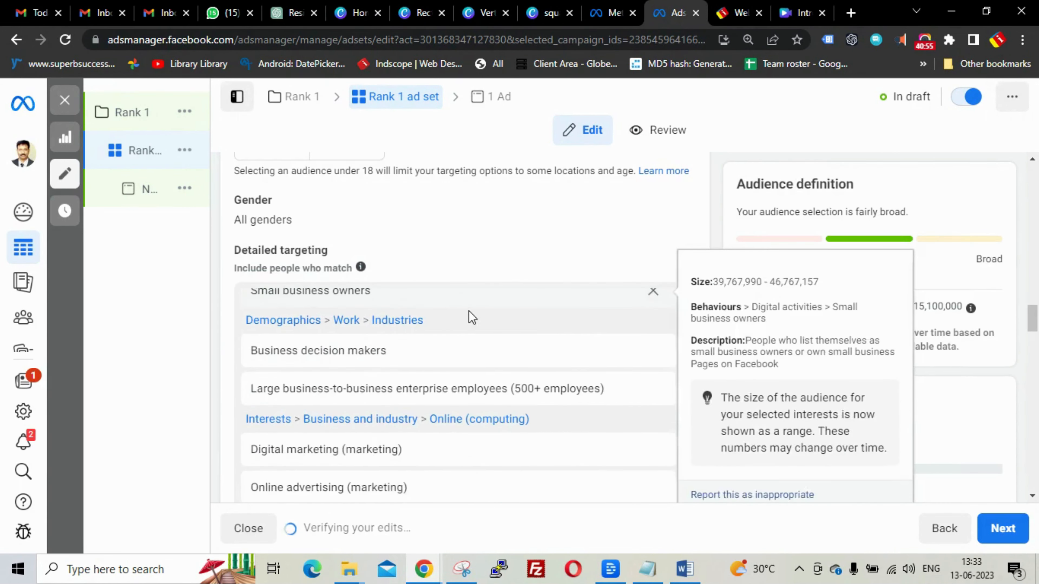
pyautogui.scroll(-4, 476, 388)
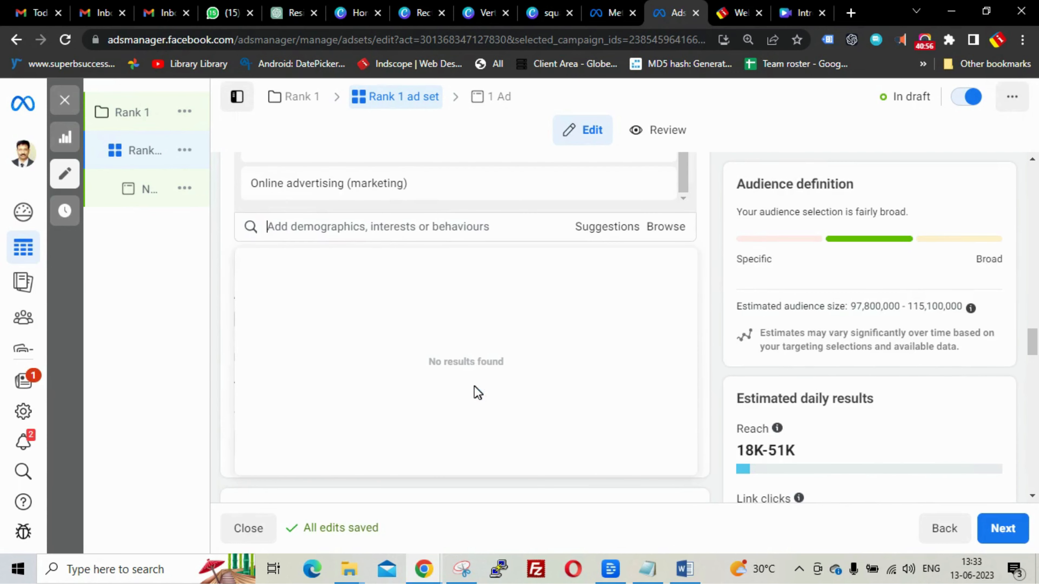
pyautogui.click(435, 224)
pyautogui.write('small business owners')
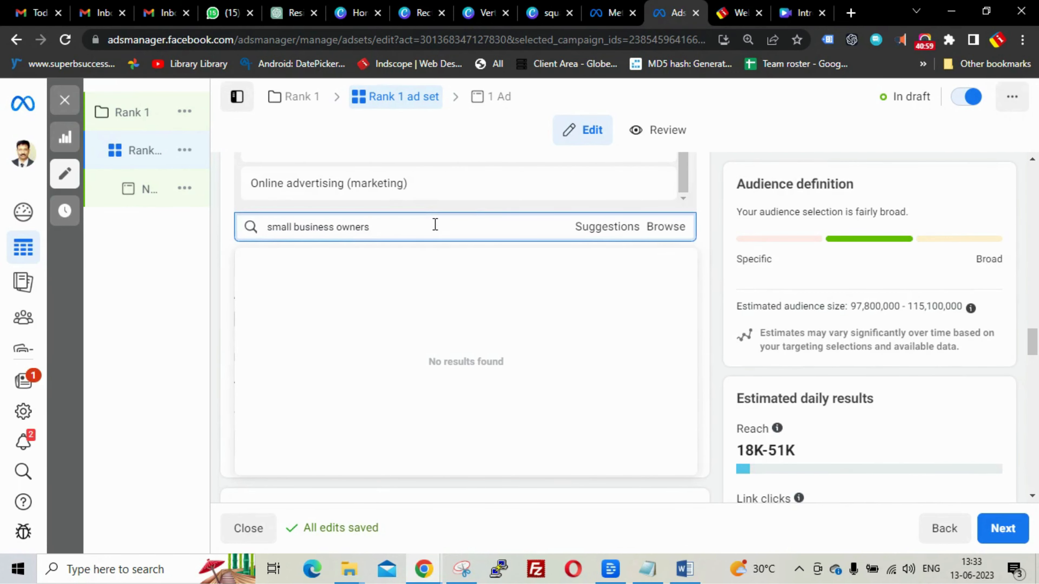
pyautogui.scroll(-1, 404, 349)
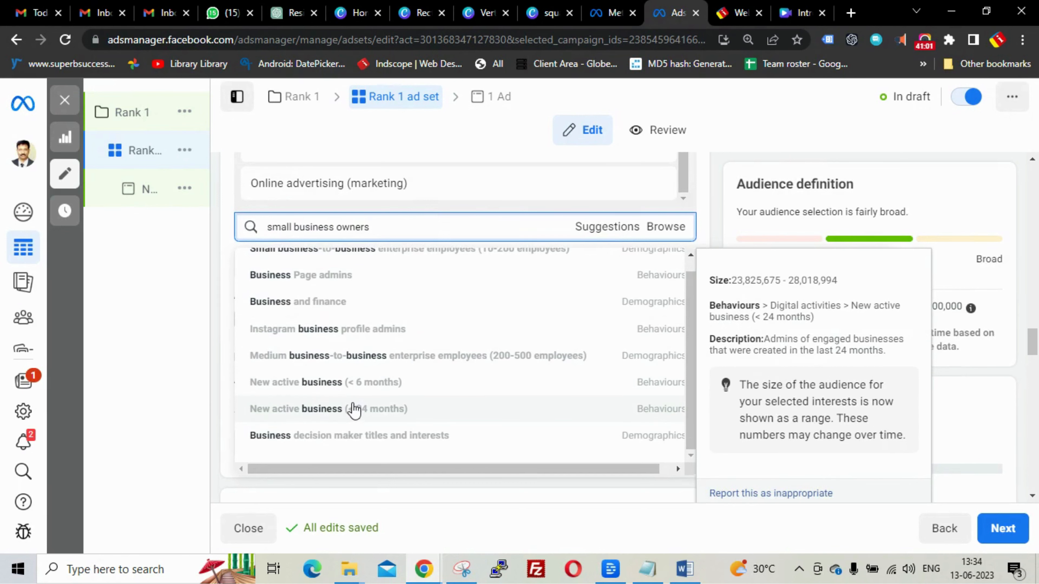
pyautogui.click(354, 409)
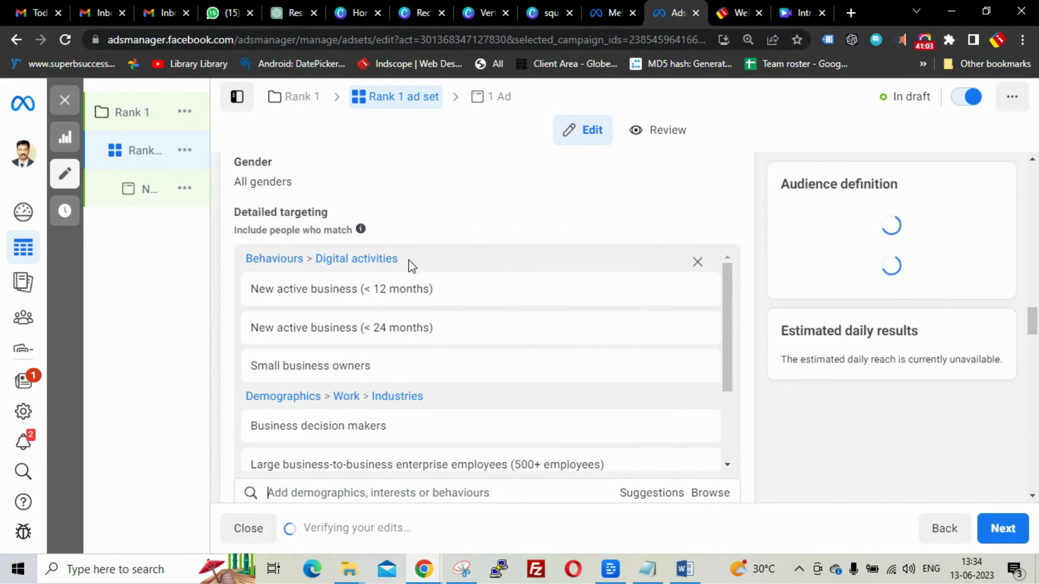
# - Type 'small business owners' and add small business-to-business employees (10-200)
pyautogui.scroll(-6, 411, 266)
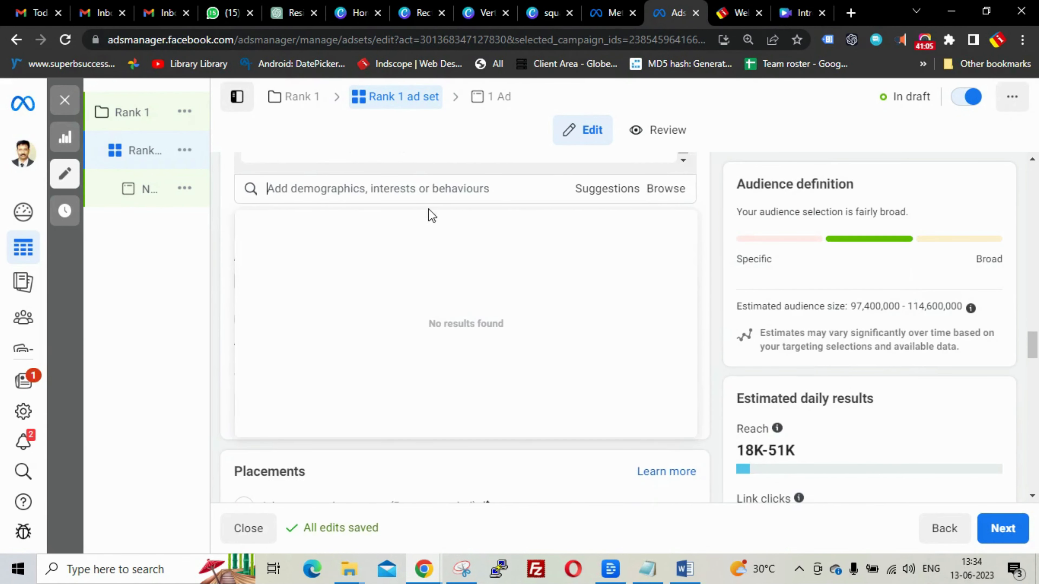
pyautogui.click(428, 191)
pyautogui.write('small business owners')
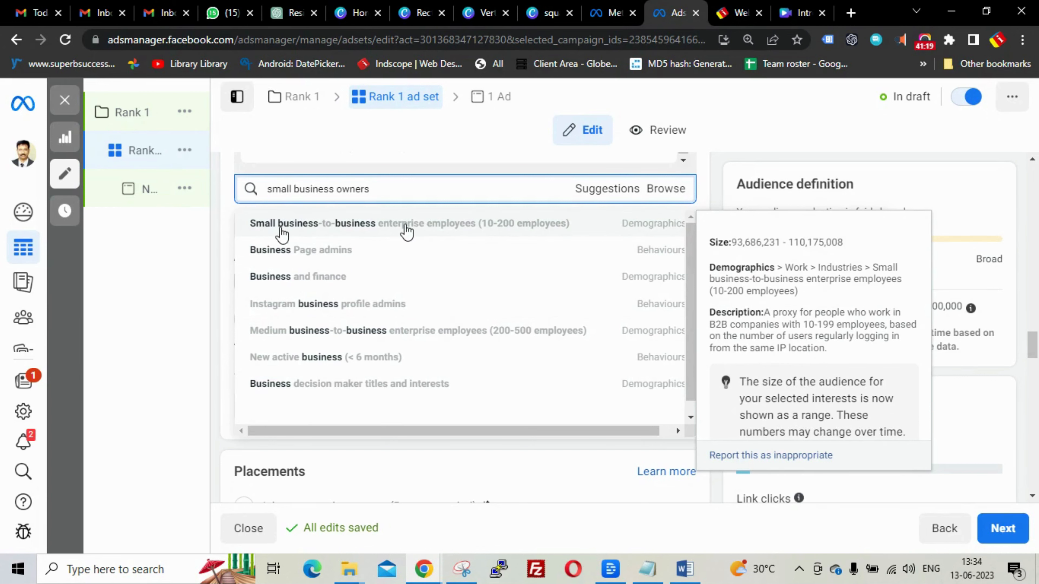
pyautogui.click(406, 229)
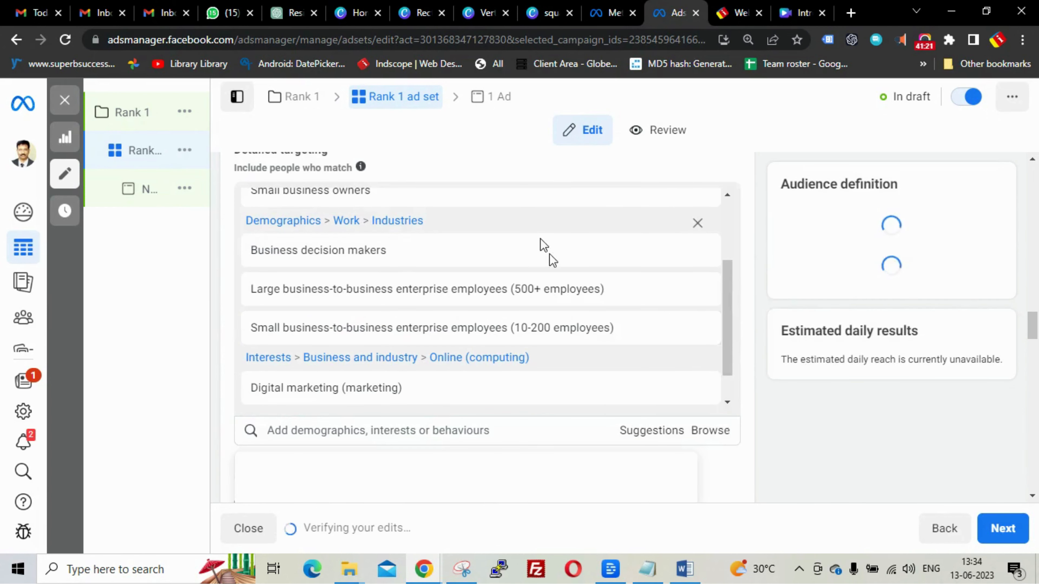
pyautogui.scroll(-1, 396, 368)
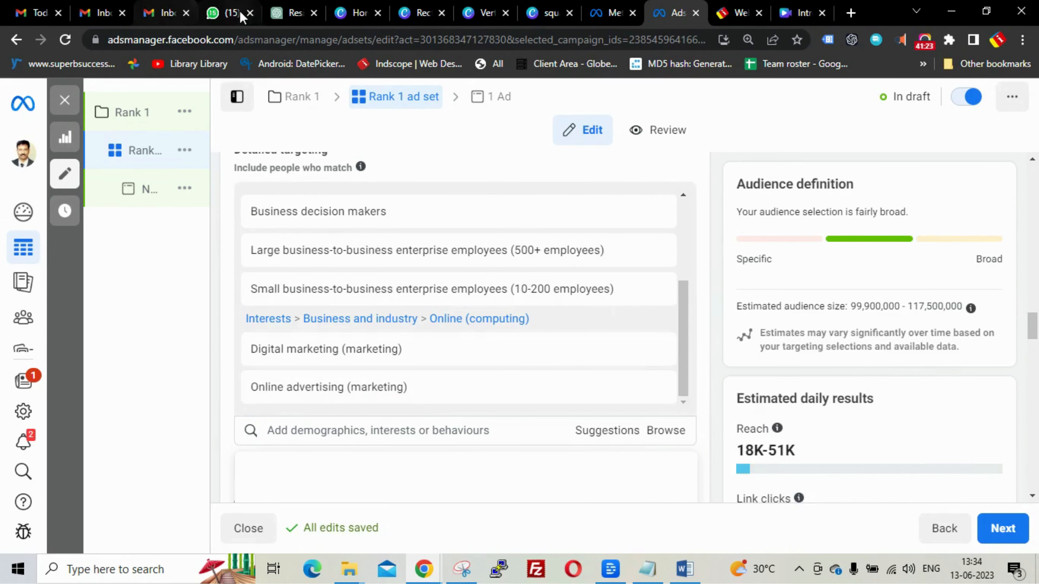
pyautogui.click(288, 13)
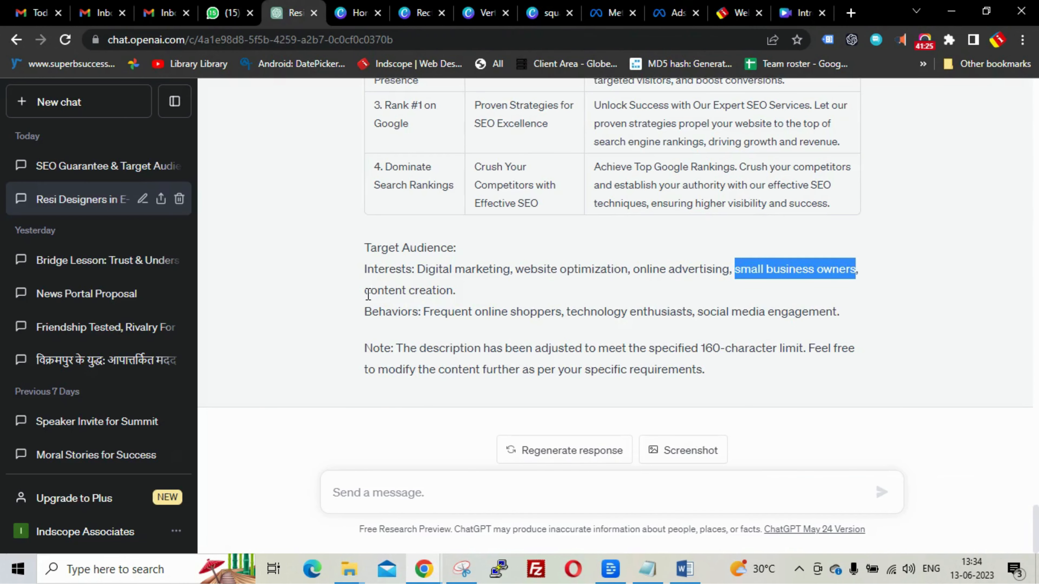
# - Select 'technology enthusiasts' in ChatGPT's Target Audience text, after first trying 'Frequent online shoppers'
pyautogui.moveTo(424, 312); pyautogui.dragTo(553, 312)
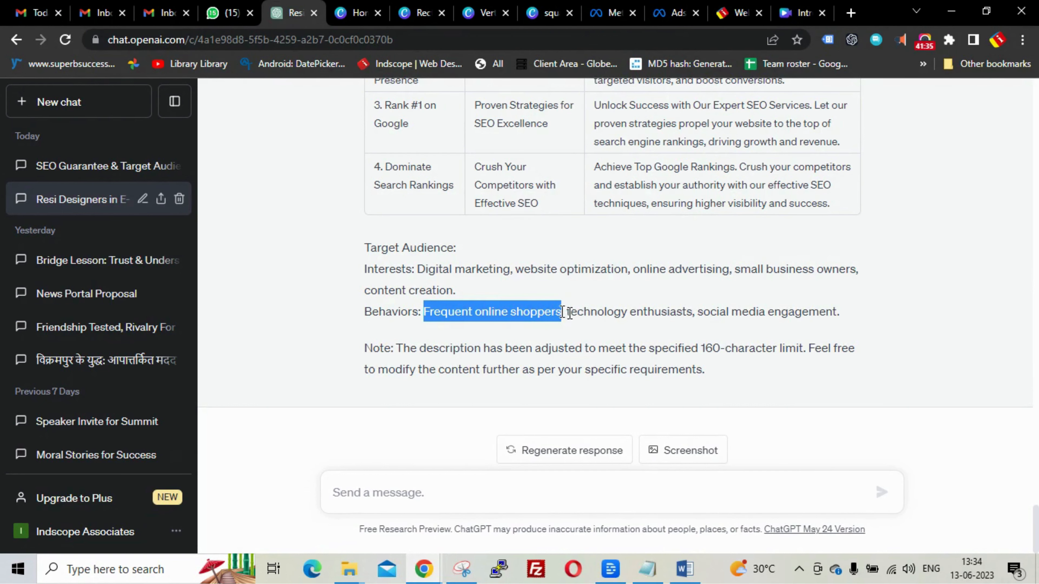
pyautogui.click(568, 314)
pyautogui.moveTo(568, 313); pyautogui.dragTo(692, 312)
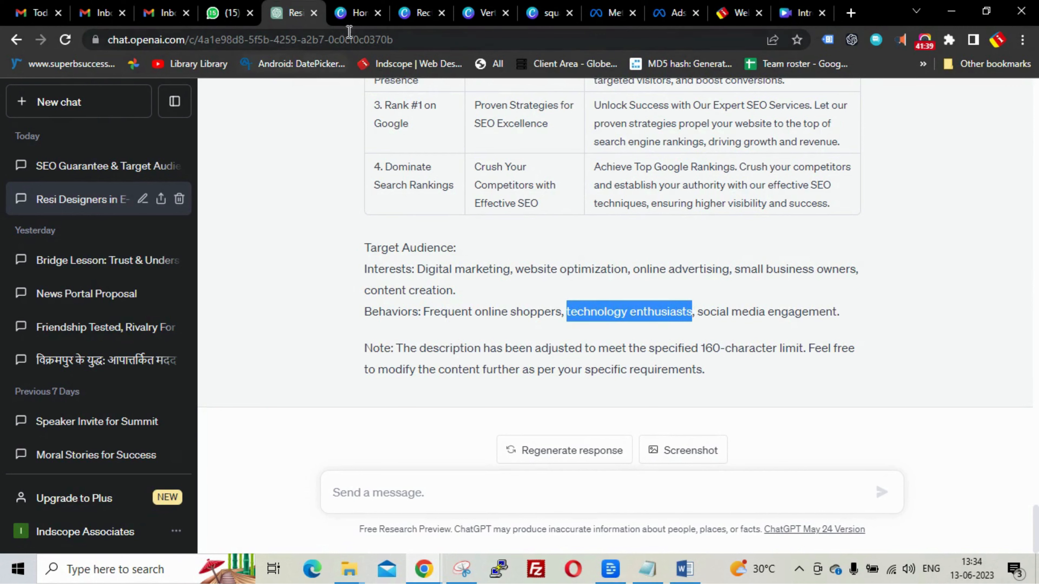
pyautogui.click(661, 14)
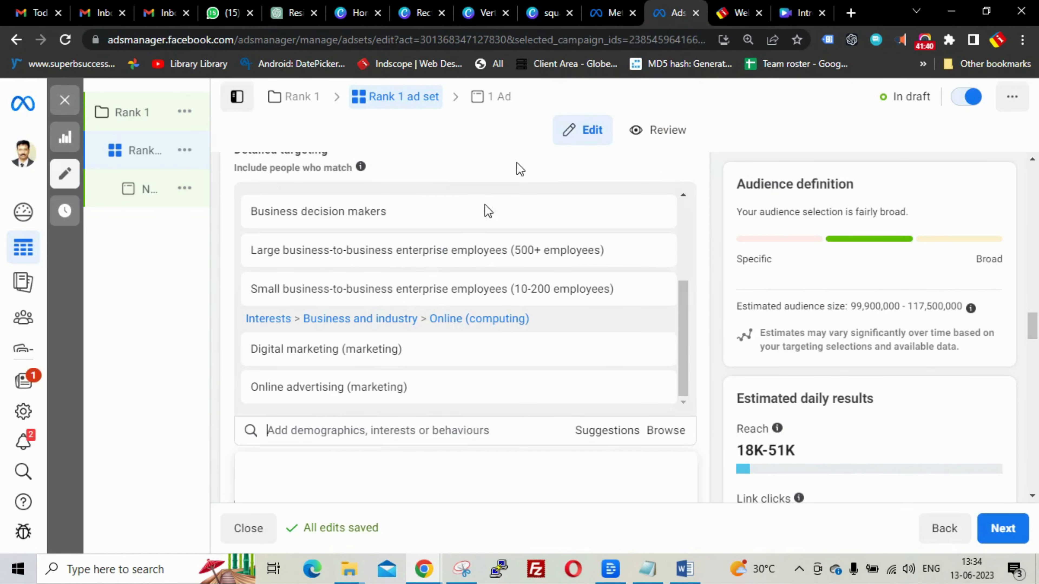
# - Paste 'technology enthusiasts' into targeting search and add Early technology adopters
pyautogui.scroll(-2, 445, 354)
pyautogui.scroll(-4, 519, 348)
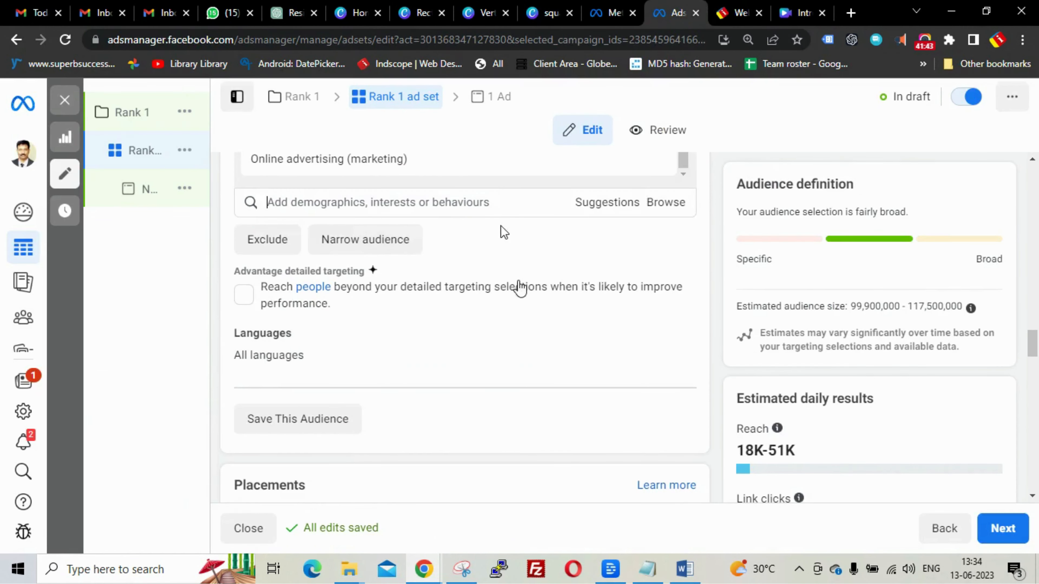
pyautogui.click(294, 215)
pyautogui.write('technology enthusiasts')
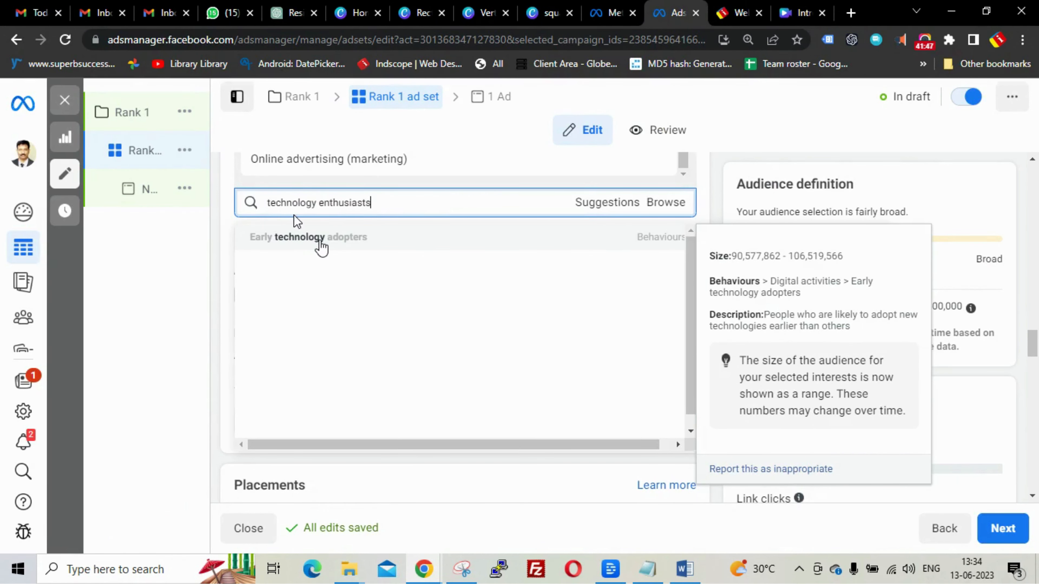
pyautogui.click(321, 241)
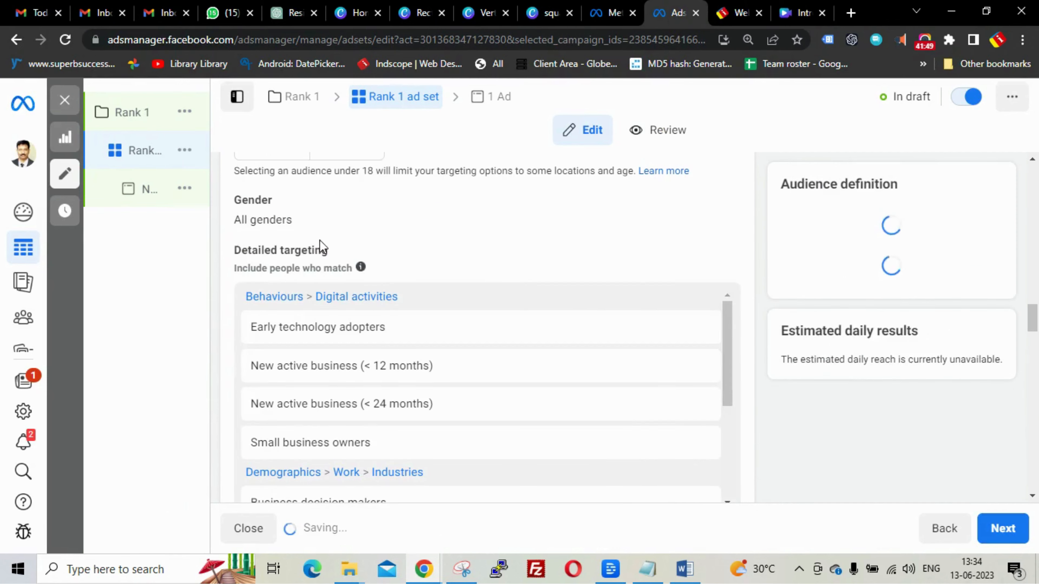
# - Add the Interior Design Consultant job title to the ad set's detailed targeting
pyautogui.click(278, 6)
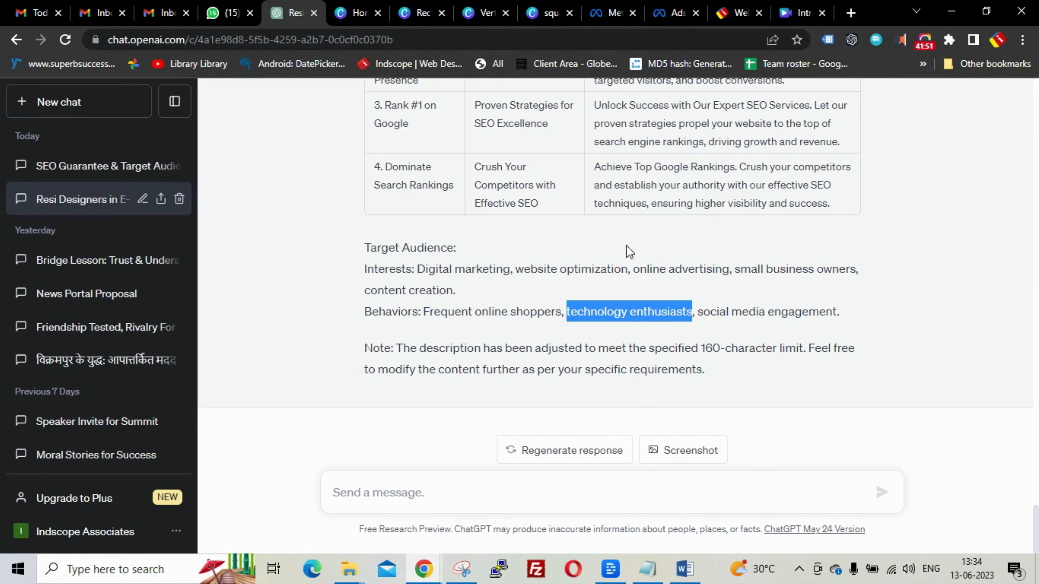
pyautogui.moveTo(700, 312); pyautogui.dragTo(840, 309)
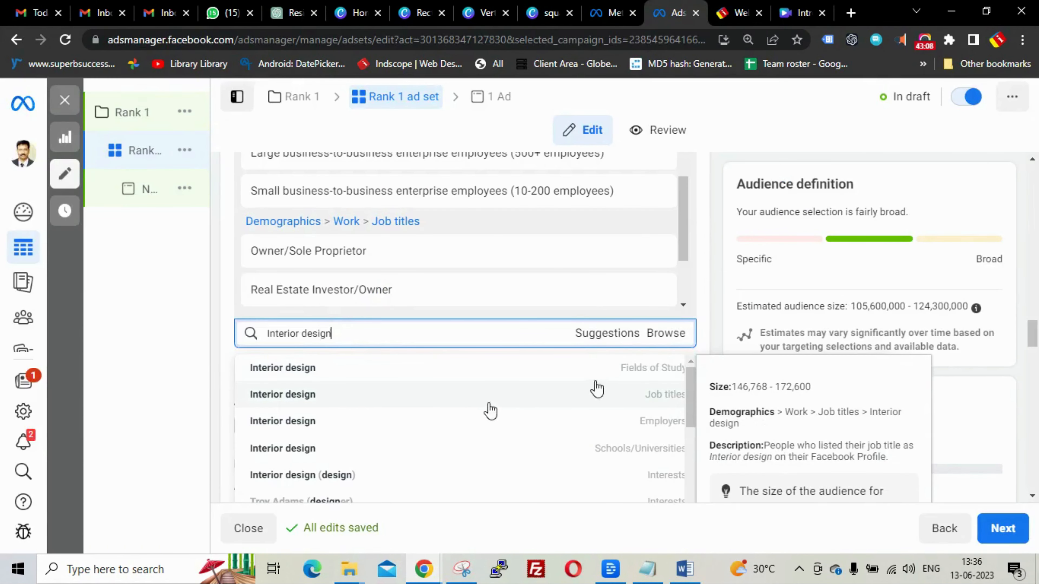
pyautogui.scroll(-2, 595, 458)
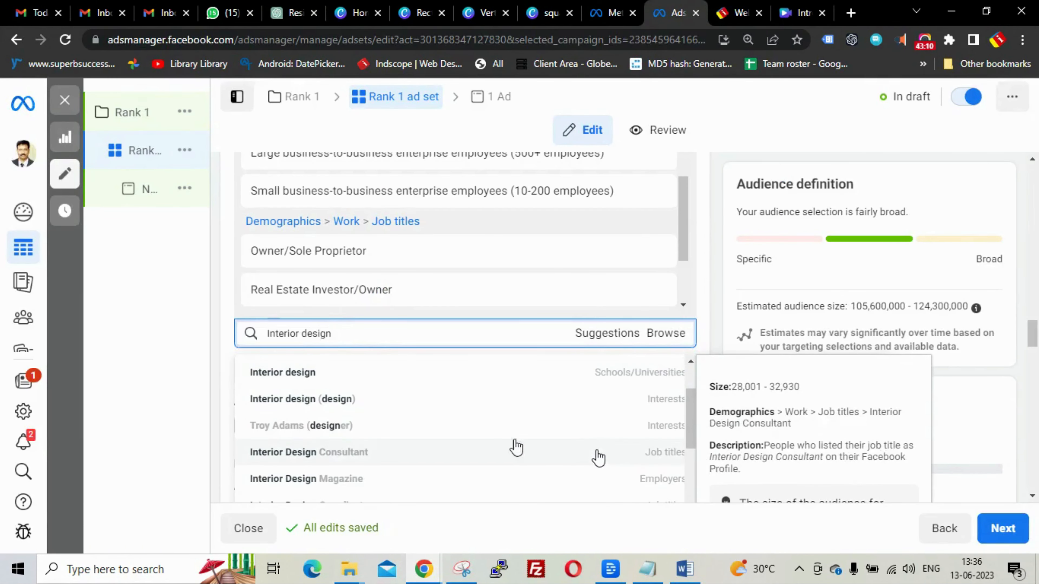
pyautogui.scroll(-2, 389, 409)
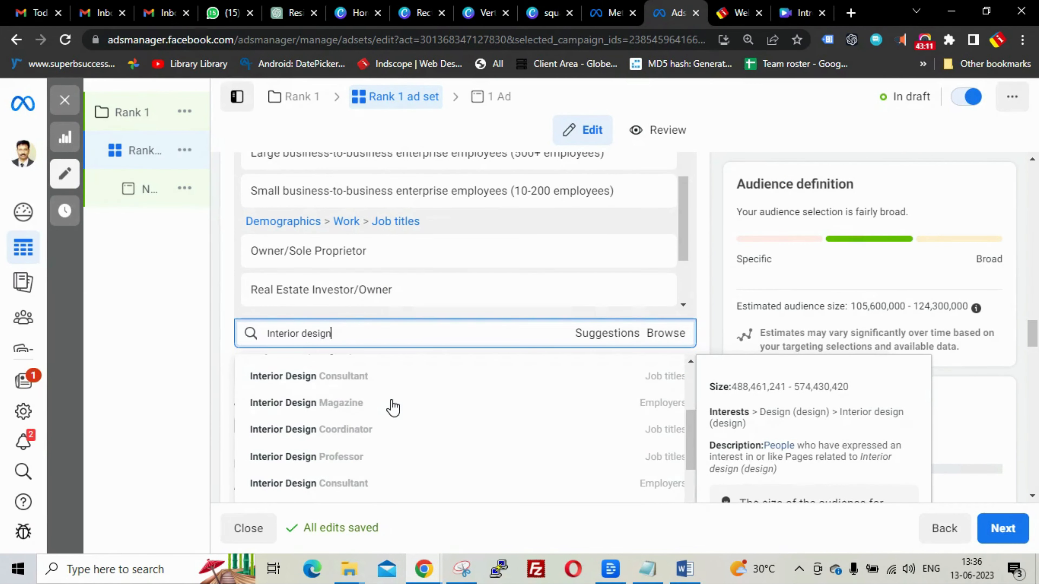
pyautogui.click(363, 377)
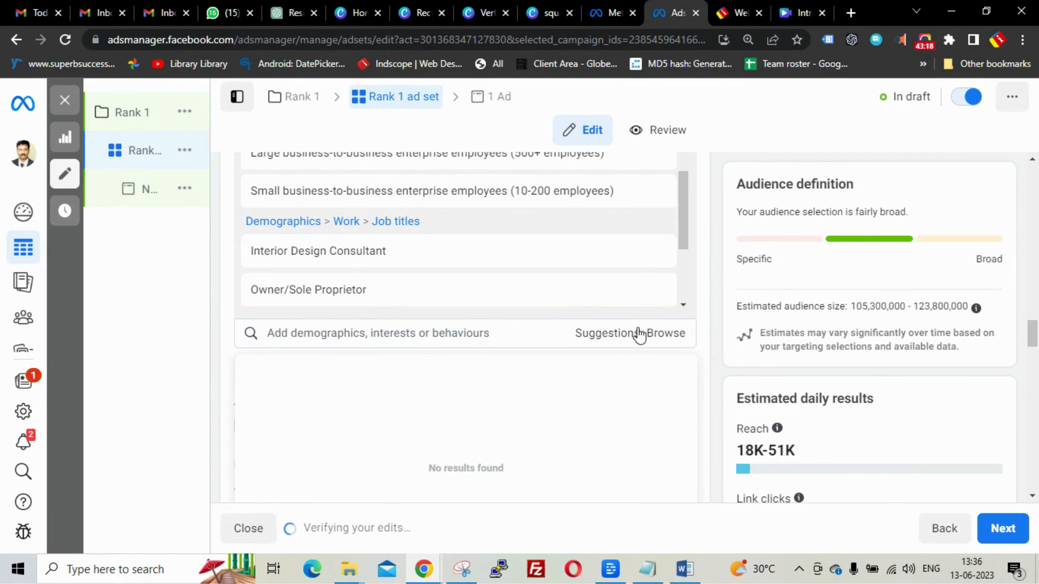
pyautogui.click(709, 207)
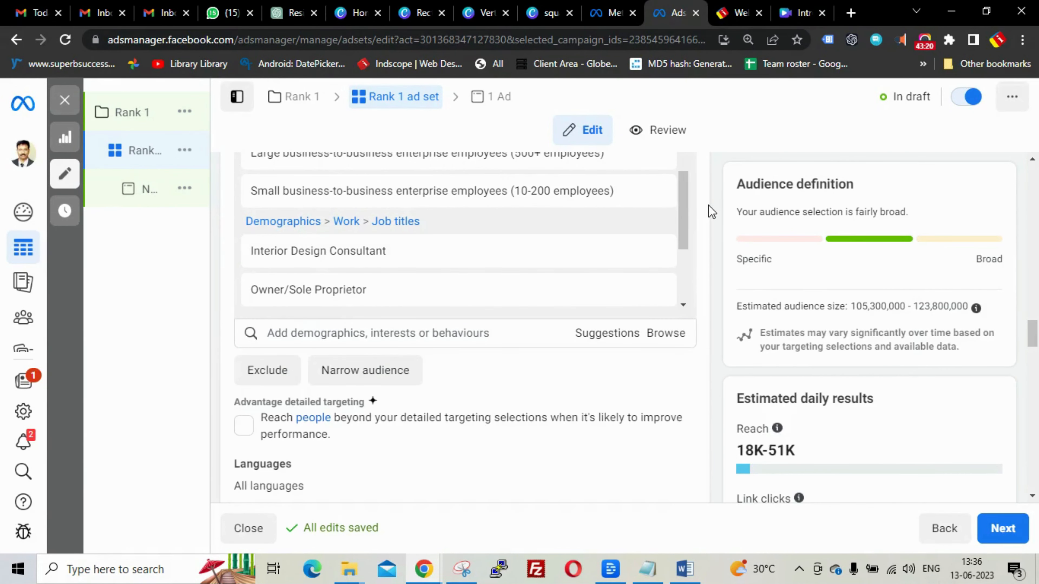
pyautogui.moveTo(681, 225); pyautogui.dragTo(682, 282)
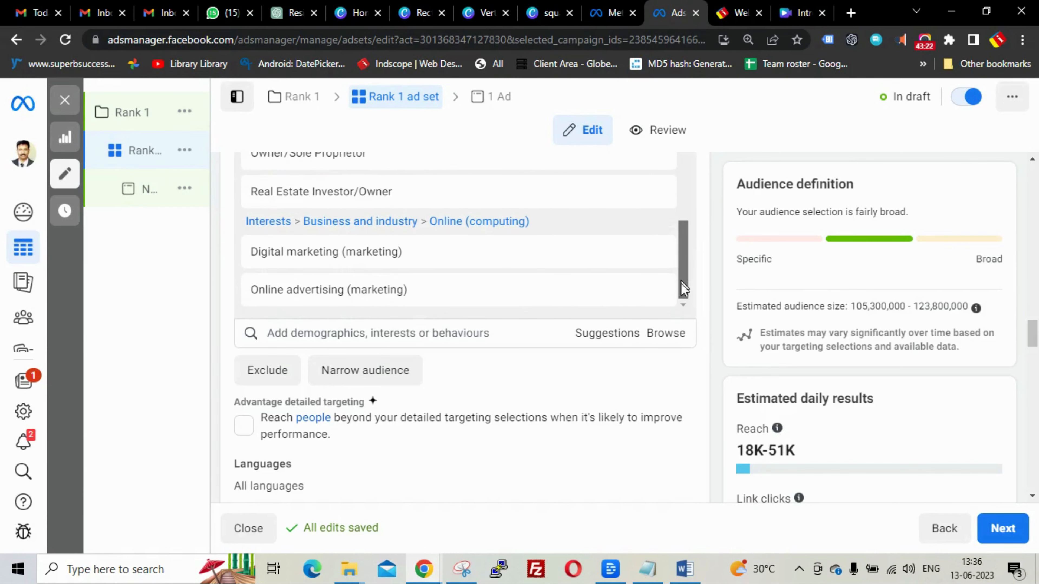
pyautogui.click(423, 332)
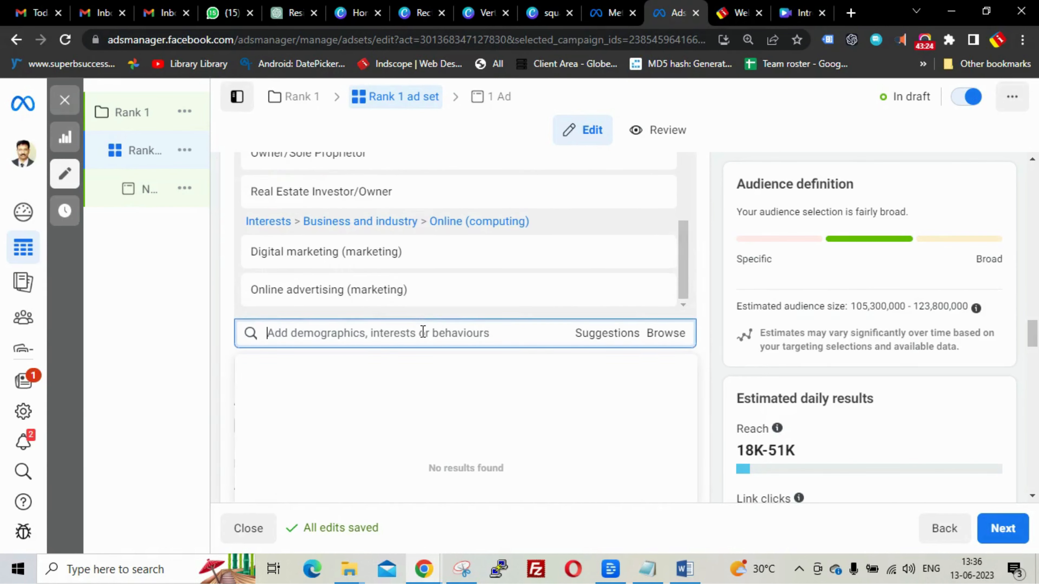
pyautogui.write('sme')
pyautogui.doubleClick(288, 335)
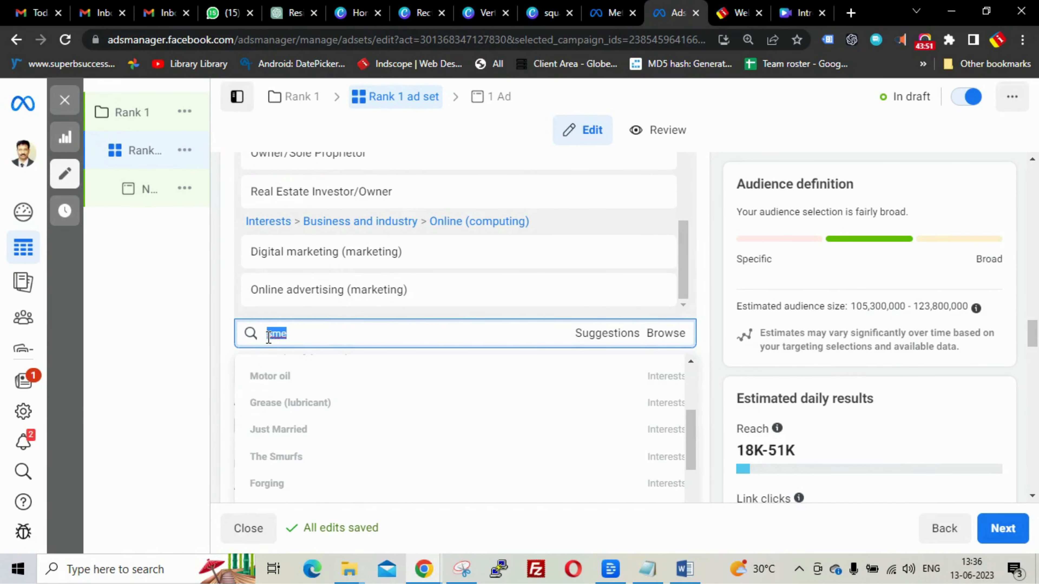
pyautogui.click(722, 127)
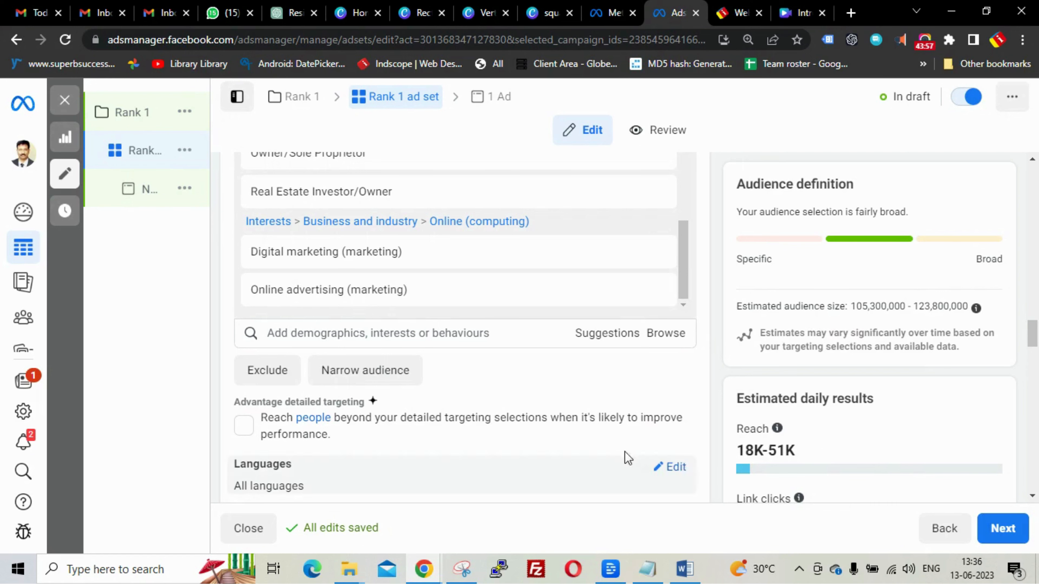
pyautogui.scroll(-3, 595, 385)
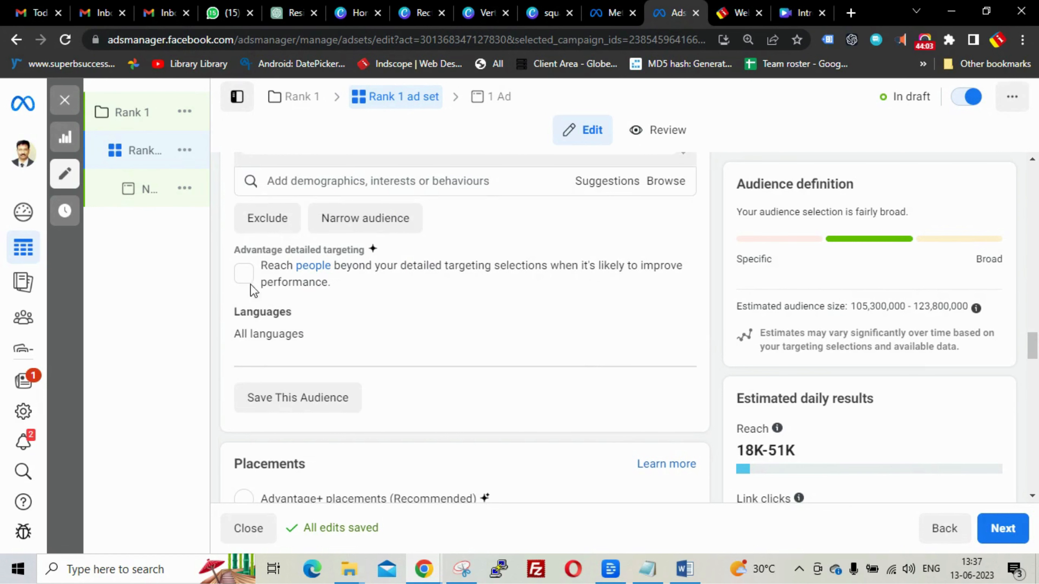
# - Allow reach beyond detailed targeting, review Feeds, Stories and Apps placements, then continue to the ad
pyautogui.click(245, 273)
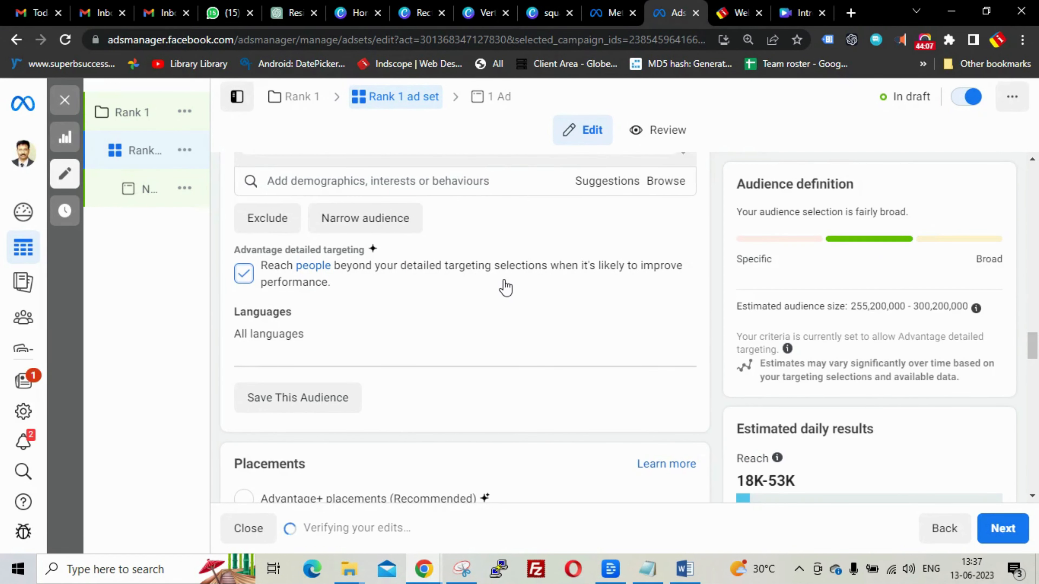
pyautogui.scroll(-4, 506, 288)
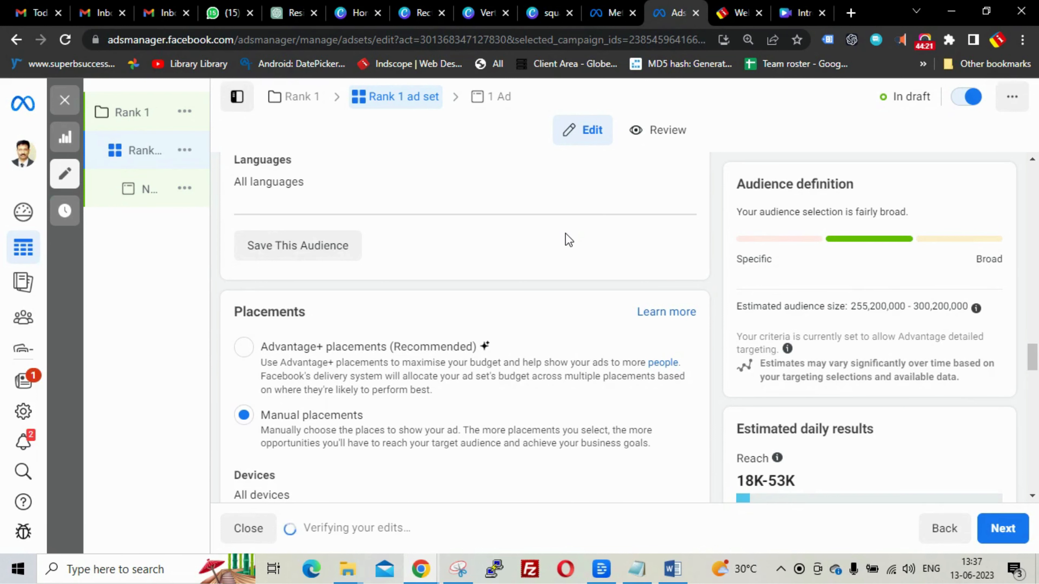
pyautogui.scroll(-6, 566, 234)
pyautogui.scroll(-7, 567, 241)
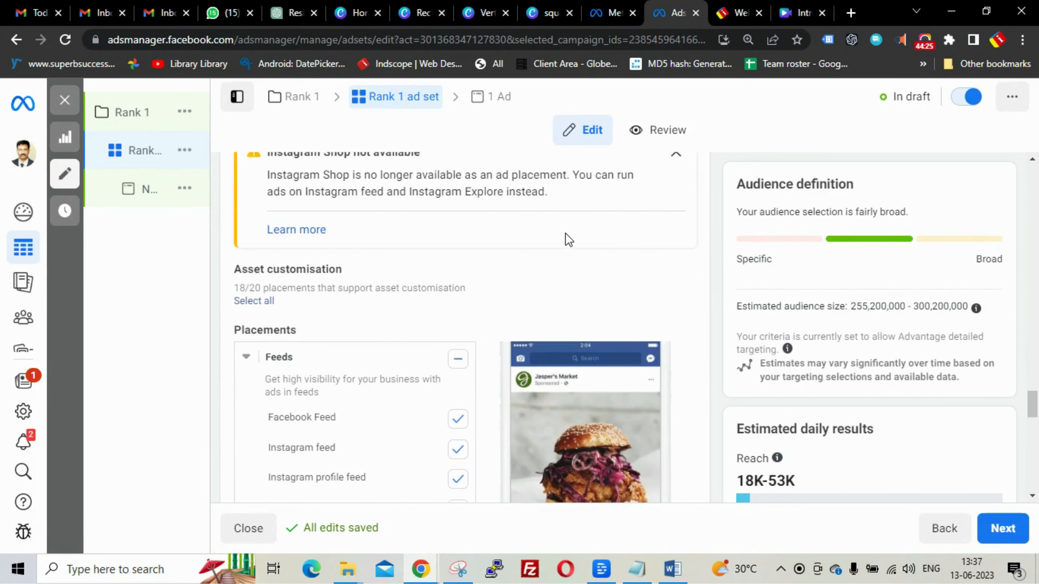
pyautogui.scroll(-8, 567, 239)
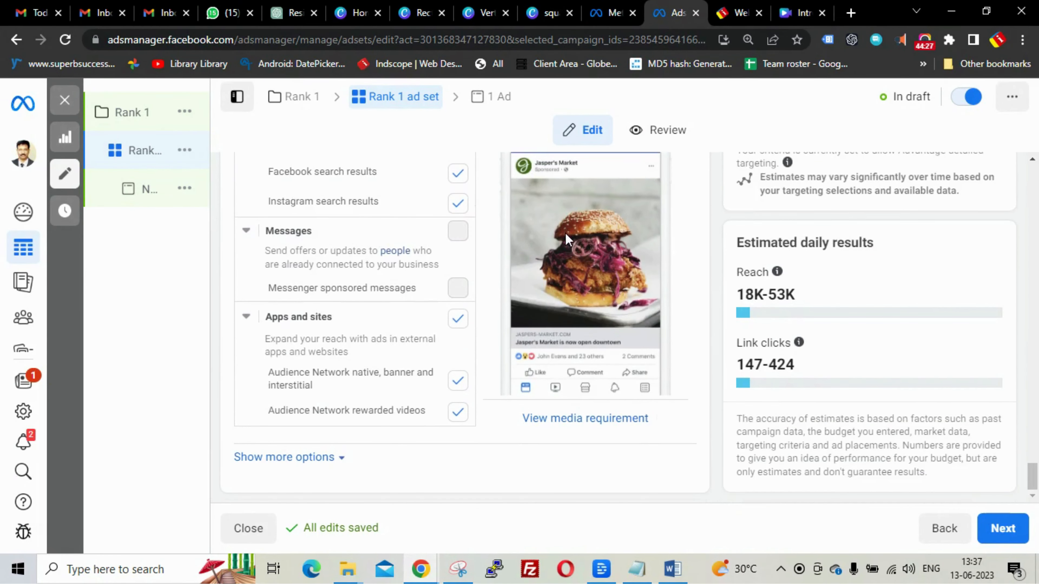
pyautogui.scroll(9, 556, 248)
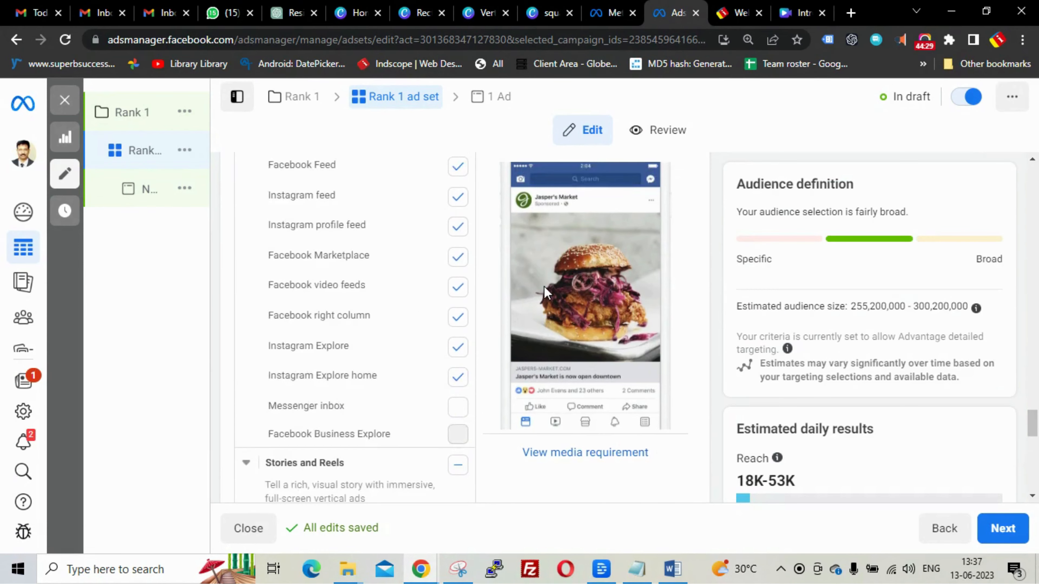
pyautogui.scroll(12, 548, 293)
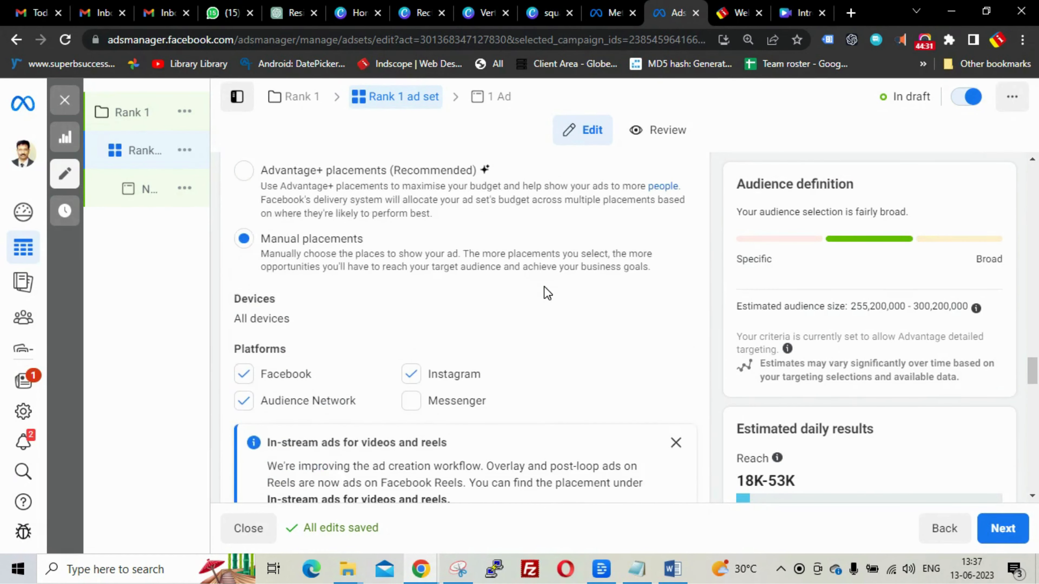
pyautogui.scroll(4, 548, 293)
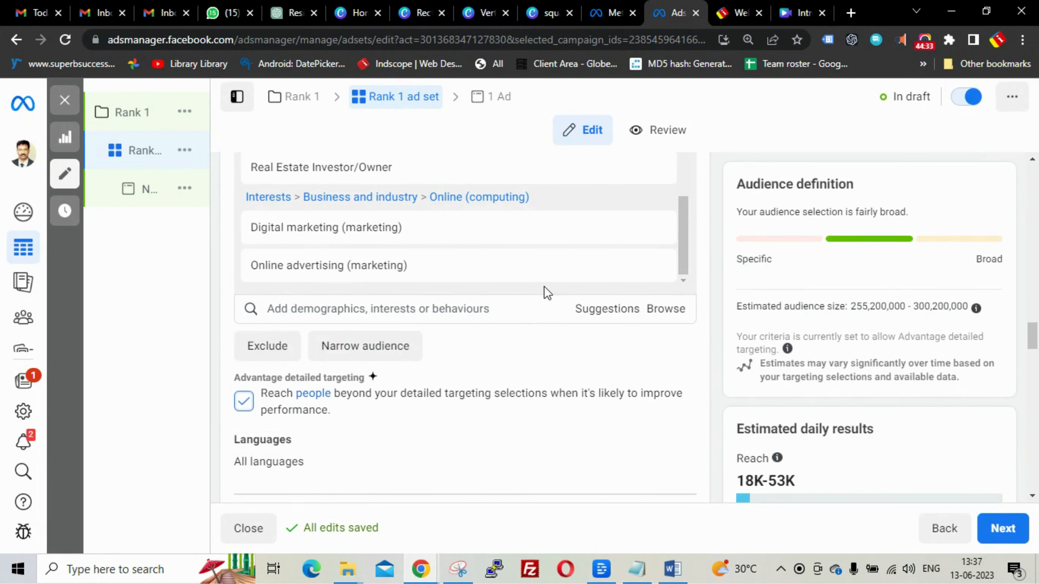
pyautogui.scroll(-7, 510, 452)
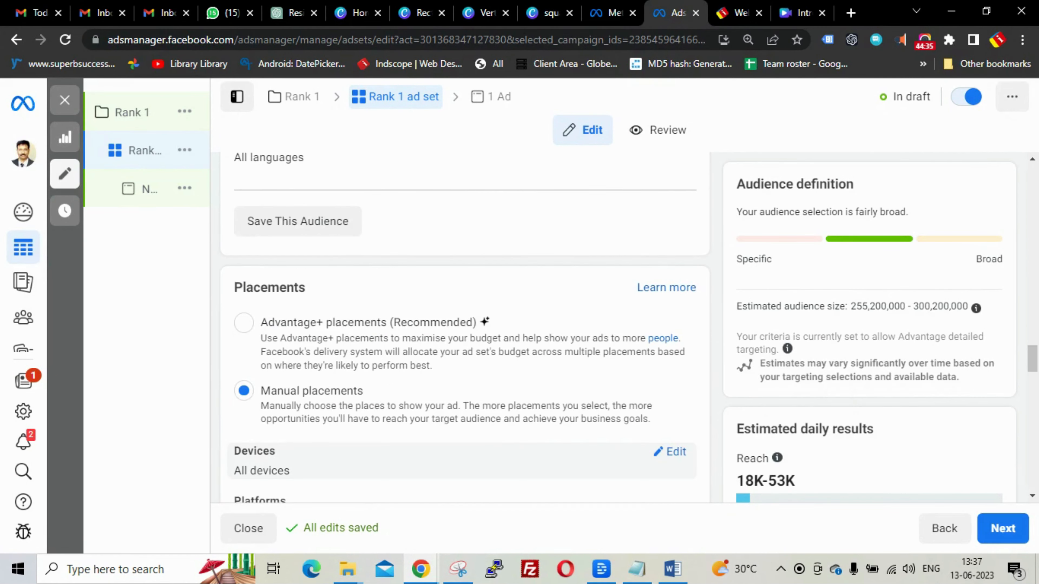
pyautogui.scroll(-5, 514, 455)
pyautogui.scroll(-10, 512, 454)
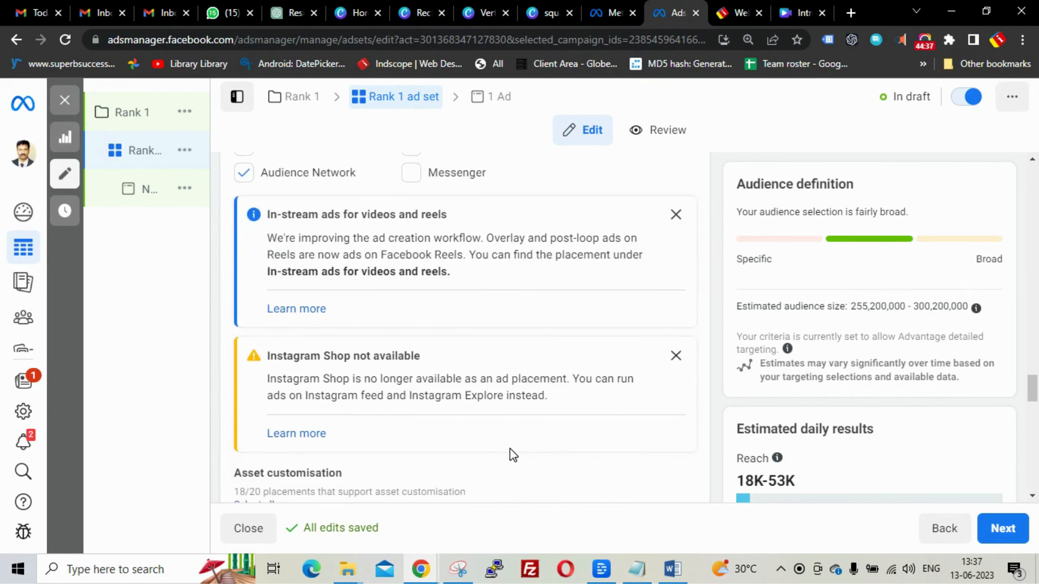
pyautogui.scroll(-15, 512, 453)
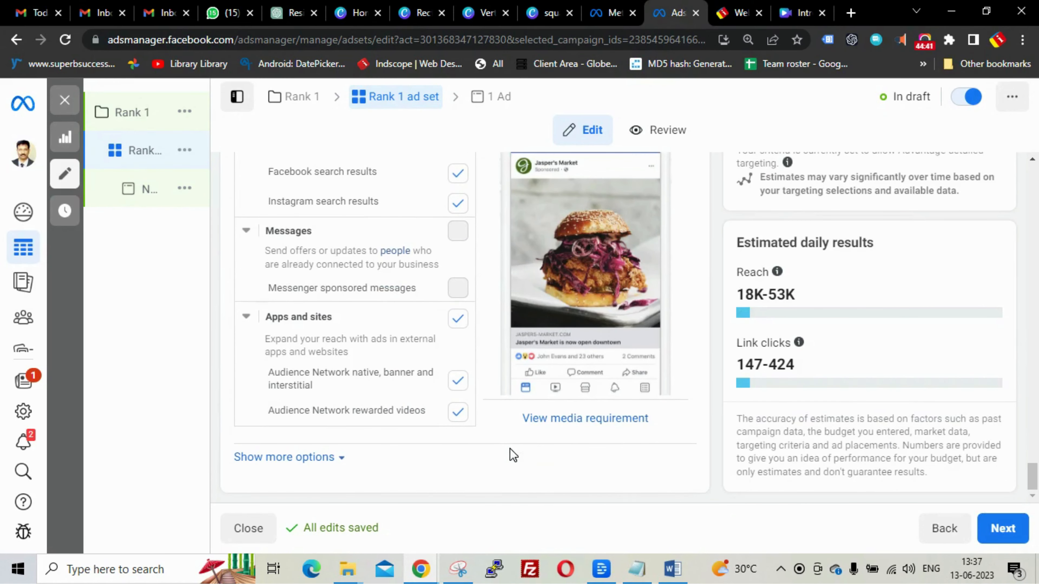
pyautogui.click(996, 530)
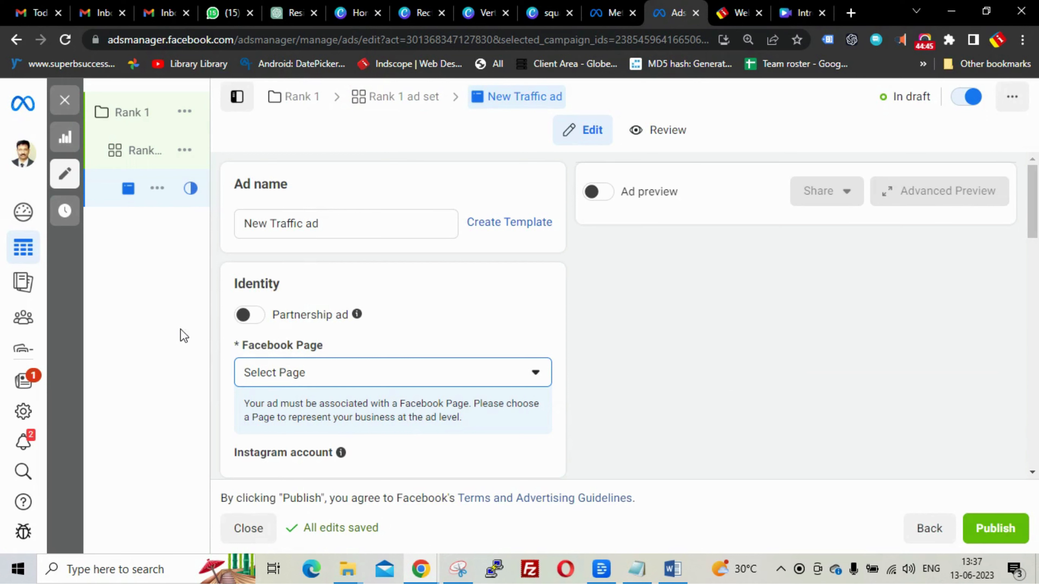
# - Rename New Traffic ad to 'Rank 1 ad' and close the carousel and video suggestion popups
pyautogui.moveTo(329, 223); pyautogui.dragTo(215, 227)
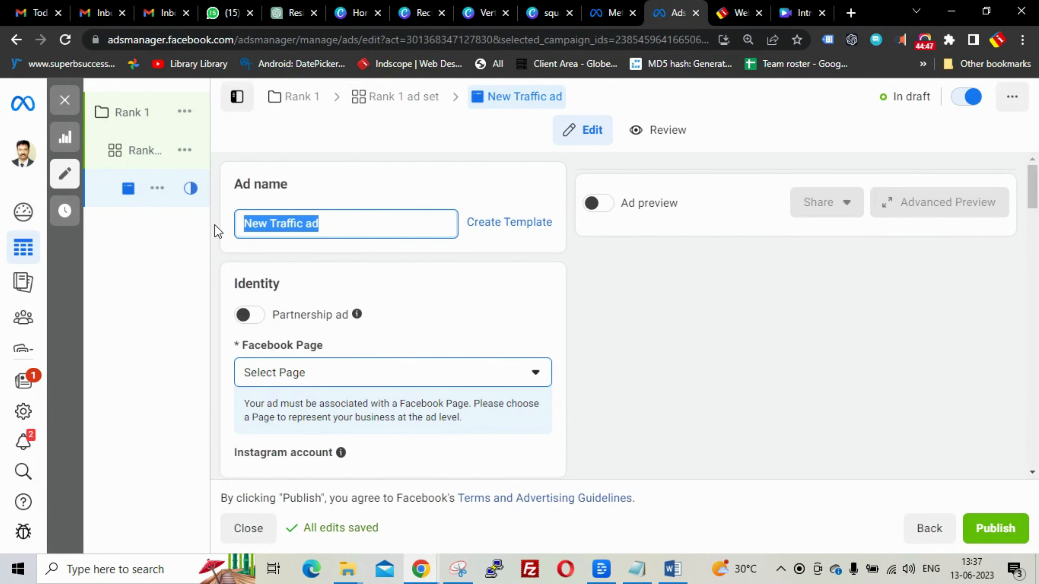
pyautogui.moveTo(213, 231)
pyautogui.press('BackSpace')
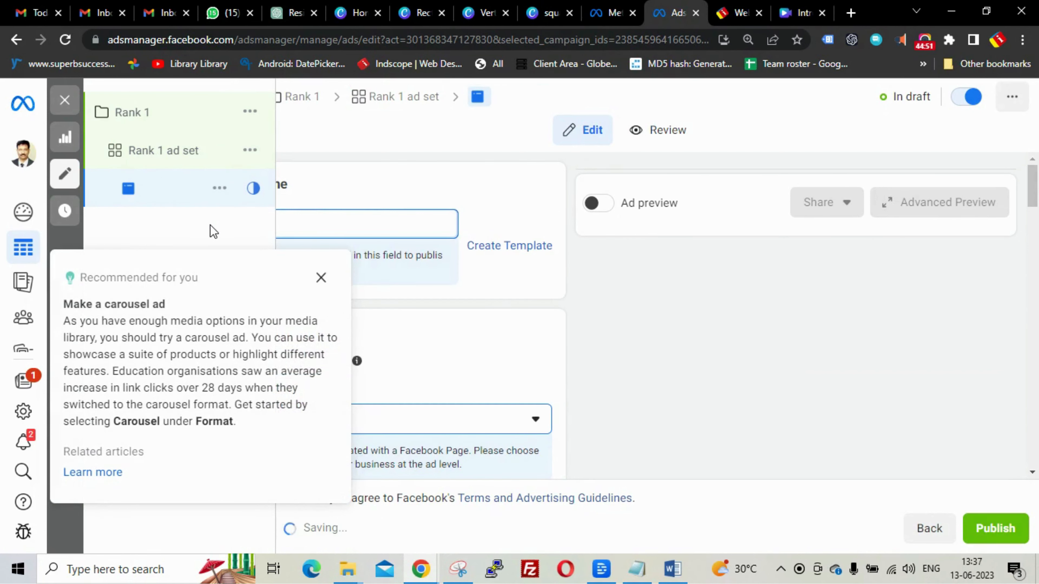
pyautogui.write('r')
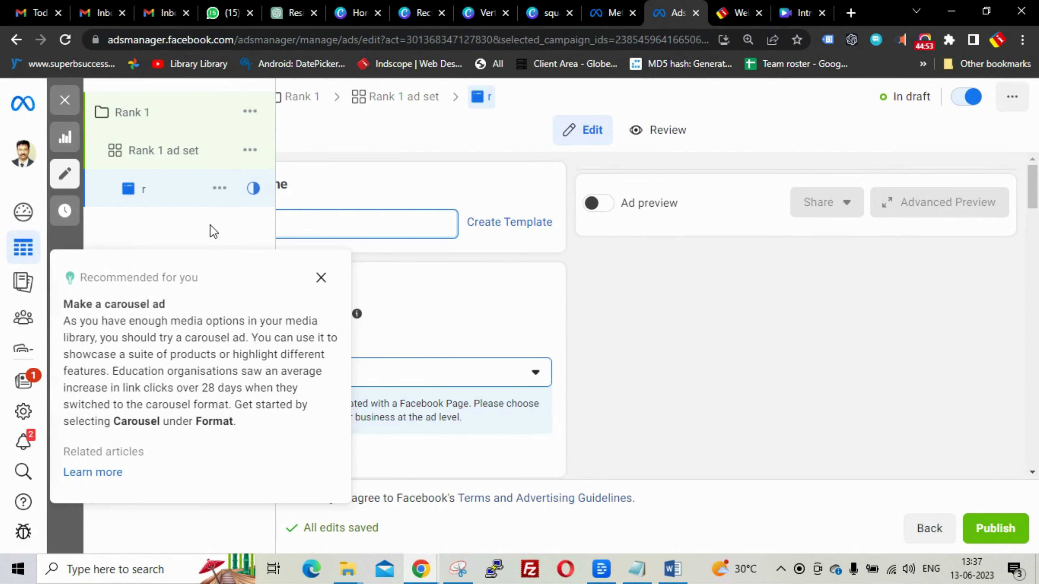
pyautogui.write('ANK 1a')
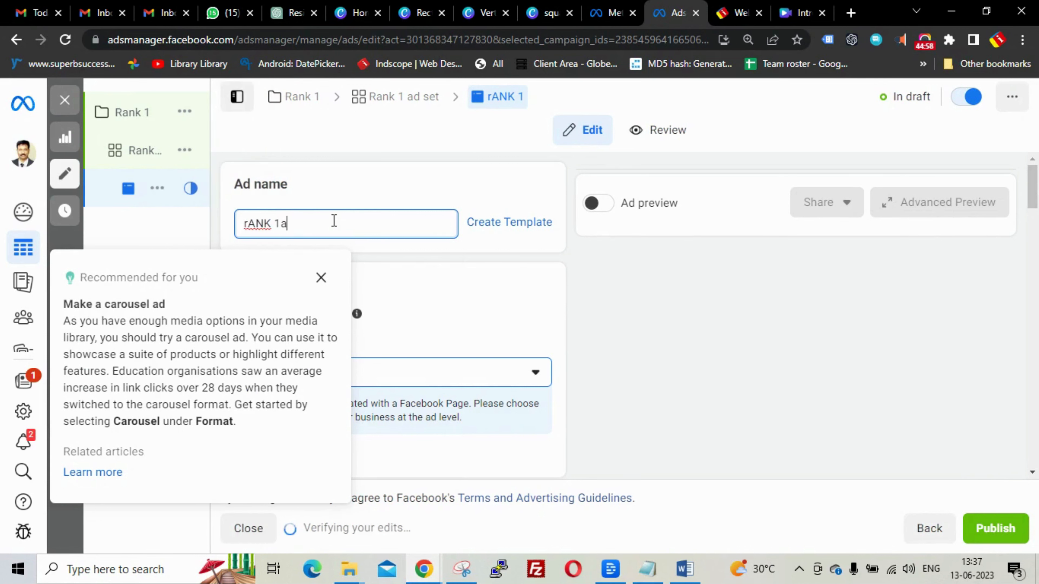
pyautogui.press('BackSpace')
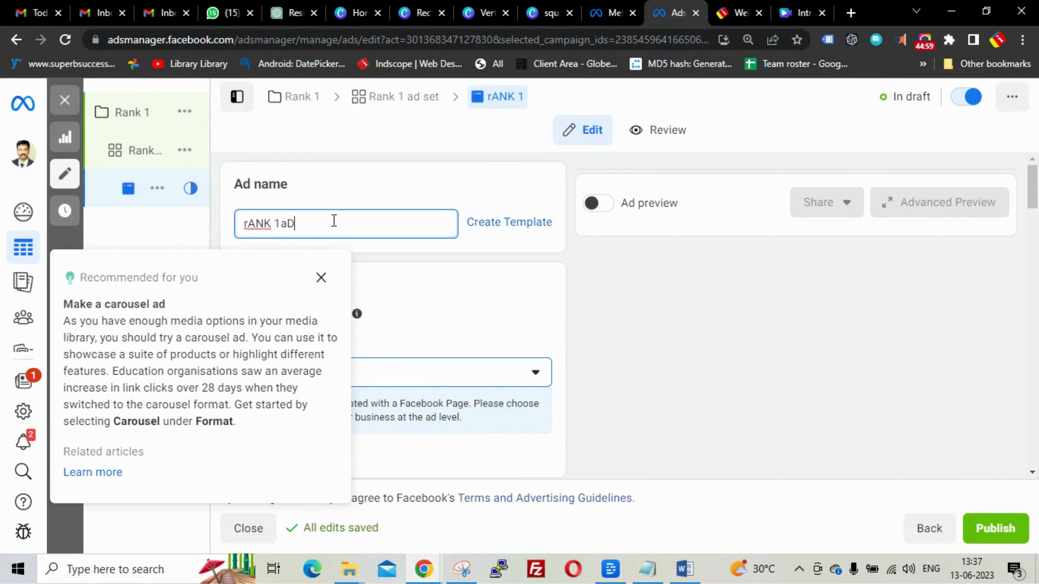
pyautogui.click(322, 288)
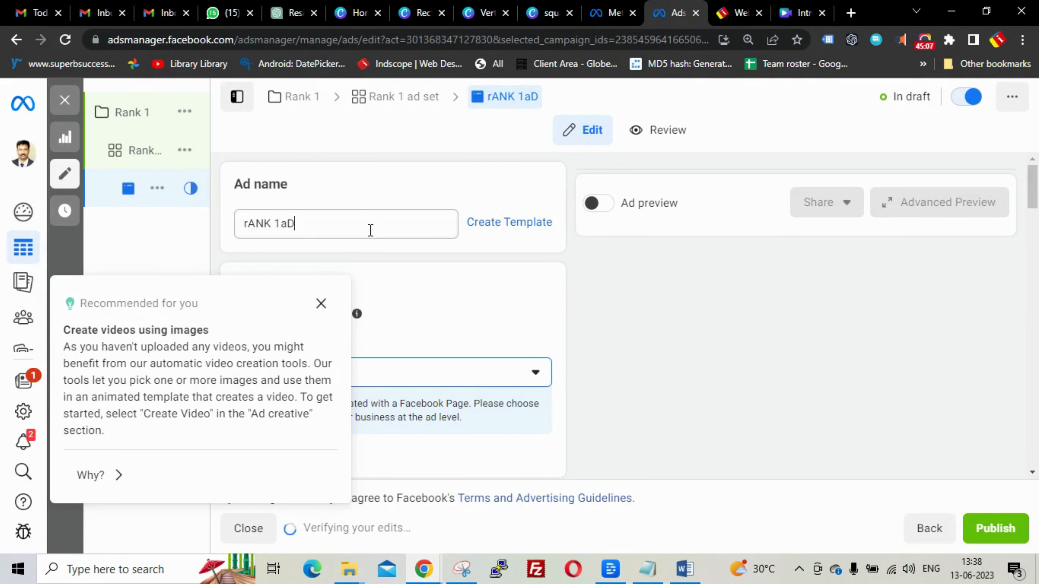
pyautogui.moveTo(371, 230); pyautogui.dragTo(255, 241)
pyautogui.write('R')
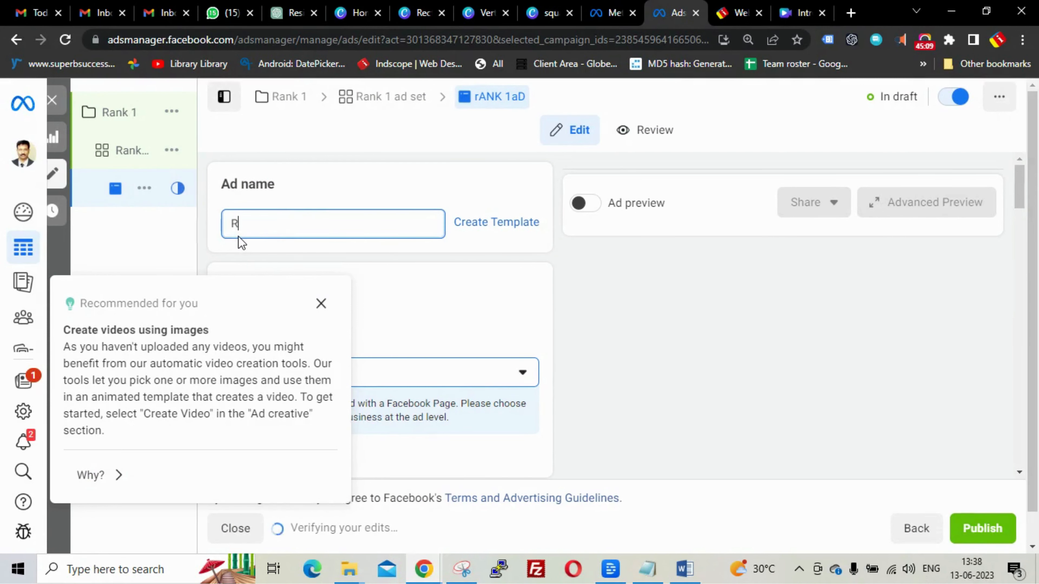
pyautogui.write('ank 1 ad')
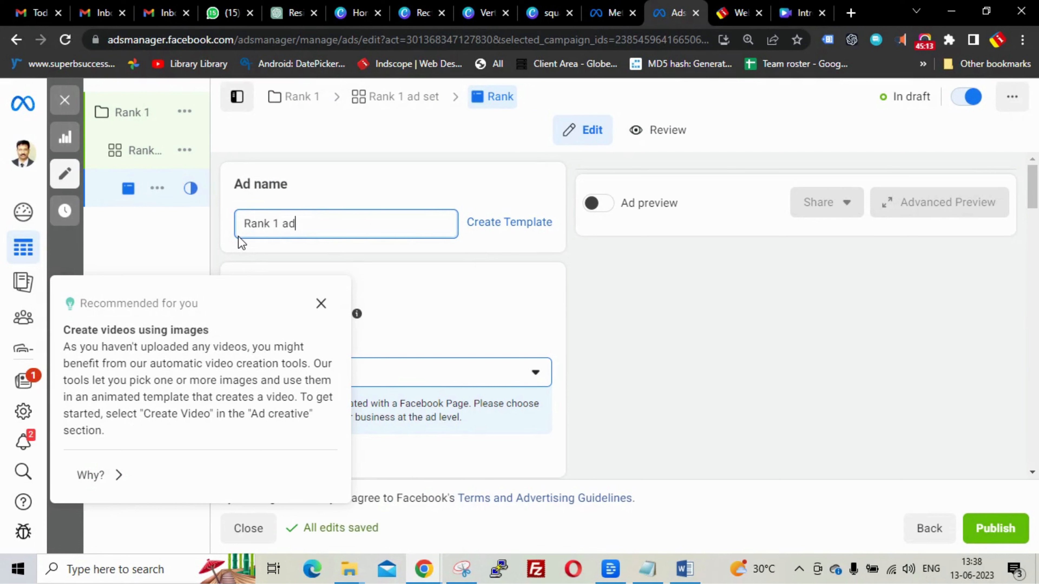
pyautogui.click(321, 305)
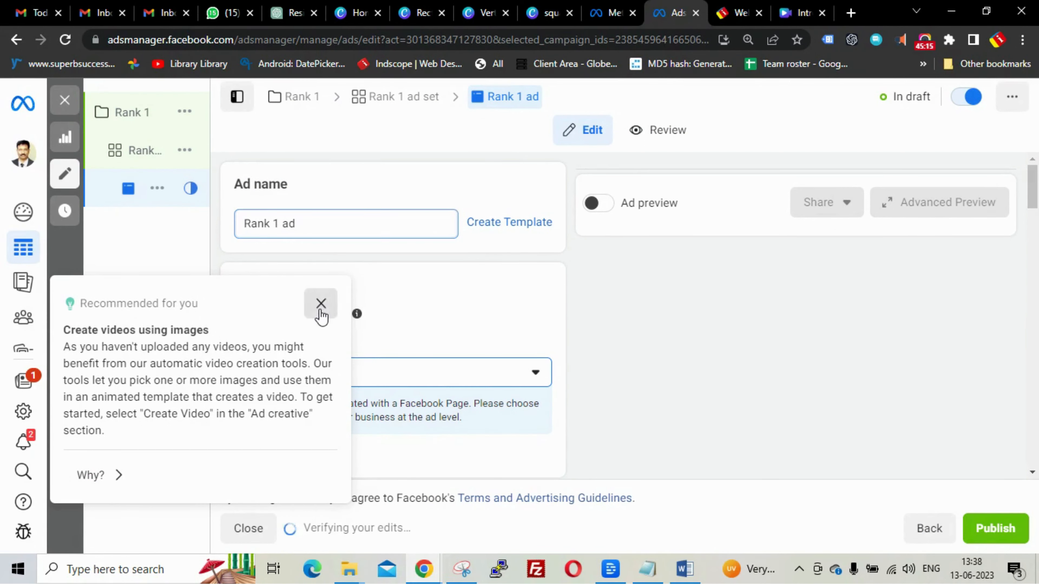
pyautogui.scroll(-2, 644, 282)
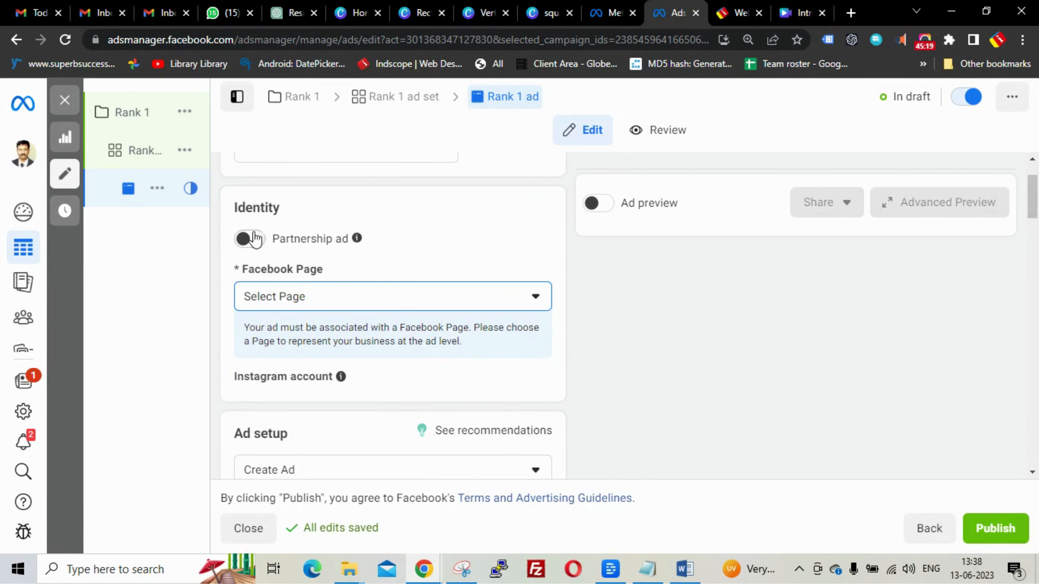
# - Leave Partnership ad off and choose Indscope Technologies from the Personal pages as Facebook Page
pyautogui.click(252, 241)
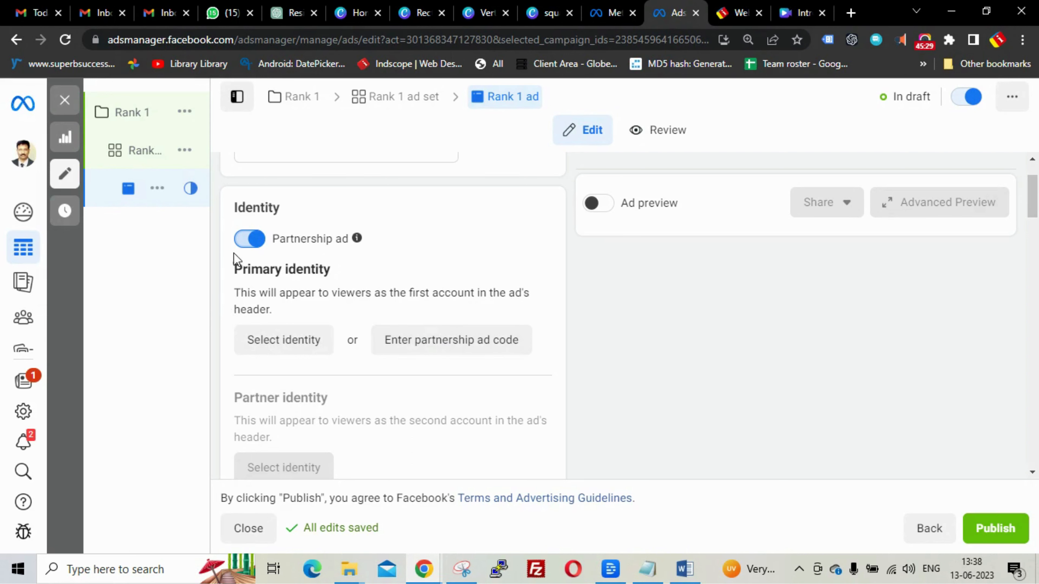
pyautogui.click(239, 248)
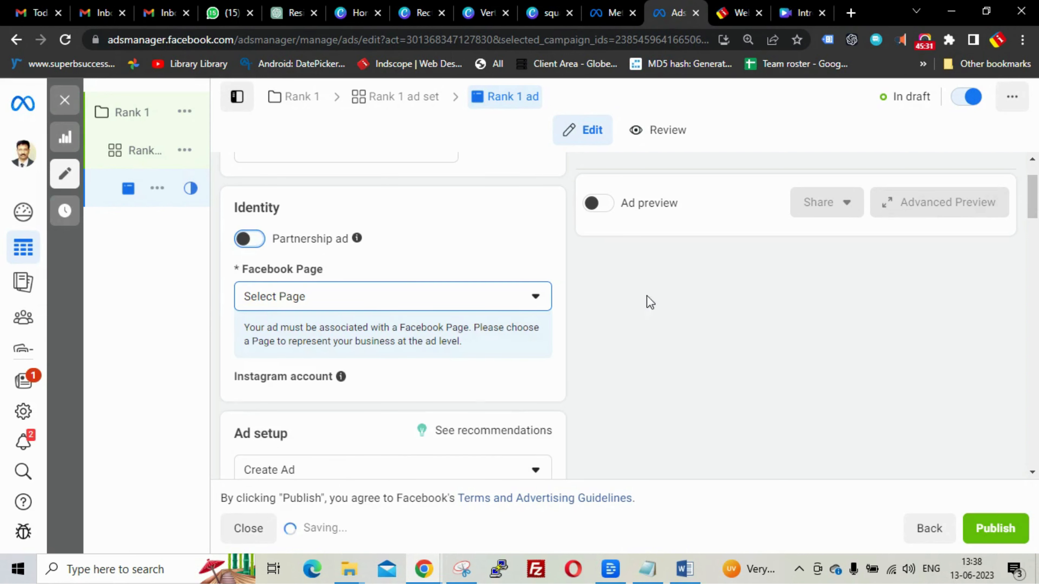
pyautogui.scroll(-3, 659, 318)
pyautogui.scroll(2, 662, 318)
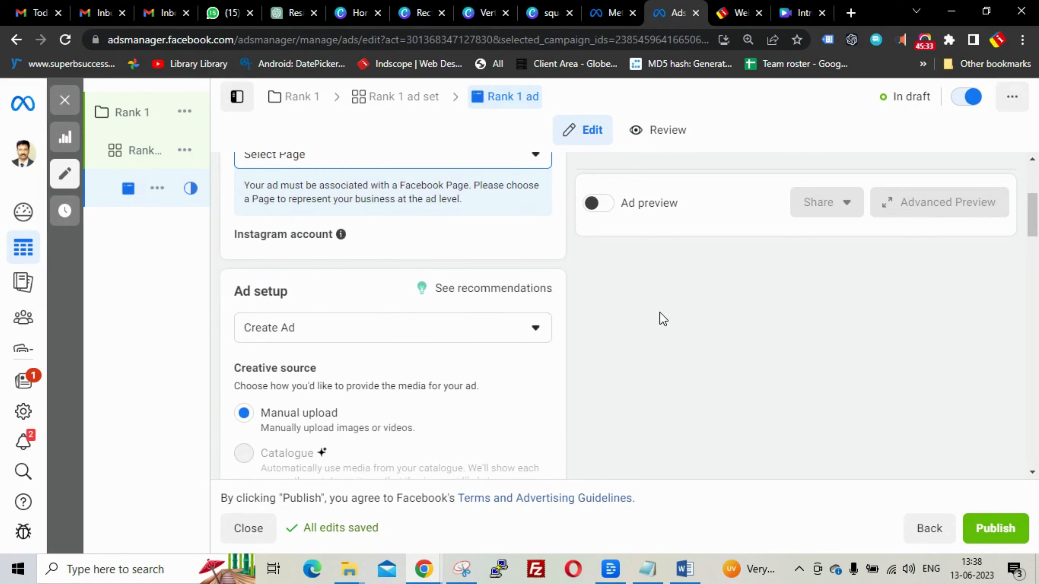
pyautogui.click(472, 226)
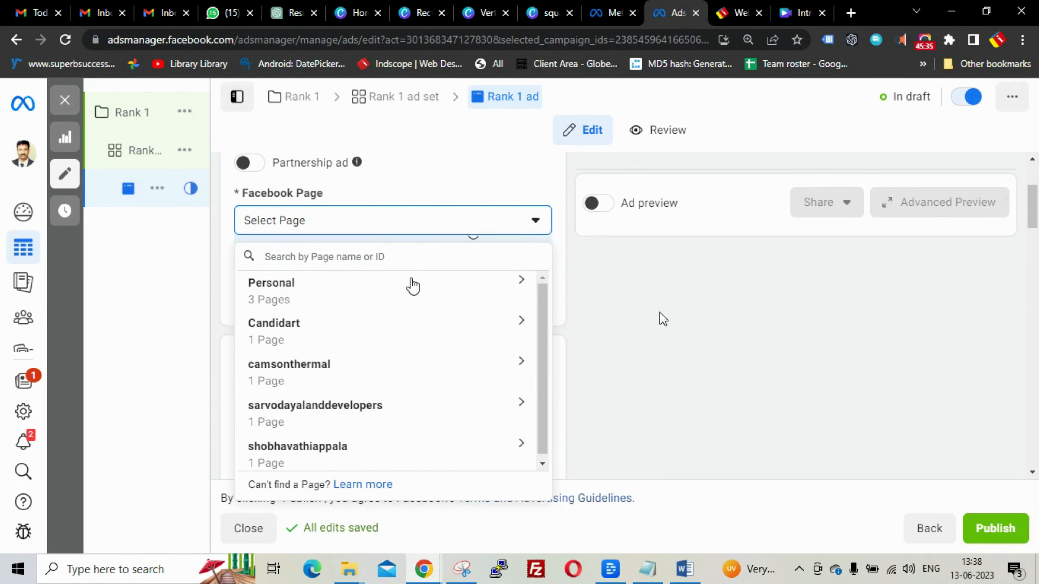
pyautogui.click(466, 297)
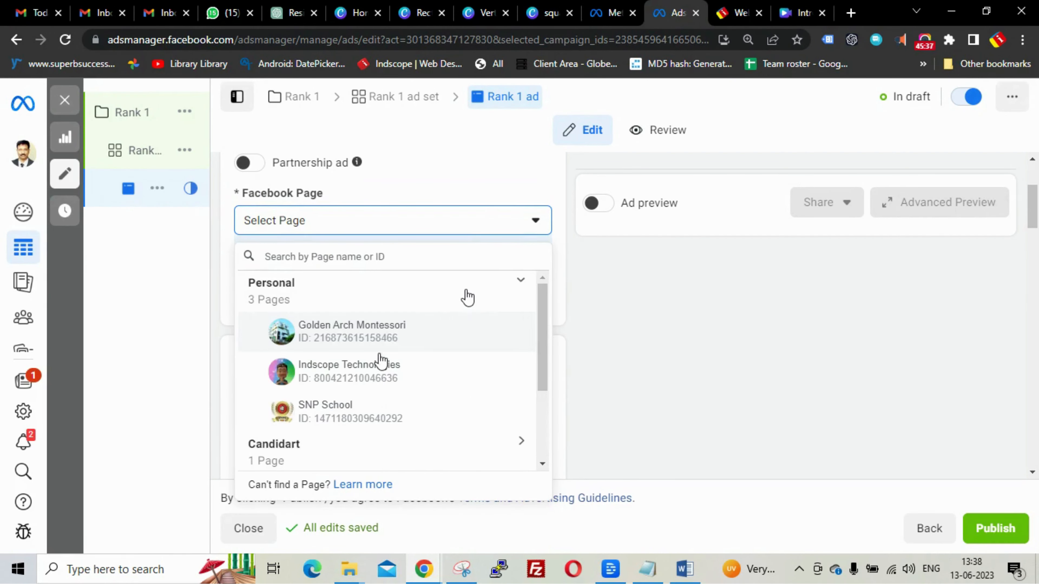
pyautogui.click(334, 379)
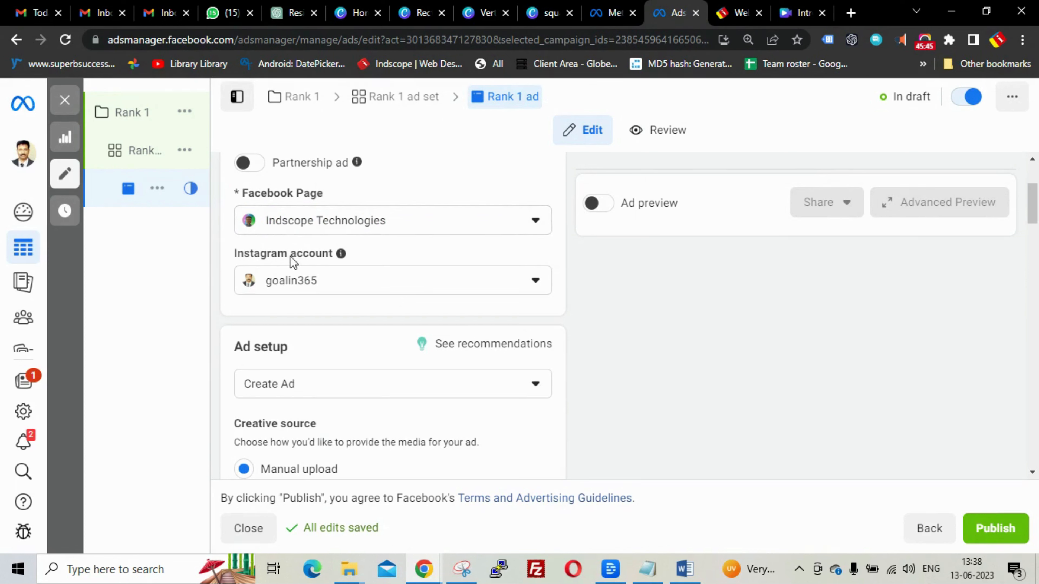
pyautogui.moveTo(359, 282)
pyautogui.scroll(-2, 678, 310)
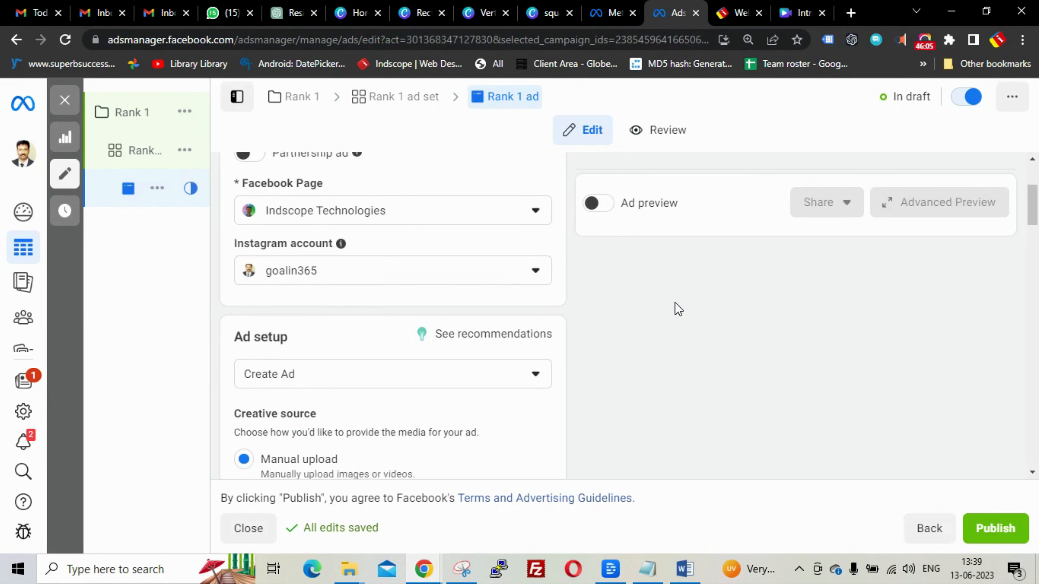
pyautogui.scroll(-2, 290, 332)
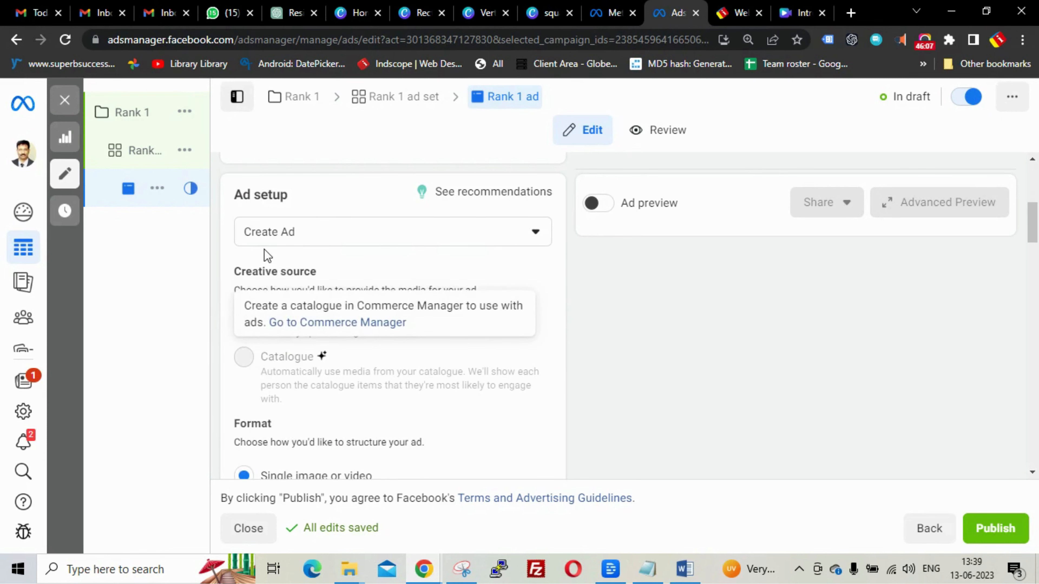
pyautogui.scroll(-2, 654, 343)
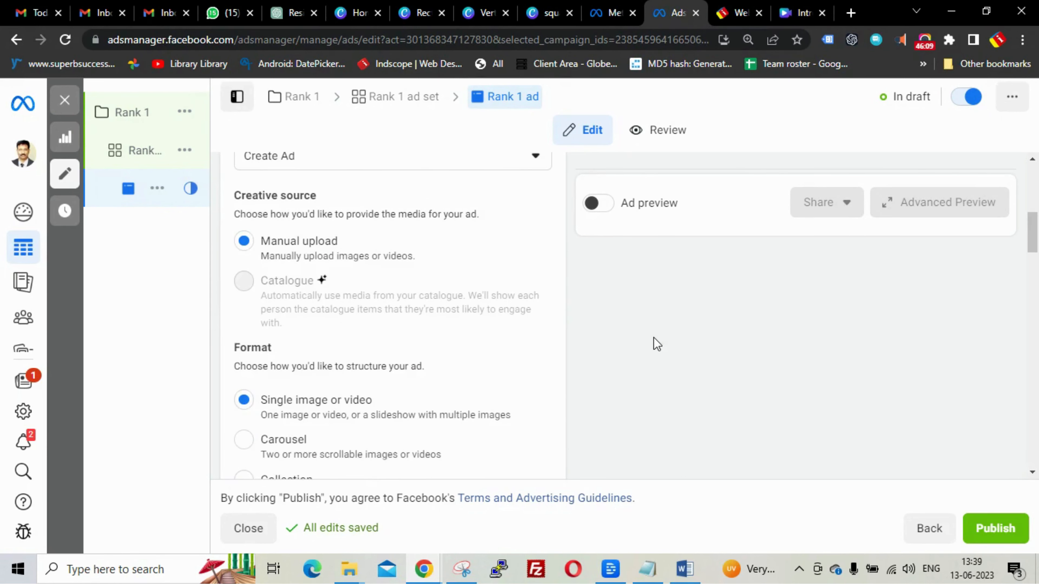
pyautogui.scroll(-4, 653, 337)
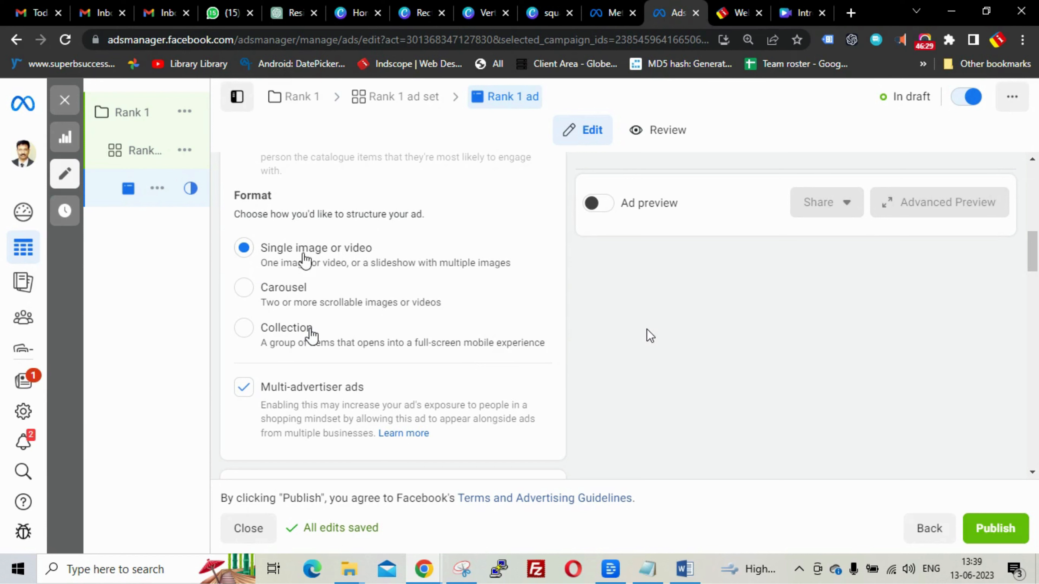
pyautogui.scroll(-5, 649, 335)
pyautogui.scroll(-5, 647, 330)
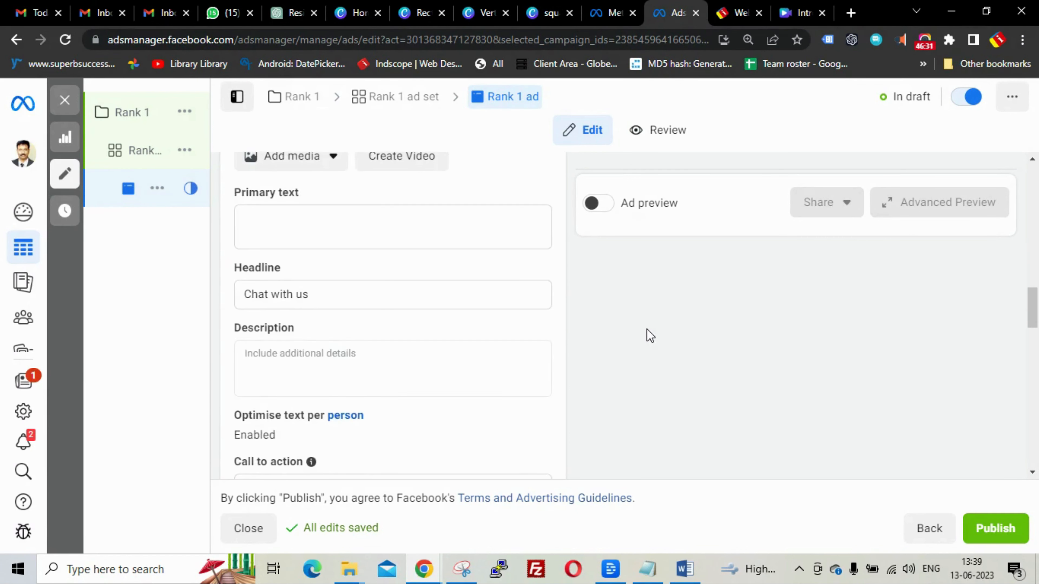
pyautogui.scroll(2, 446, 315)
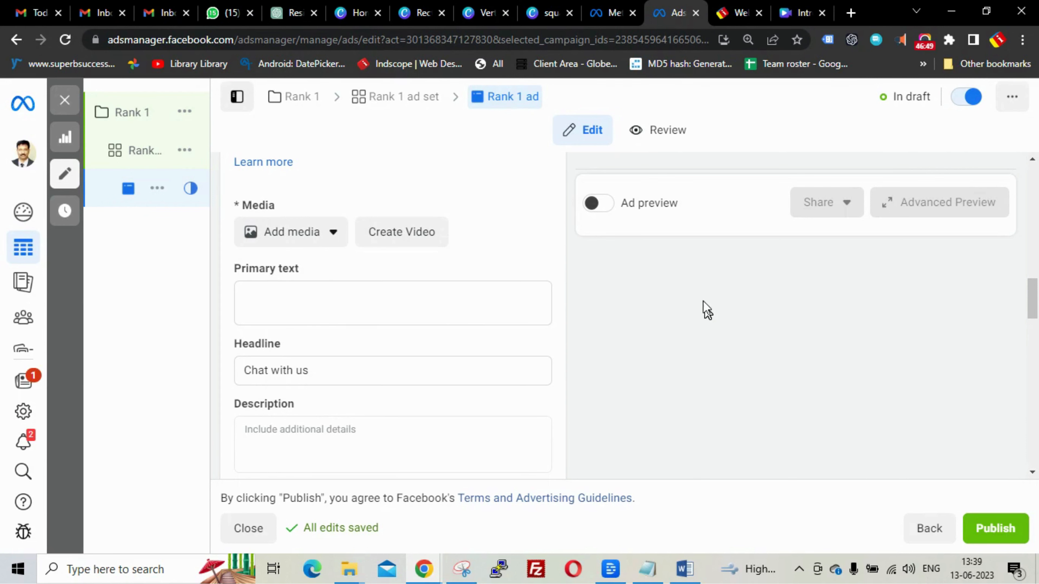
# - Choose Add image under Add media and start an upload from the computer
pyautogui.click(335, 234)
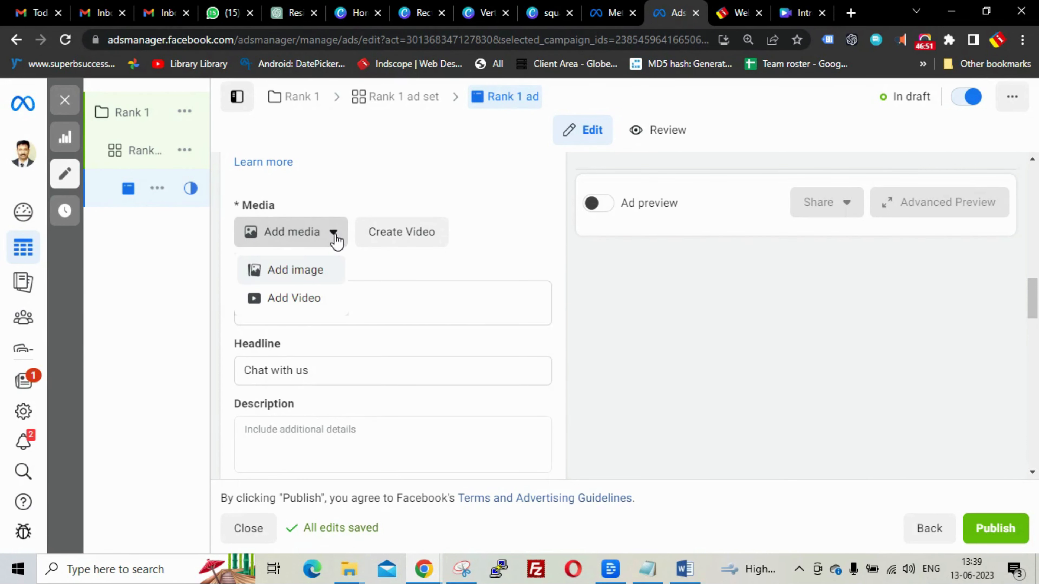
pyautogui.click(297, 269)
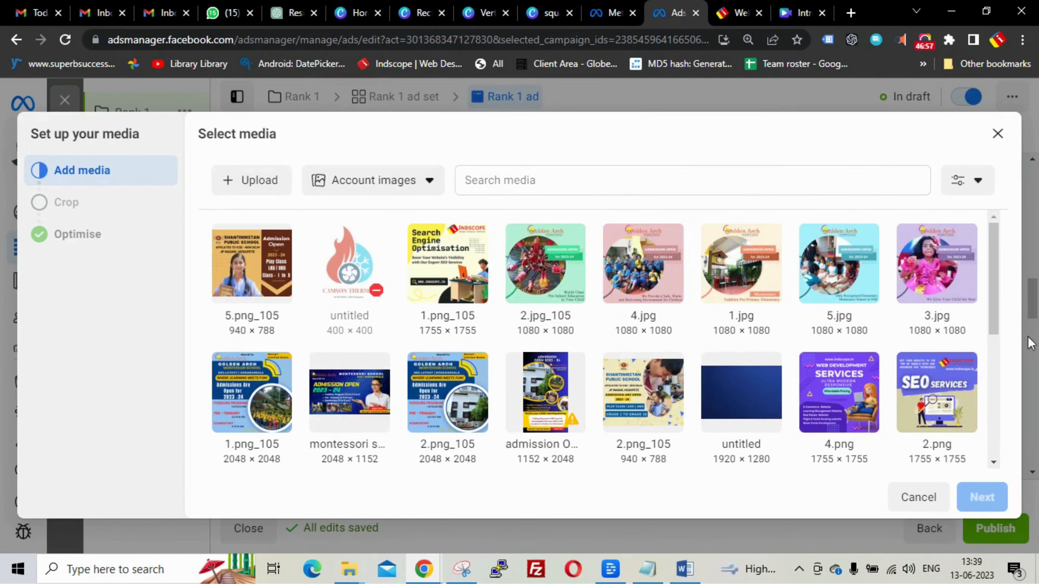
pyautogui.click(262, 184)
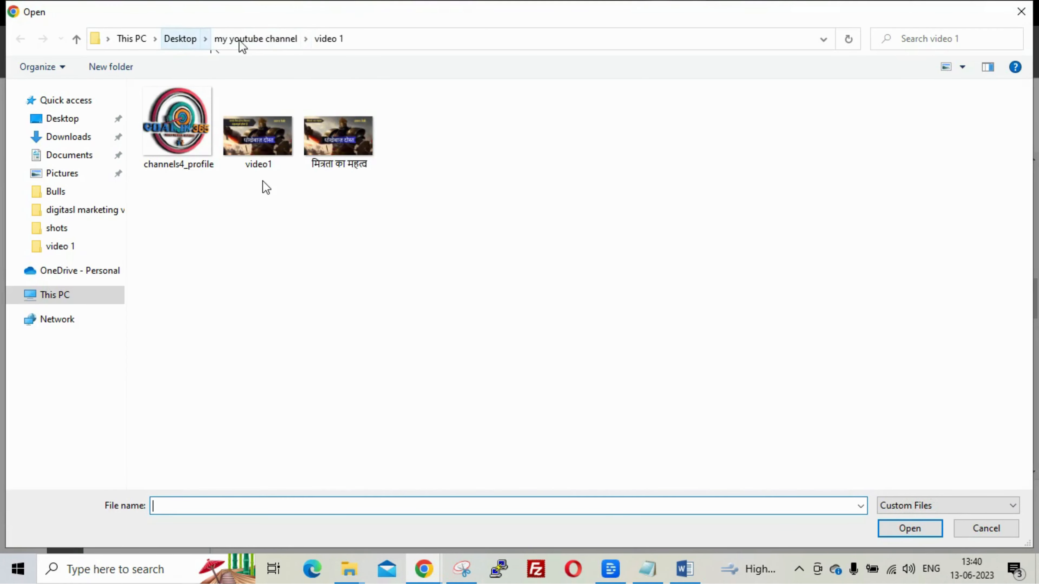
# - From the digitasl marketing videos folder, upload Rectangle seo, square seo and Vertical seo together
pyautogui.click(248, 39)
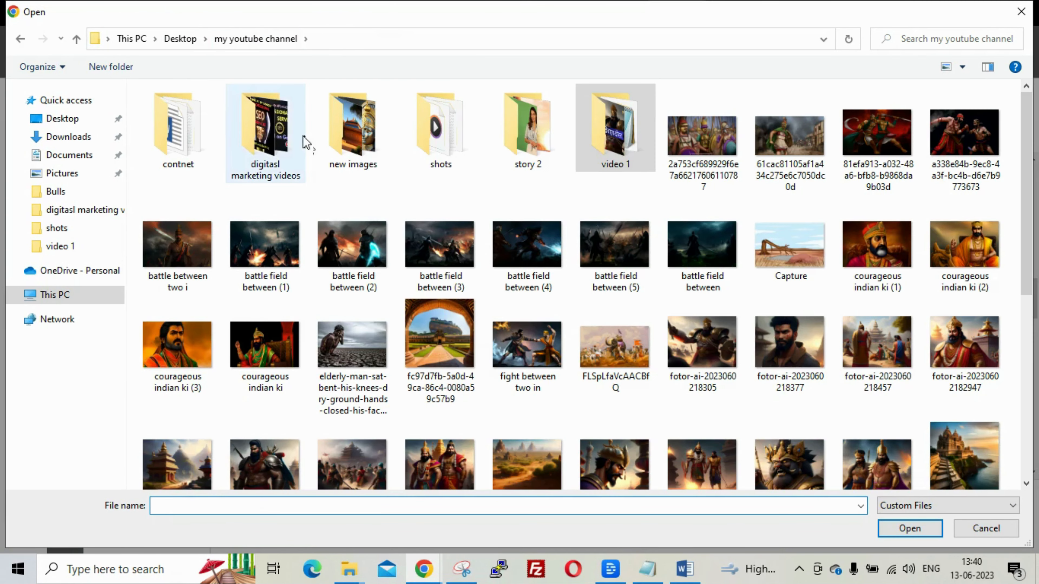
pyautogui.doubleClick(304, 141)
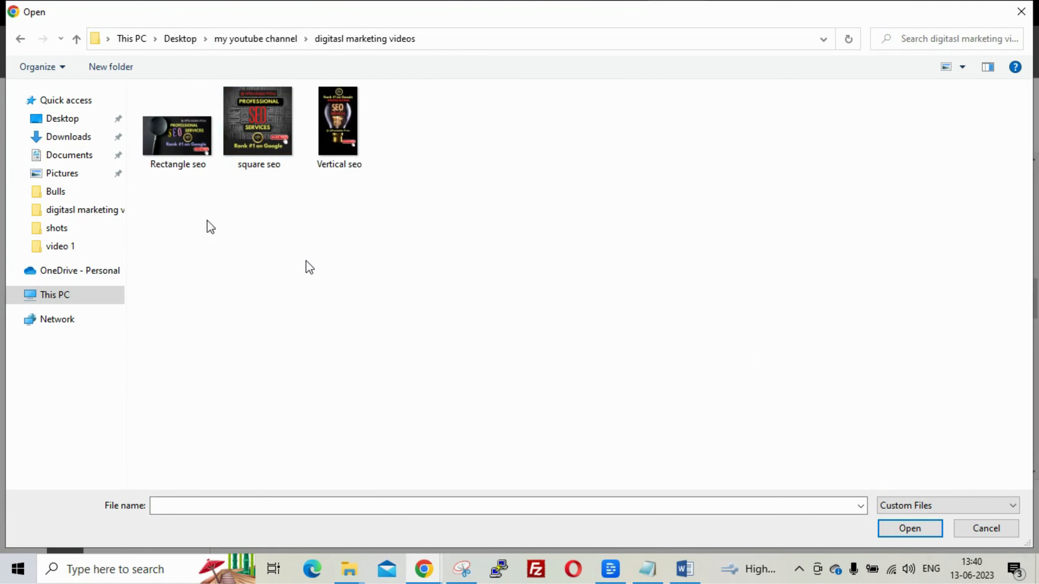
pyautogui.click(265, 123)
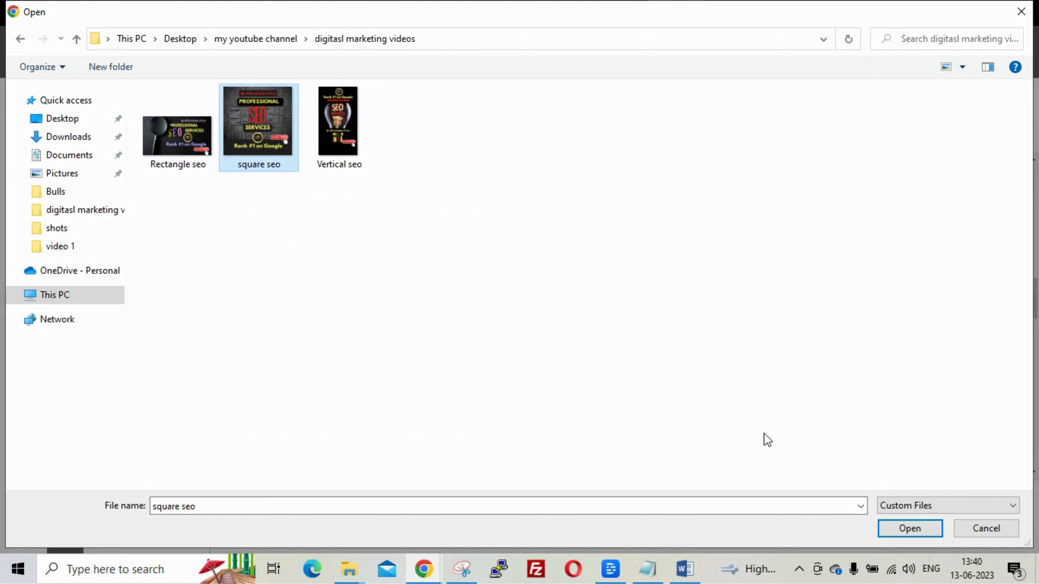
pyautogui.click(920, 531)
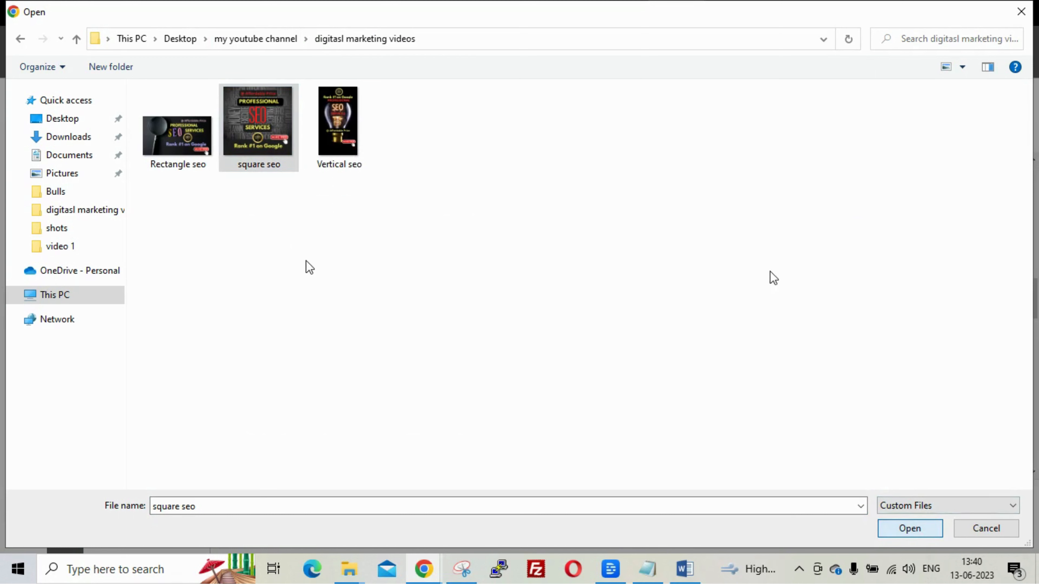
pyautogui.click(541, 138)
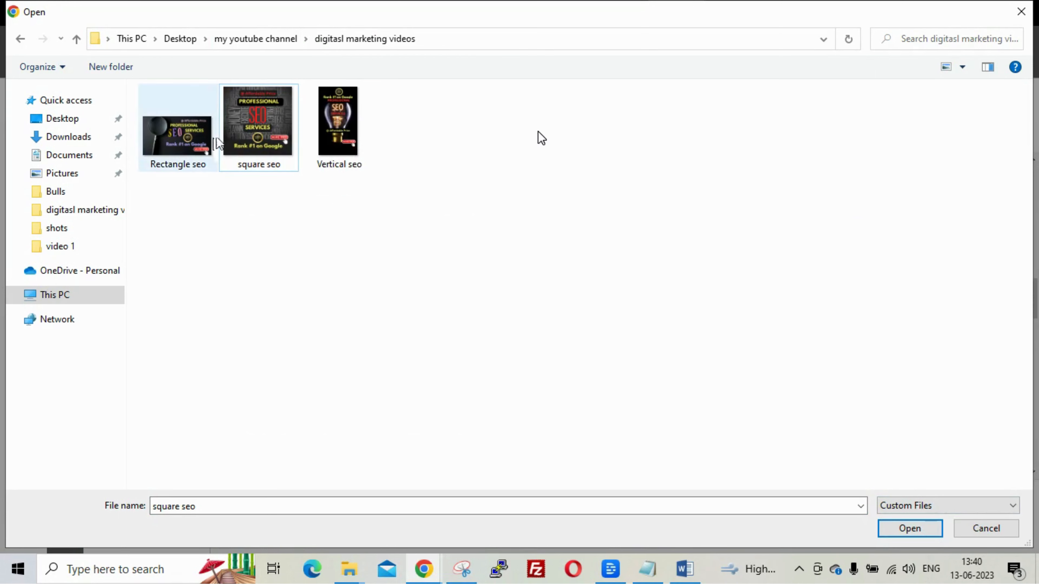
pyautogui.click(197, 146)
pyautogui.keyDown('ctrl'); pyautogui.click(262, 135); pyautogui.keyUp('ctrl')
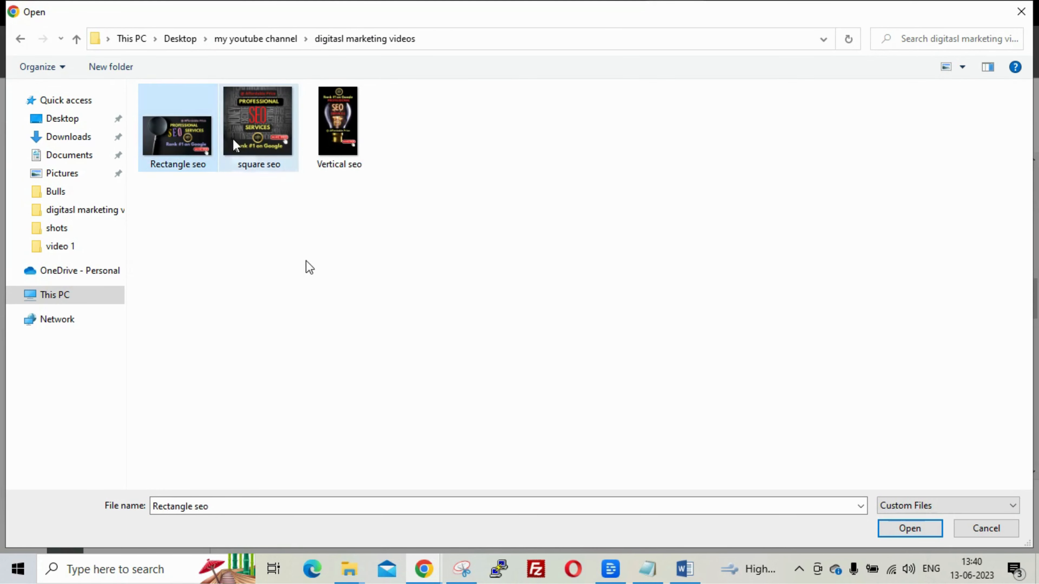
pyautogui.keyDown('ctrl'); pyautogui.click(323, 145); pyautogui.keyUp('ctrl')
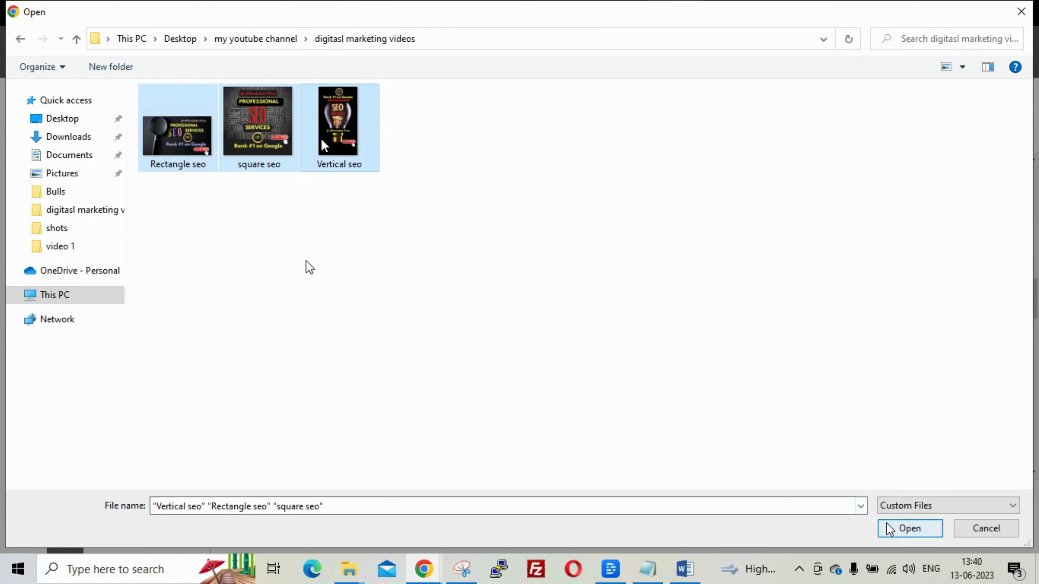
pyautogui.click(906, 529)
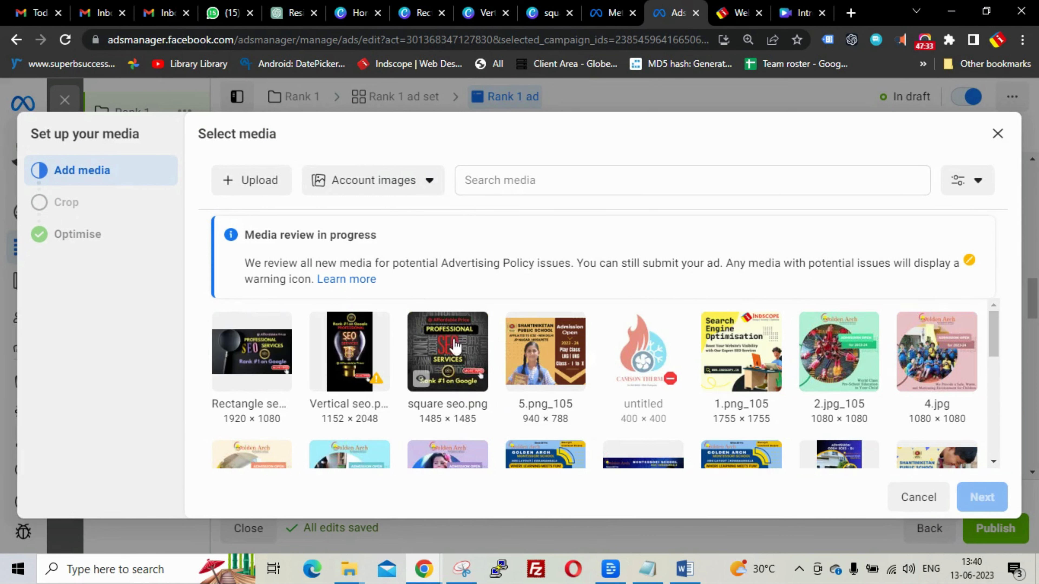
# - Pick square seo.png as the ad image and proceed to the placement crops
pyautogui.click(453, 349)
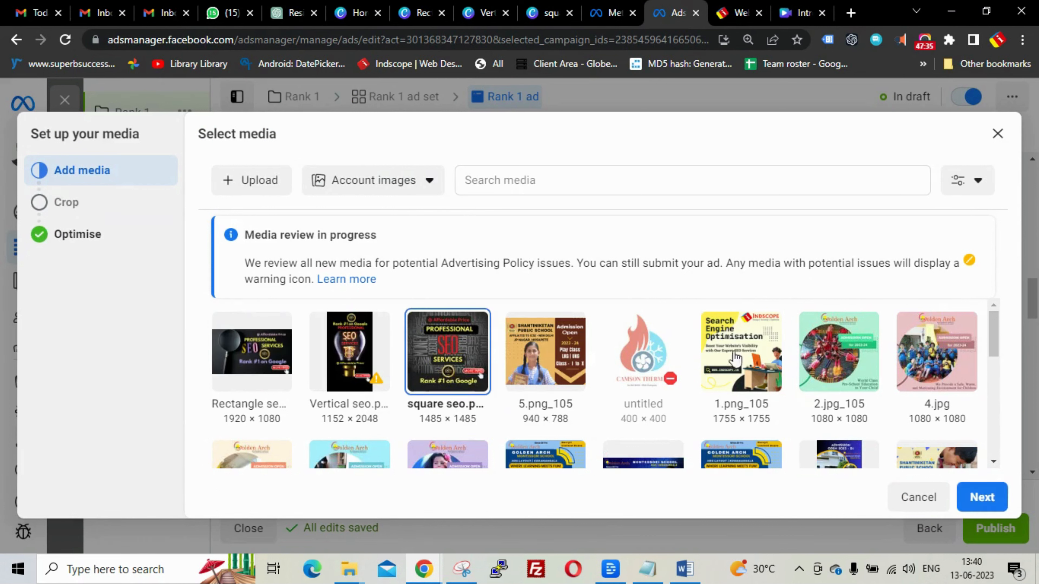
pyautogui.click(983, 497)
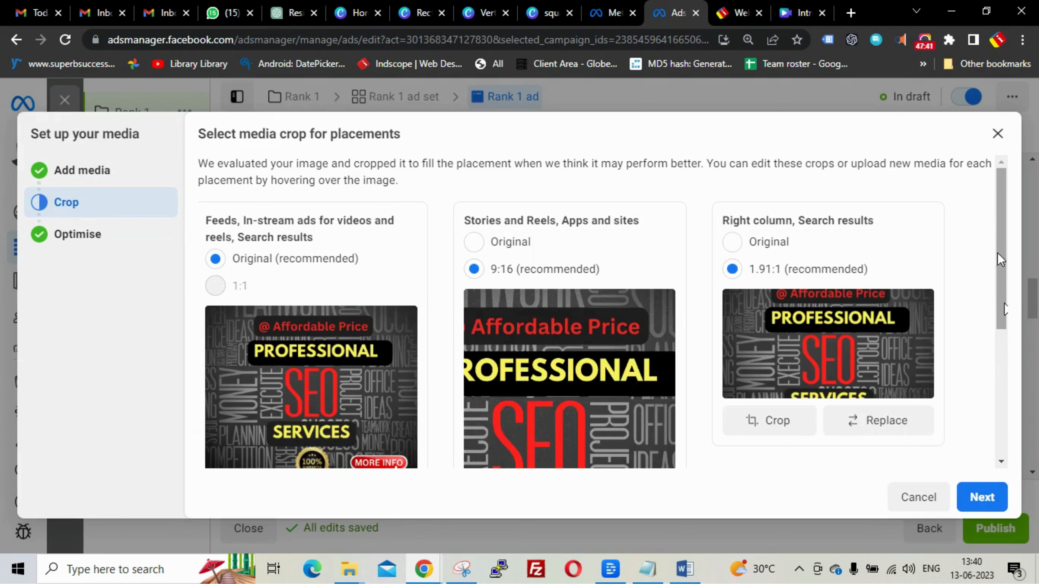
# - Replace the Stories and Reels image with Vertical seo
pyautogui.moveTo(998, 232); pyautogui.dragTo(1008, 281)
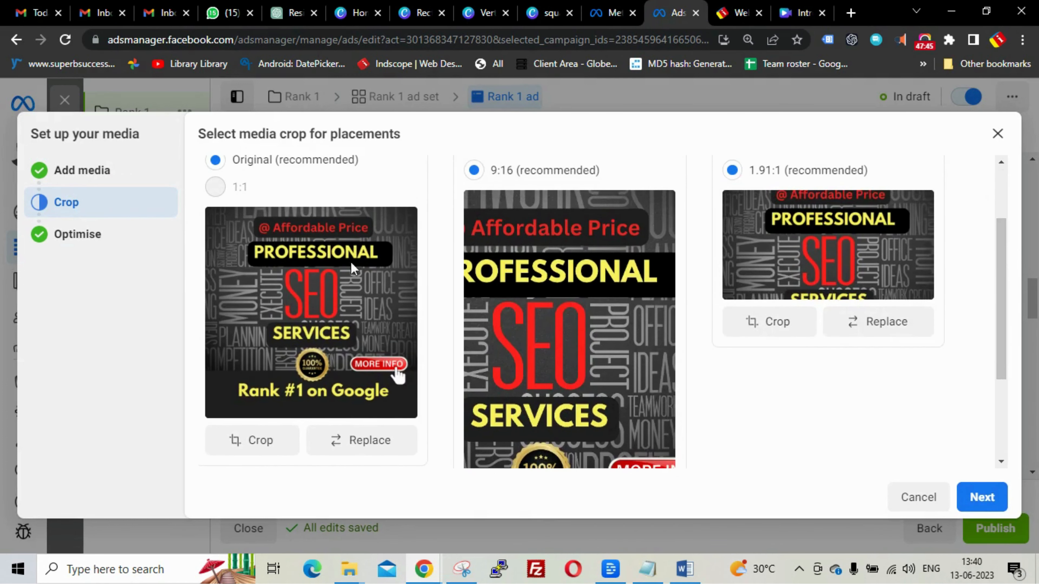
pyautogui.moveTo(1002, 240); pyautogui.dragTo(978, 336)
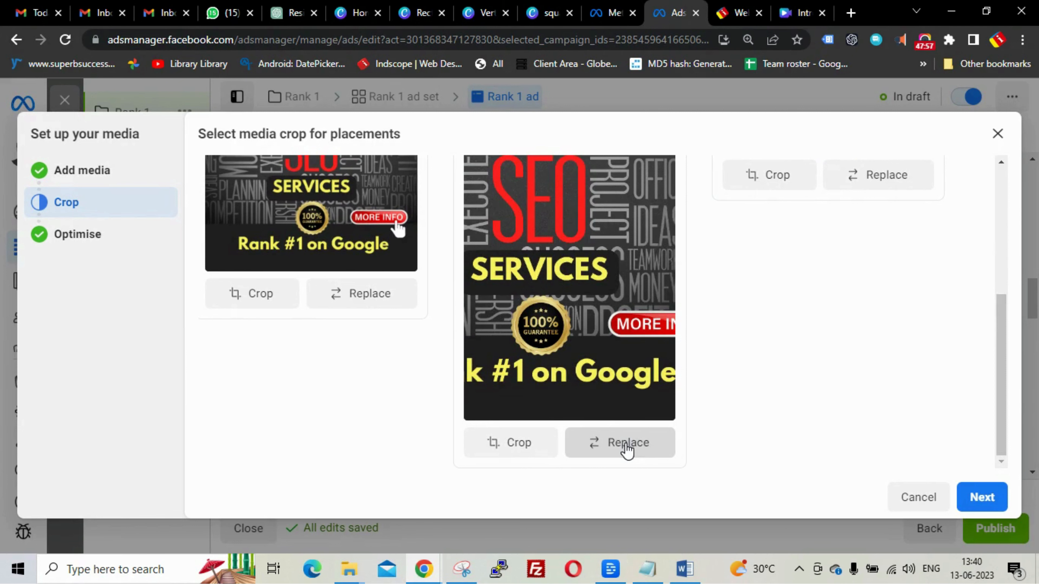
pyautogui.click(628, 443)
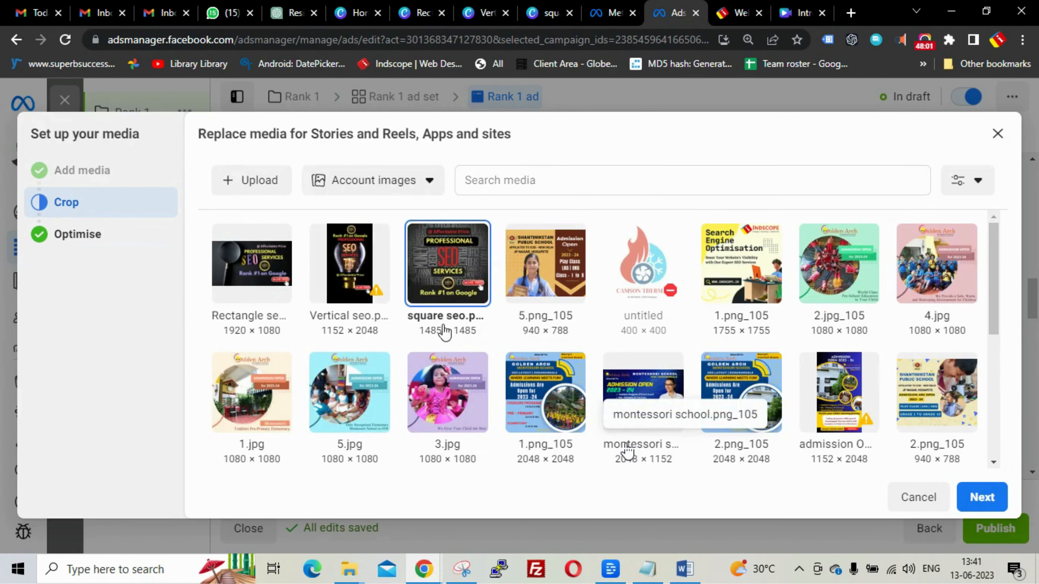
pyautogui.click(360, 261)
pyautogui.click(990, 500)
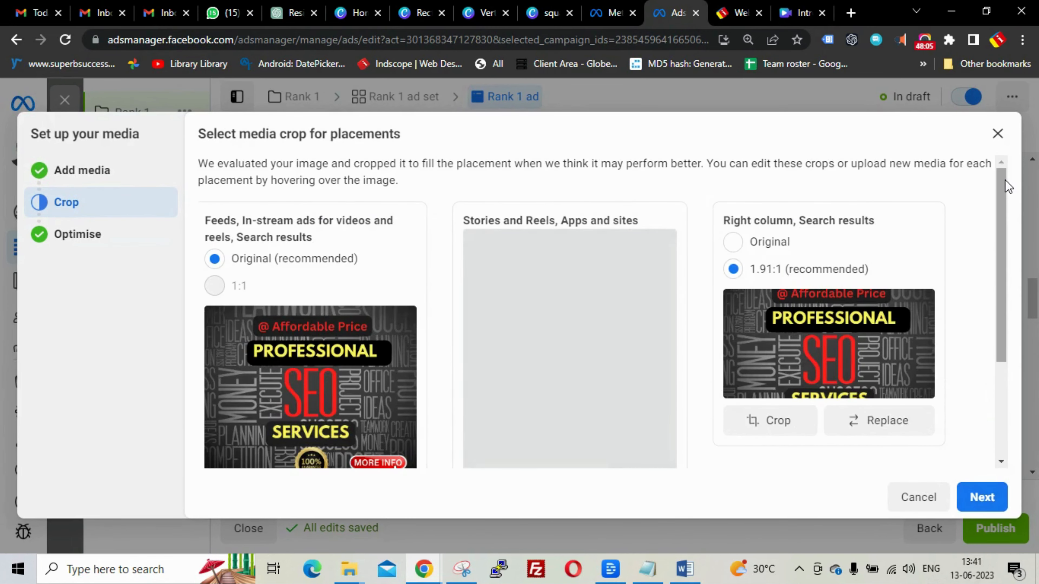
# - Use Rectangle seo for the Right column placement and move past cropping
pyautogui.moveTo(1001, 177); pyautogui.dragTo(1001, 230)
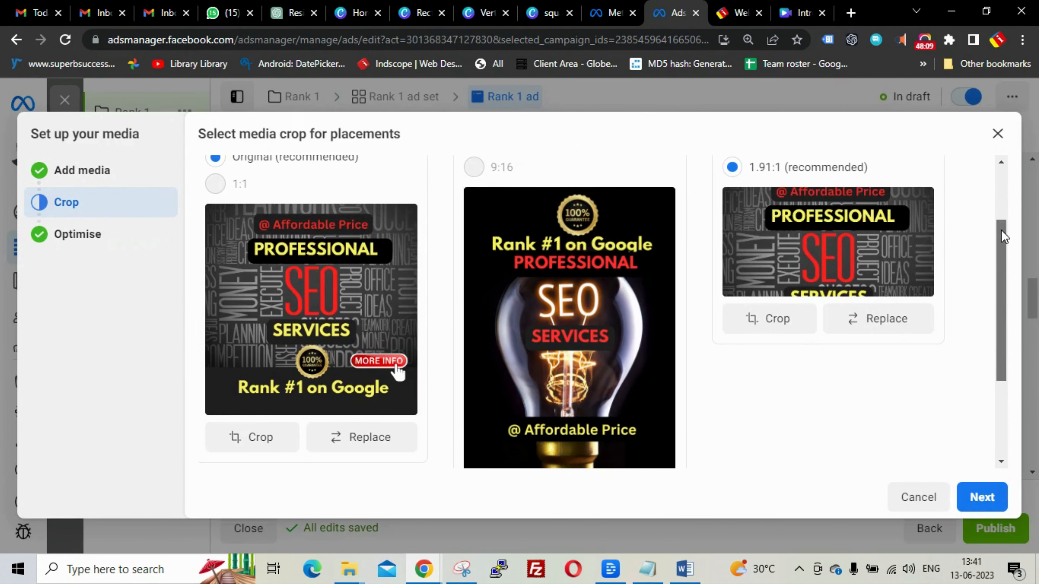
pyautogui.click(885, 326)
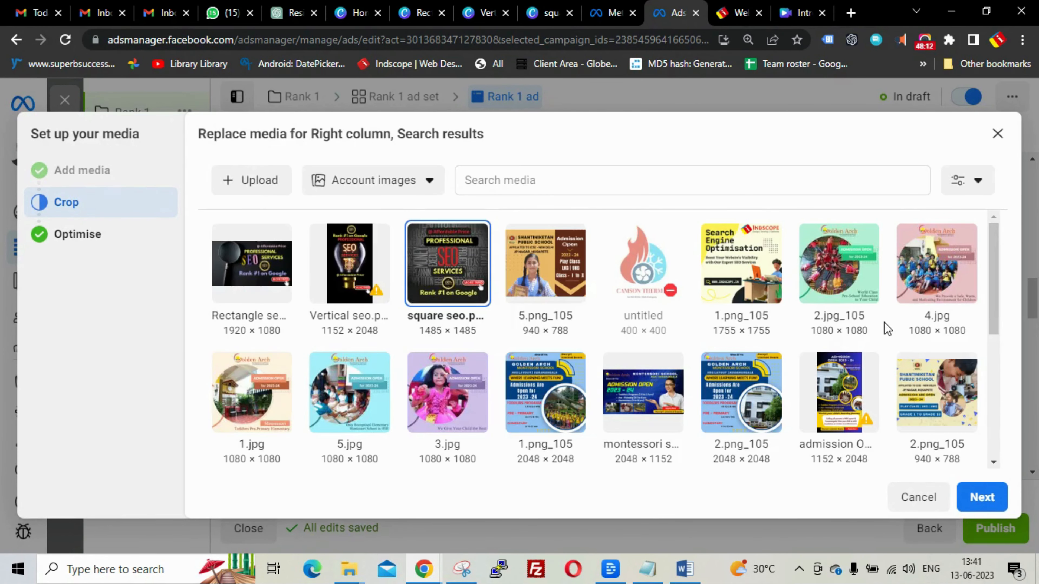
pyautogui.click(251, 262)
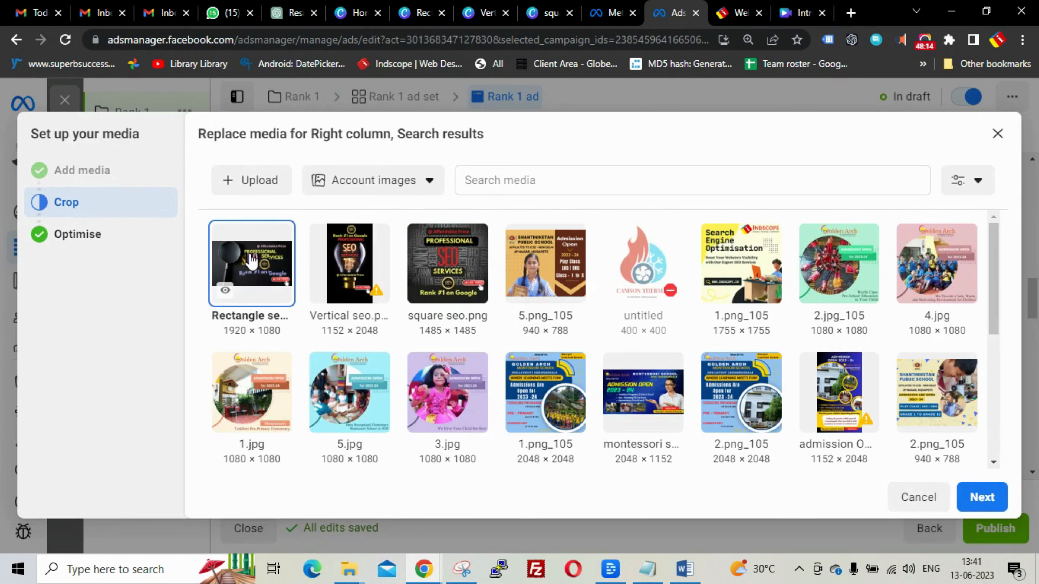
pyautogui.click(982, 498)
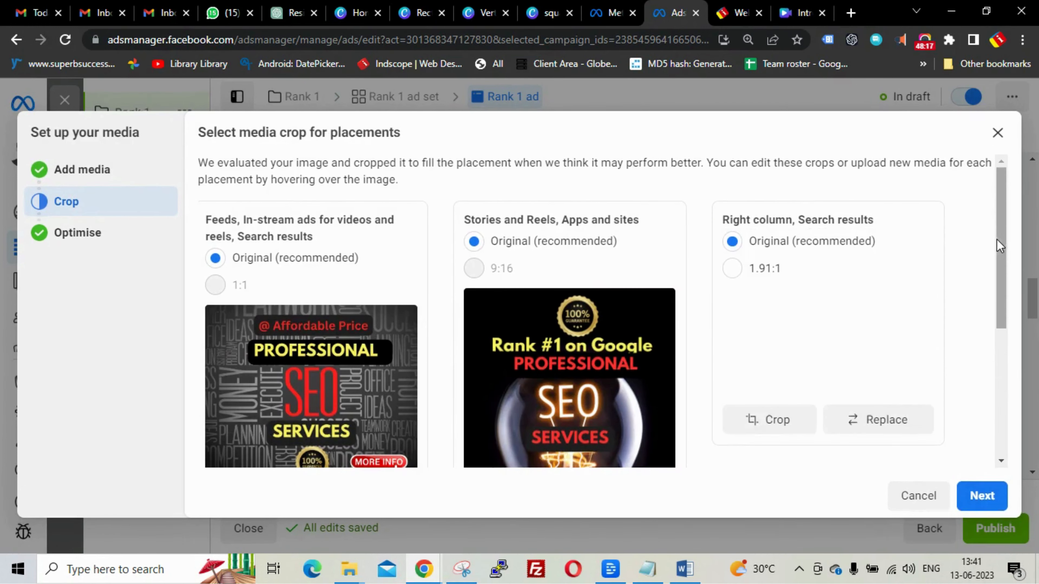
pyautogui.moveTo(1001, 189); pyautogui.dragTo(1004, 245)
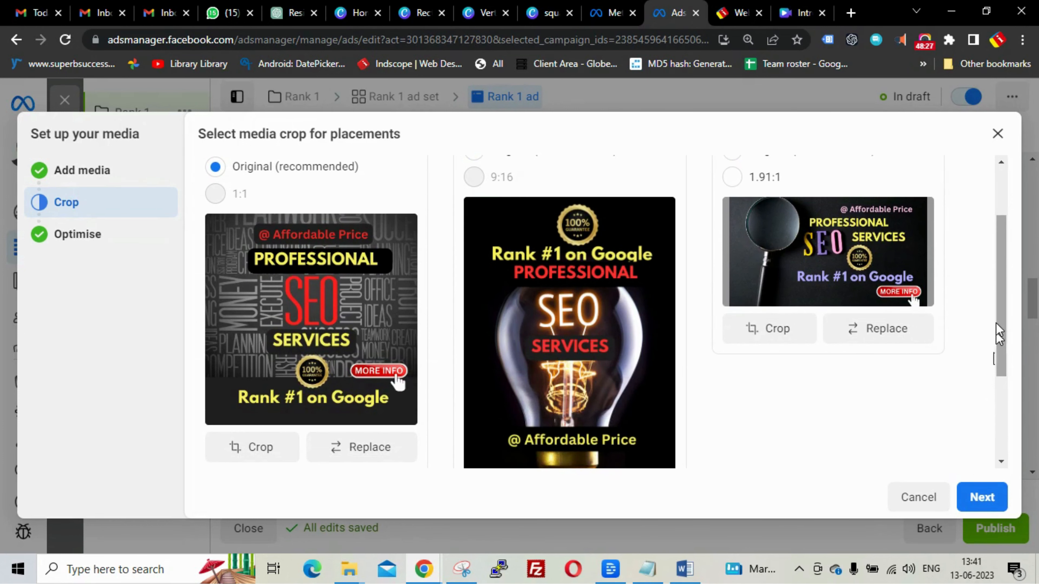
pyautogui.scroll(-4, 998, 360)
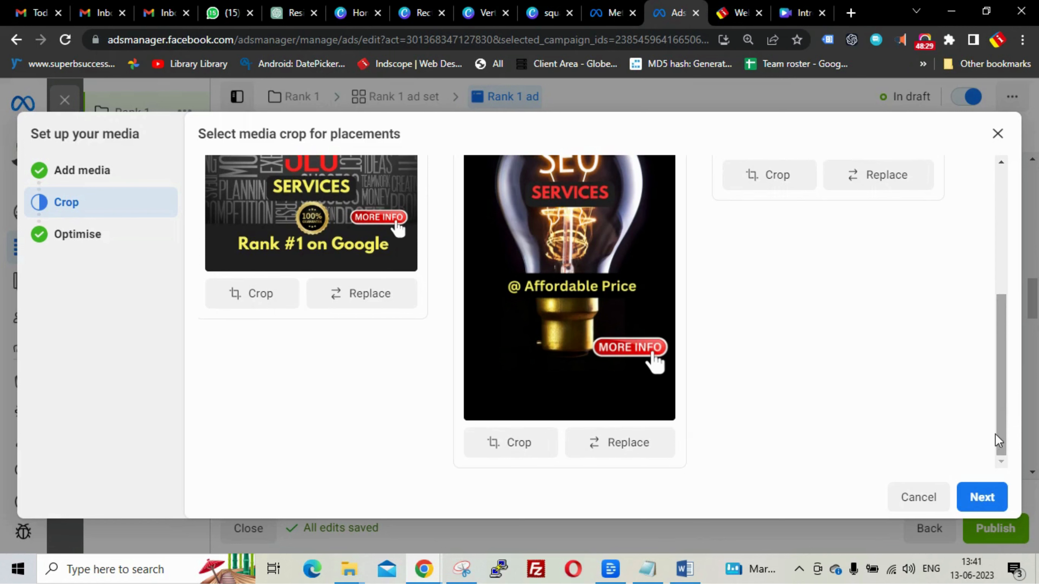
pyautogui.click(983, 498)
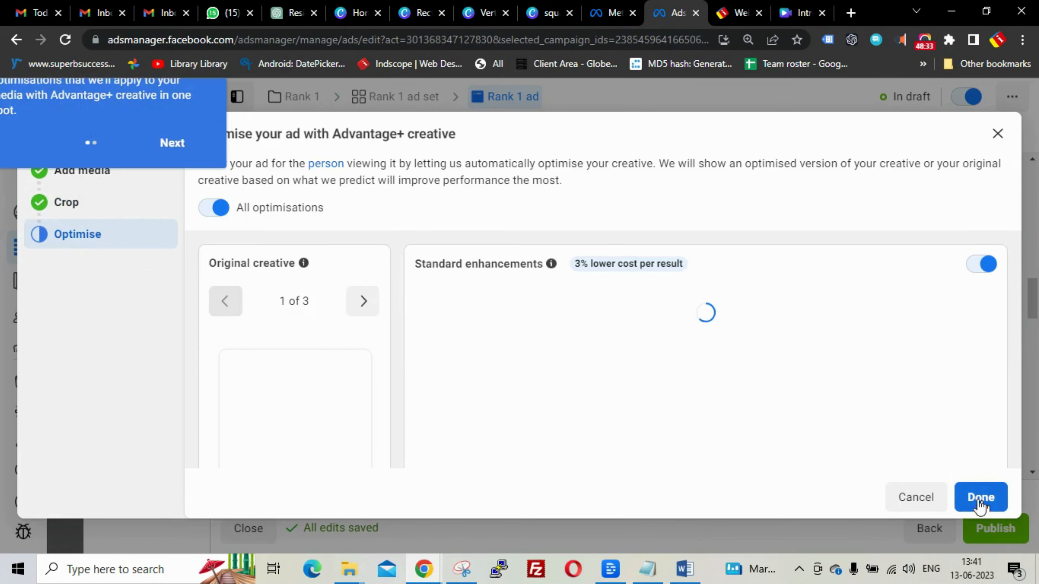
# - Dismiss the guided tour and finish media setup keeping All optimisations on
pyautogui.click(174, 146)
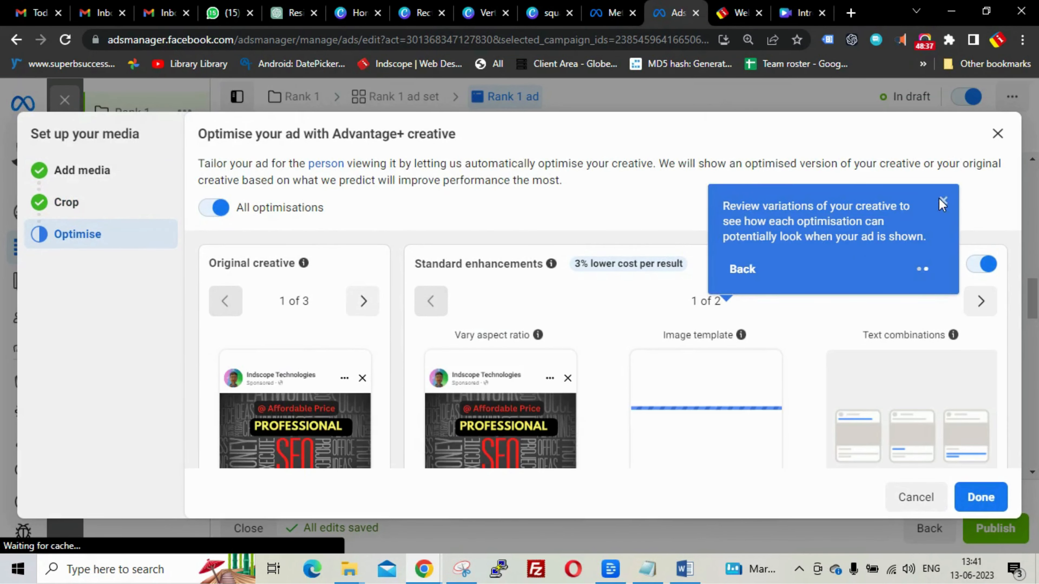
pyautogui.click(943, 202)
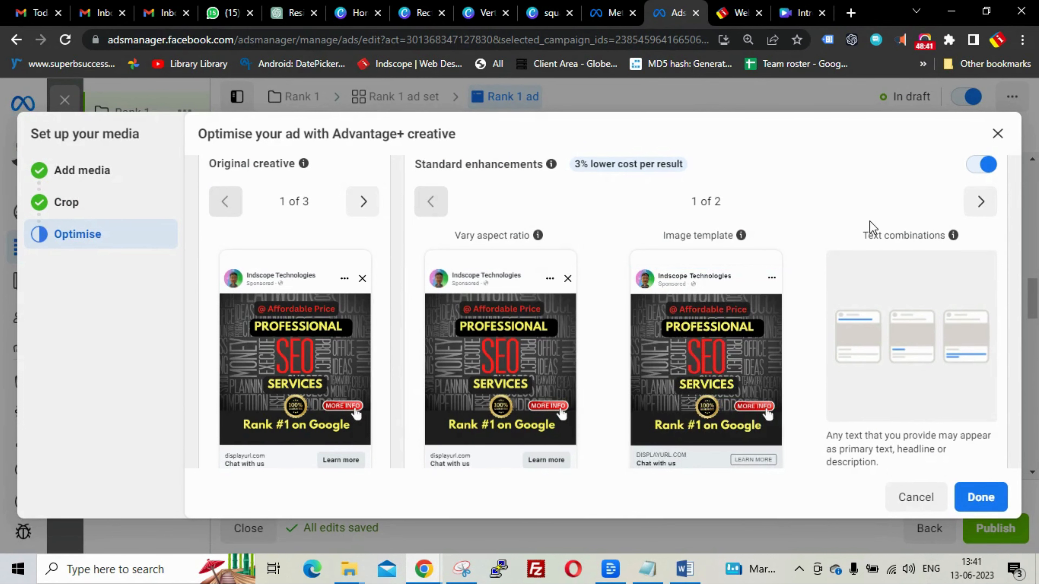
pyautogui.scroll(-6, 776, 232)
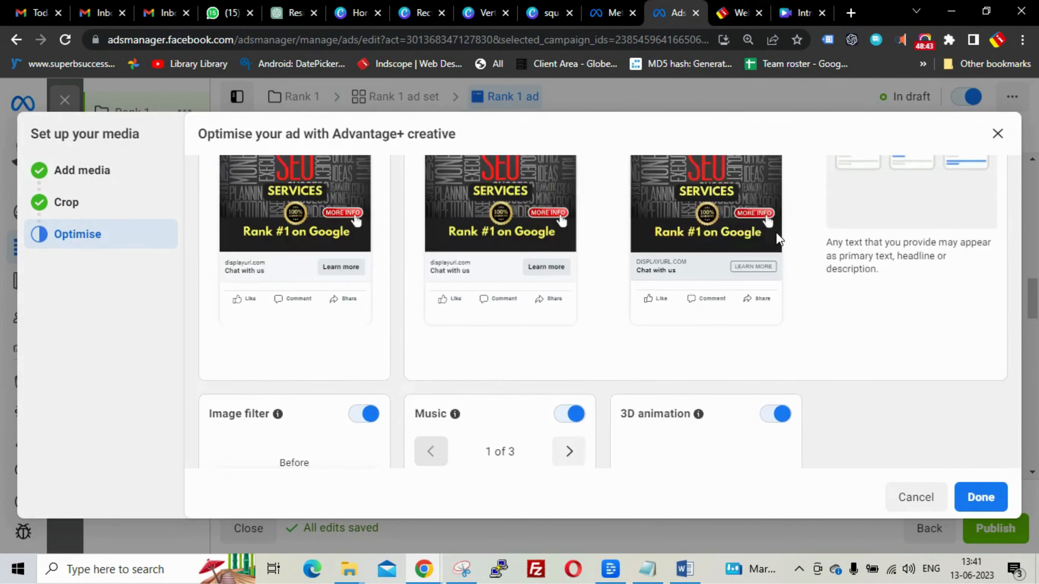
pyautogui.scroll(-5, 776, 233)
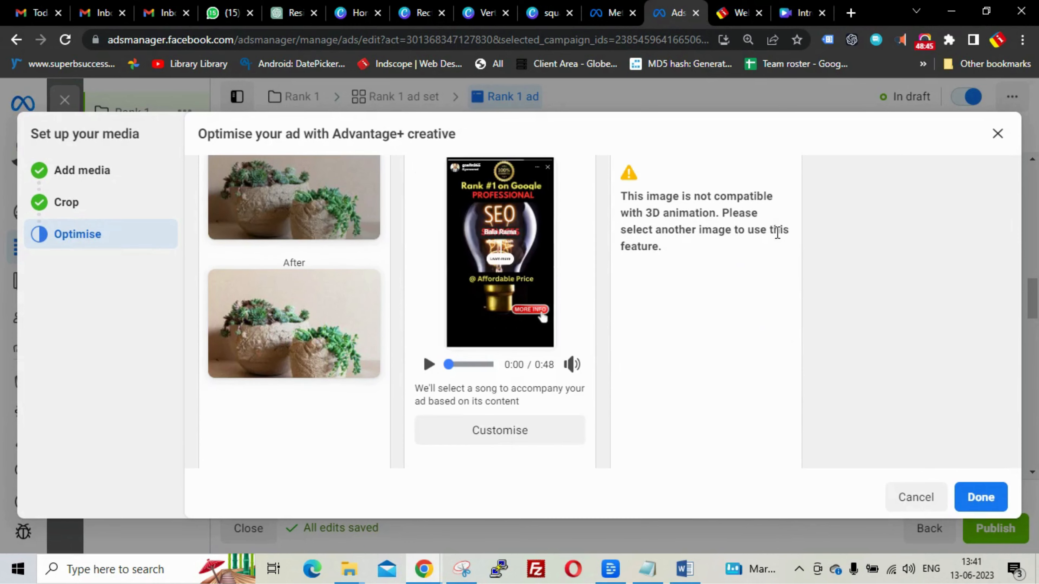
pyautogui.scroll(-1, 776, 233)
pyautogui.scroll(12, 776, 233)
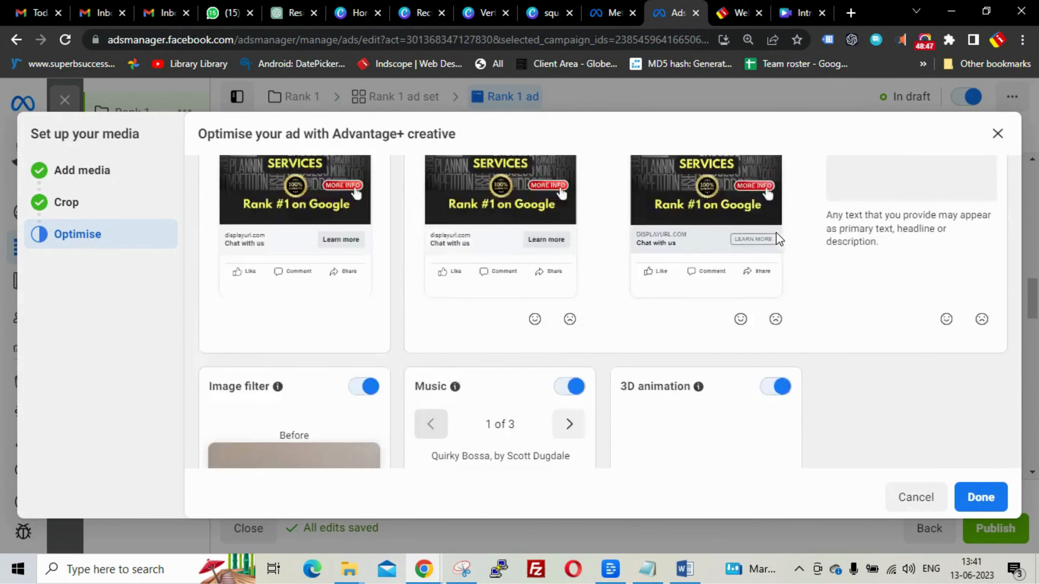
pyautogui.scroll(2, 776, 232)
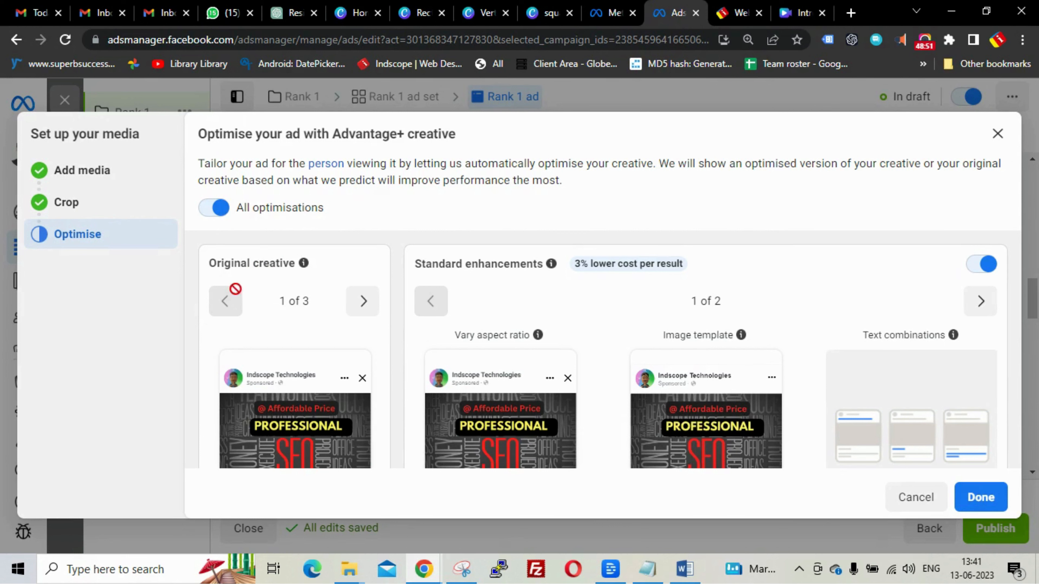
pyautogui.moveTo(304, 264)
pyautogui.click(977, 500)
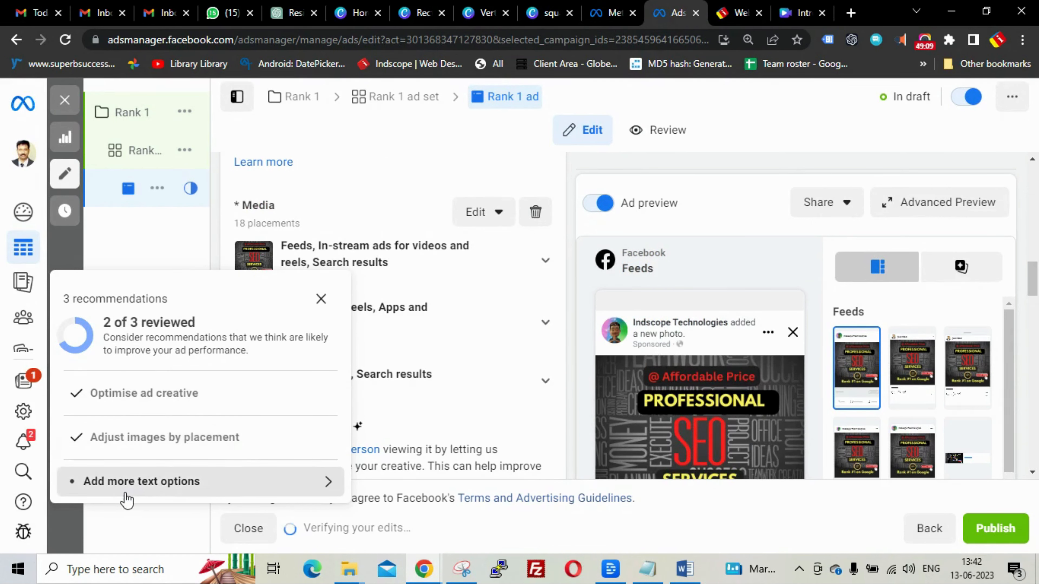
# - Dismiss the 'add more text options' recommendation and close the recommendations panel
pyautogui.click(308, 486)
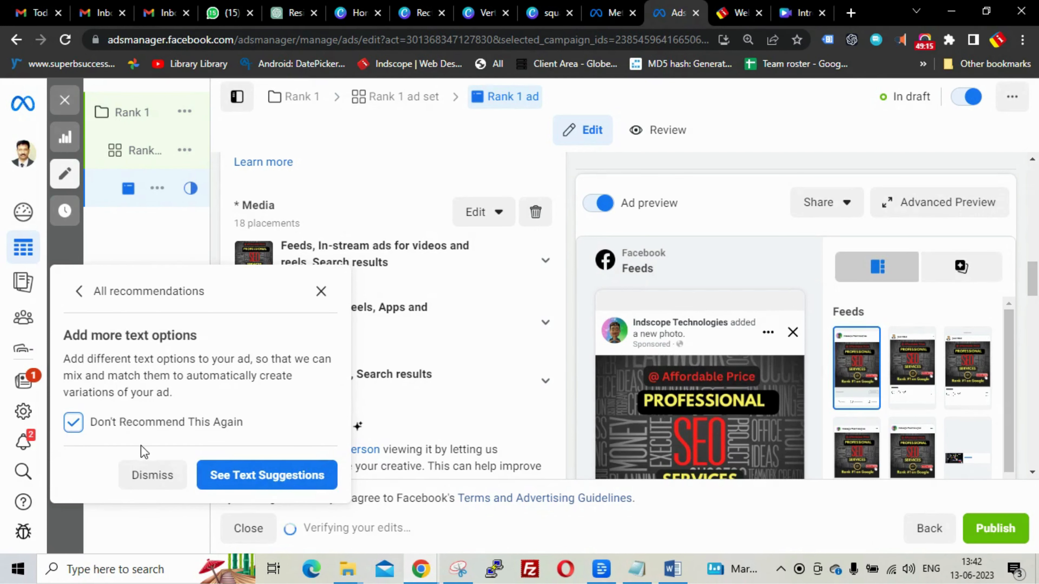
pyautogui.click(144, 475)
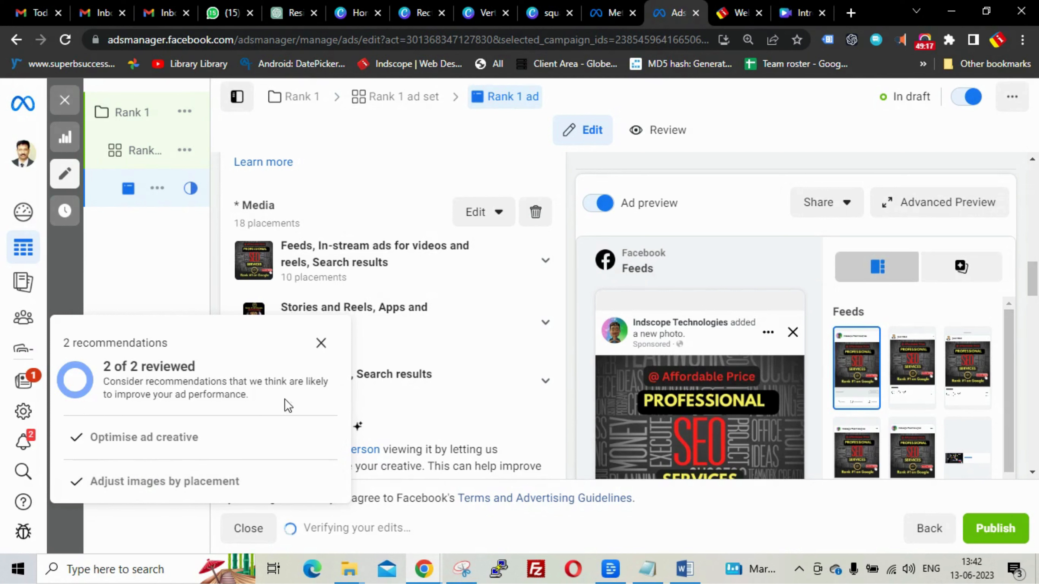
pyautogui.click(319, 344)
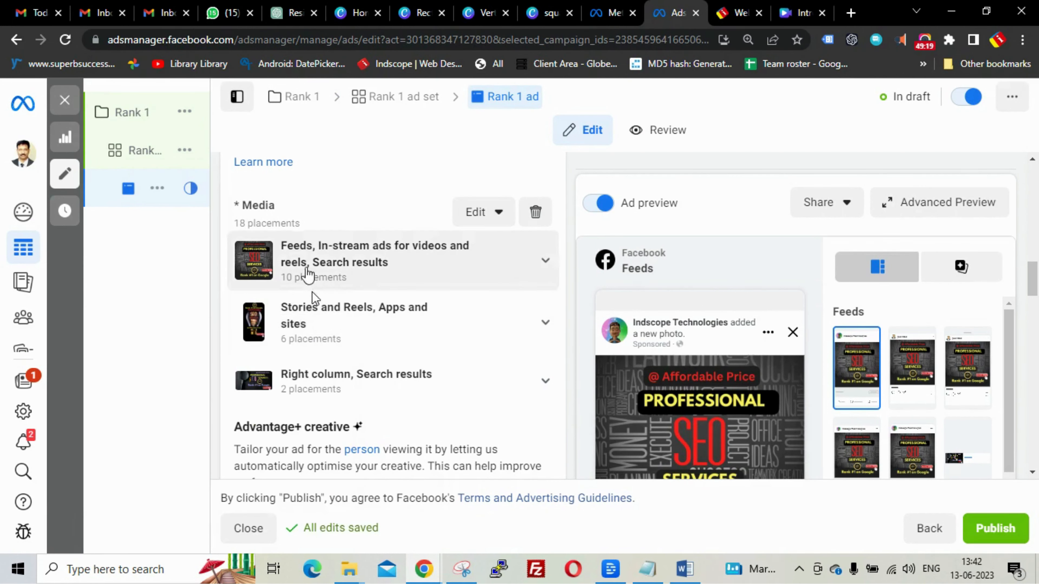
# - Place the cursor in the ad's empty Primary text field
pyautogui.scroll(-3, 304, 334)
pyautogui.scroll(-2, 305, 333)
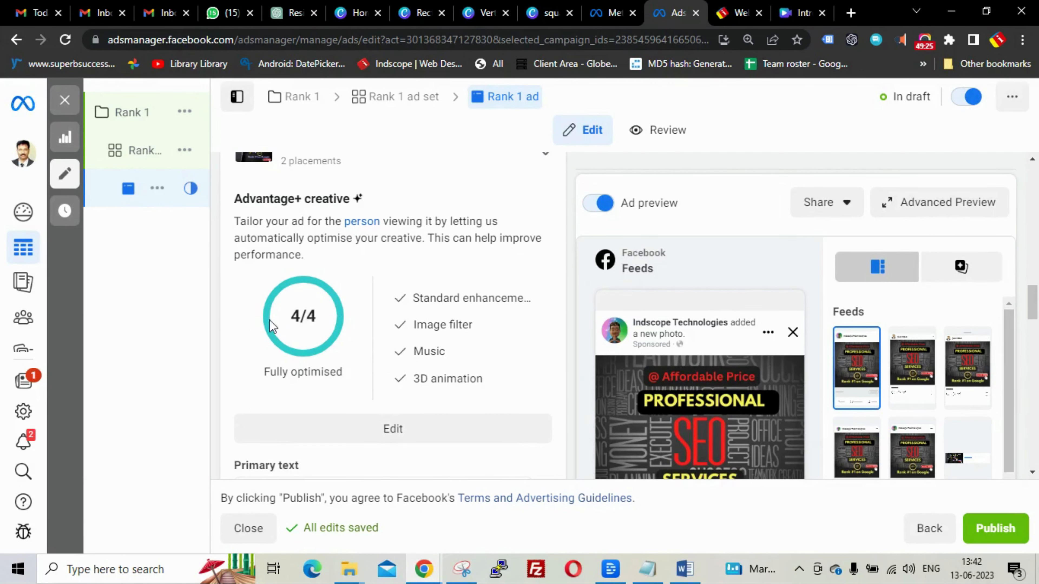
pyautogui.scroll(-6, 326, 331)
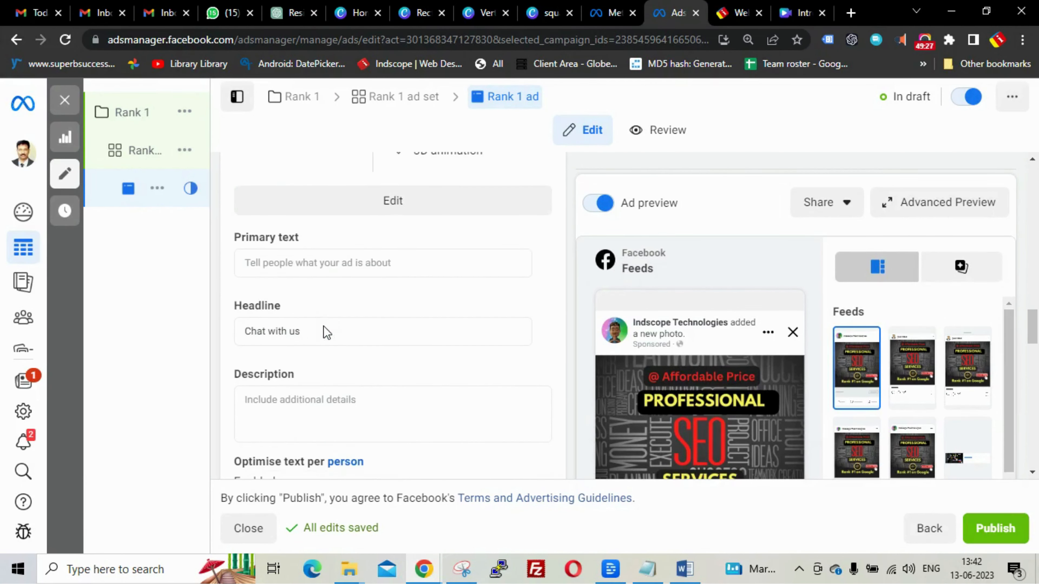
pyautogui.click(259, 267)
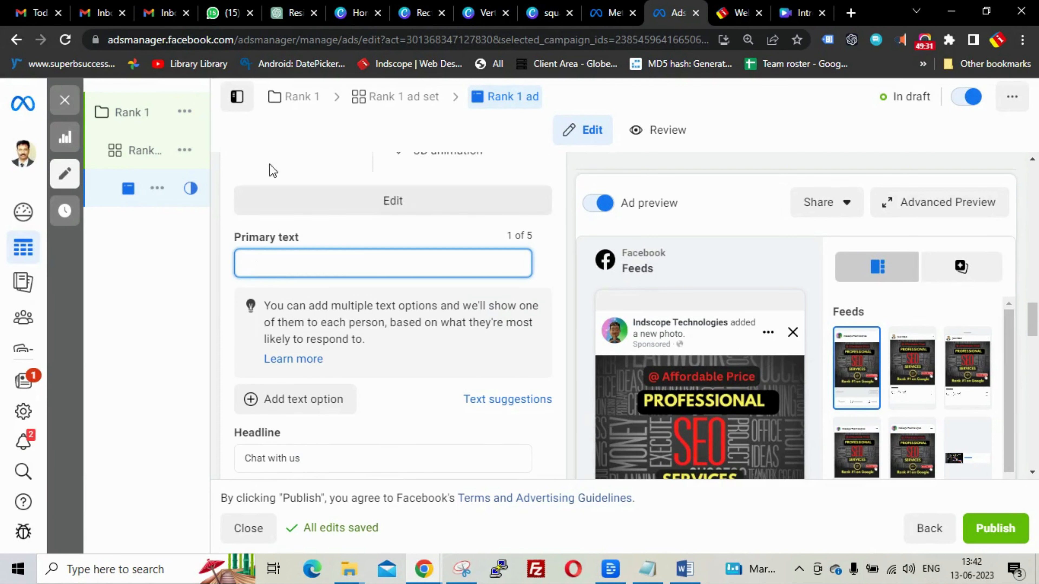
# - Copy 'Unleash the Power of SEO for Success' from ChatGPT into the Primary text
pyautogui.click(286, 14)
pyautogui.scroll(4, 611, 328)
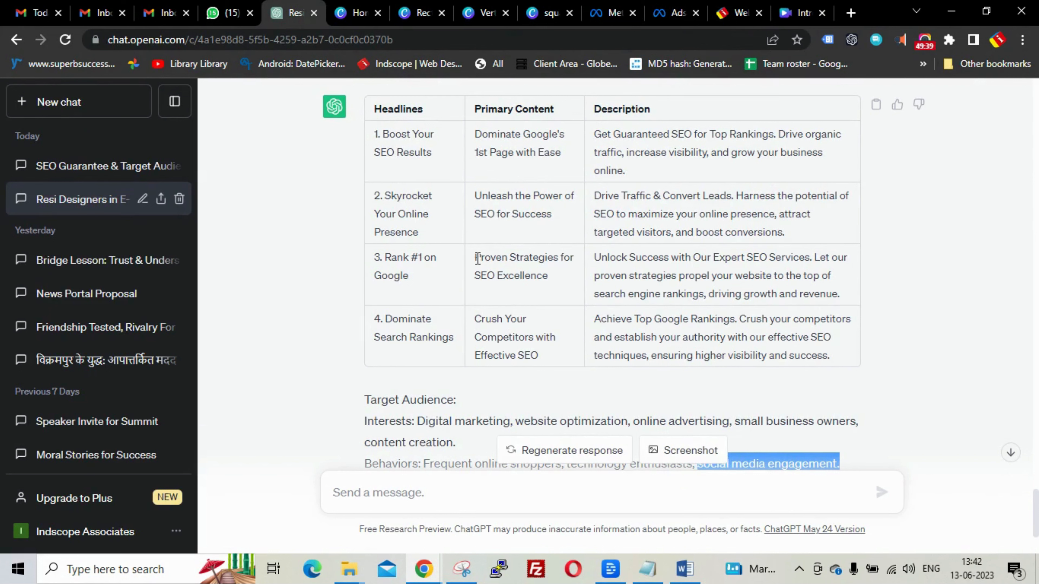
pyautogui.click(477, 195)
pyautogui.moveTo(477, 194); pyautogui.dragTo(568, 213)
pyautogui.hotkey('ctrl', 'c')
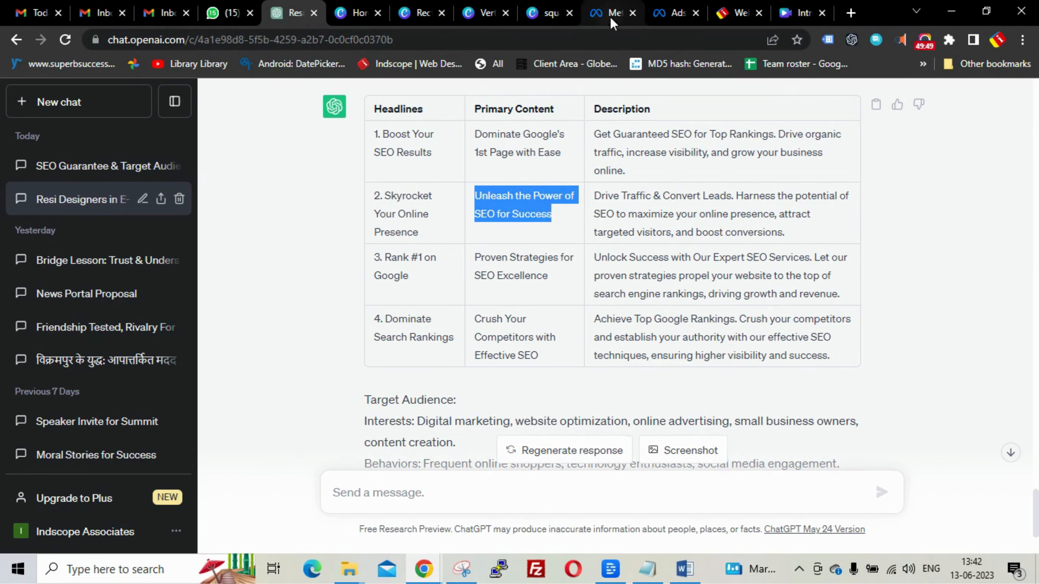
pyautogui.click(665, 13)
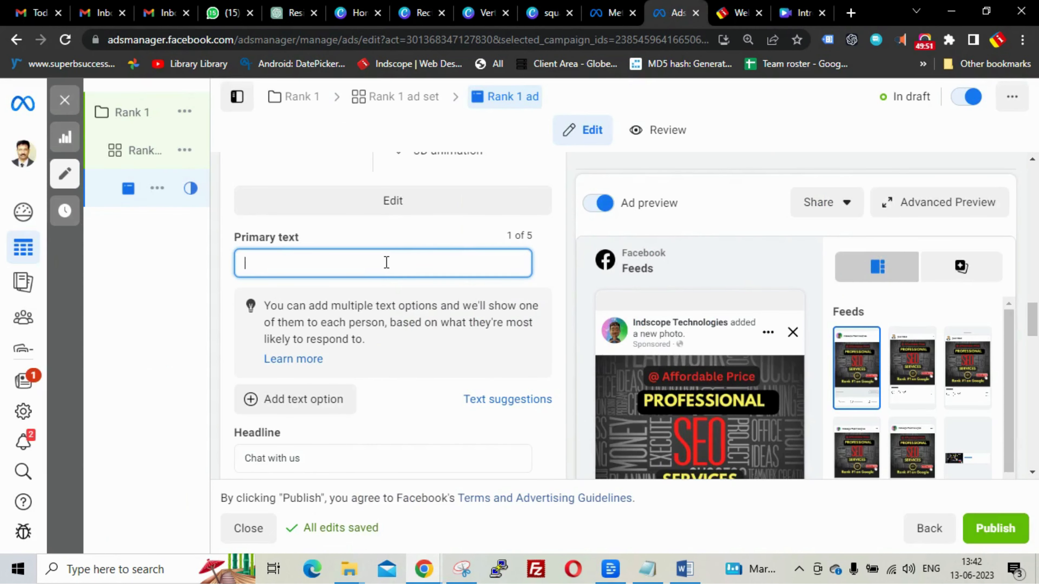
pyautogui.hotkey('ctrl', 'v')
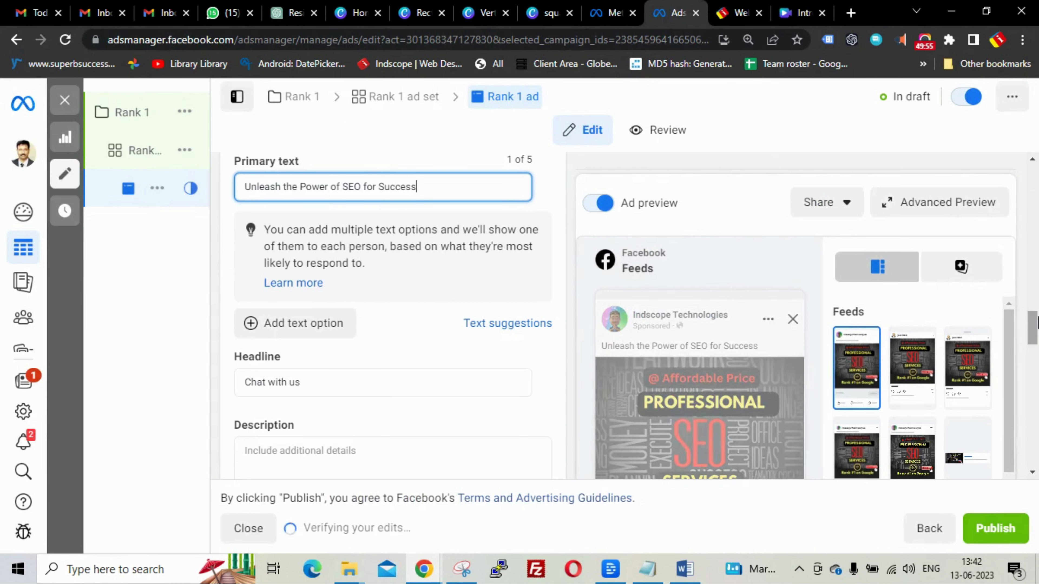
pyautogui.moveTo(1005, 339); pyautogui.dragTo(1006, 395)
pyautogui.moveTo(1033, 331)
pyautogui.mouseDown()
pyautogui.moveTo(1037, 387)
pyautogui.moveTo(1037, 287)
pyautogui.moveTo(1037, 320)
pyautogui.mouseUp()
pyautogui.click(466, 264)
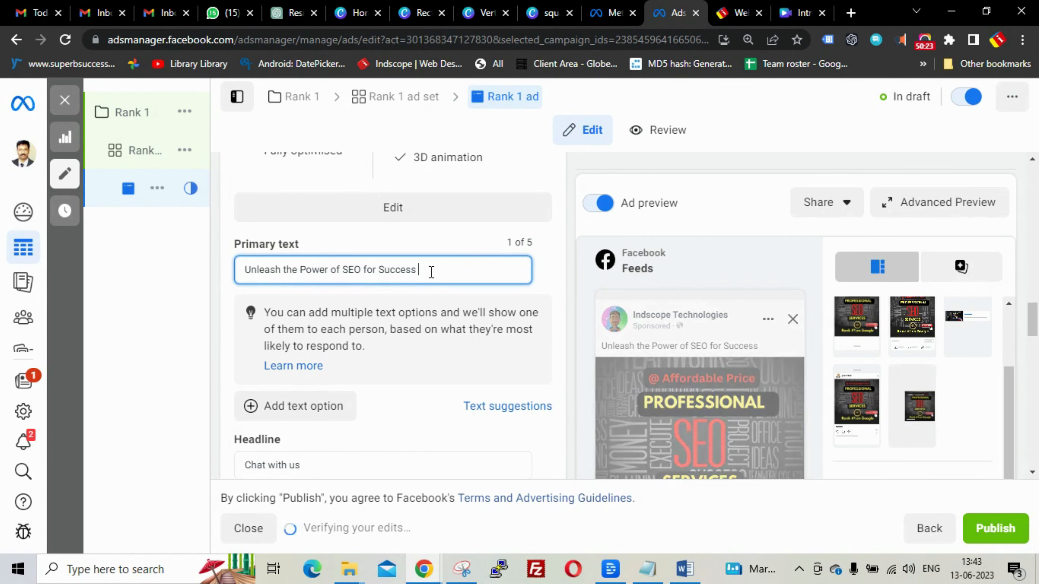
# - Overwrite the Primary text with 'Unlock Success with Our Expert SEO Services.' from ChatGPT
pyautogui.click(276, 16)
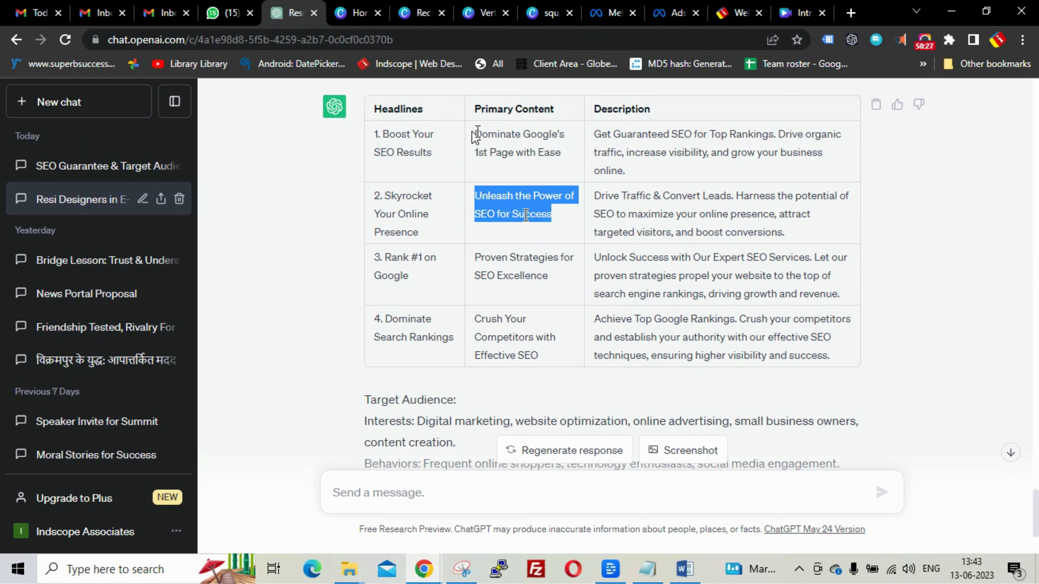
pyautogui.moveTo(475, 134); pyautogui.dragTo(566, 152)
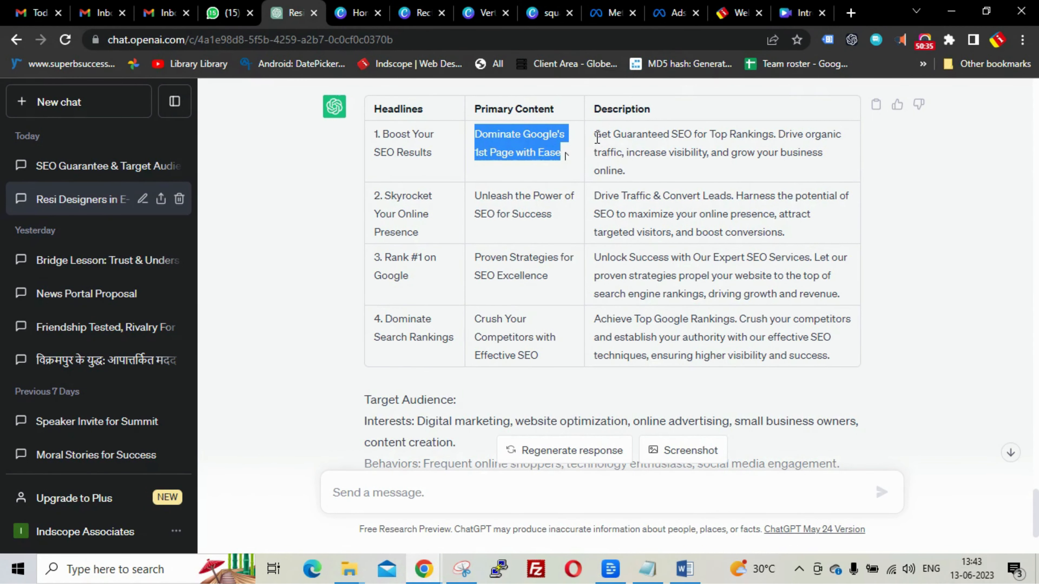
pyautogui.moveTo(594, 135); pyautogui.dragTo(748, 136)
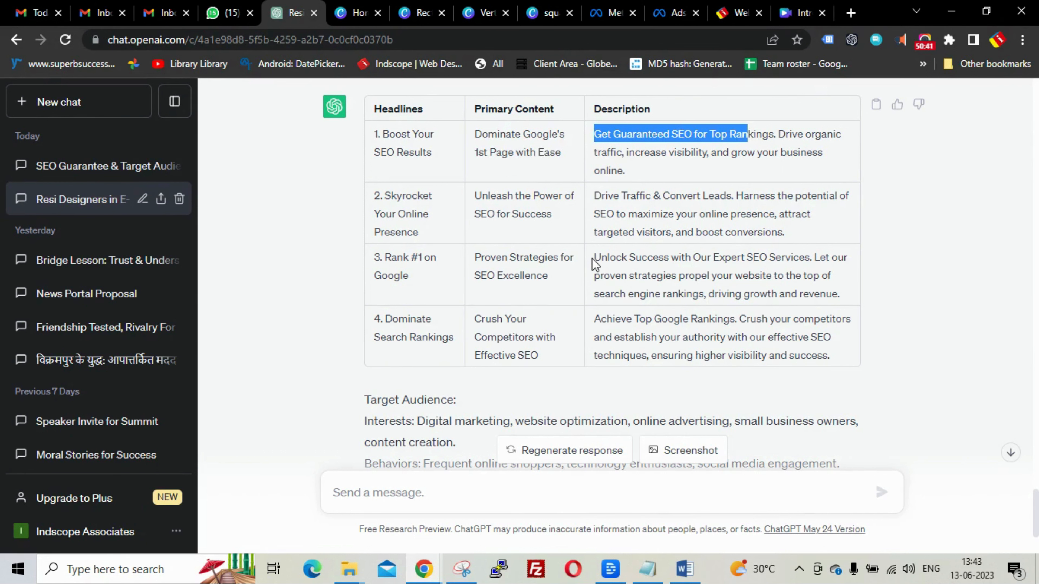
pyautogui.moveTo(595, 258); pyautogui.dragTo(812, 252)
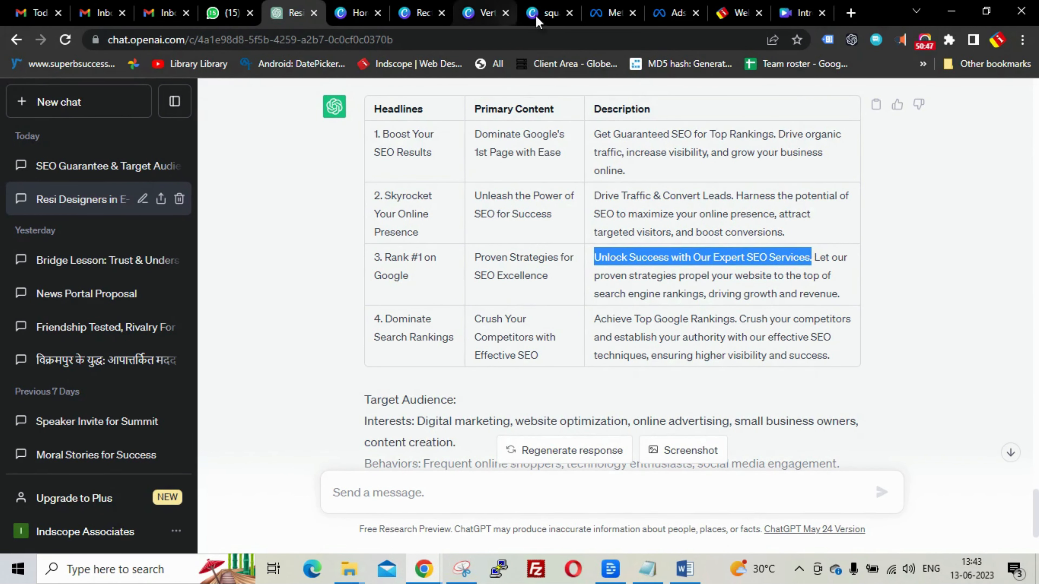
pyautogui.click(652, 18)
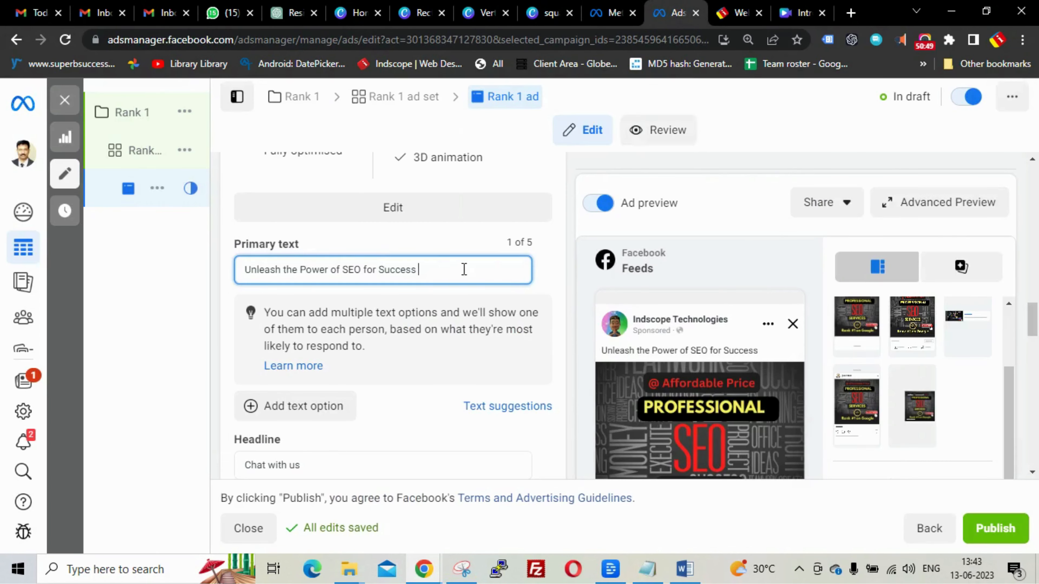
pyautogui.moveTo(464, 269); pyautogui.dragTo(213, 277)
pyautogui.write('Unlock Success with Our Expert SEO Services.')
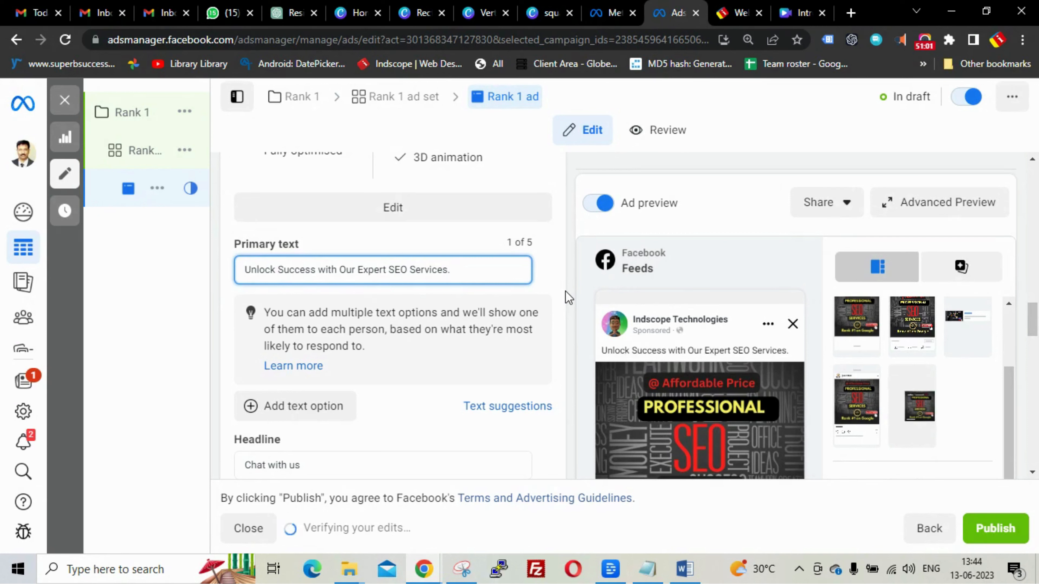
# - Append 'Achieve Top Google Rankings' from ChatGPT to the Primary text
pyautogui.click(276, 18)
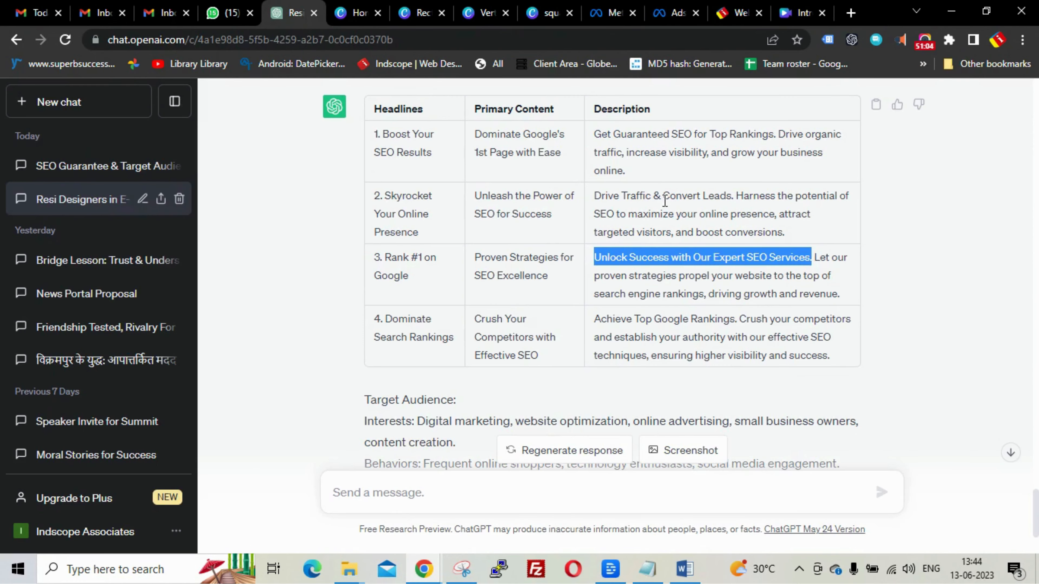
pyautogui.click(815, 257)
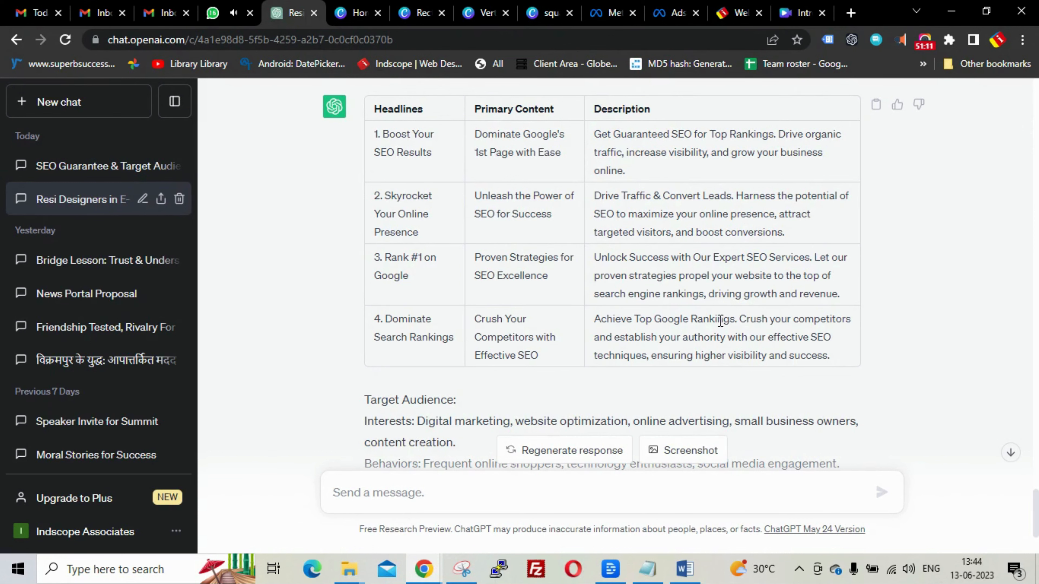
pyautogui.moveTo(595, 319); pyautogui.dragTo(737, 317)
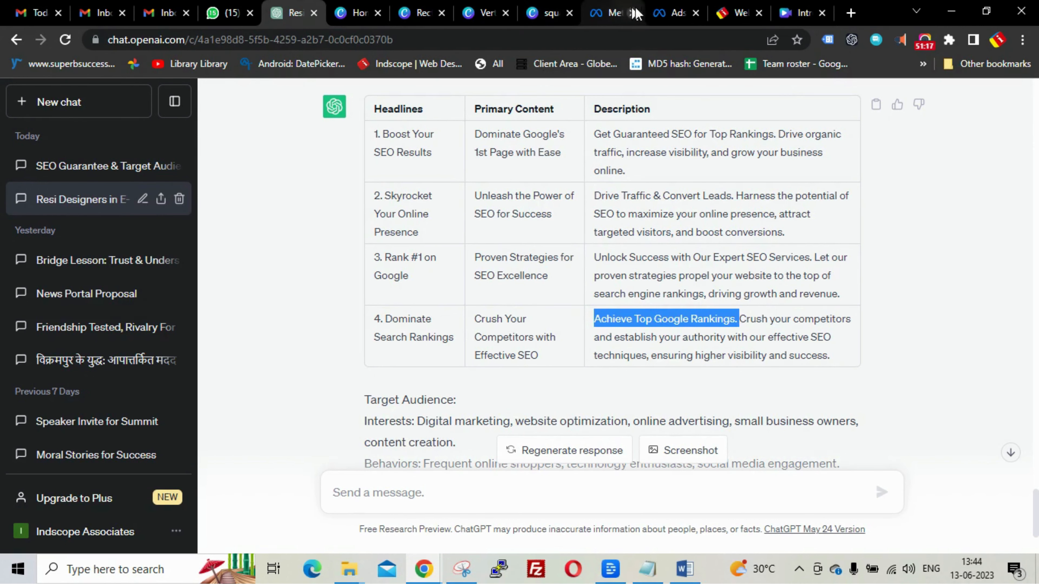
pyautogui.click(673, 12)
pyautogui.scroll(1, 398, 365)
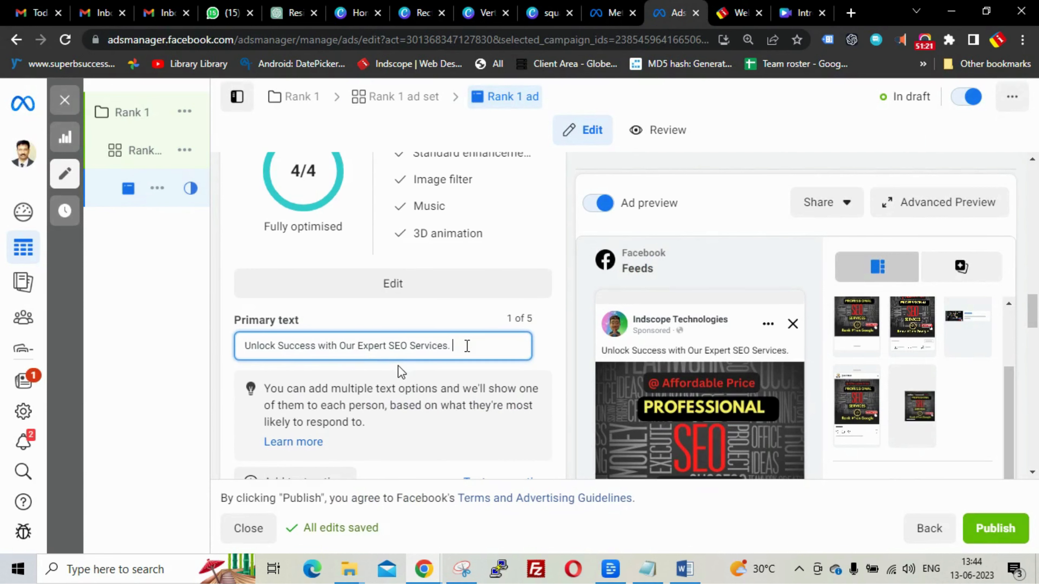
pyautogui.write('Achieve Top Google Rankings.')
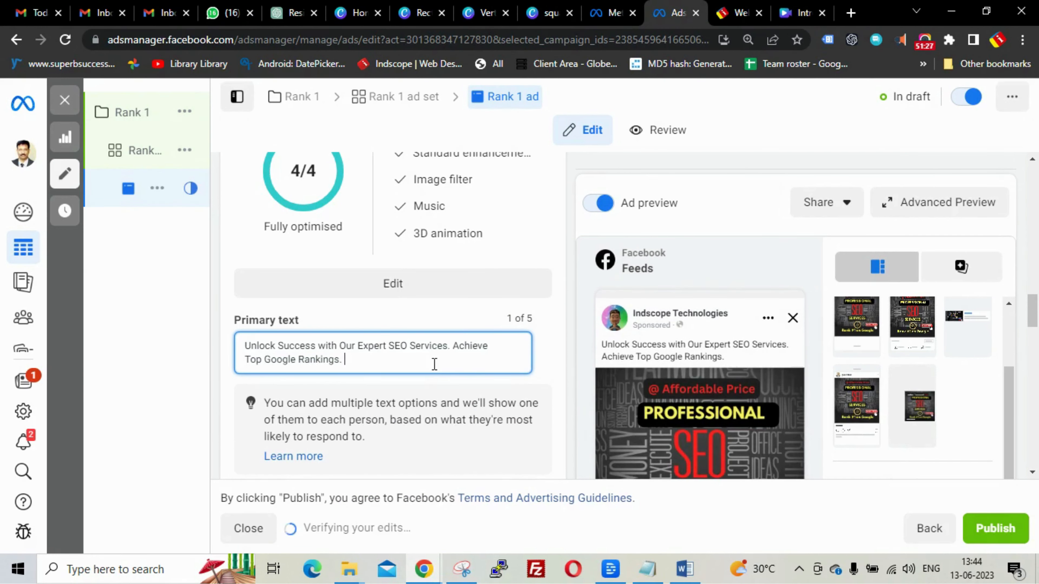
# - Append the first description's organic-traffic sentence to the end of the Primary text
pyautogui.click(281, 12)
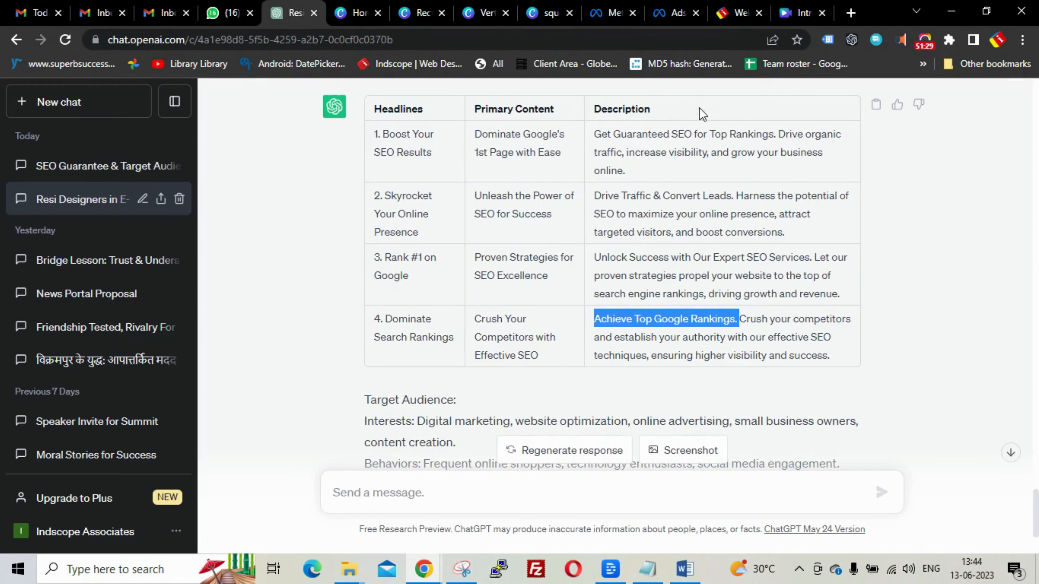
pyautogui.click(750, 338)
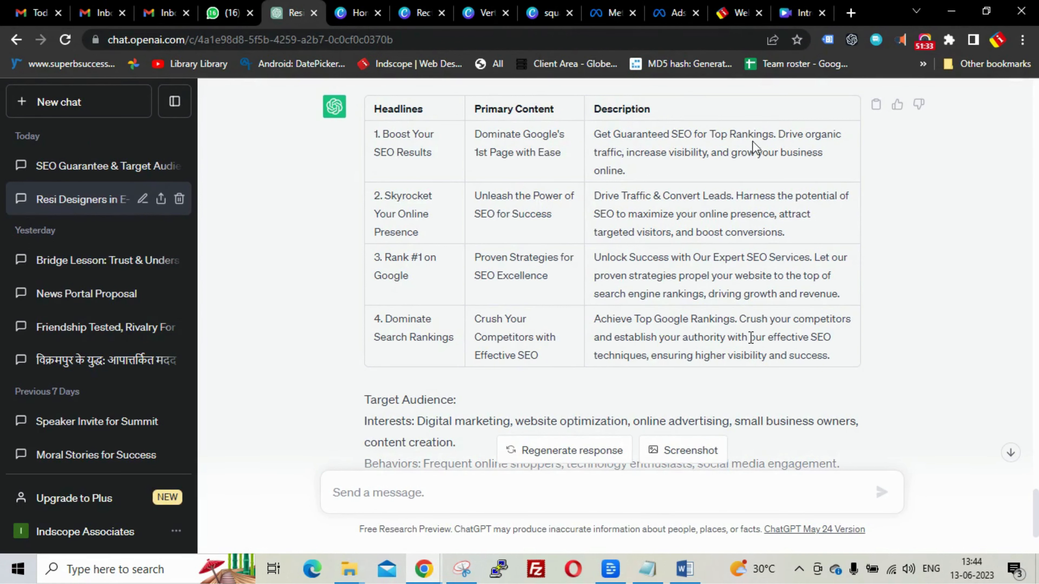
pyautogui.moveTo(779, 135); pyautogui.dragTo(794, 180)
pyautogui.hotkey('ctrl', 'c')
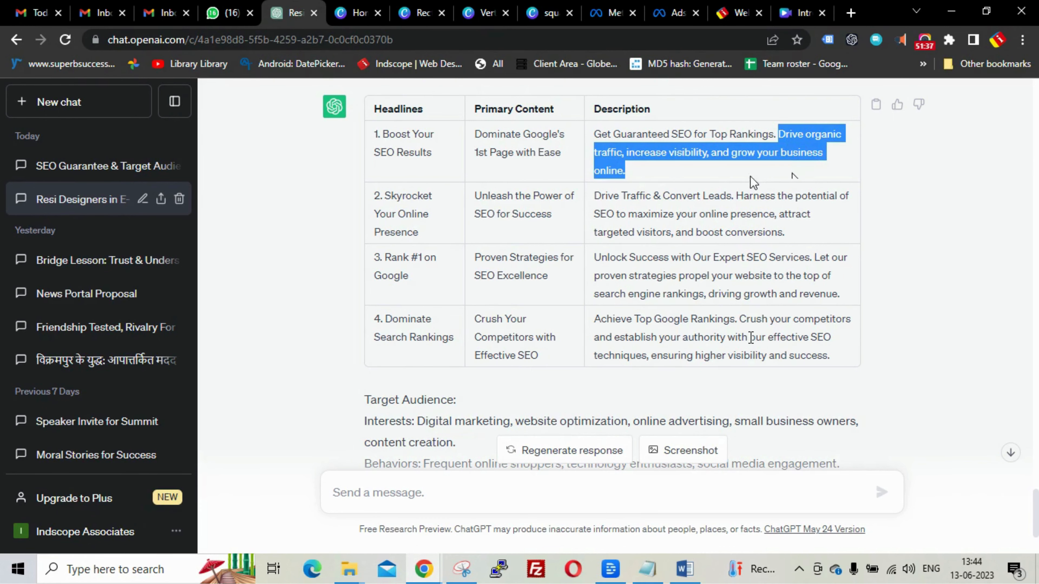
pyautogui.click(682, 13)
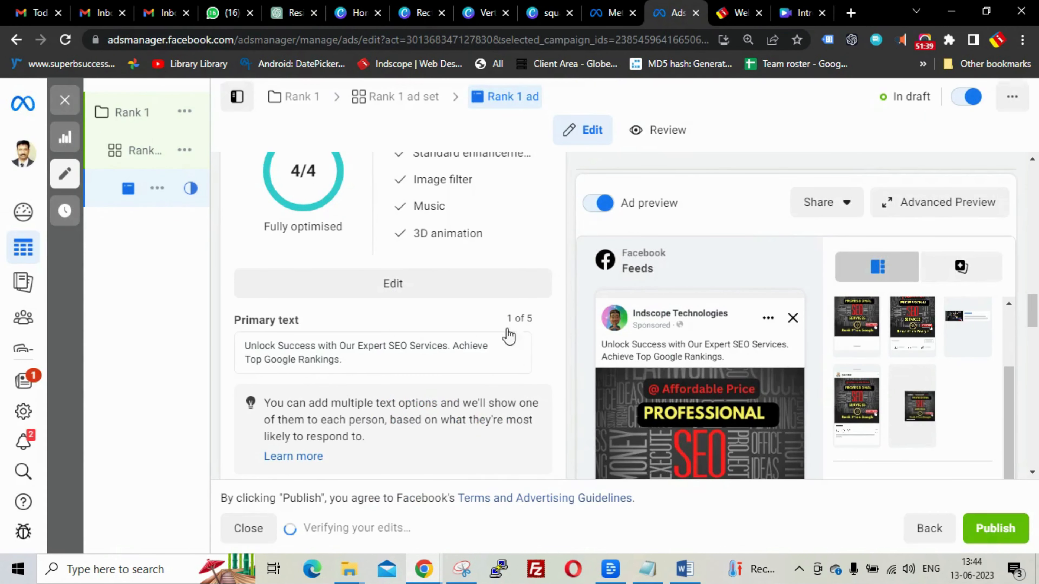
pyautogui.click(383, 353)
pyautogui.hotkey('ctrl', 'v')
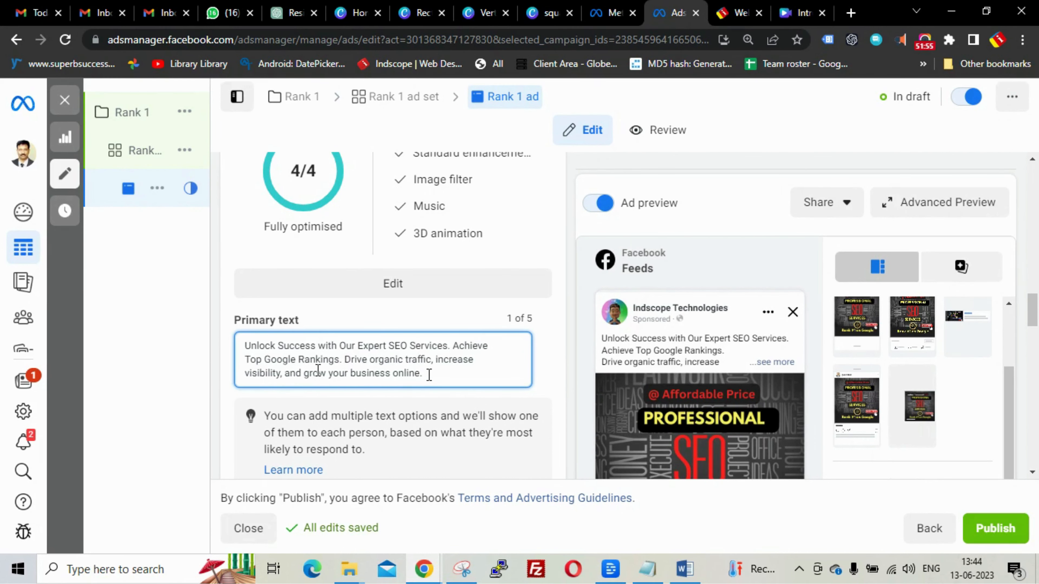
pyautogui.moveTo(427, 374); pyautogui.dragTo(346, 363)
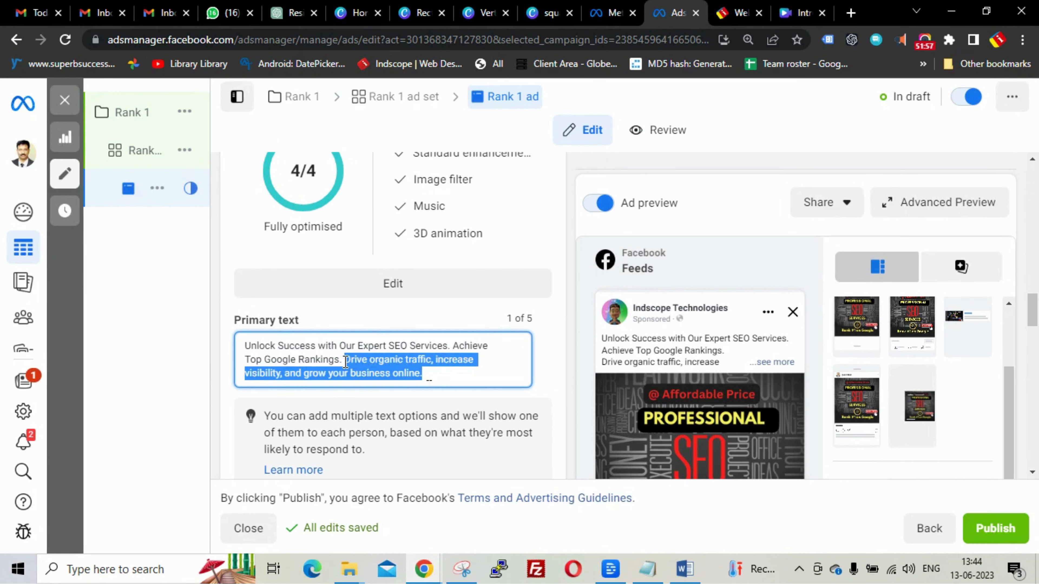
# - Delete the trailing organic-traffic sentence, leaving the Primary text ending at 'Achieve Top Google Rankings.'
pyautogui.press('BackSpace')
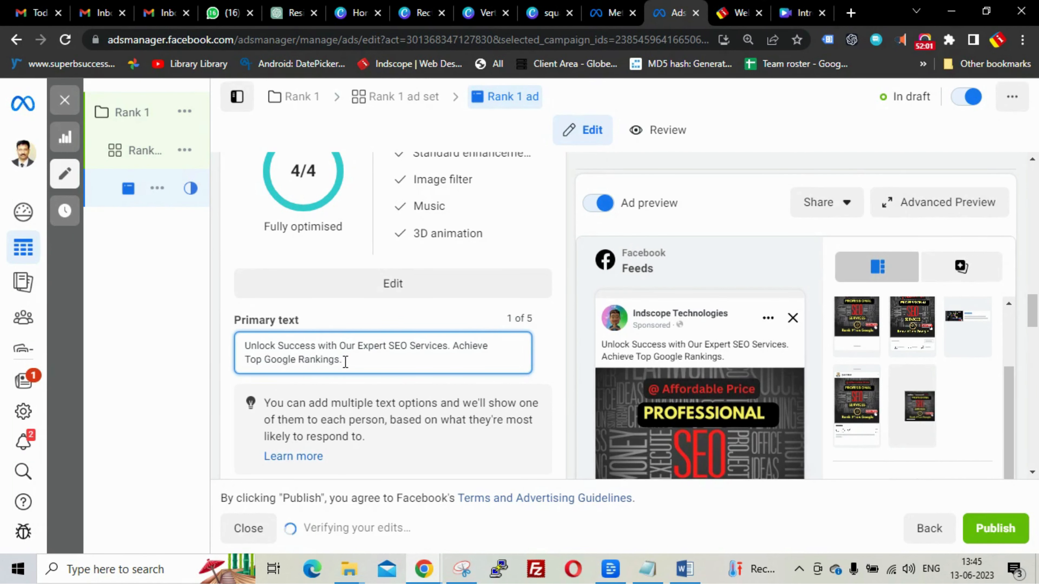
pyautogui.hotkey('ctrl', 'z')
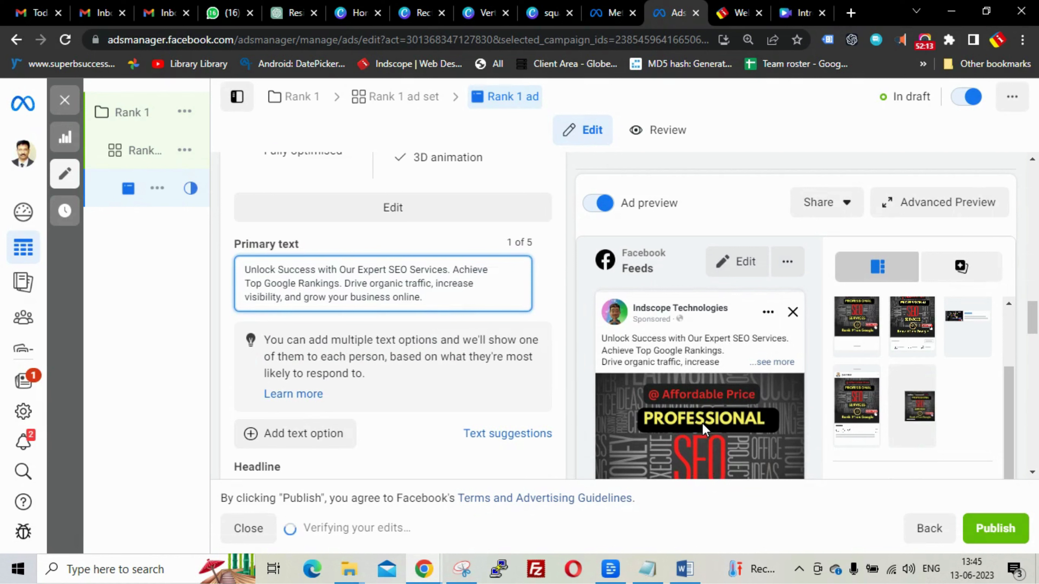
pyautogui.click(769, 361)
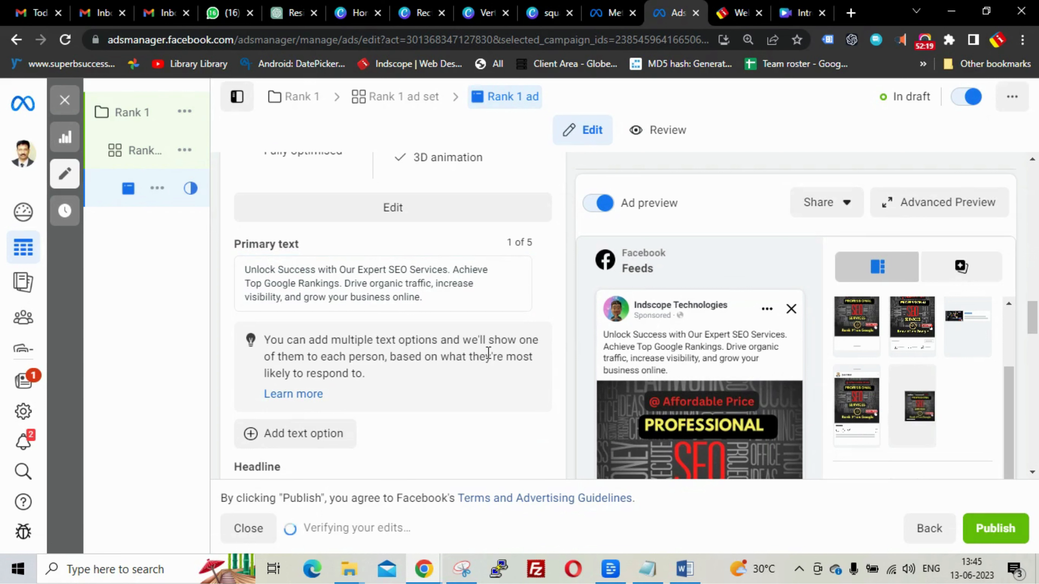
pyautogui.moveTo(714, 389)
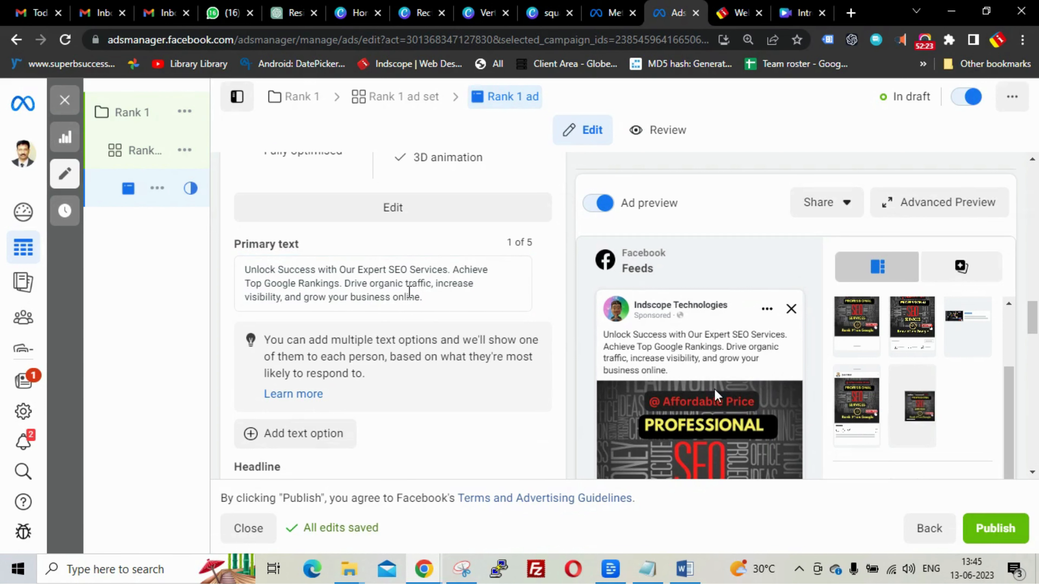
pyautogui.moveTo(459, 292); pyautogui.dragTo(348, 289)
pyautogui.hotkey('ctrl', 'c')
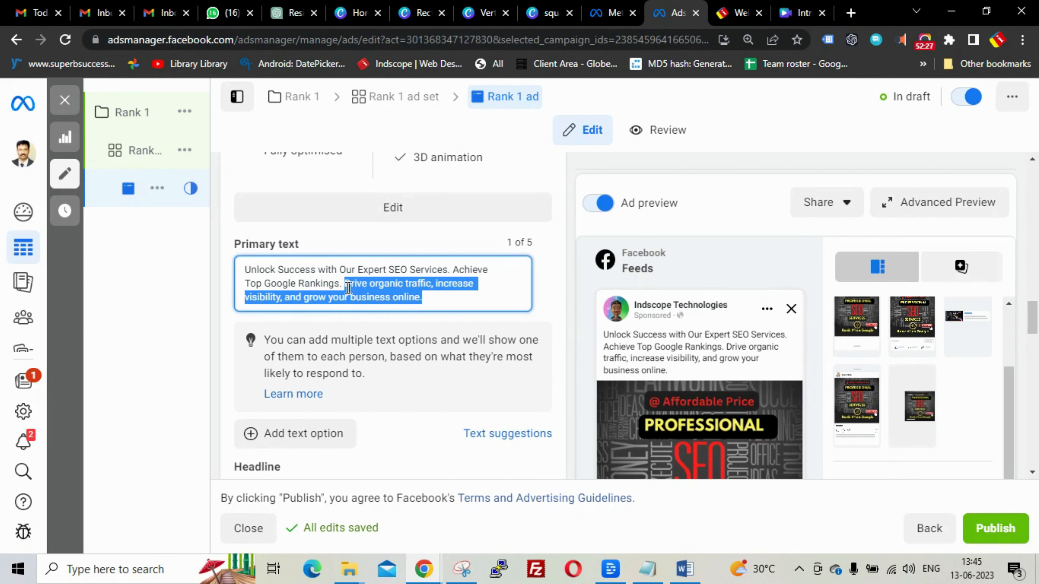
pyautogui.press('BackSpace')
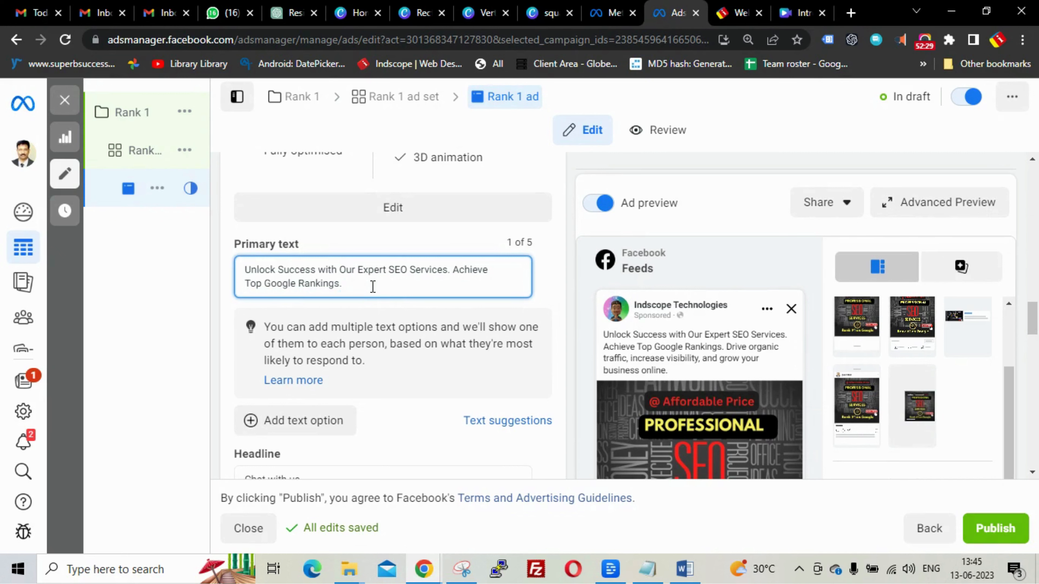
pyautogui.scroll(-3, 463, 380)
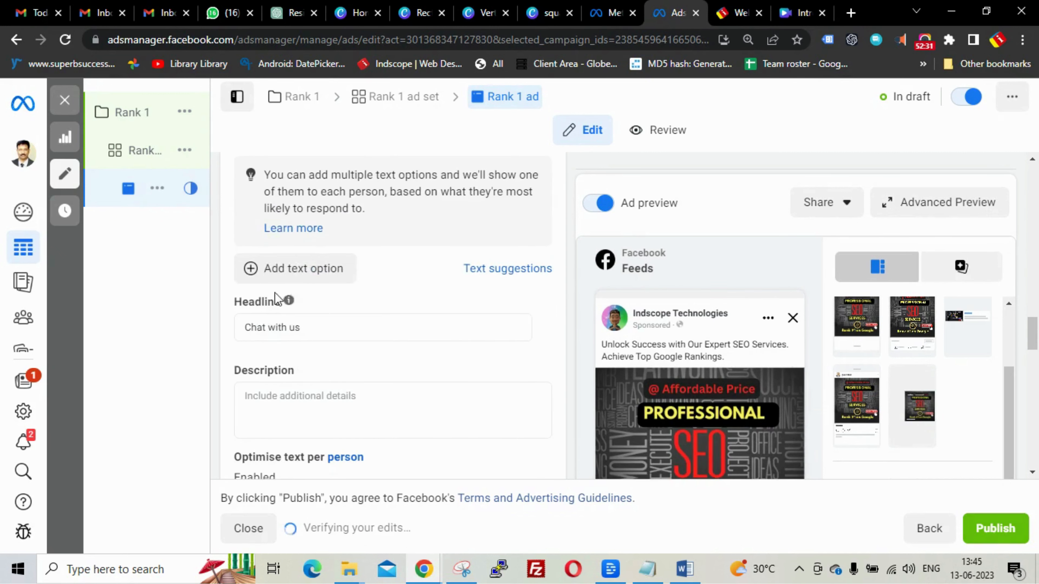
# - Add a second primary text option containing the organic-traffic sentence
pyautogui.click(267, 275)
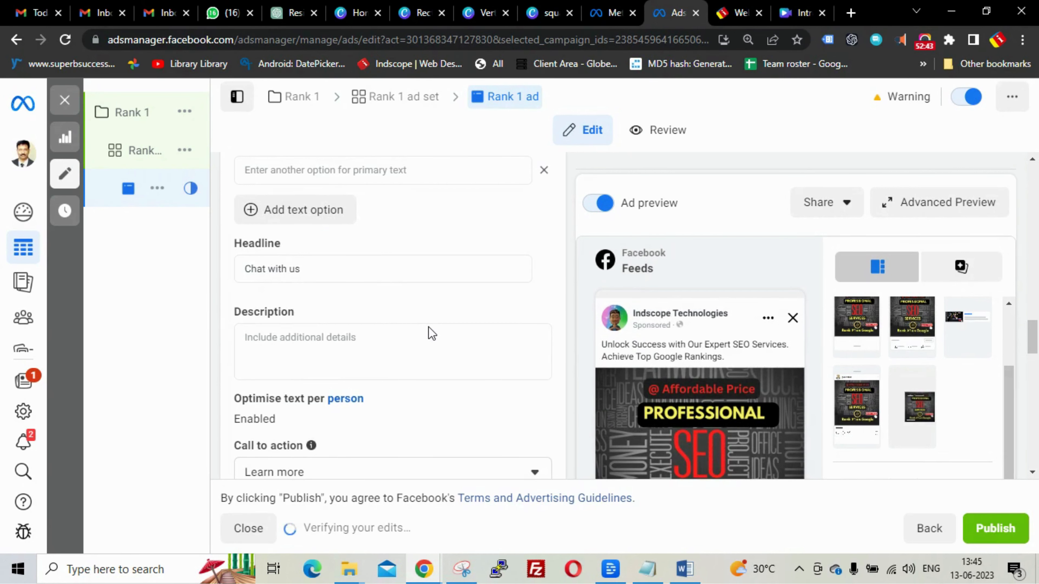
pyautogui.scroll(2, 428, 317)
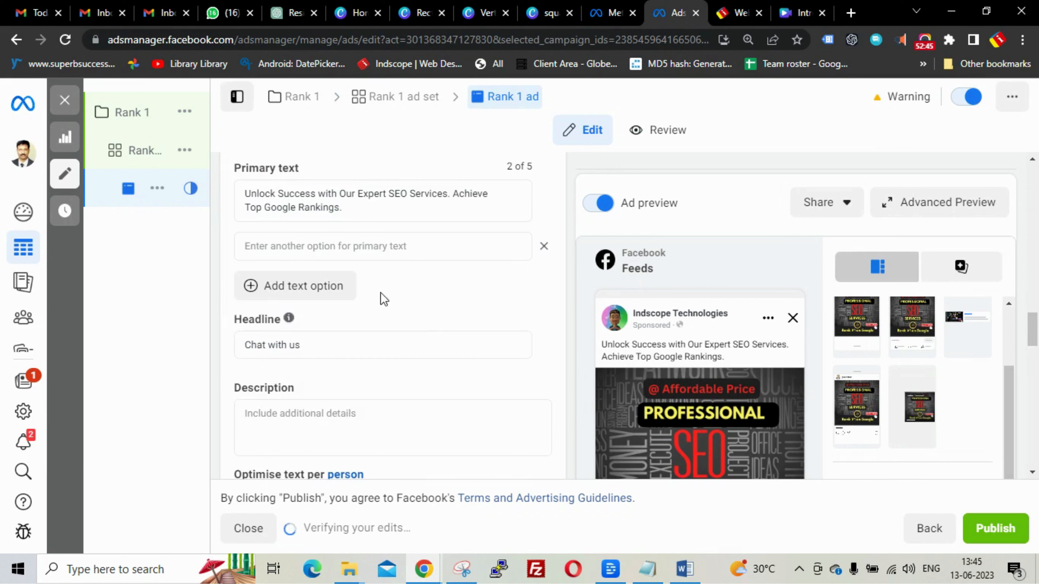
pyautogui.click(337, 246)
pyautogui.hotkey('ctrl', 'v')
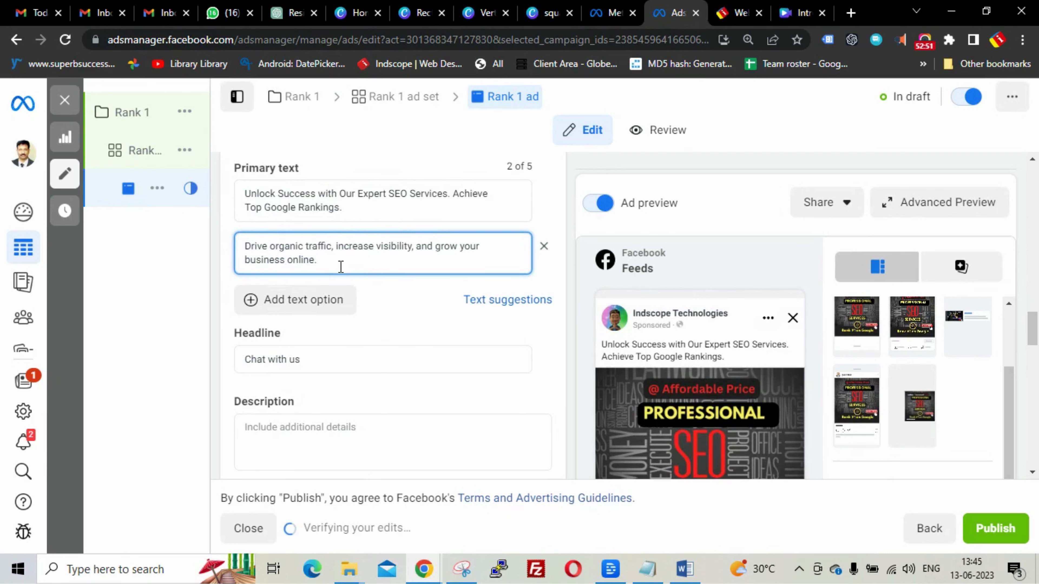
# - Prefix that option with 'With our Expert SEO Services', reusing the phrase from the first text
pyautogui.click(359, 196)
pyautogui.moveTo(360, 195); pyautogui.dragTo(449, 196)
pyautogui.hotkey('ctrl', 'c')
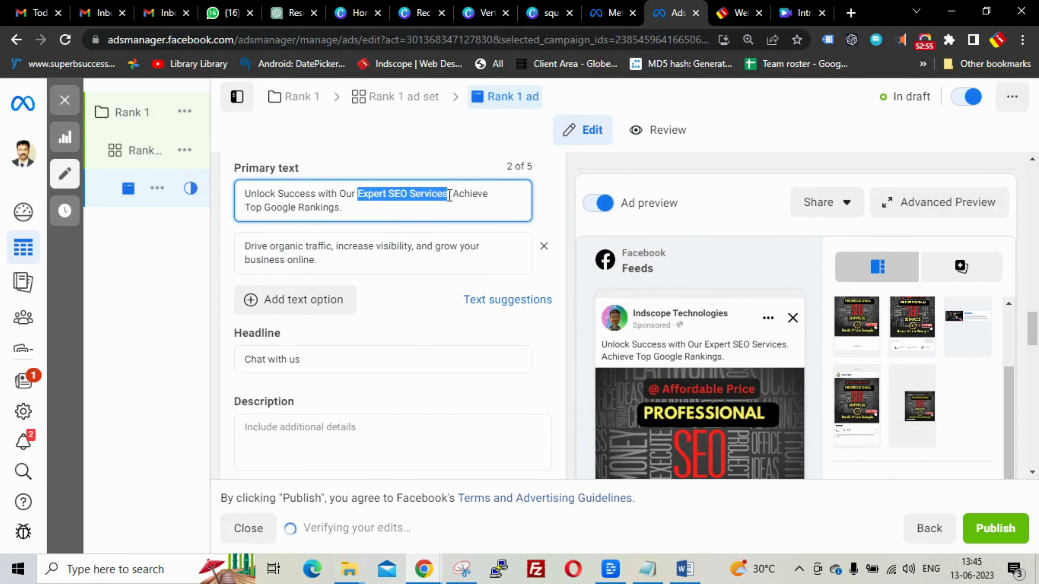
pyautogui.click(248, 246)
pyautogui.hotkey('ctrl', 'v')
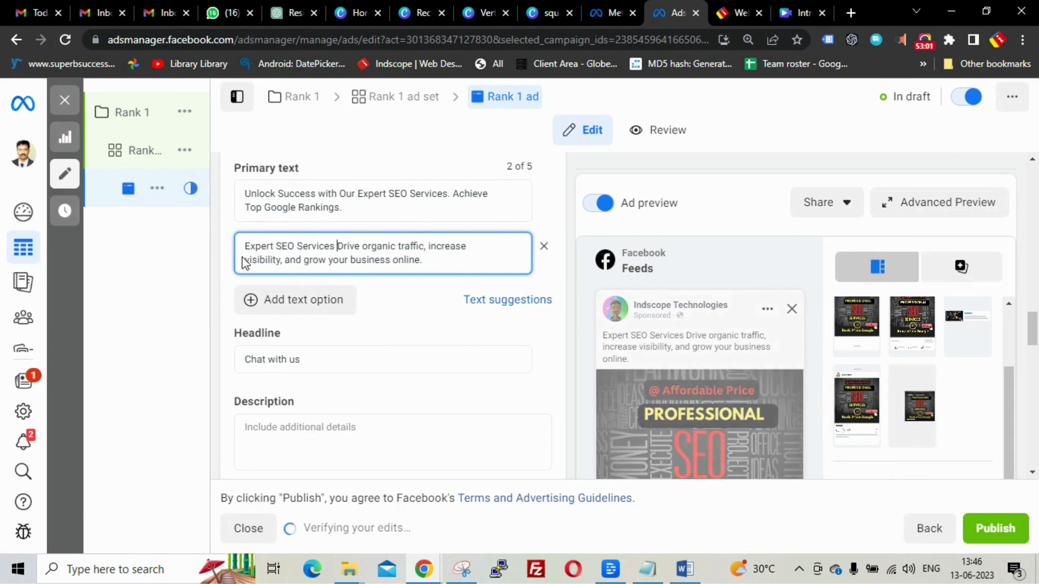
pyautogui.click(245, 247)
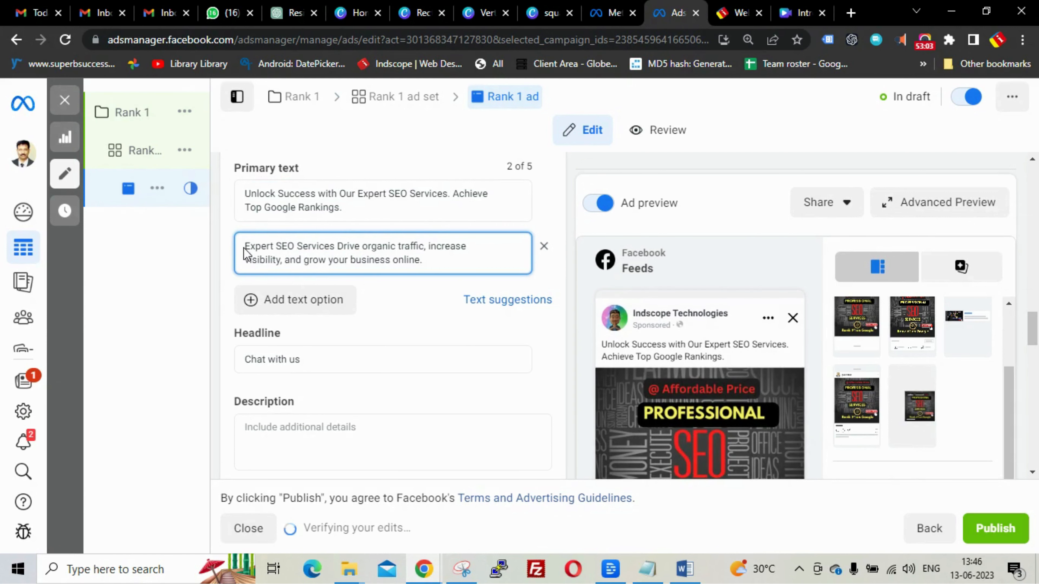
pyautogui.write('With our')
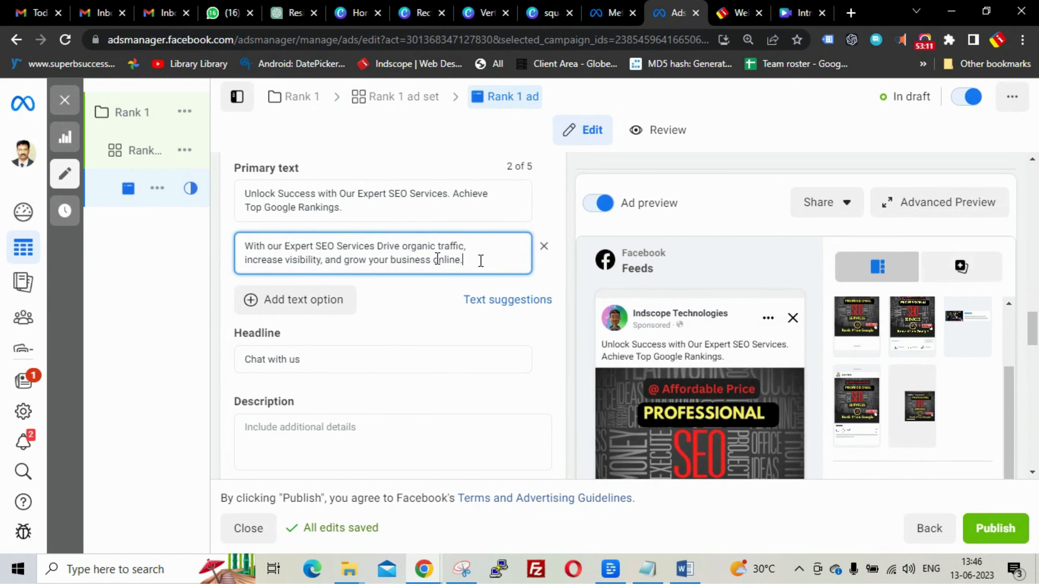
pyautogui.scroll(-4, 479, 260)
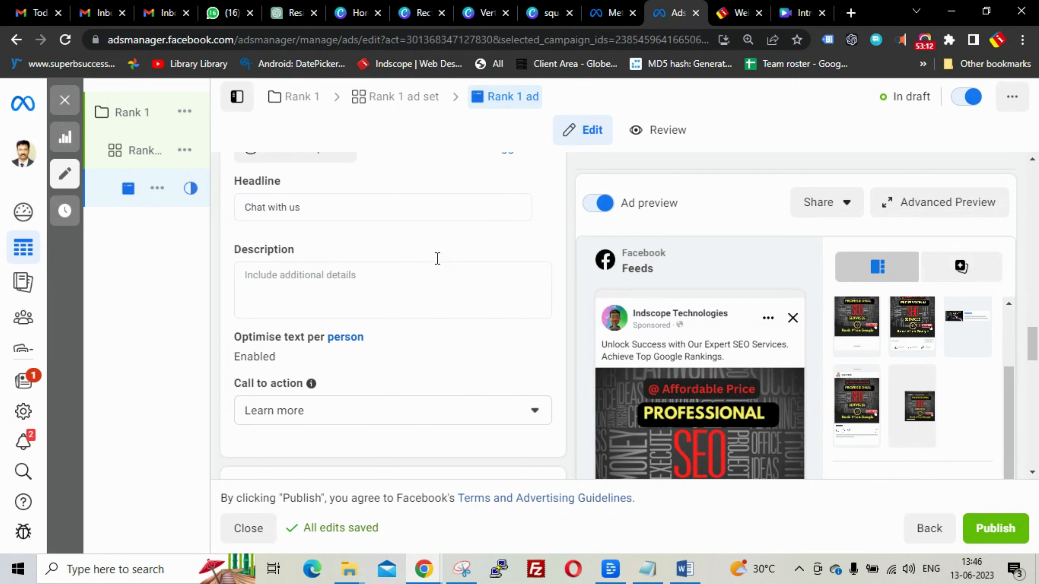
# - Replace headline 'Chat with us' with 'Call Now for Rank #1 on Google', pasting ChatGPT's suggestion
pyautogui.click(363, 206)
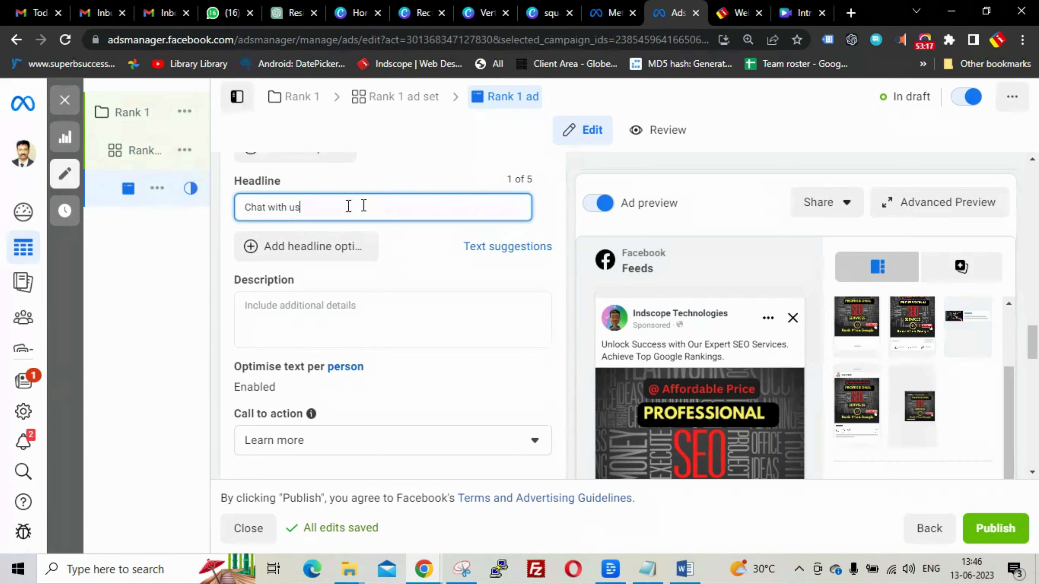
pyautogui.moveTo(363, 206); pyautogui.dragTo(250, 207)
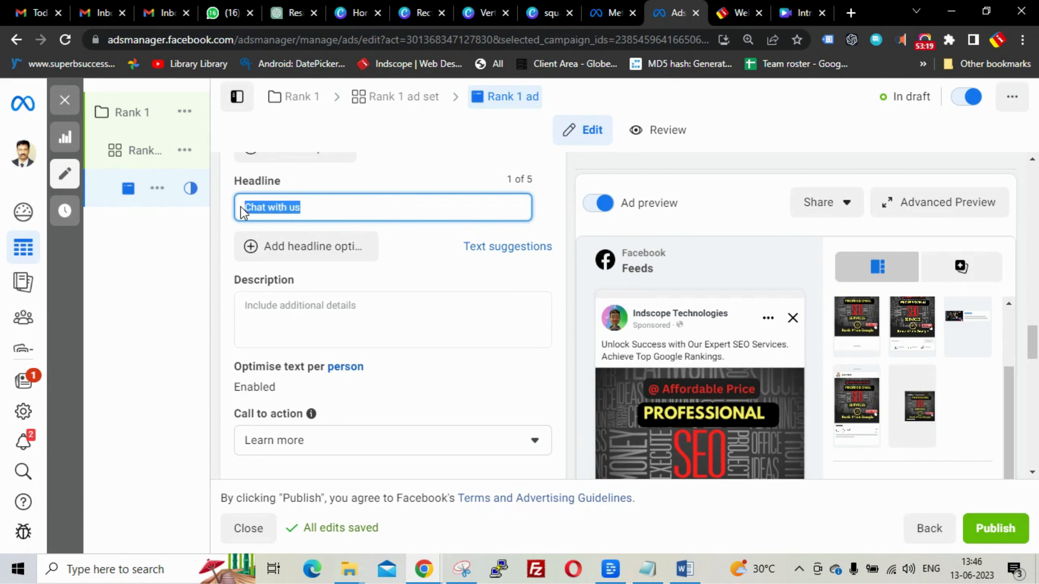
pyautogui.write('Call Now')
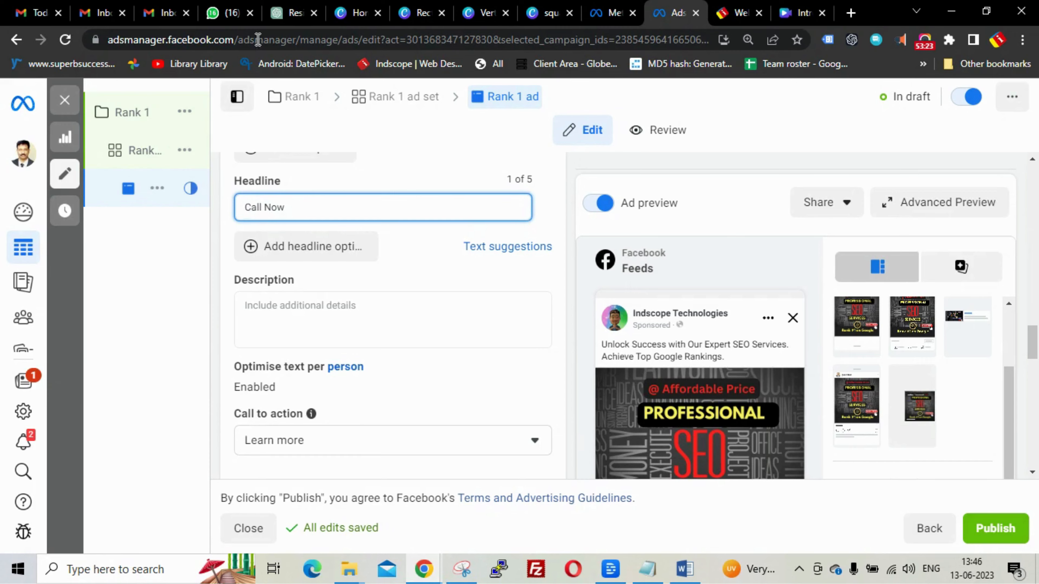
pyautogui.click(272, 16)
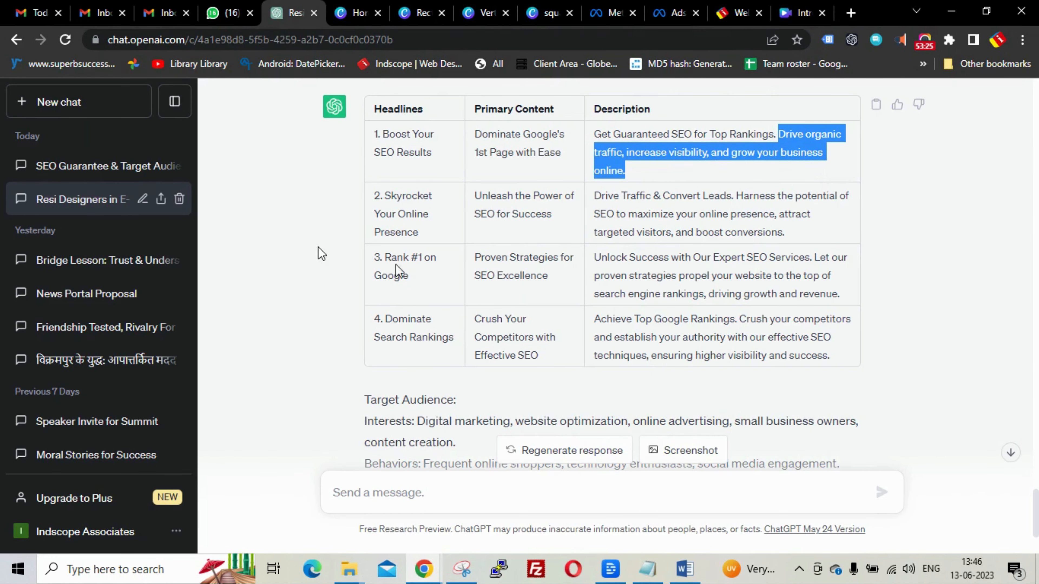
pyautogui.moveTo(384, 257); pyautogui.dragTo(423, 279)
pyautogui.hotkey('ctrl', 'c')
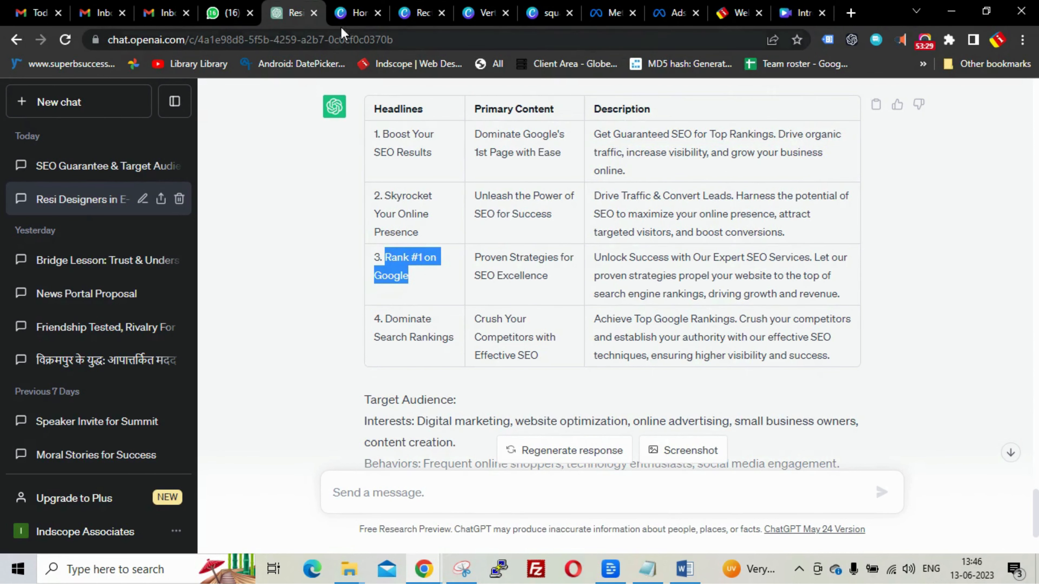
pyautogui.click(675, 12)
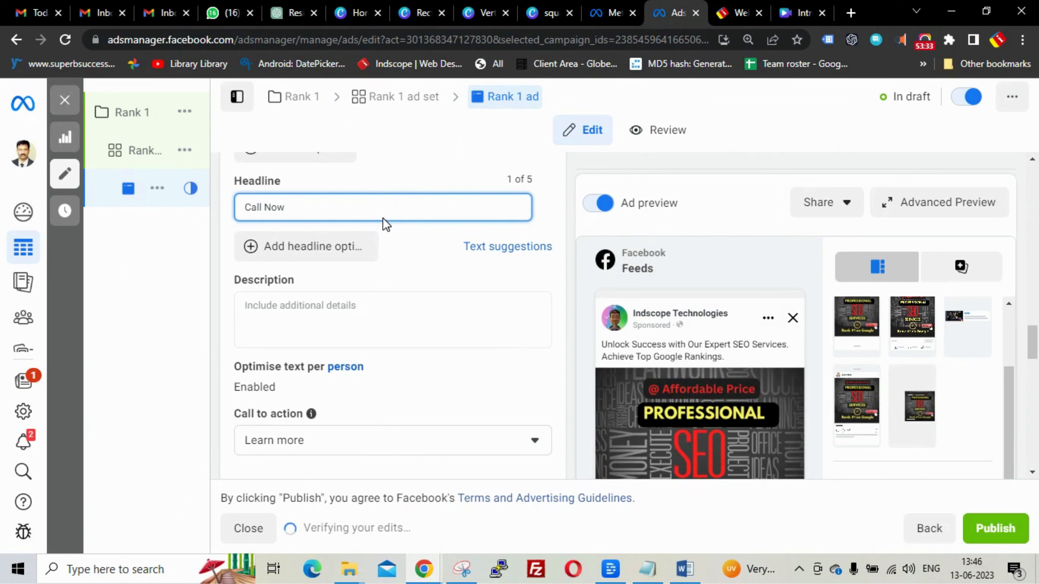
pyautogui.hotkey('ctrl', 'v')
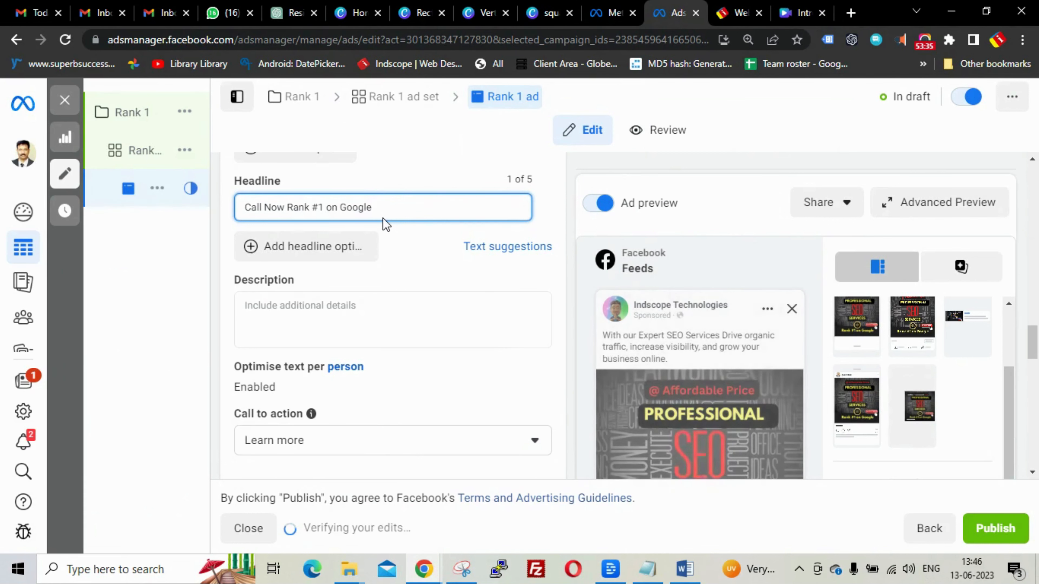
pyautogui.click(288, 207)
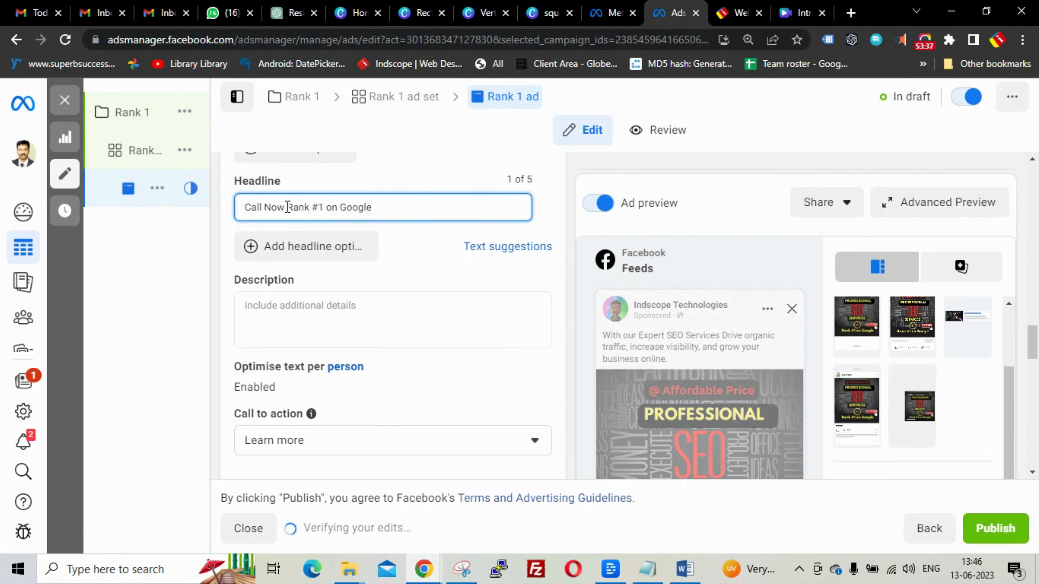
pyautogui.write('for')
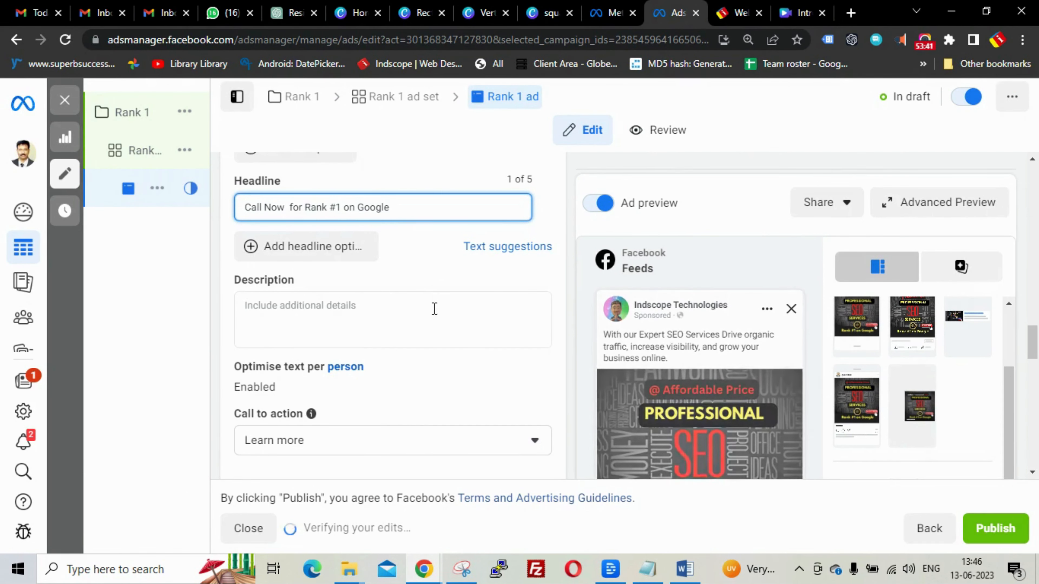
# - Add a second headline 'Boost Your SEO Results - Call Now' using the copied ChatGPT suggestion
pyautogui.click(322, 247)
pyautogui.click(323, 244)
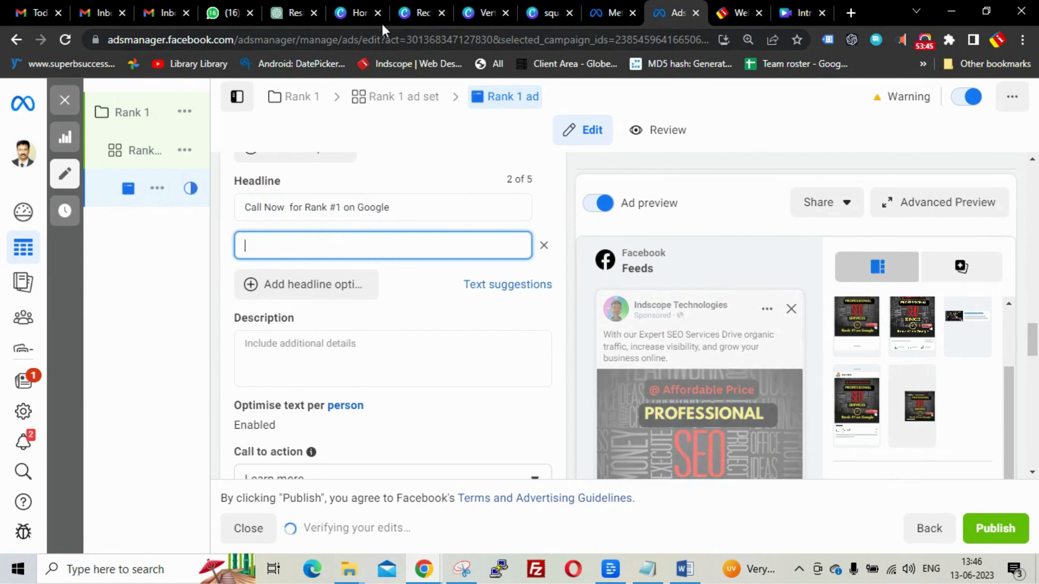
pyautogui.click(291, 13)
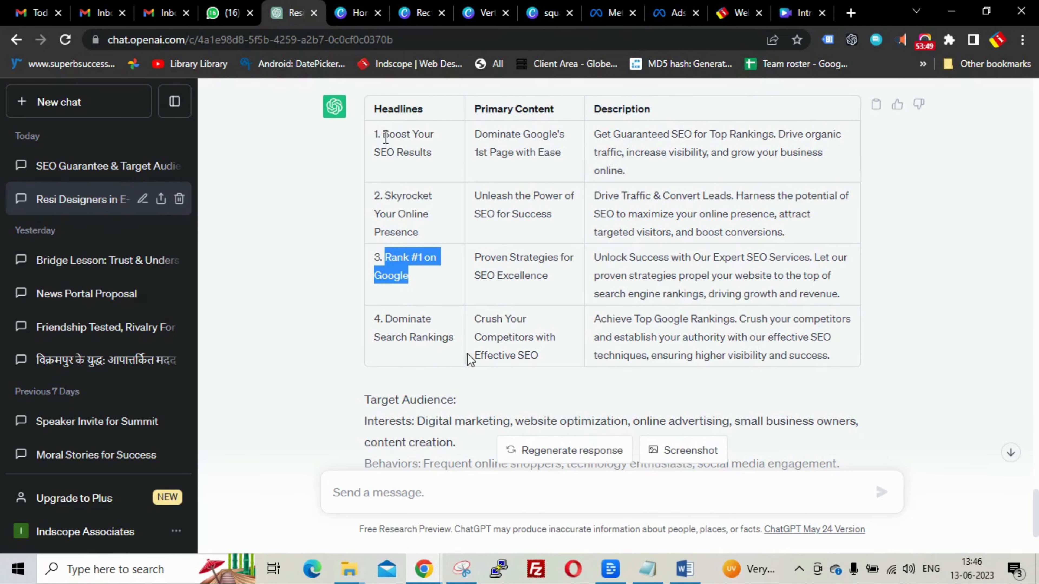
pyautogui.moveTo(382, 134); pyautogui.dragTo(436, 164)
pyautogui.hotkey('ctrl', 'c')
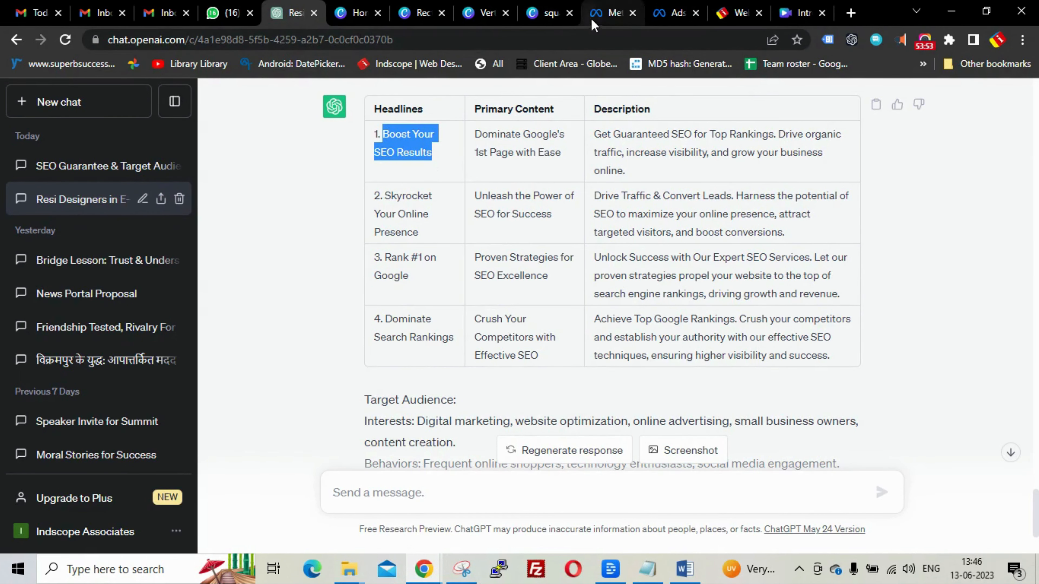
pyautogui.click(674, 15)
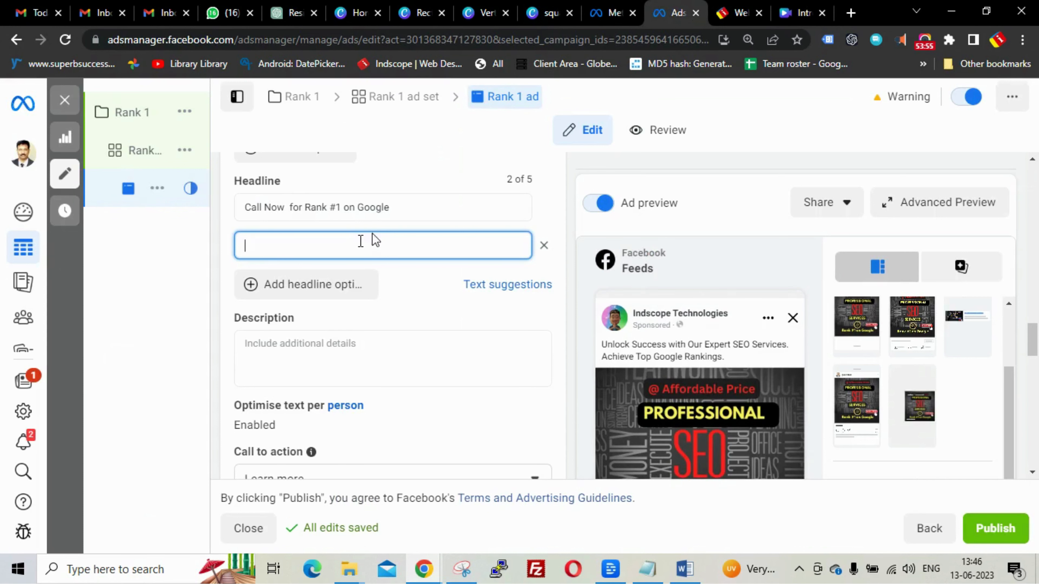
pyautogui.hotkey('ctrl', 'v')
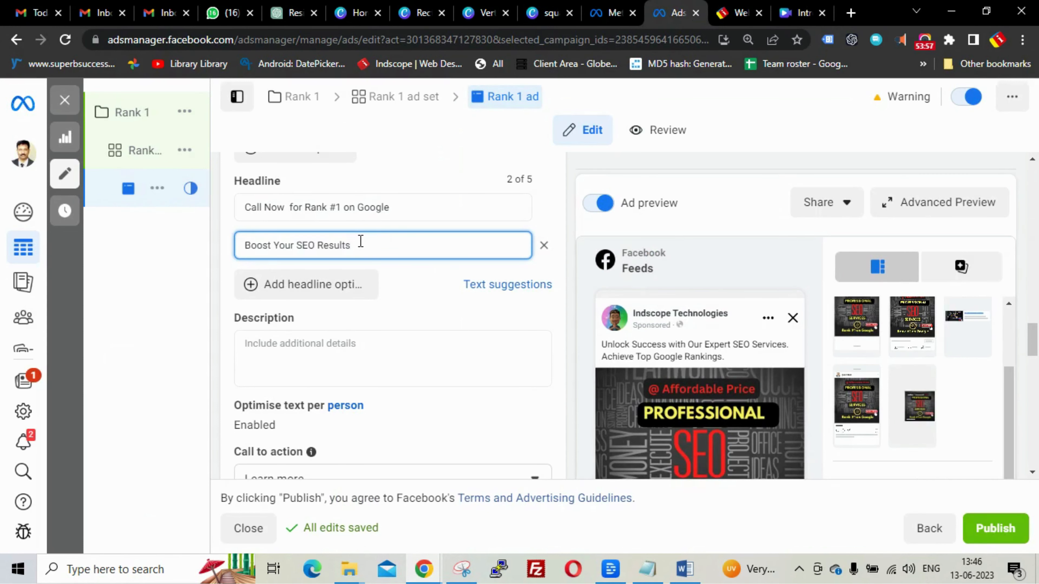
pyautogui.write('- Call Now')
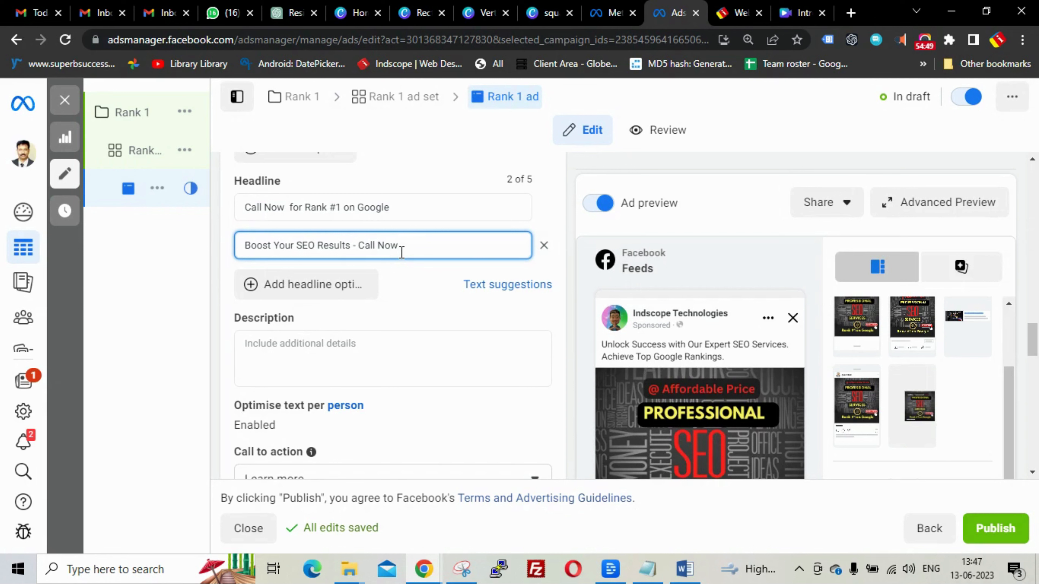
pyautogui.click(419, 300)
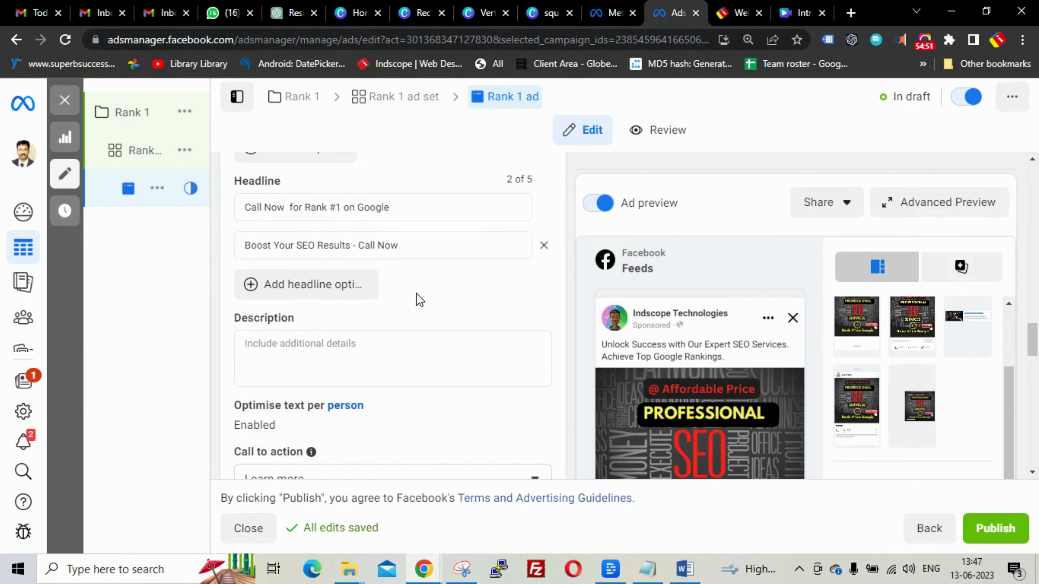
pyautogui.scroll(-2, 419, 300)
# - Paste ChatGPT's 'Unlock Success with Our Expert SEO Services…' paragraph as the ad description
pyautogui.click(346, 276)
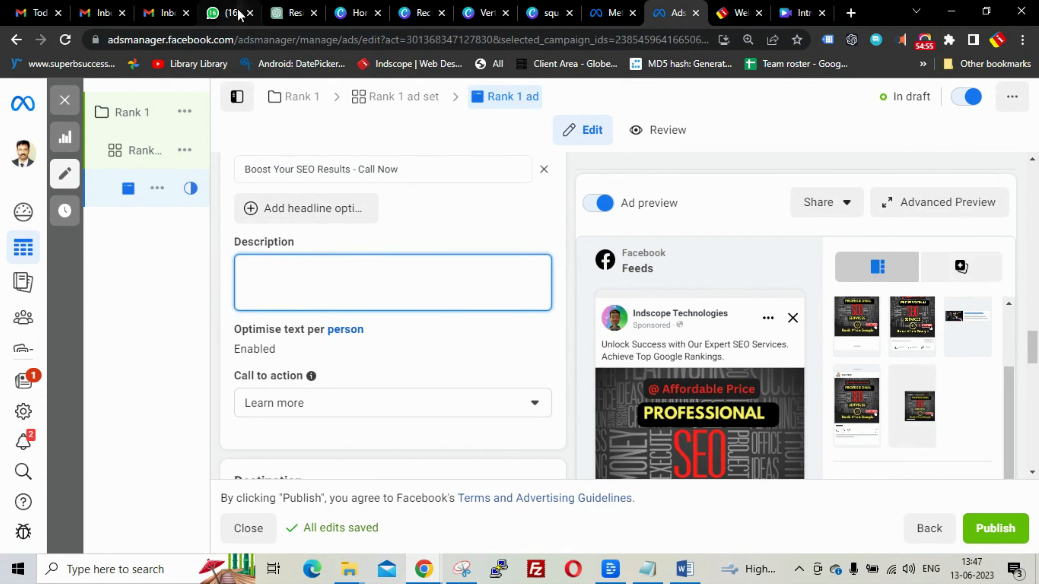
pyautogui.click(289, 12)
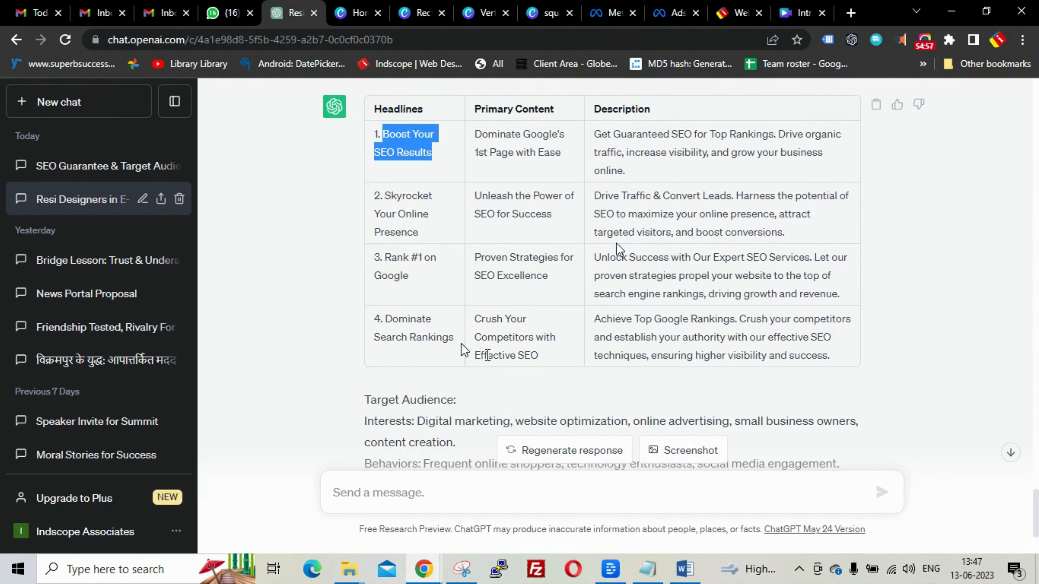
pyautogui.moveTo(595, 258); pyautogui.dragTo(767, 302)
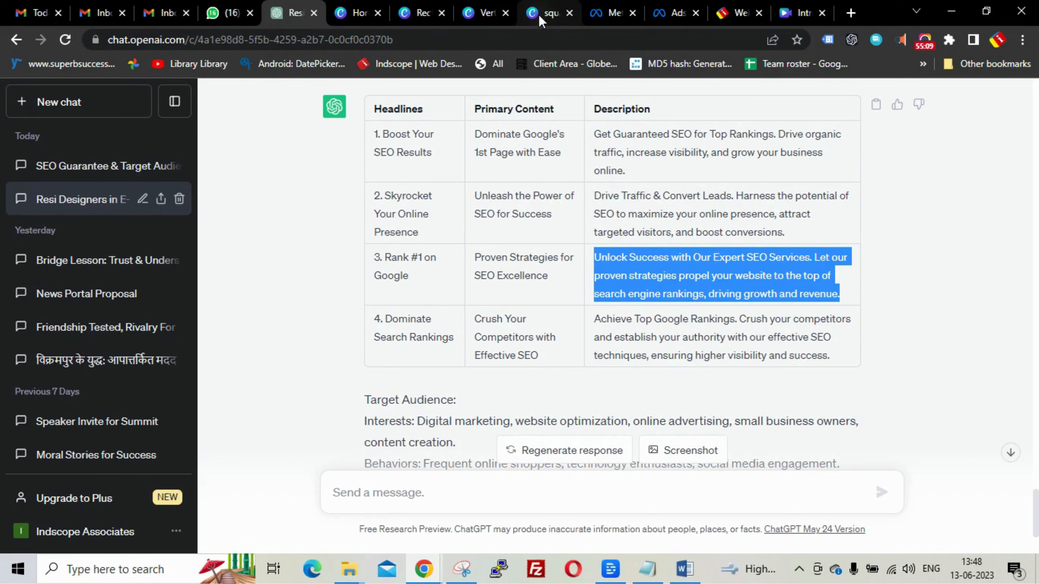
pyautogui.click(673, 13)
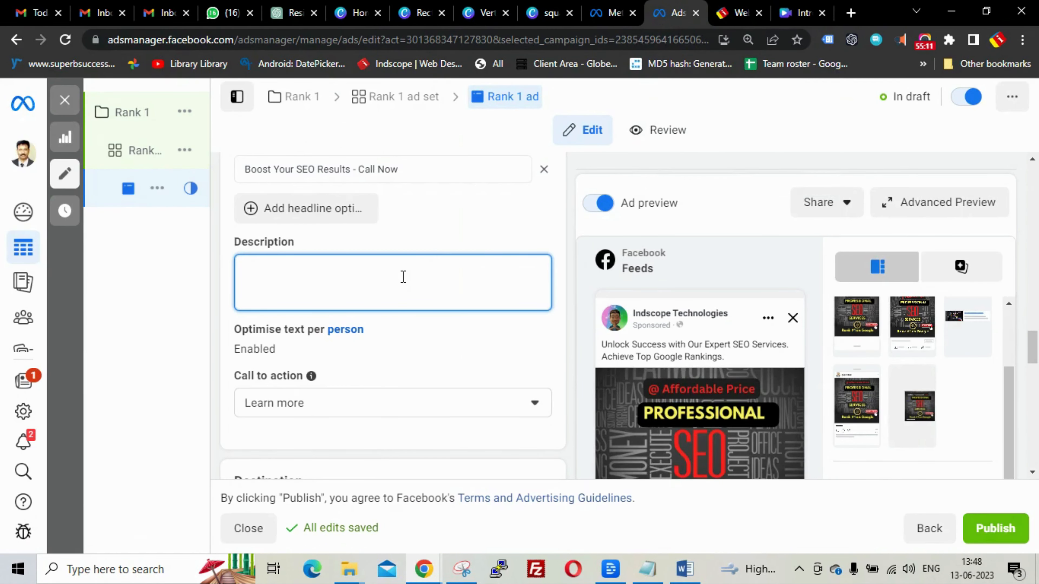
pyautogui.write('Unlock Success with Our Expert SEO Services. Let our proven strategies propel your website to the top of search engine rankings, driving growth and revenue.')
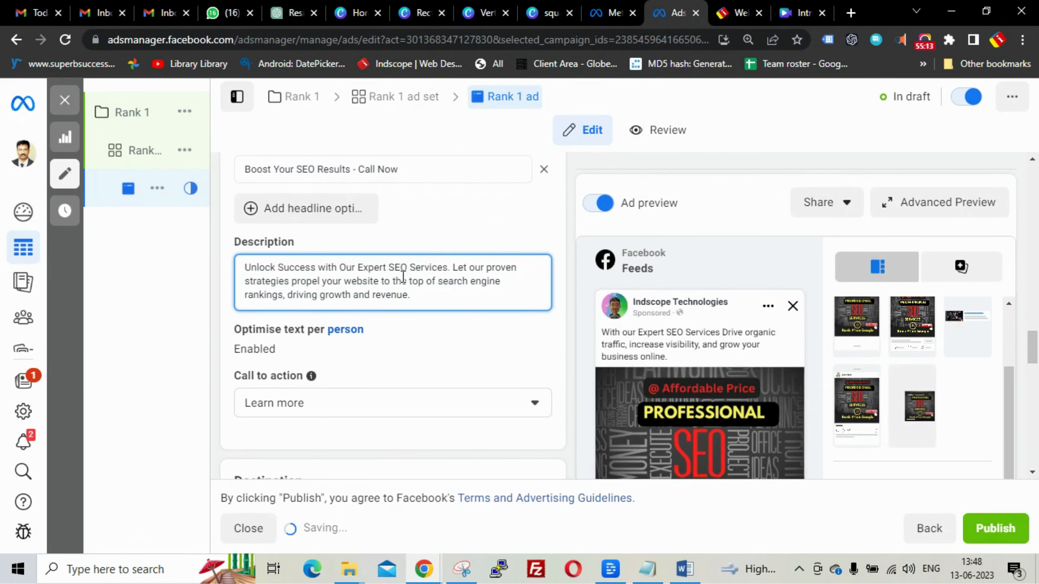
pyautogui.click(401, 348)
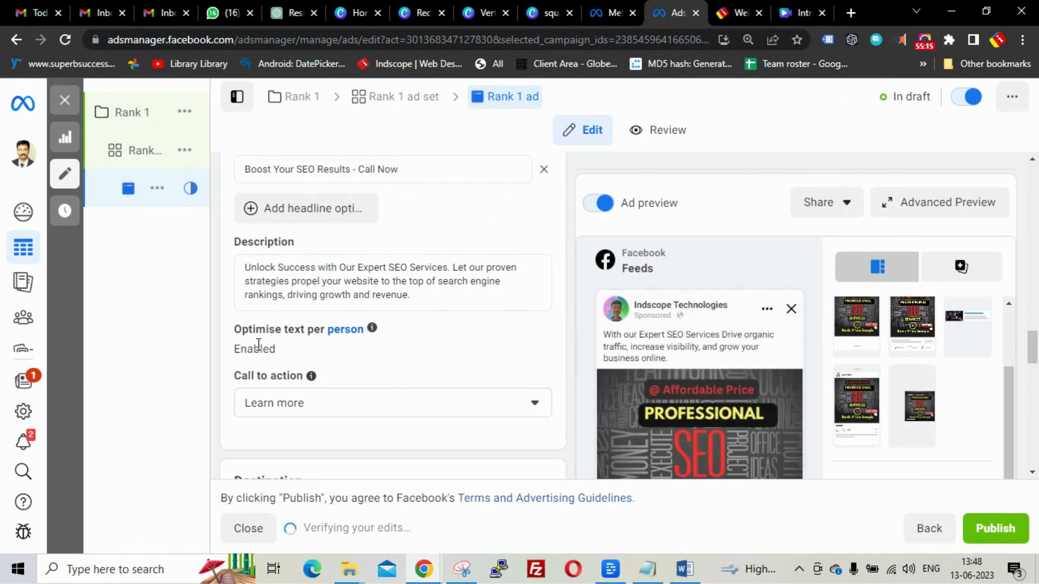
# - Switch the ad's call to action from Learn more to Contact Us
pyautogui.scroll(-2, 359, 360)
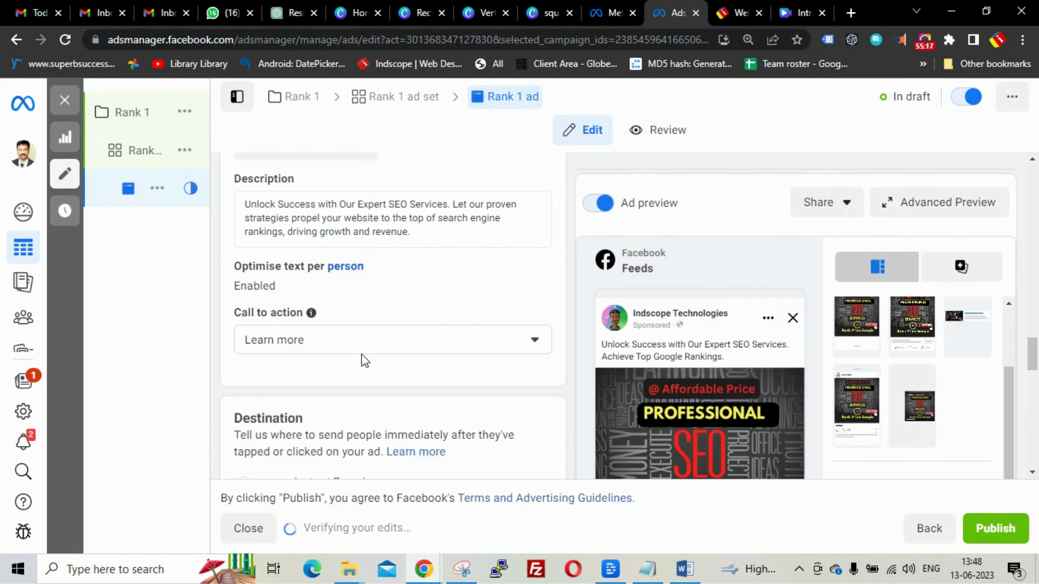
pyautogui.click(298, 327)
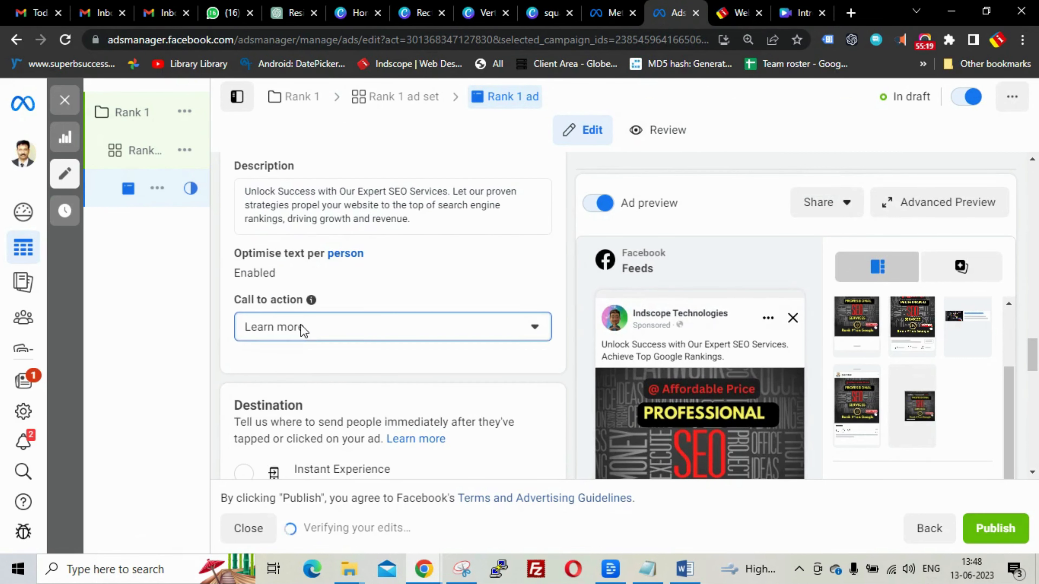
pyautogui.scroll(-1, 312, 408)
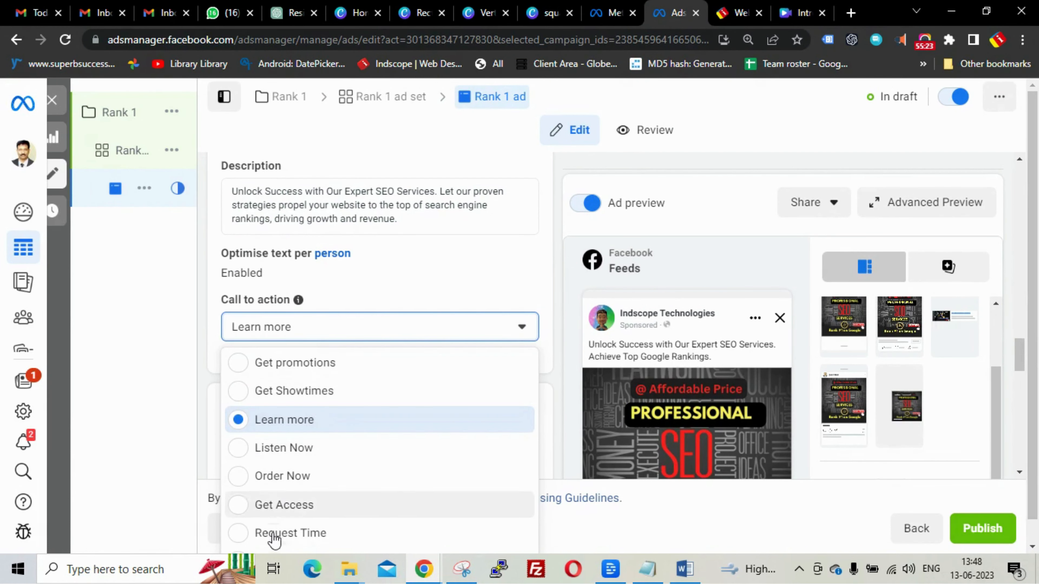
pyautogui.scroll(2, 279, 455)
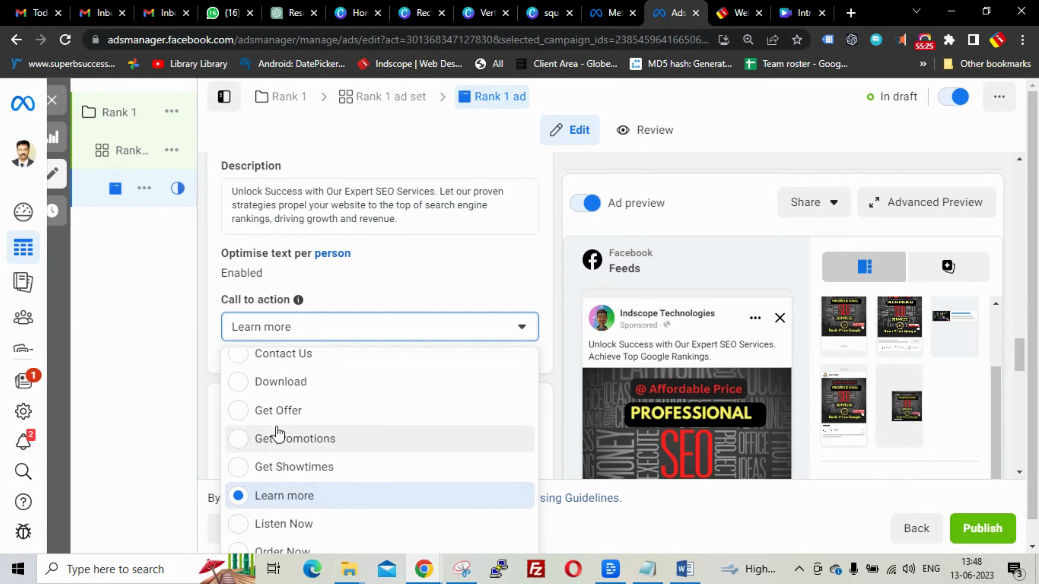
pyautogui.scroll(2, 272, 381)
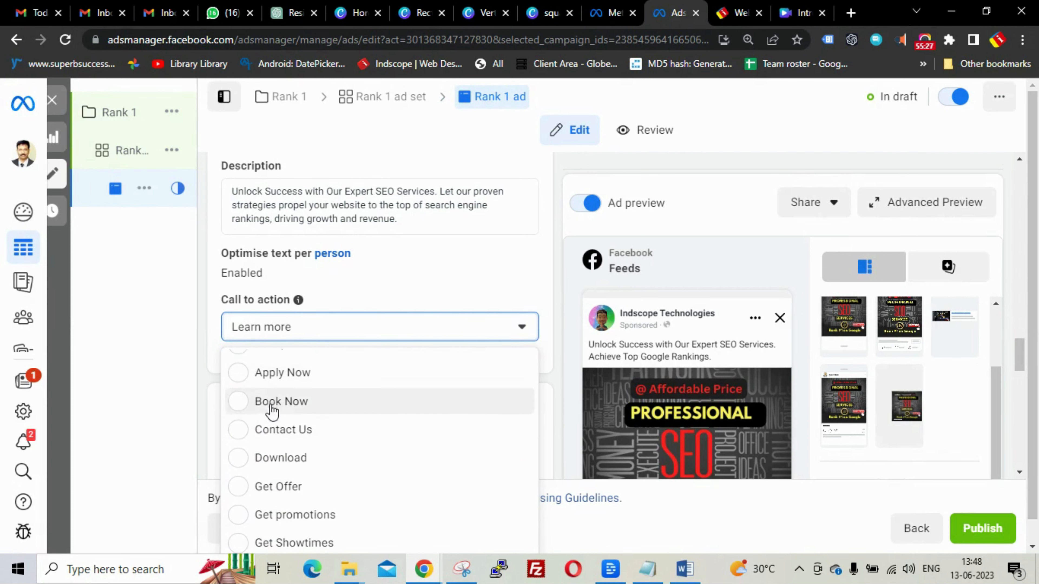
pyautogui.scroll(2, 258, 411)
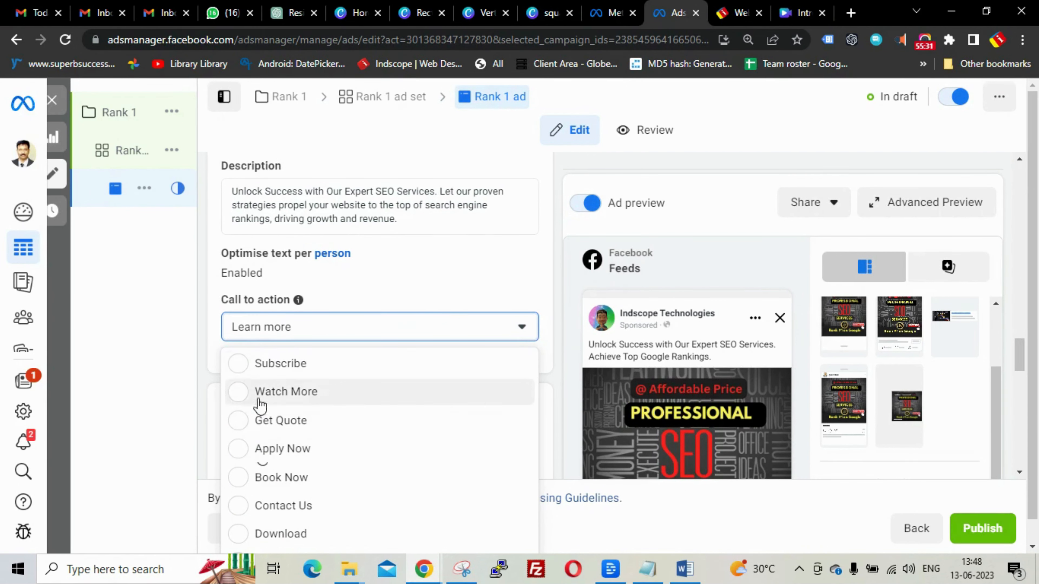
pyautogui.scroll(-4, 329, 415)
pyautogui.scroll(2, 327, 414)
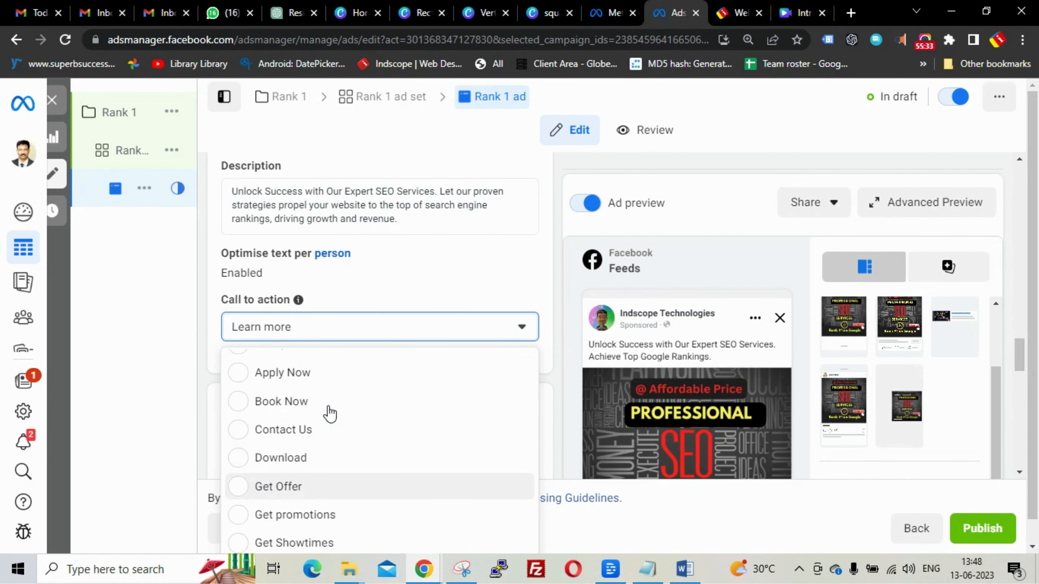
pyautogui.click(240, 432)
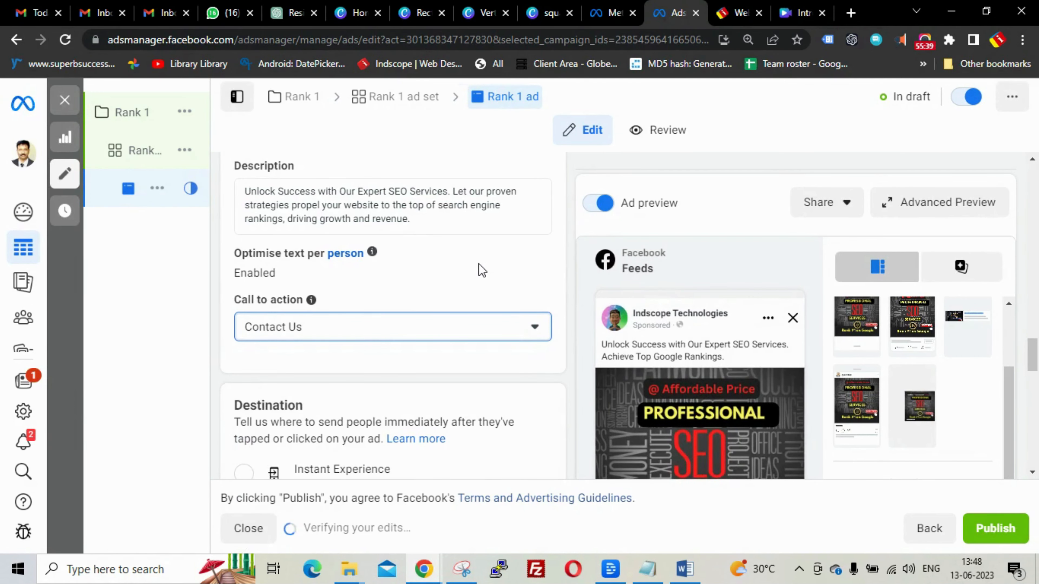
pyautogui.scroll(-2, 482, 270)
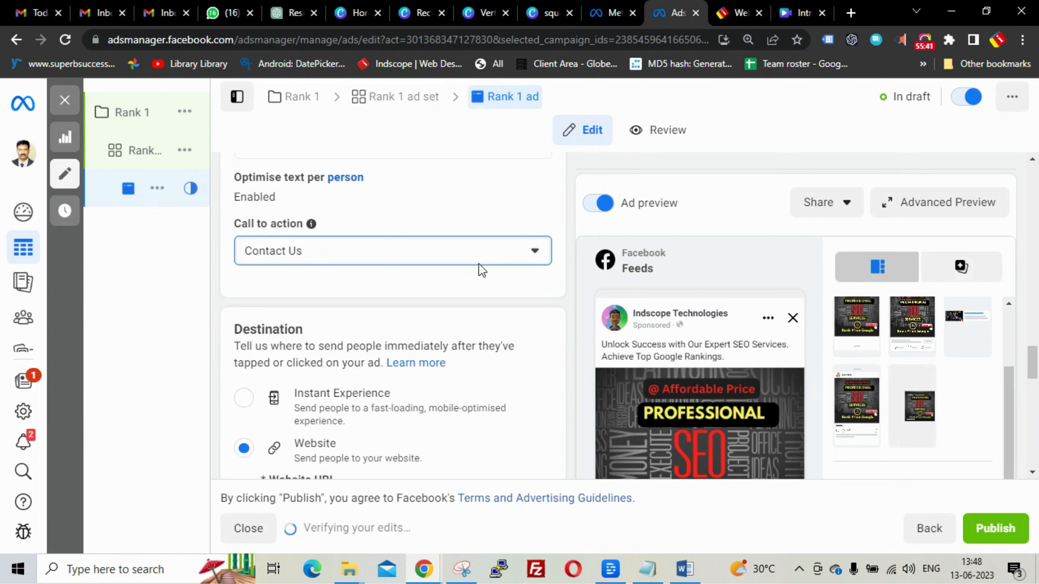
pyautogui.scroll(-3, 480, 269)
pyautogui.click(304, 352)
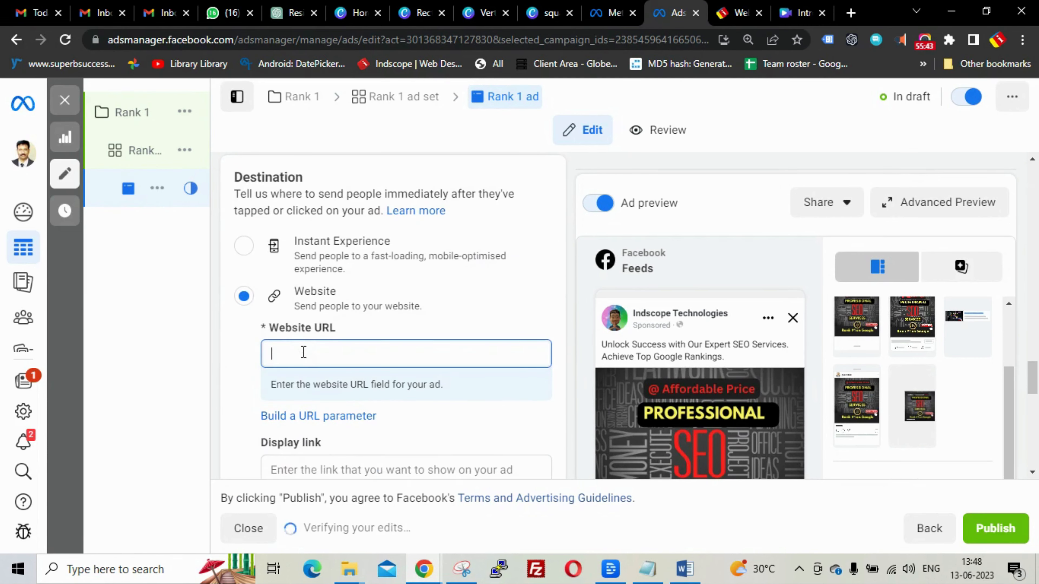
# - Copy the Indscope SEO services page address and view its Talk to Expert form
pyautogui.click(738, 12)
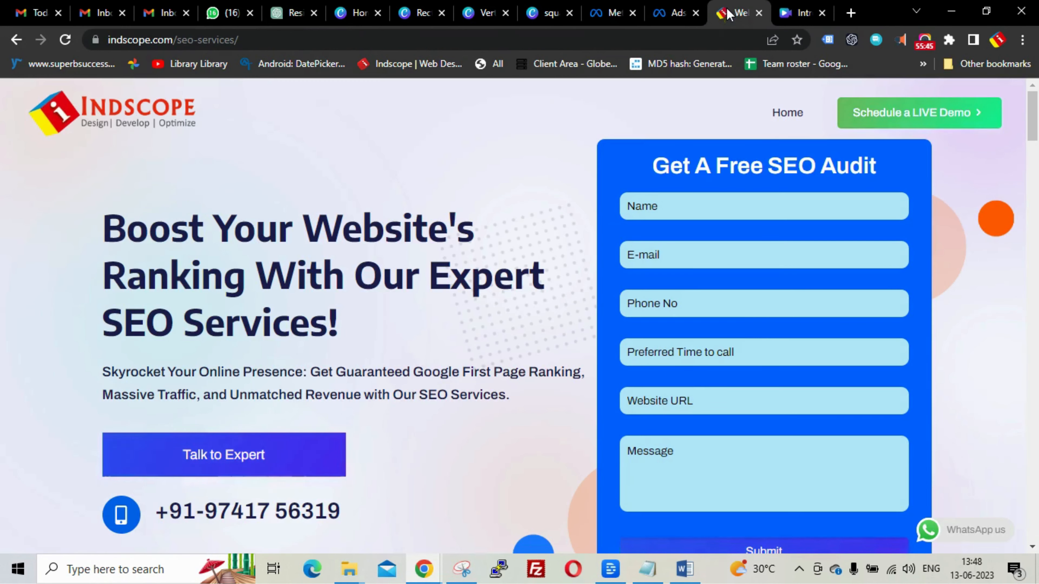
pyautogui.click(665, 44)
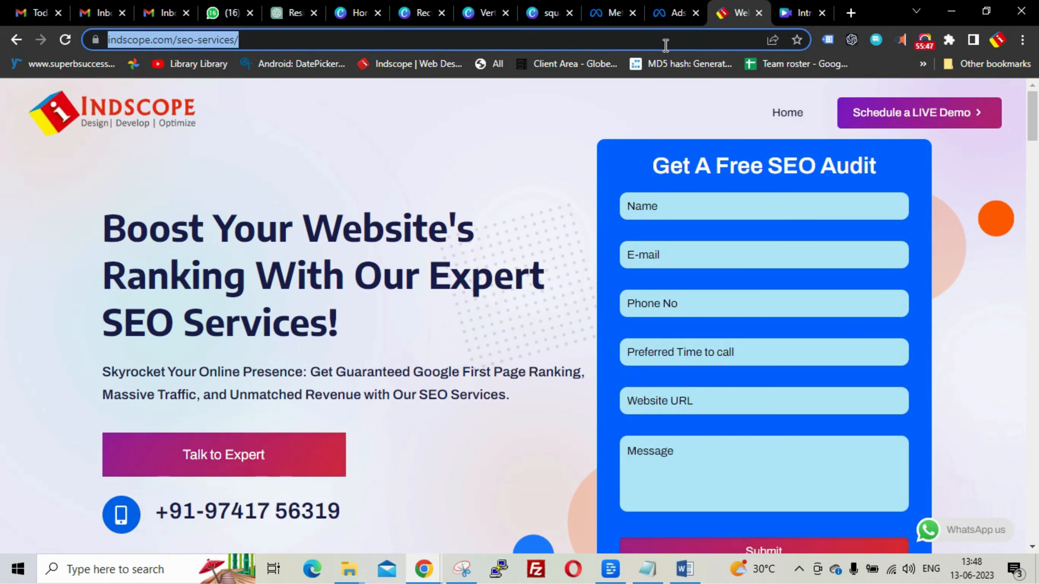
pyautogui.scroll(-5, 547, 192)
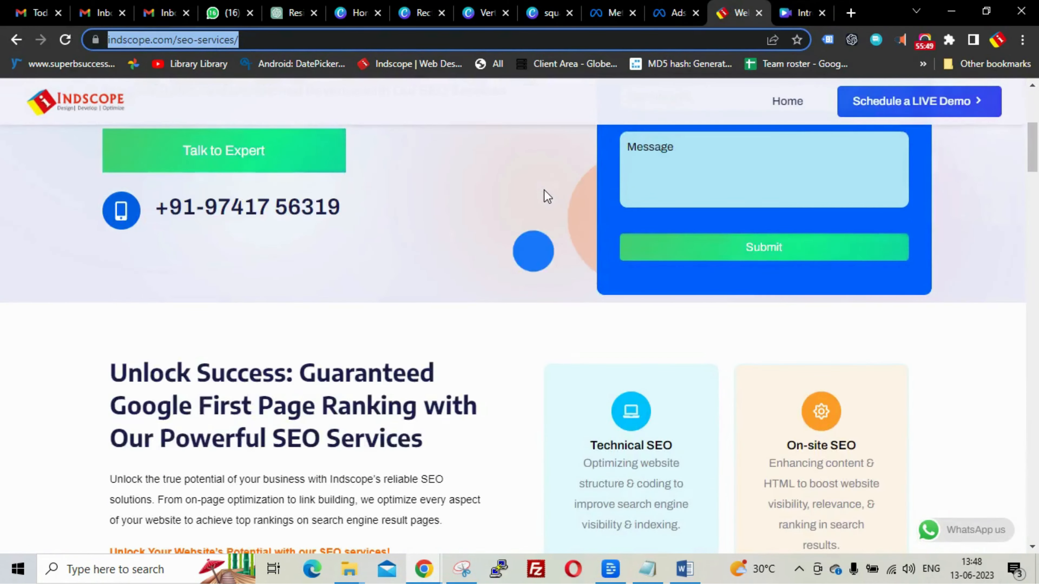
pyautogui.scroll(-17, 547, 197)
pyautogui.scroll(6, 547, 197)
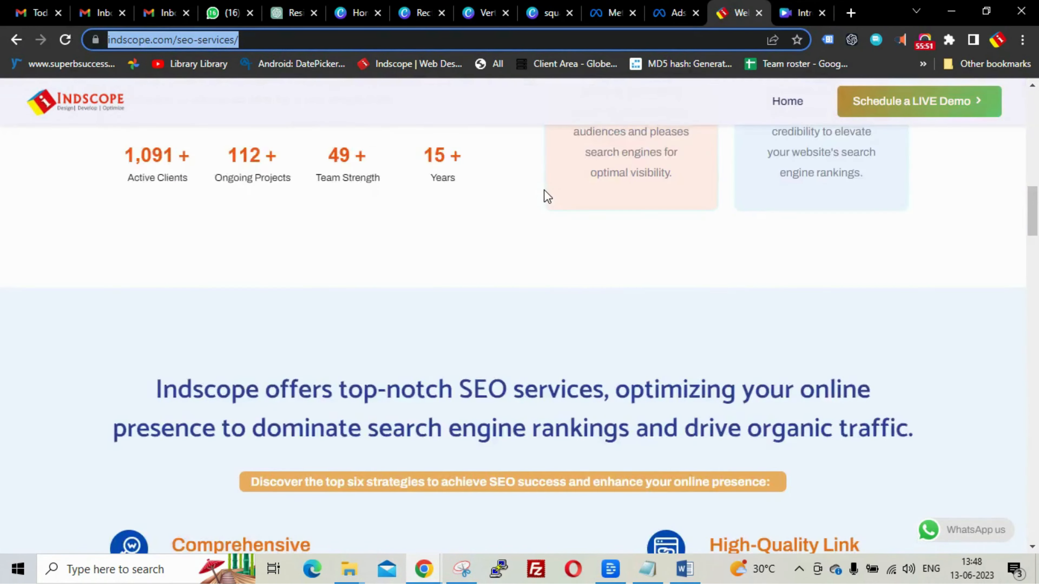
pyautogui.scroll(10, 546, 192)
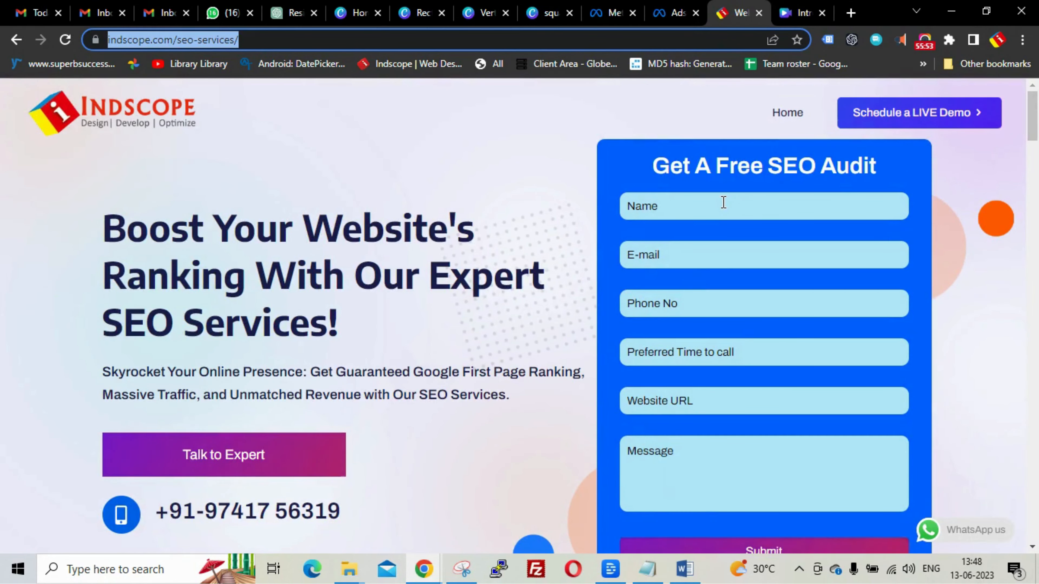
pyautogui.click(255, 457)
pyautogui.hotkey('ctrl', 'shift', 'Tab')
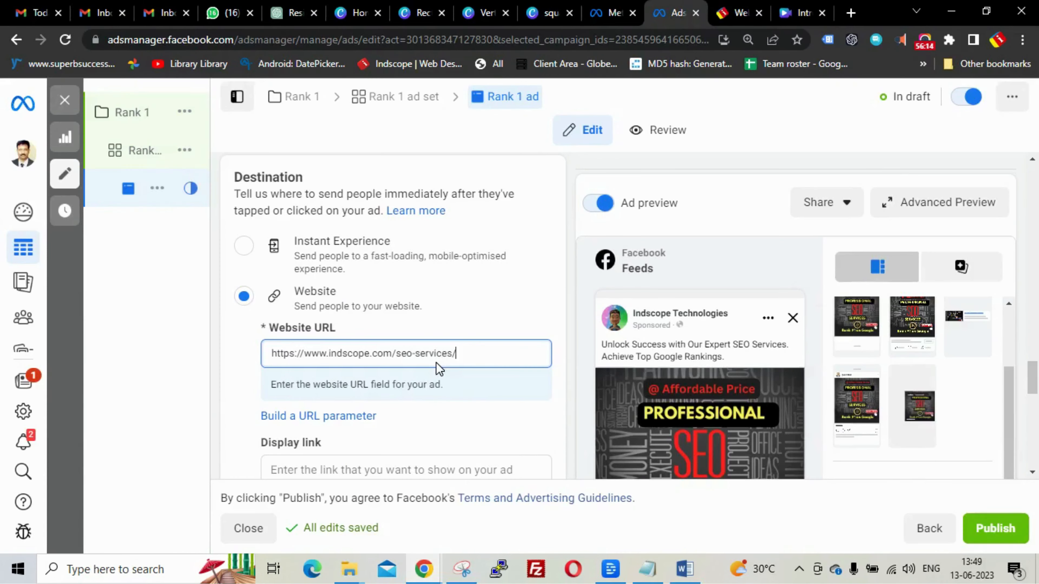
pyautogui.click(487, 319)
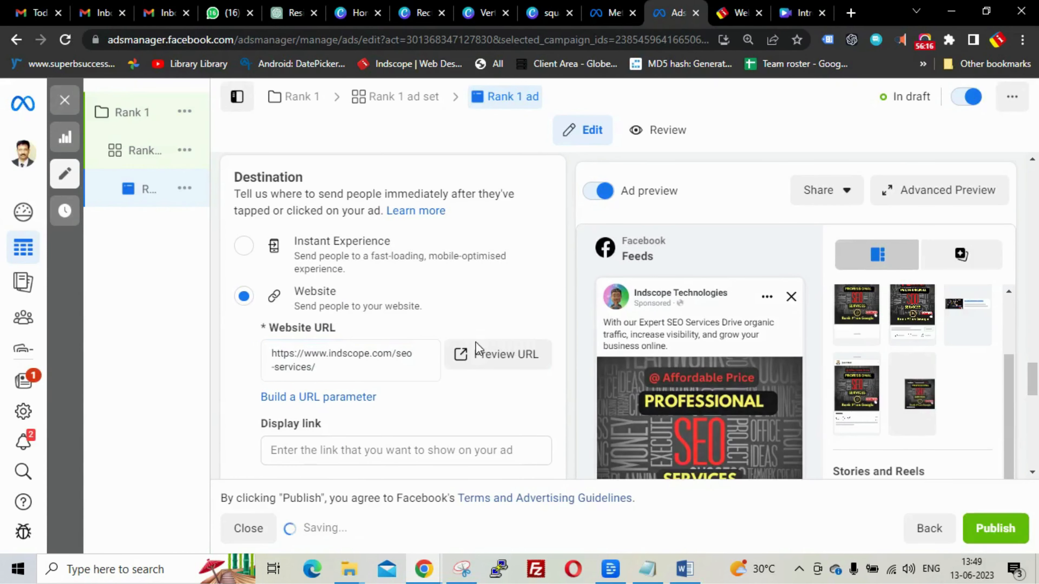
pyautogui.click(506, 355)
pyautogui.hotkey('ctrl', 'shift', 'Tab')
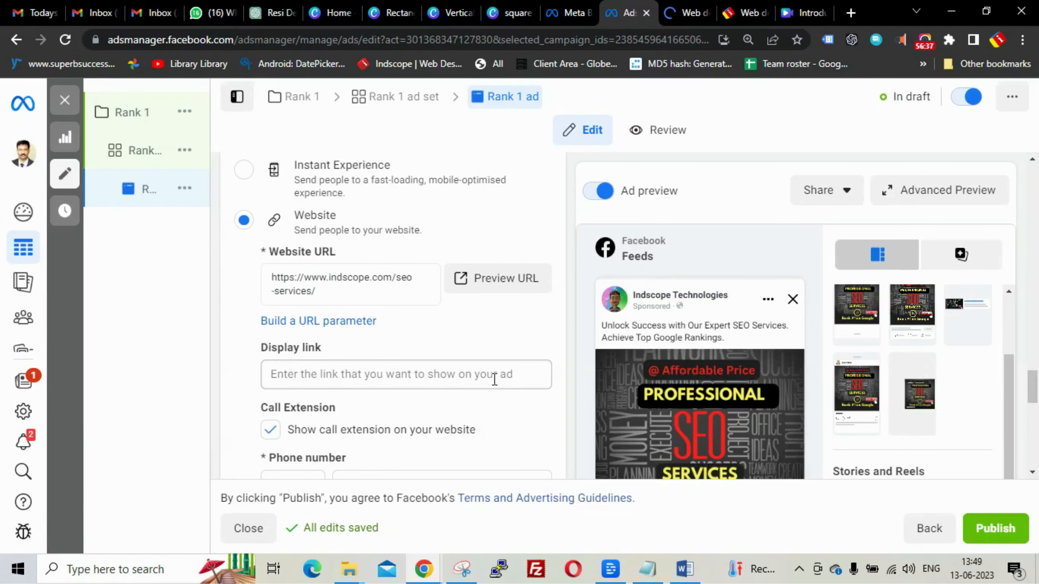
# - Paste the same SEO services address as the ad's Display link
pyautogui.click(517, 379)
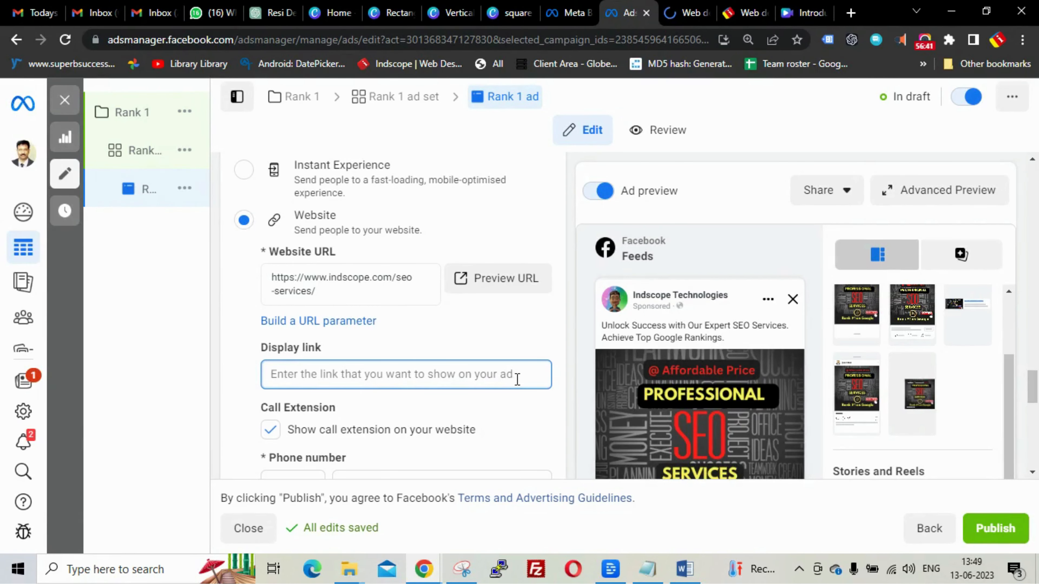
pyautogui.write('https://www.indscope.com/seo-services/')
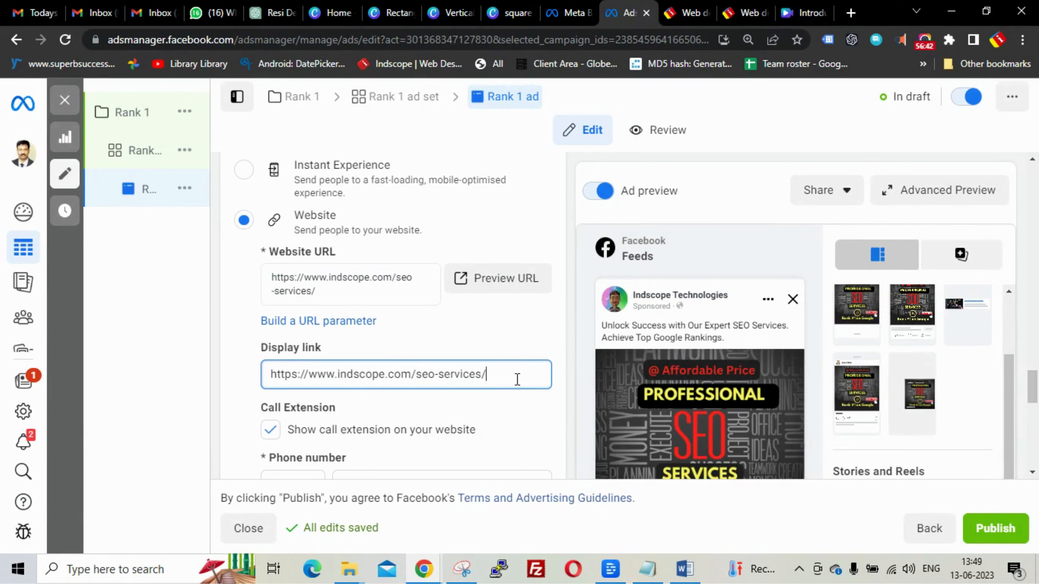
pyautogui.click(490, 336)
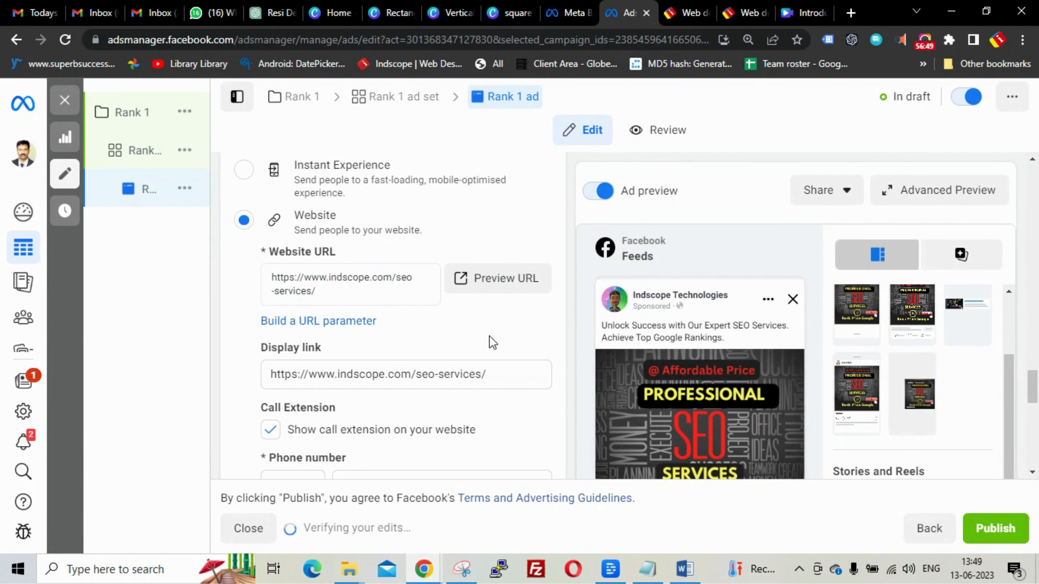
pyautogui.scroll(-3, 490, 336)
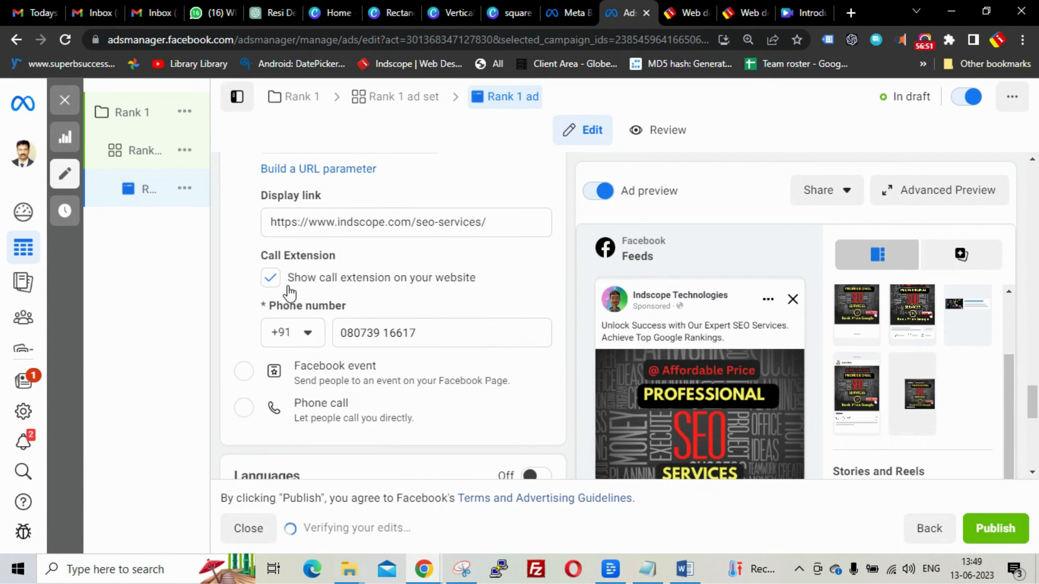
# - Replace the call extension number with the company's phone number and choose the Phone call destination
pyautogui.moveTo(421, 333); pyautogui.dragTo(345, 342)
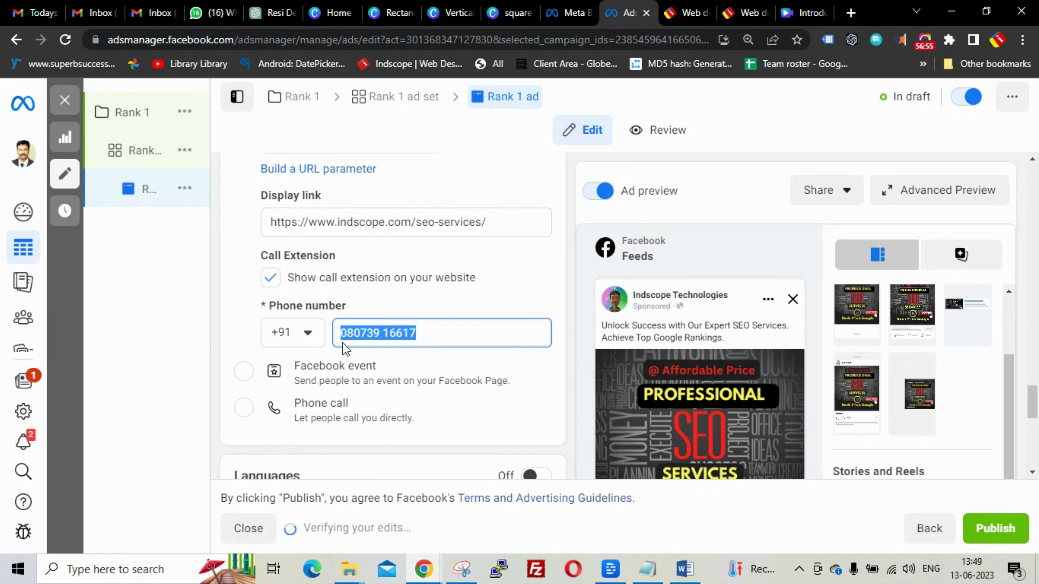
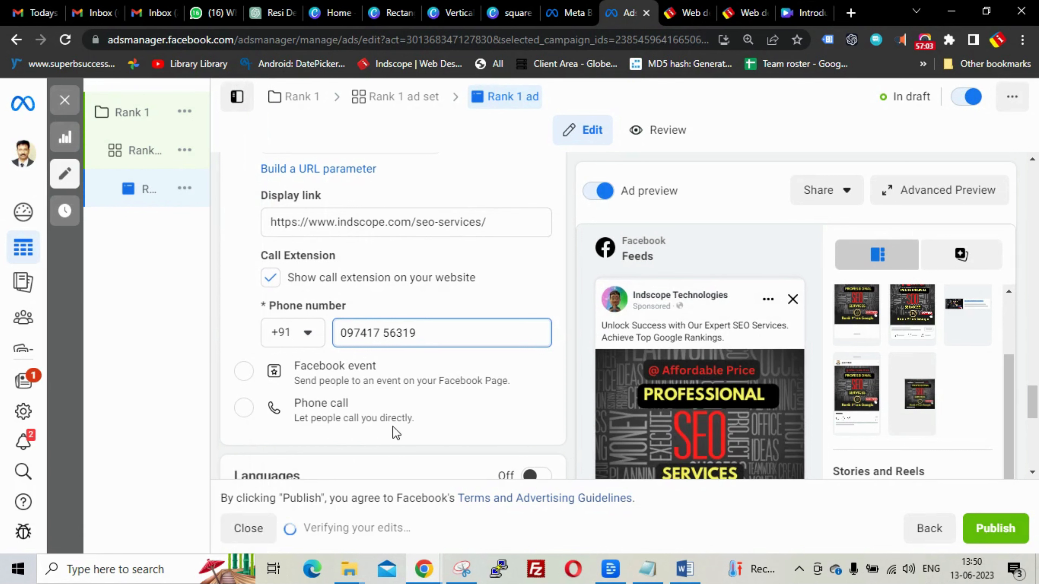
pyautogui.click(247, 413)
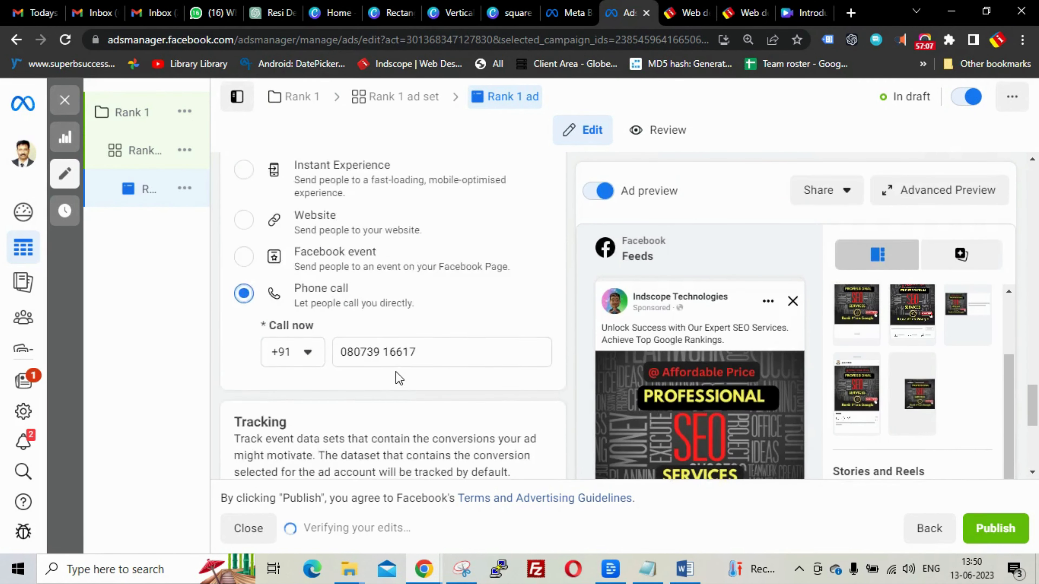
pyautogui.scroll(2, 400, 379)
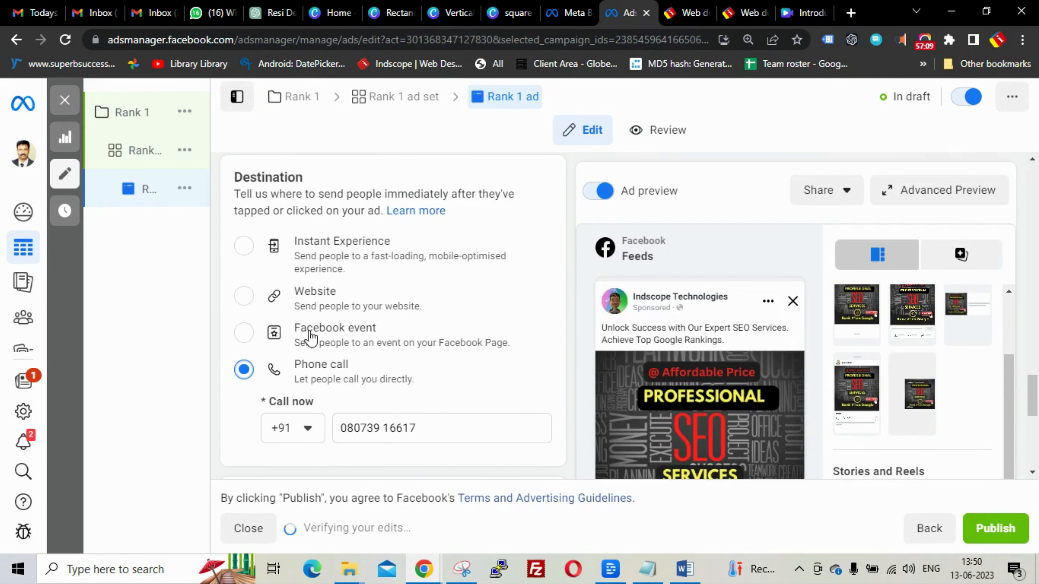
pyautogui.click(245, 295)
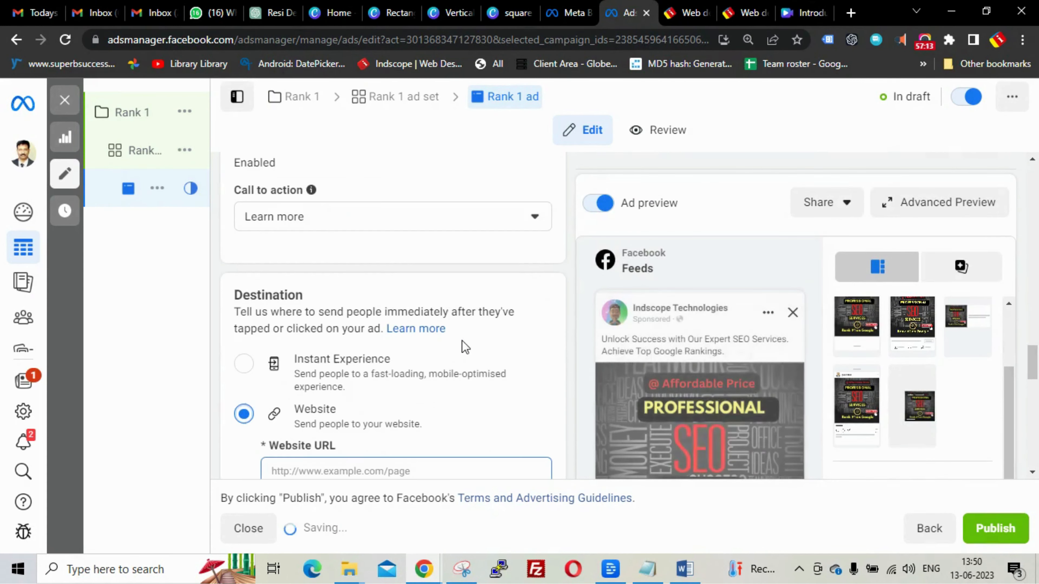
pyautogui.scroll(-6, 462, 360)
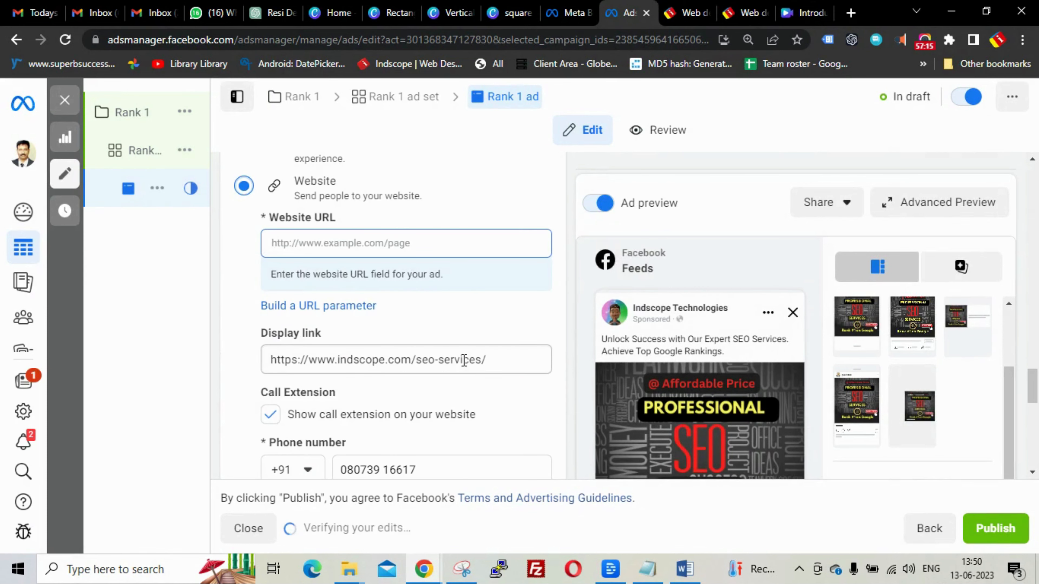
pyautogui.click(395, 247)
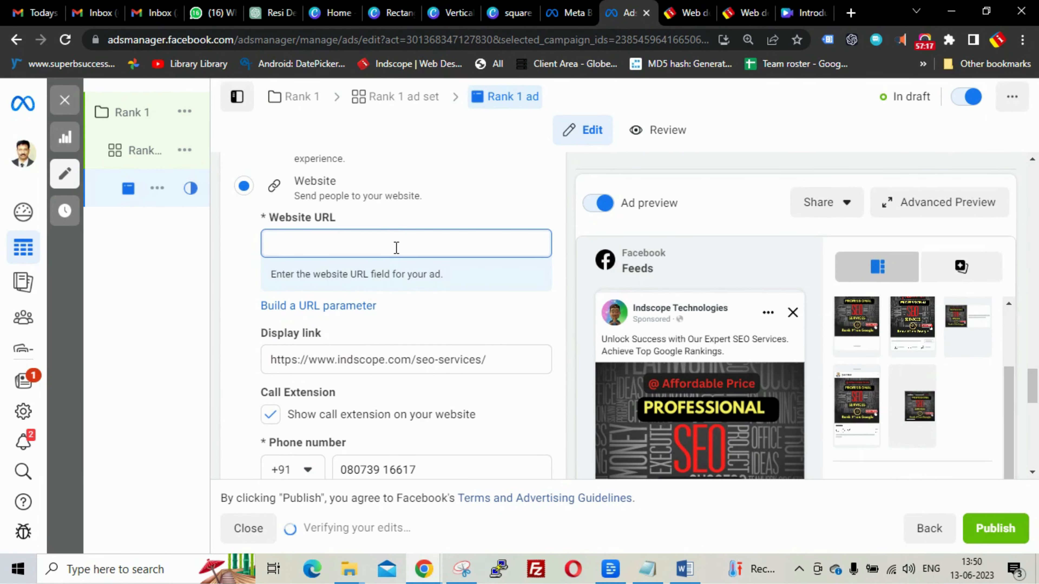
pyautogui.write('https://www.indscope.com/seo-services/')
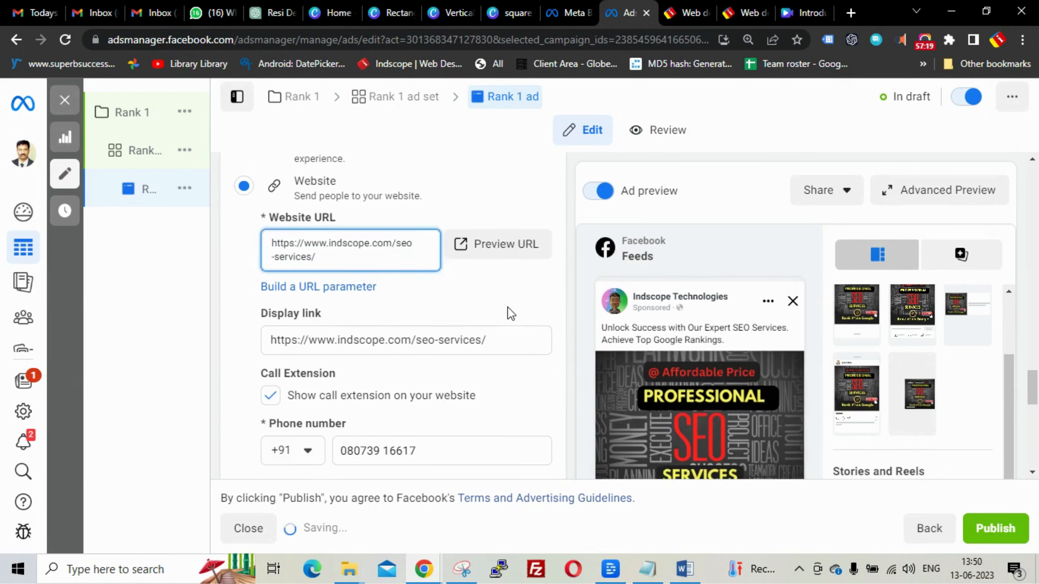
pyautogui.scroll(-4, 510, 322)
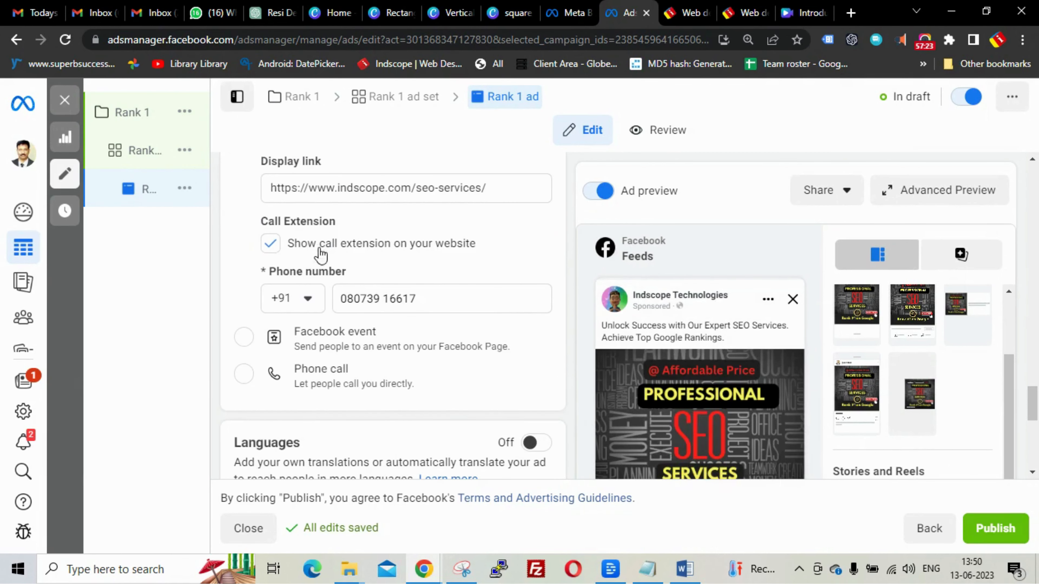
pyautogui.scroll(4, 513, 303)
pyautogui.scroll(1, 515, 311)
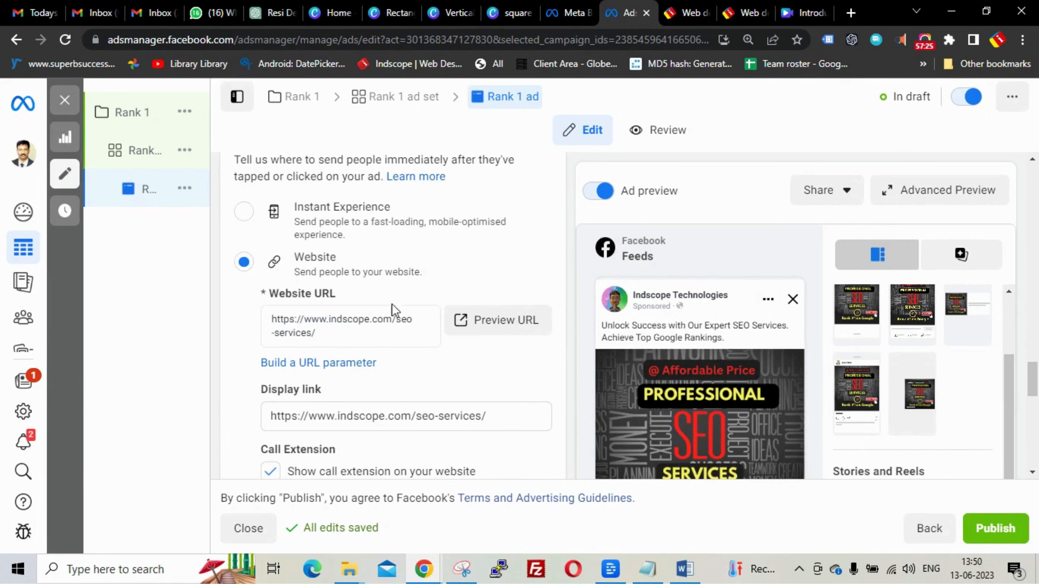
pyautogui.scroll(-5, 512, 389)
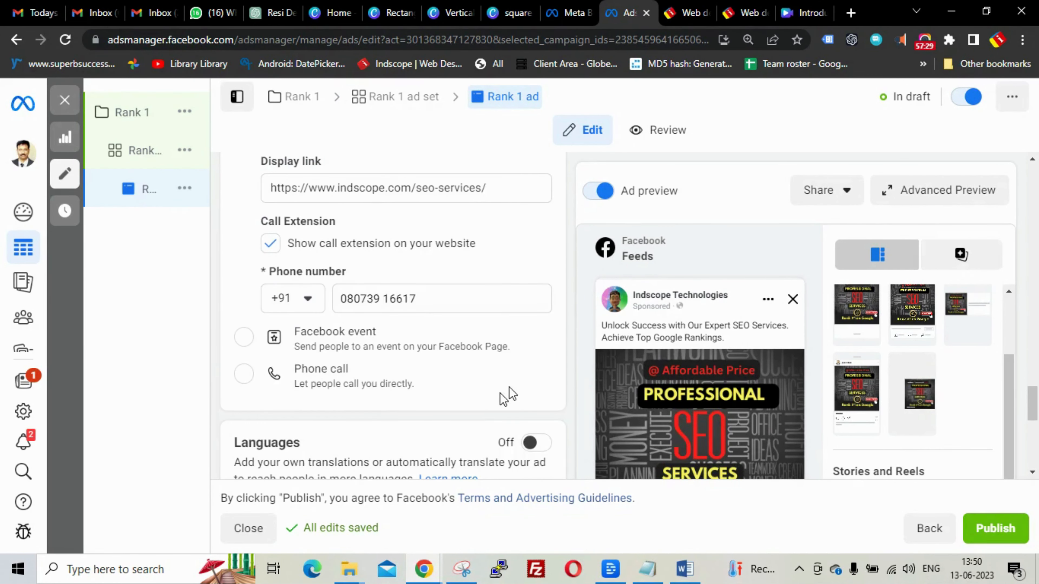
# - Review the Tracking and URL parameters, then publish the Rank 1 campaign, ad set and ad
pyautogui.scroll(-7, 508, 395)
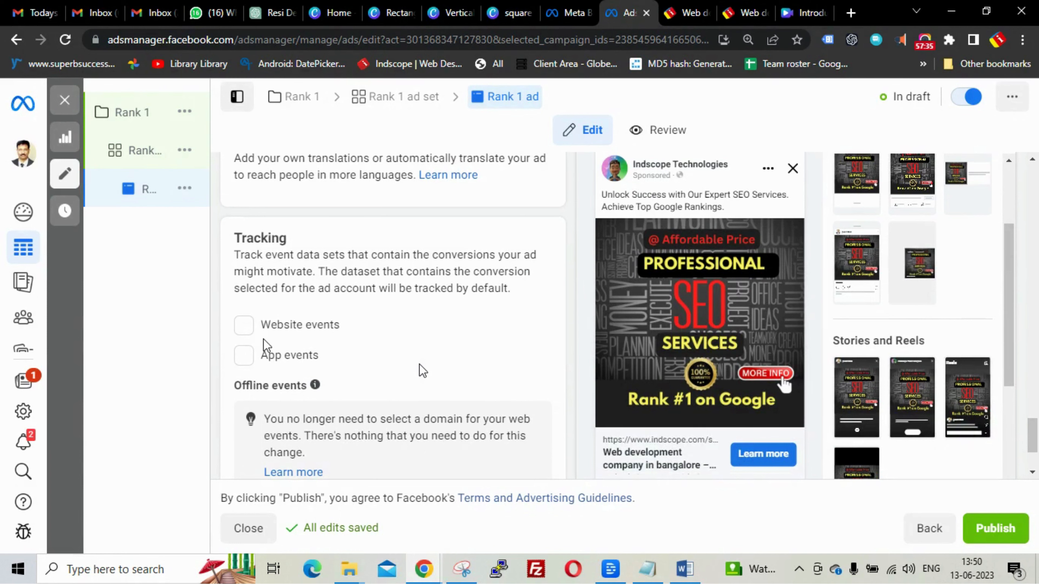
pyautogui.scroll(-3, 422, 370)
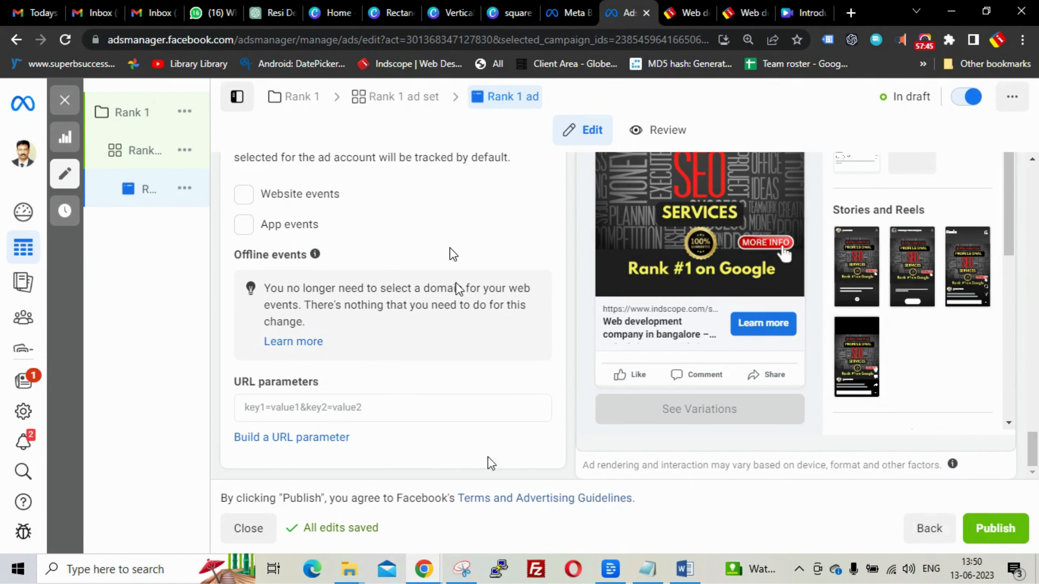
pyautogui.scroll(15, 475, 311)
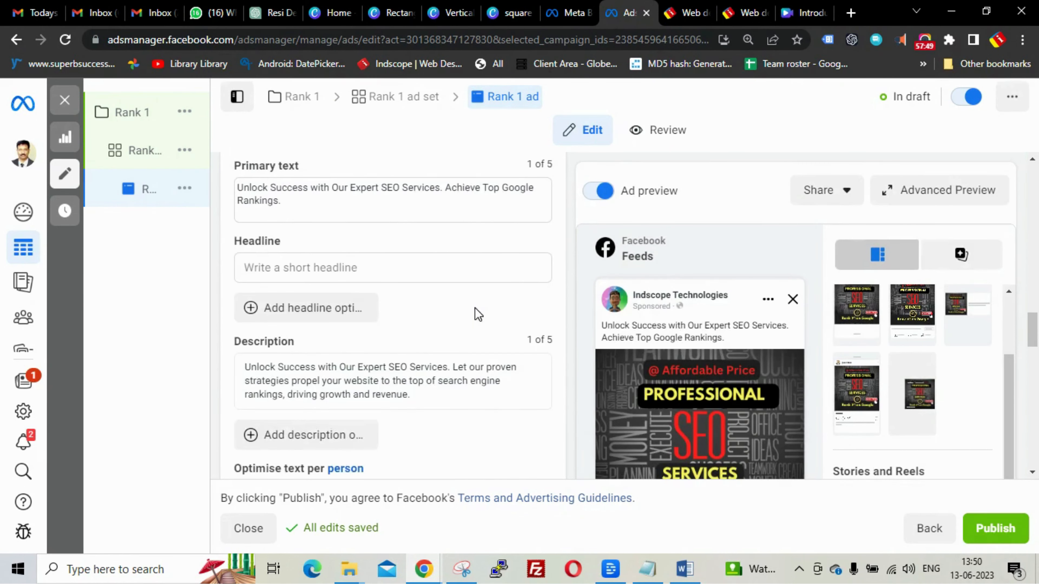
pyautogui.scroll(-15, 478, 314)
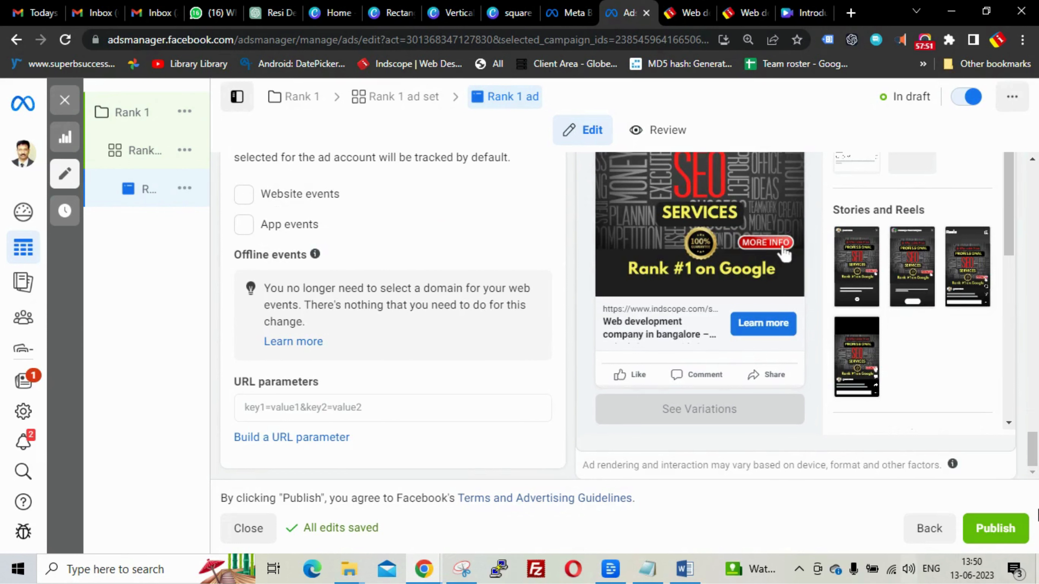
pyautogui.click(992, 529)
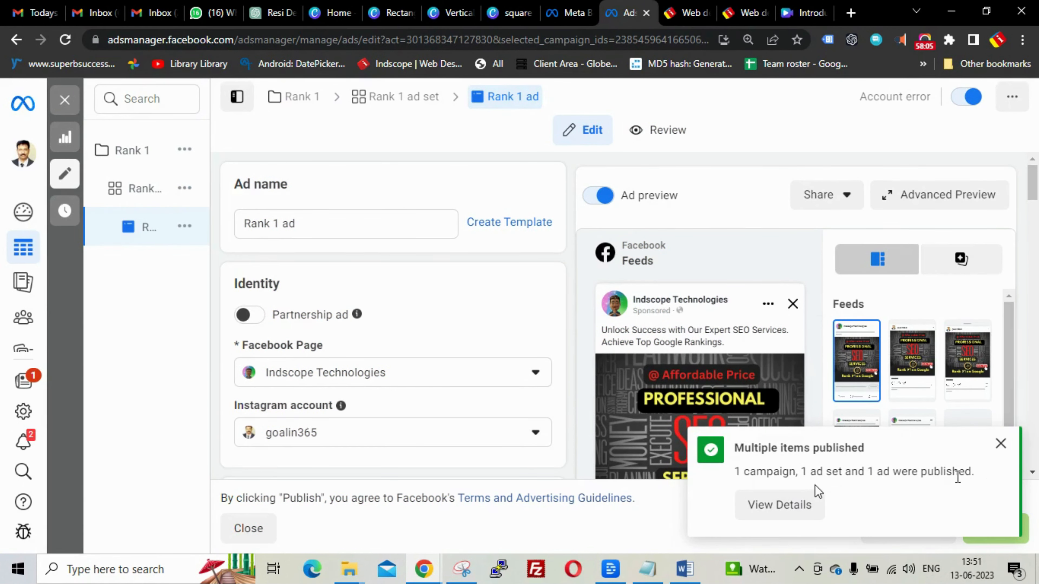
# - Dismiss the 'Multiple items published' notice and close the editor to see Rank 1 ad listed
pyautogui.click(1000, 445)
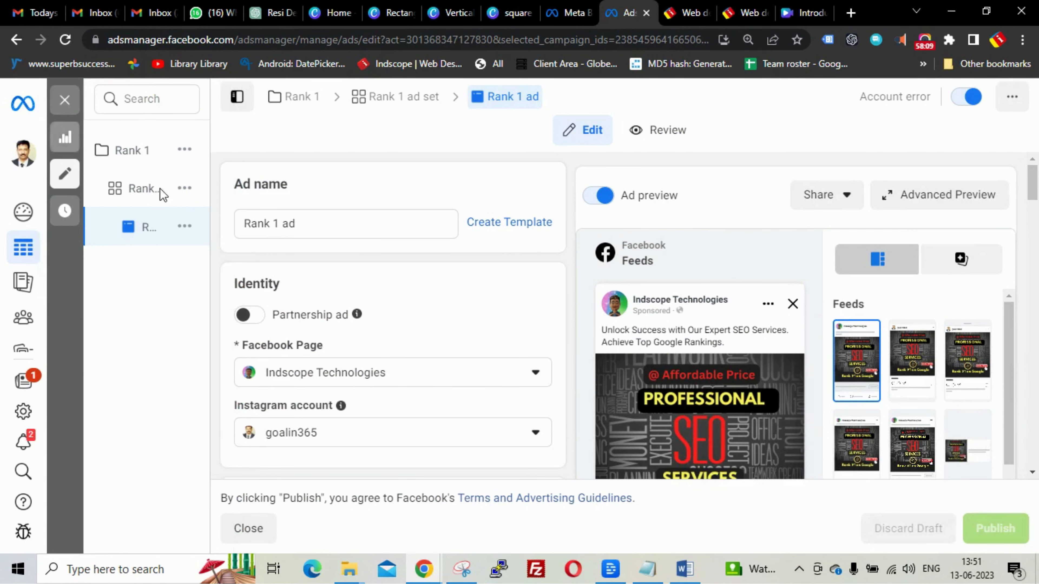
pyautogui.click(64, 100)
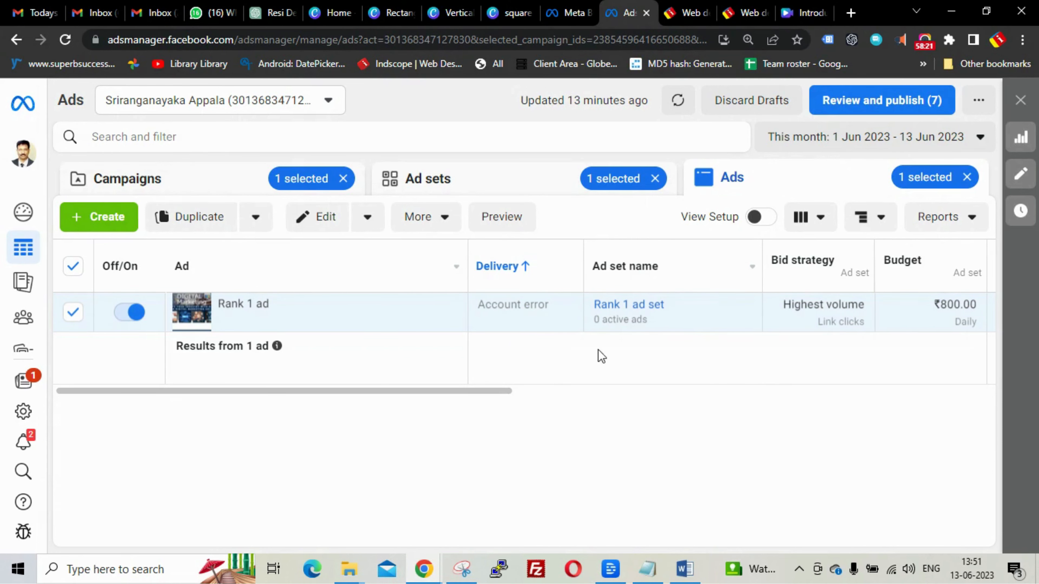
pyautogui.moveTo(402, 298)
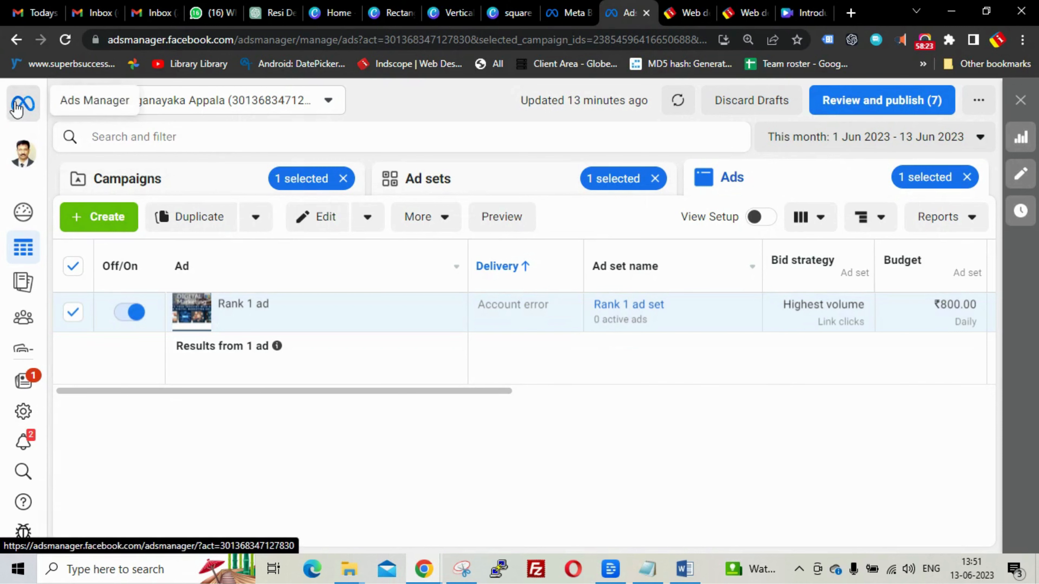
# - In Business Suite, open Billing & payments for the ad account, showing ₹0.01 prepaid funds
pyautogui.click(566, 7)
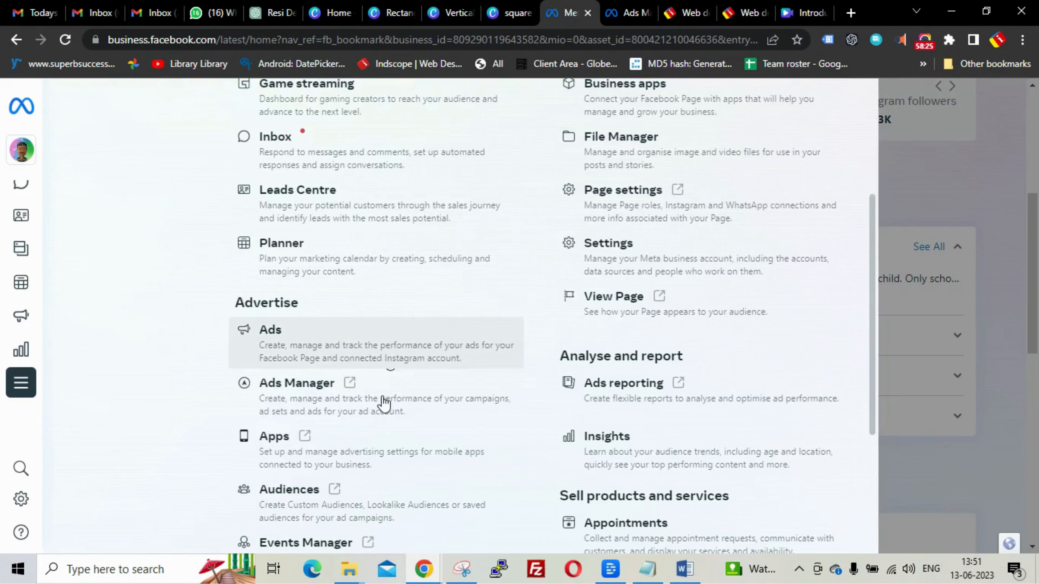
pyautogui.scroll(4, 425, 397)
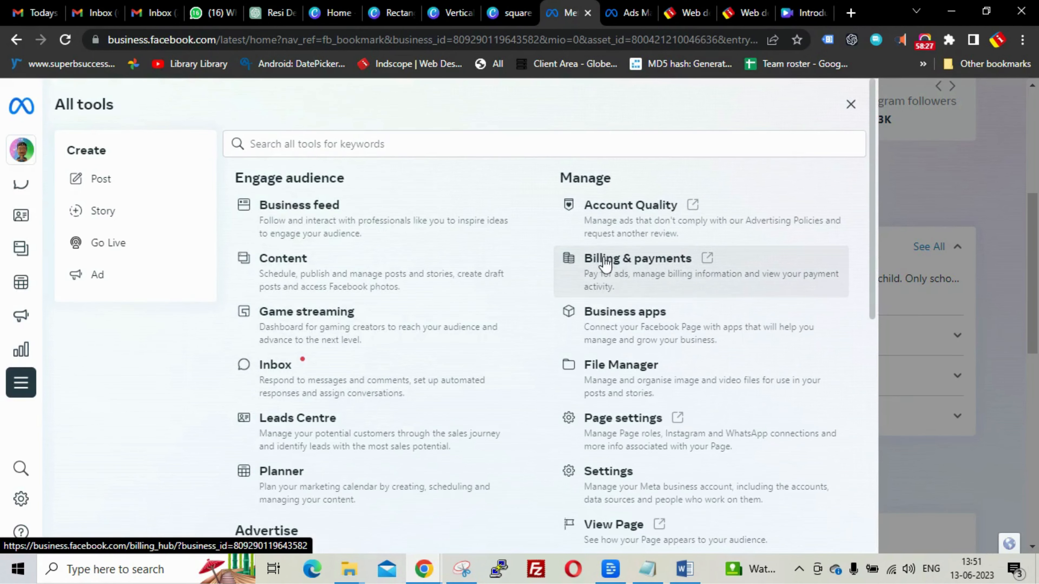
pyautogui.click(605, 266)
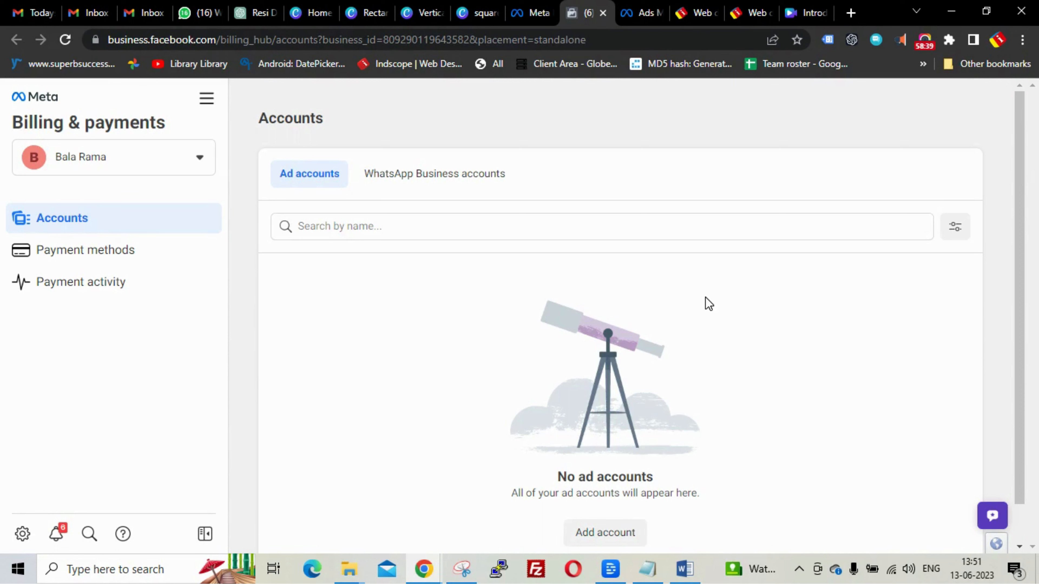
pyautogui.click(204, 159)
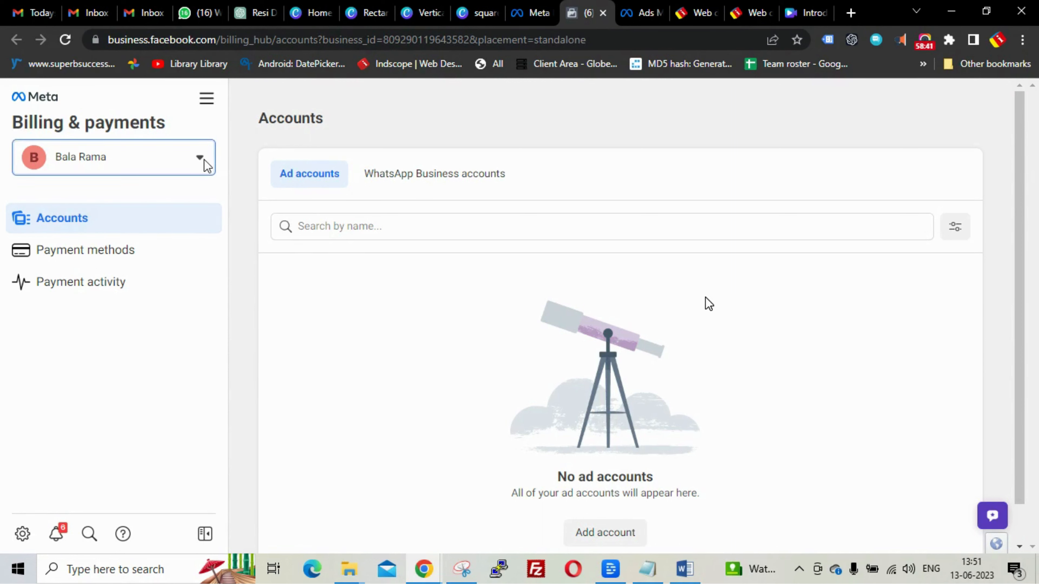
pyautogui.click(93, 413)
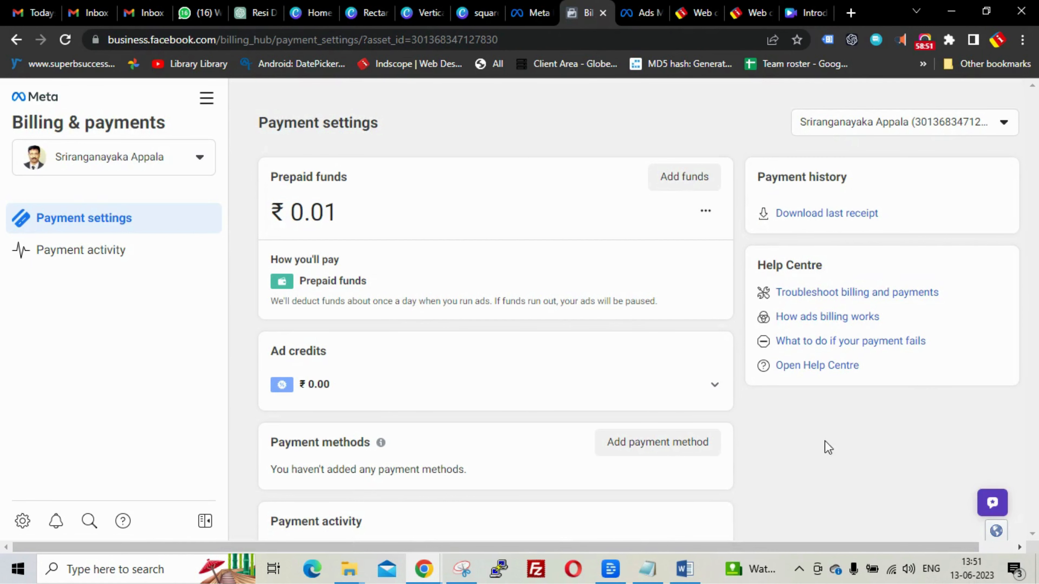
# - Add ₹1200 in prepaid funds, replacing the 413.88 default, and pay by UPI QR code
pyautogui.click(671, 187)
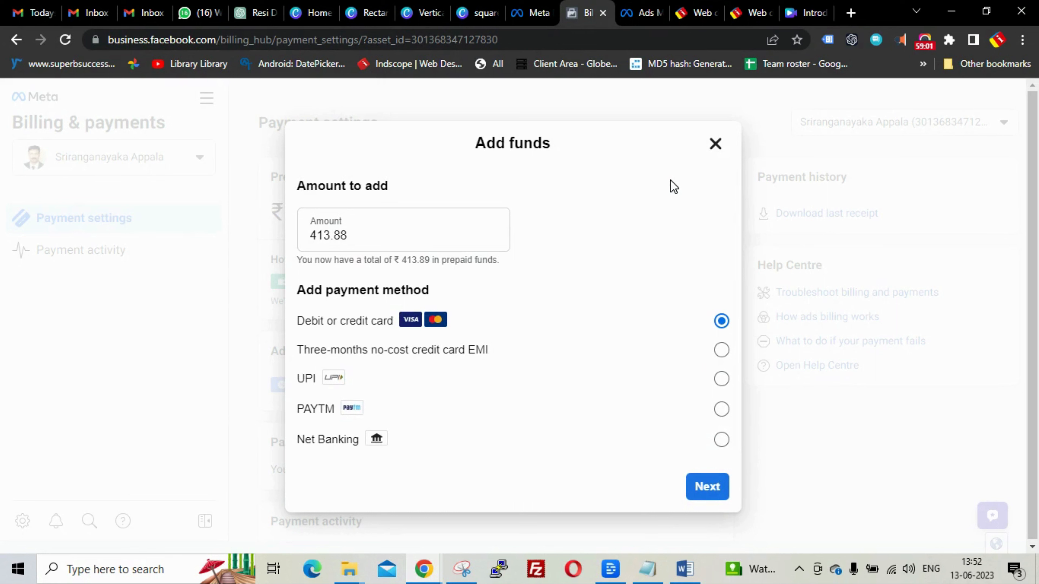
pyautogui.click(439, 244)
pyautogui.moveTo(439, 244); pyautogui.dragTo(281, 248)
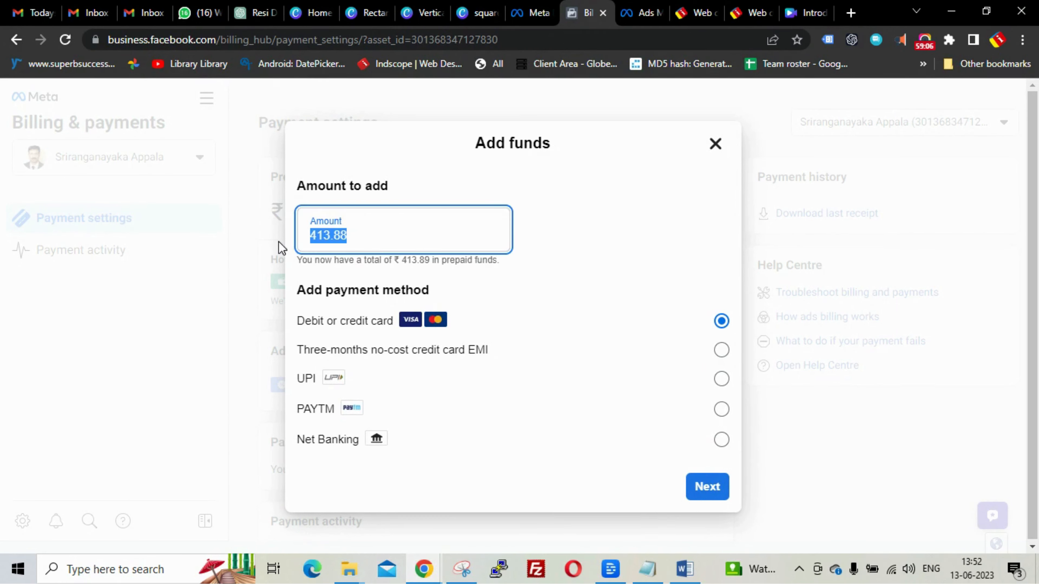
pyautogui.write('1')
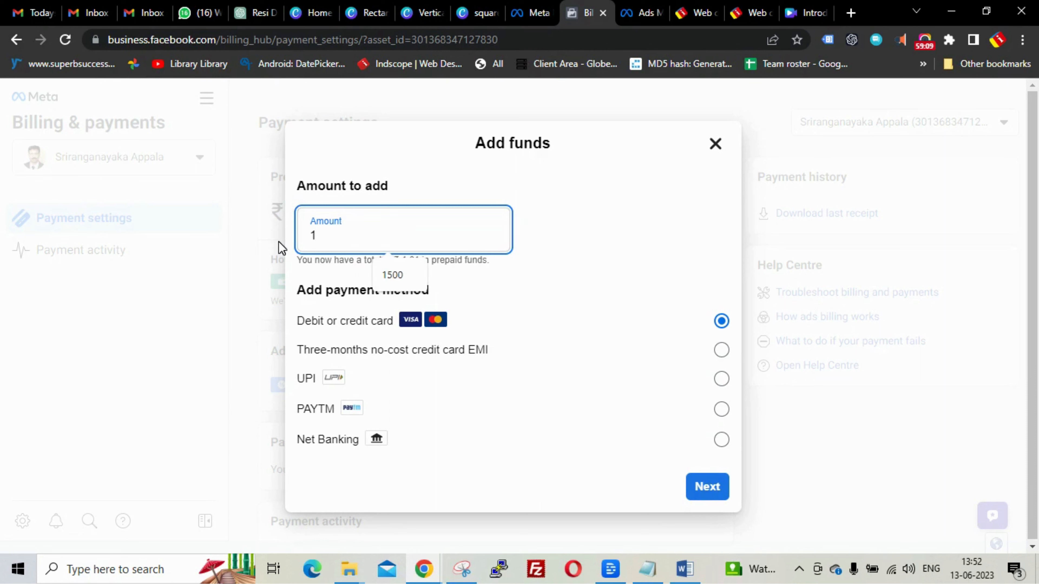
pyautogui.write('200')
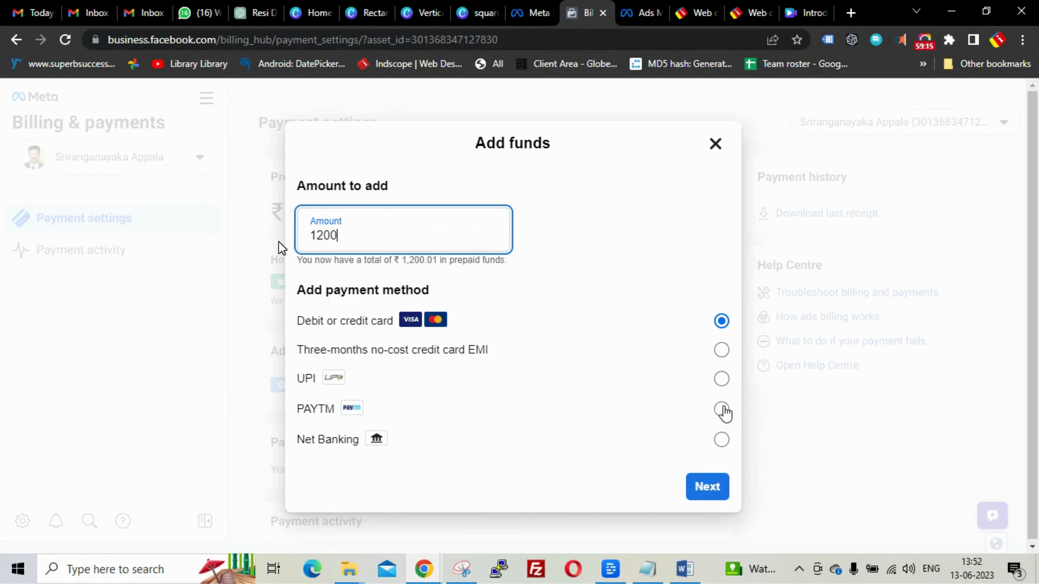
pyautogui.click(721, 384)
pyautogui.click(710, 488)
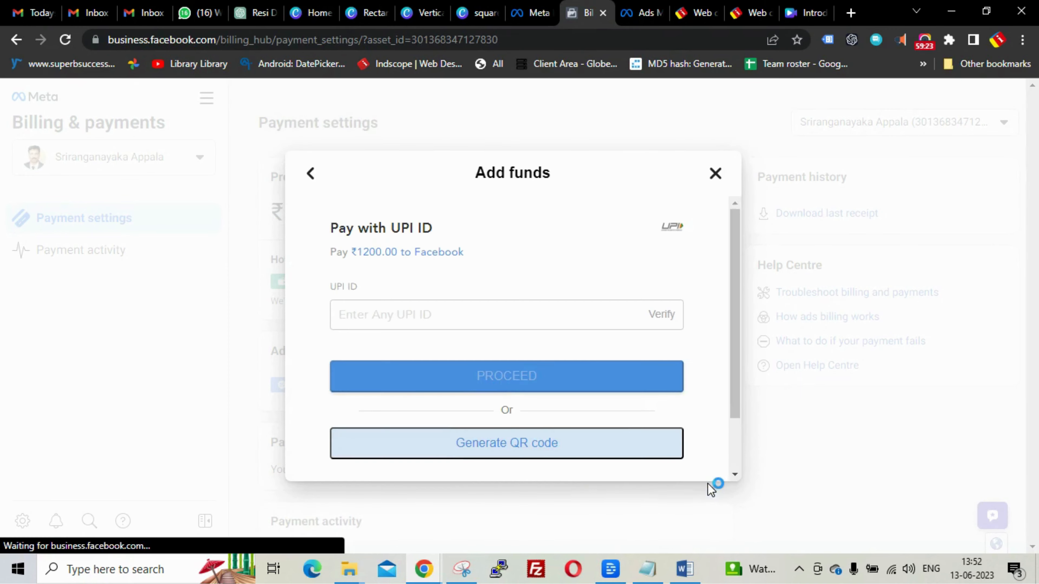
pyautogui.click(516, 444)
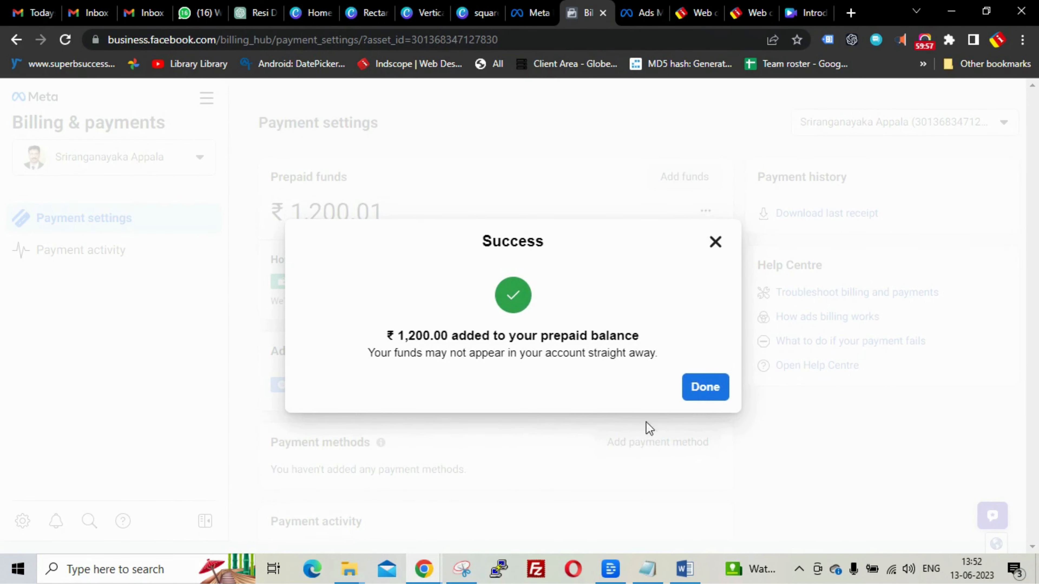
# - Dismiss the payment Success dialog and return to the Ads Manager ads list
pyautogui.click(701, 392)
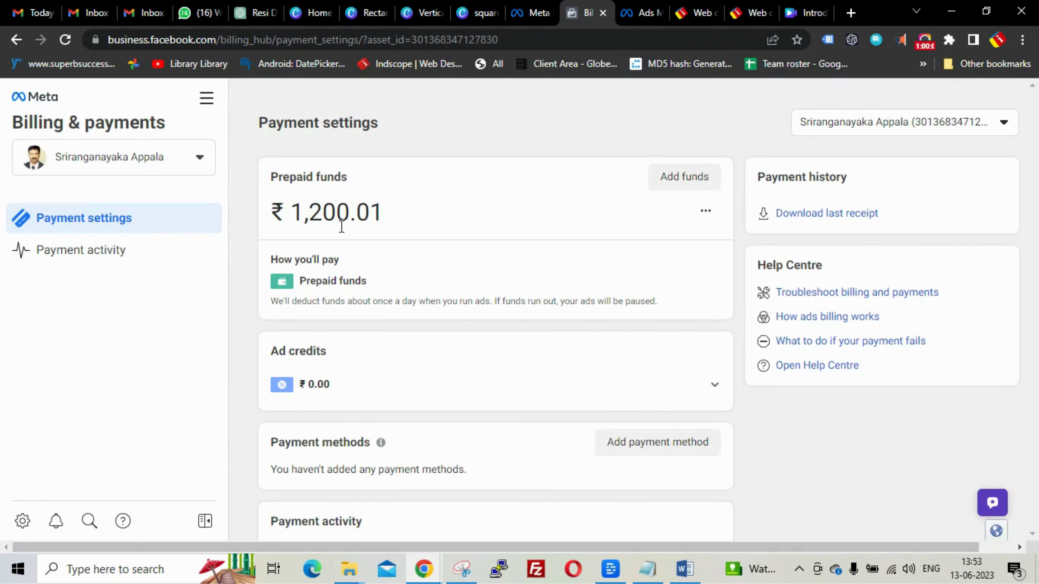
pyautogui.click(635, 14)
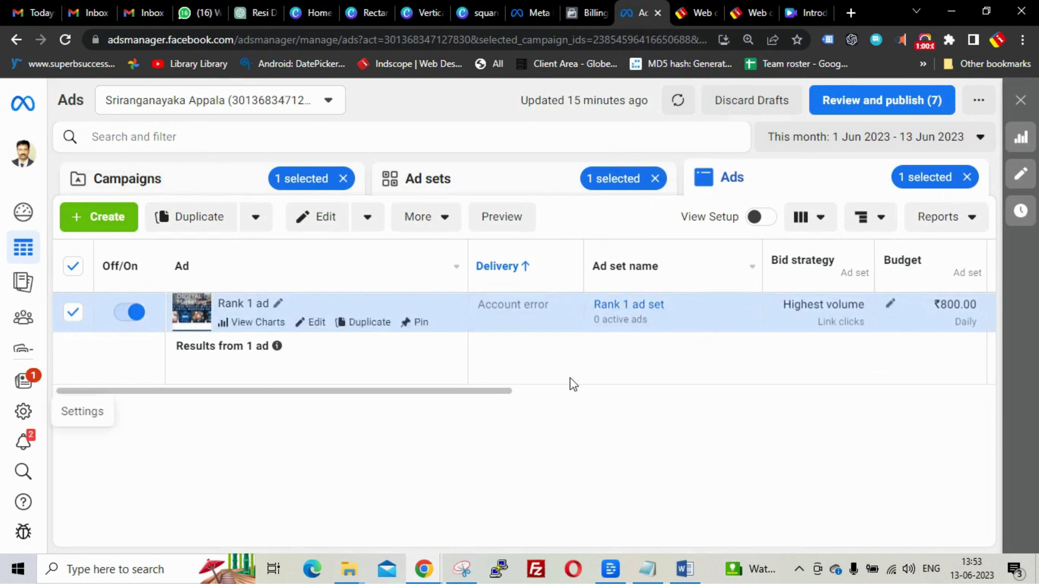